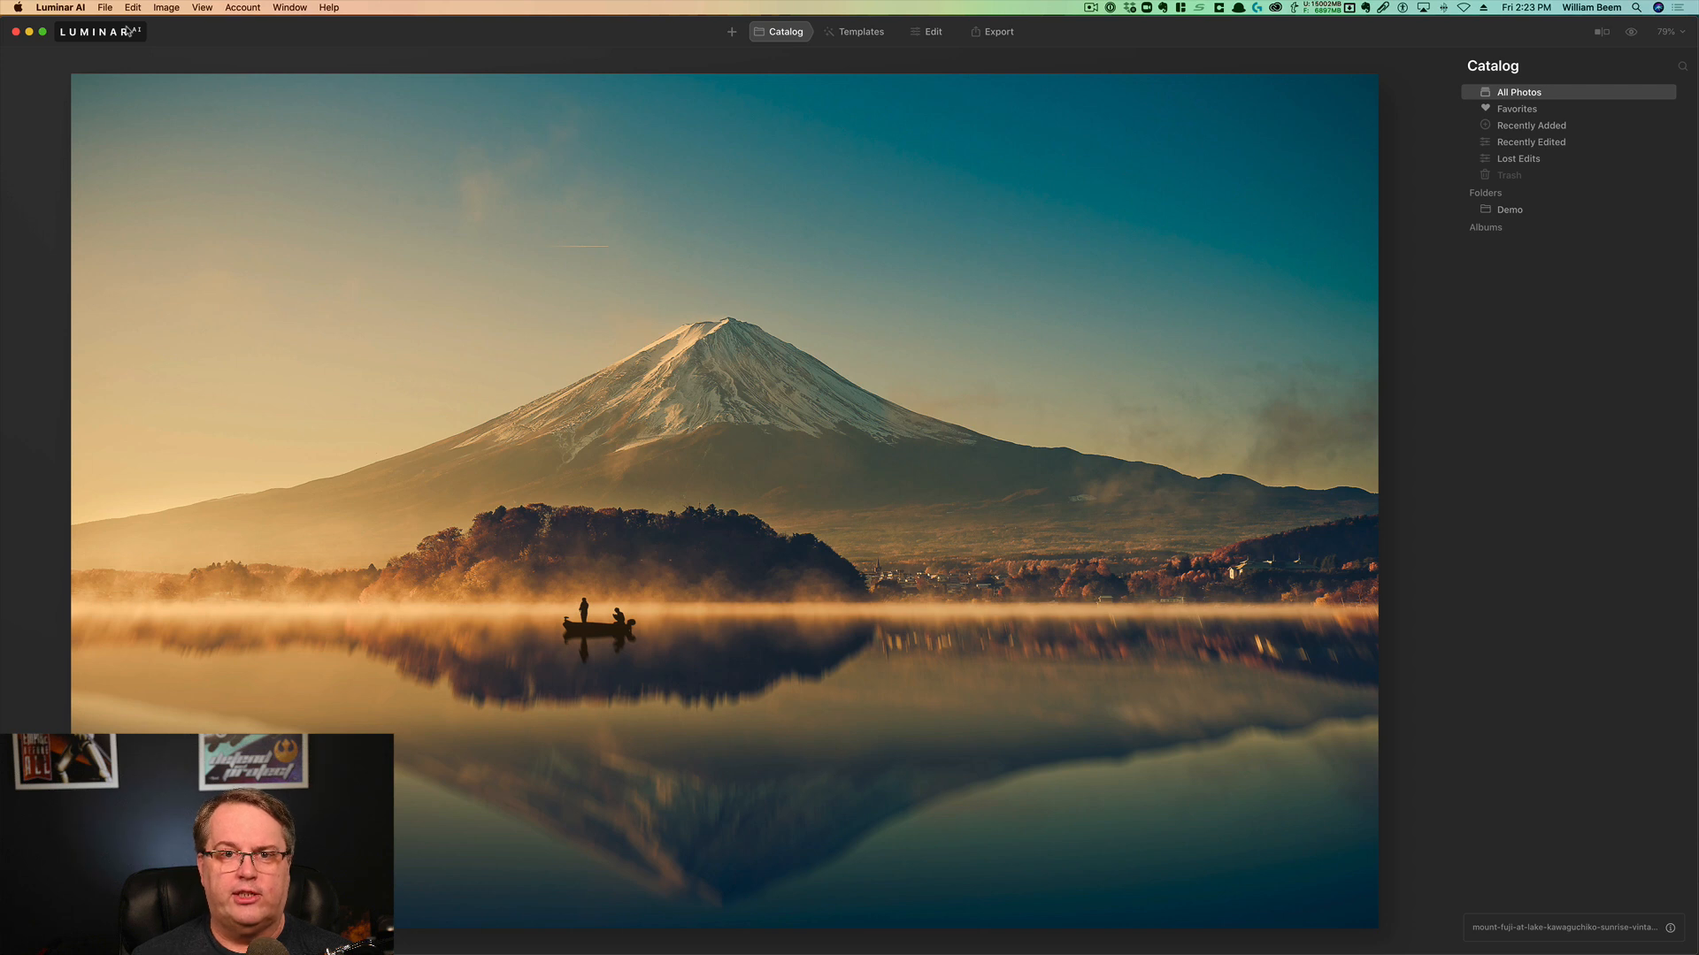
Browse the templates suggested for this photo and the full range of template categories
click(854, 34)
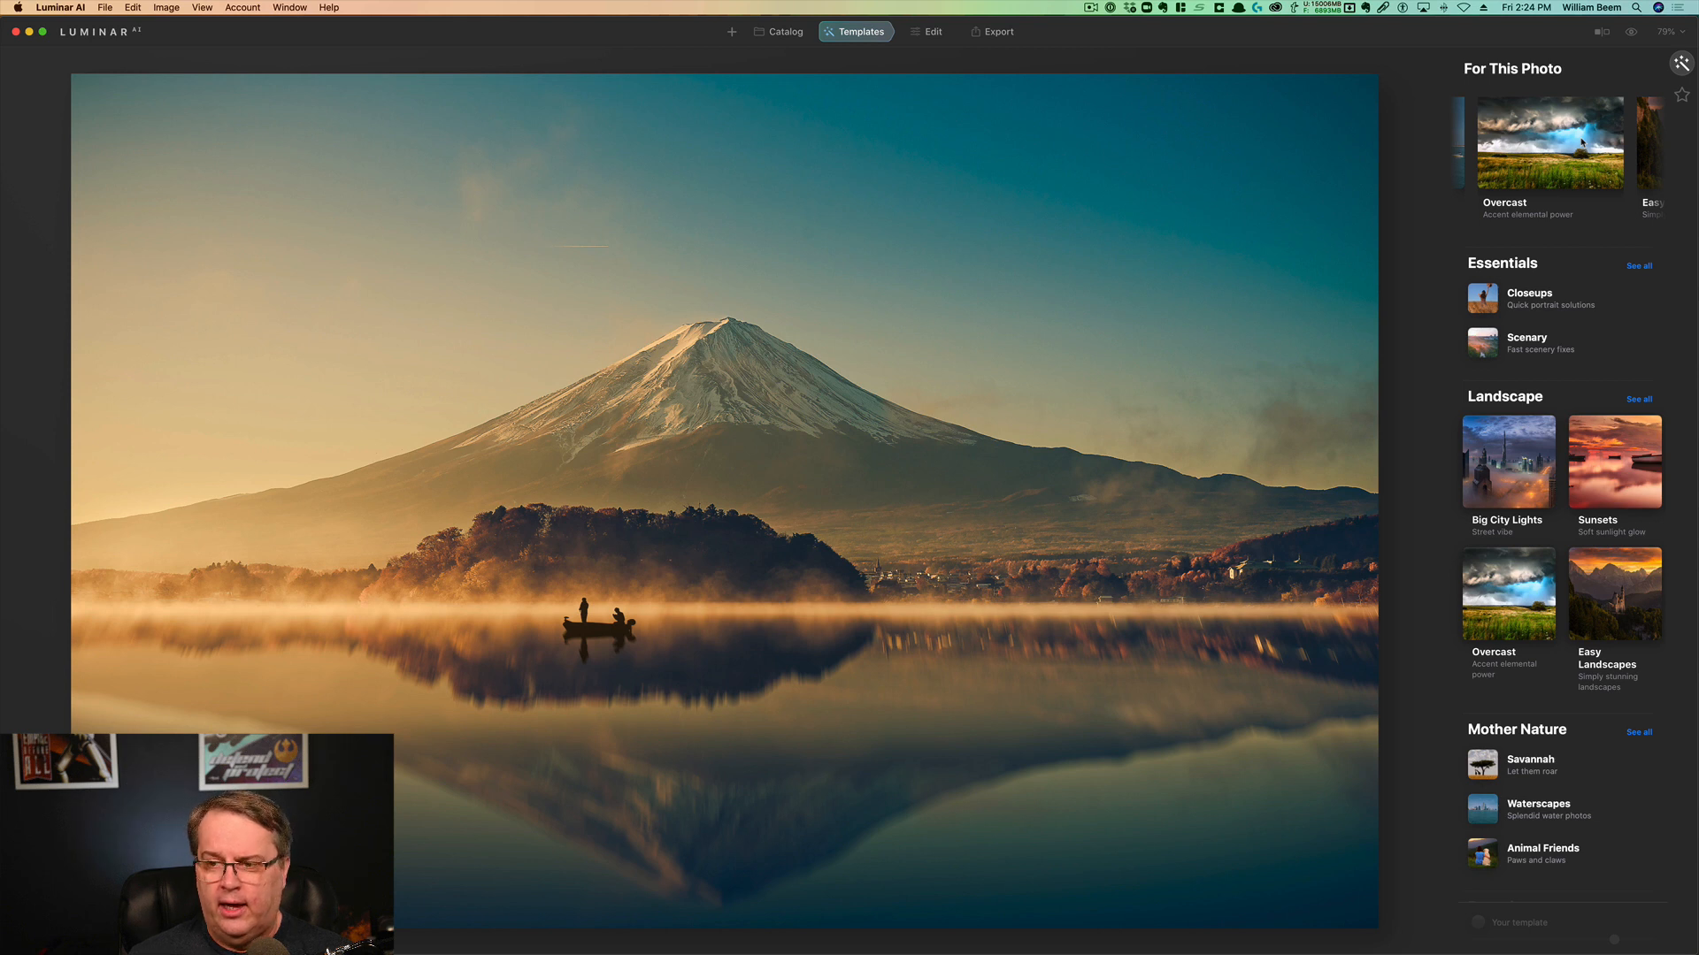
scroll(1583, 142, right, 4)
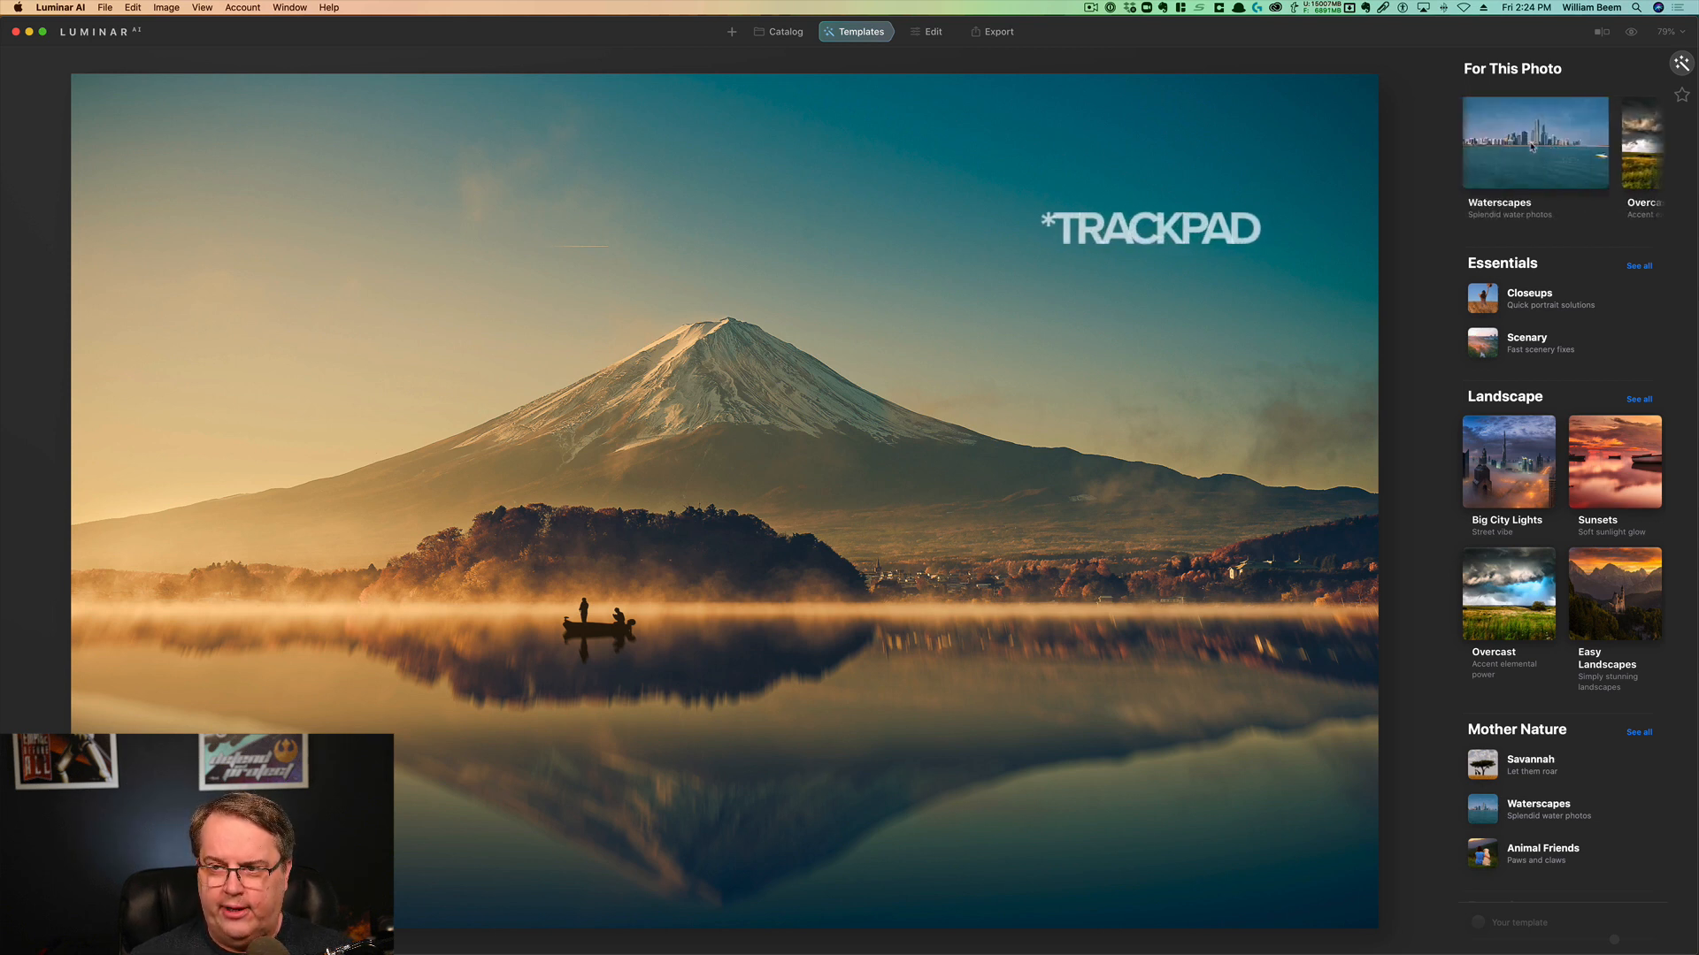
scroll(1557, 144, left, 2)
scroll(1531, 147, right, 2)
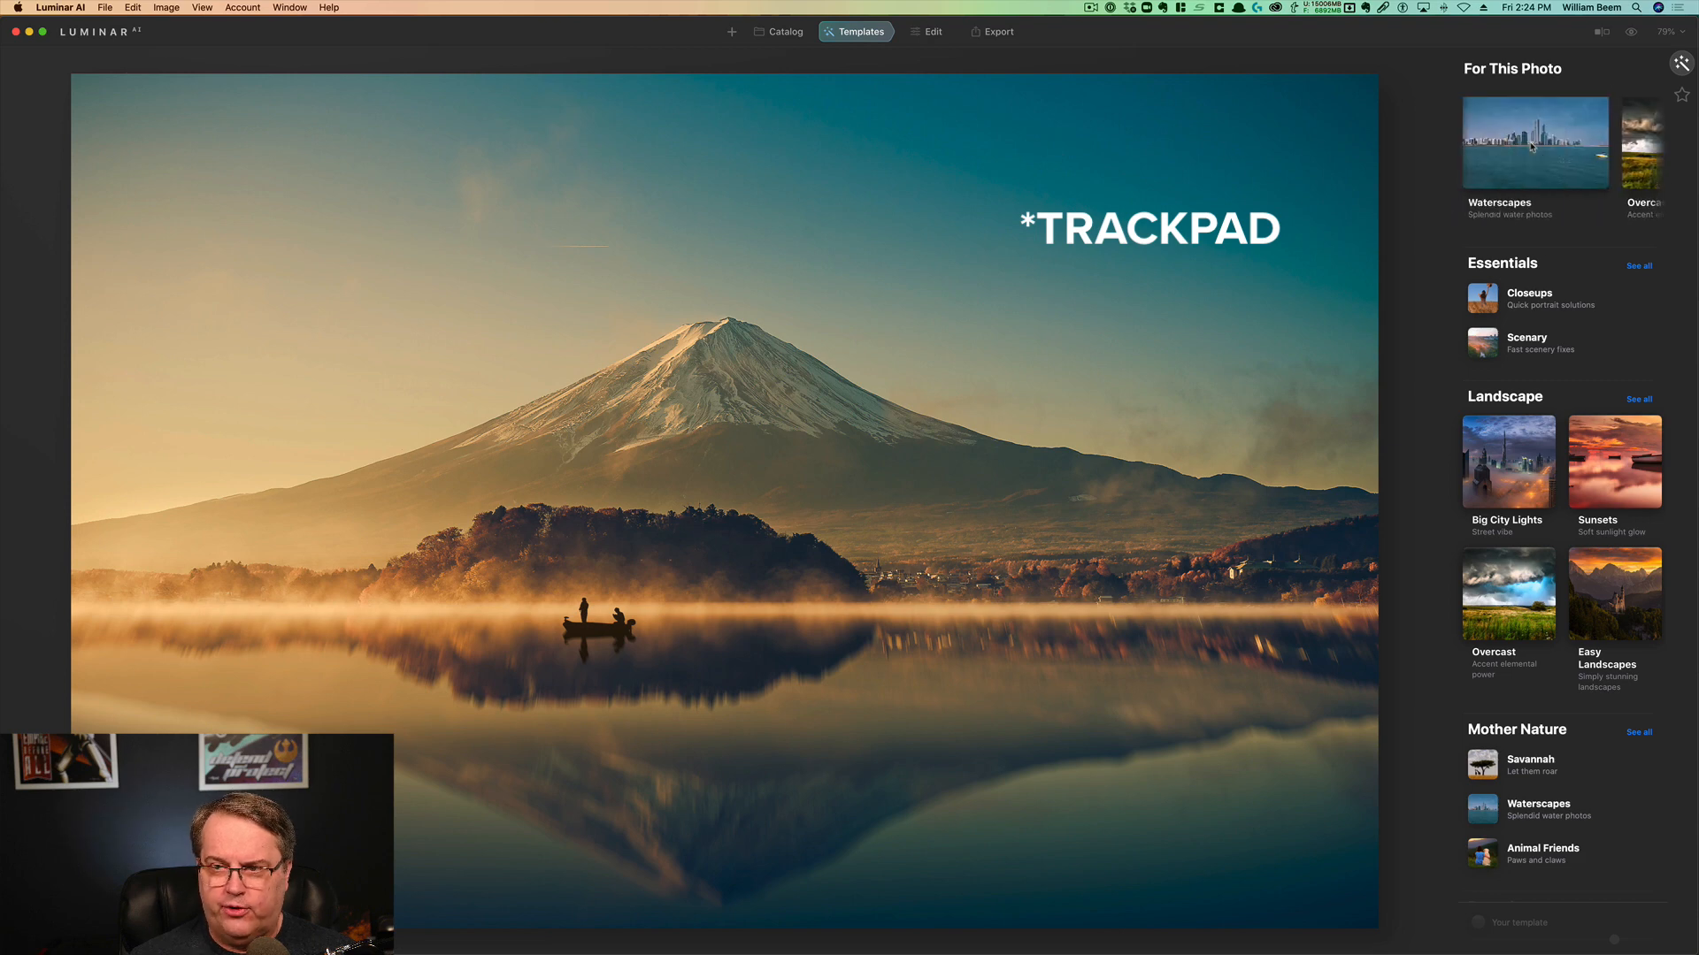
scroll(1531, 147, left, 2)
scroll(1532, 147, right, 2)
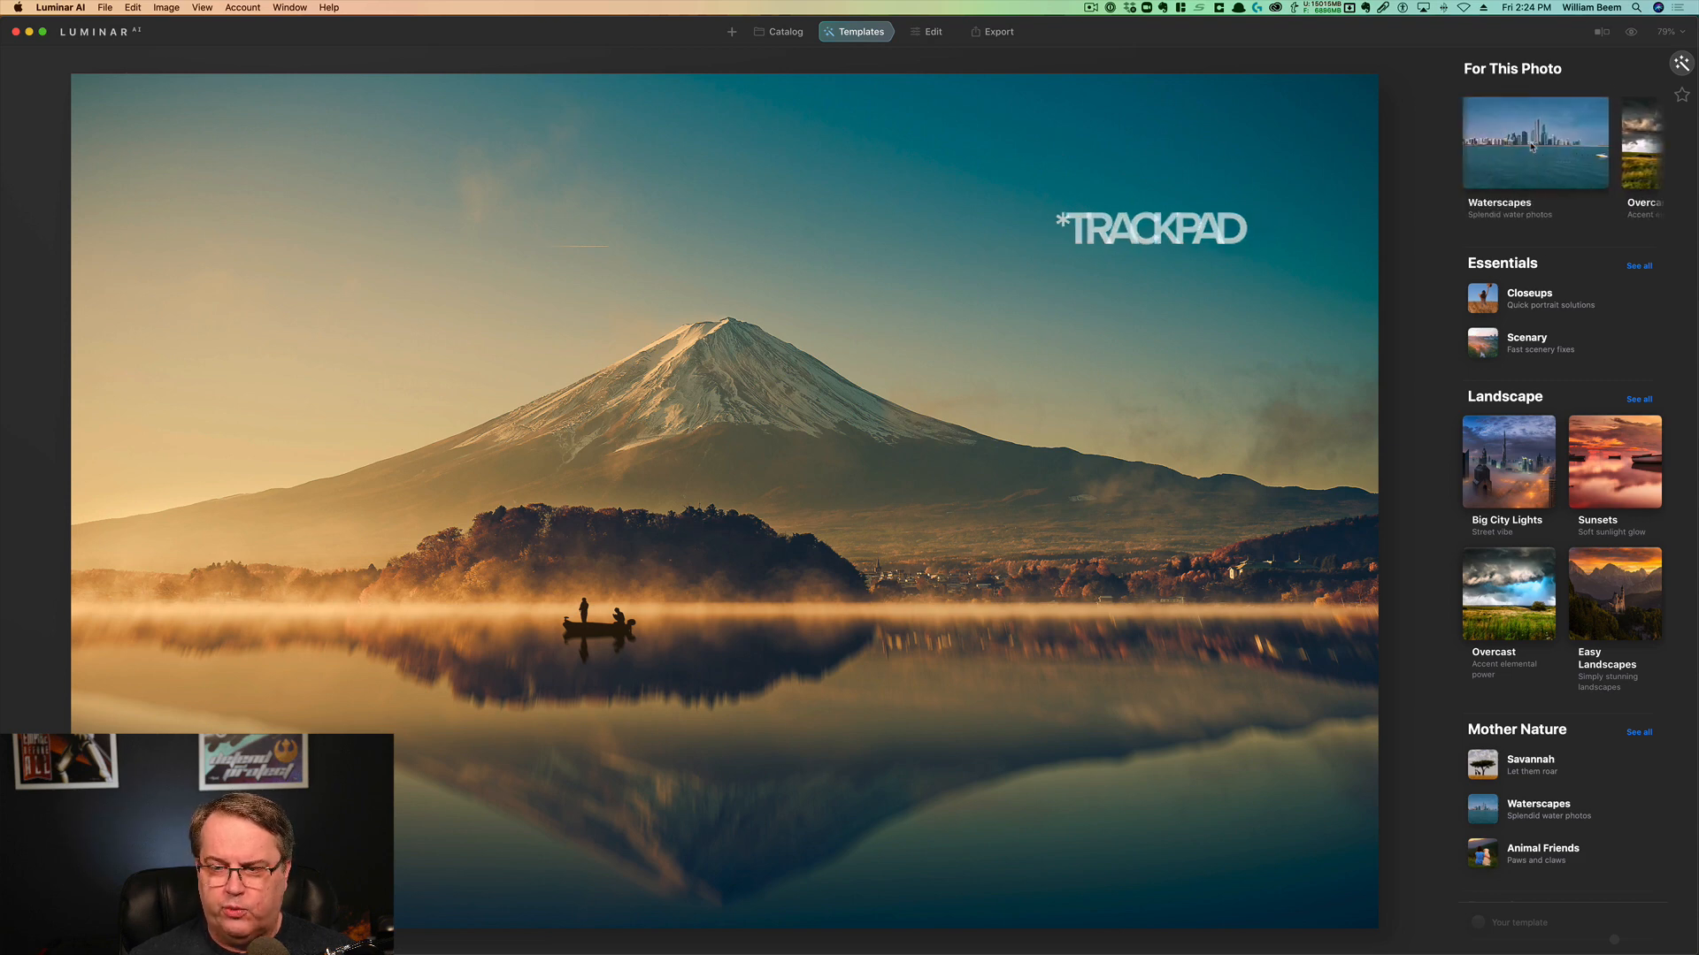
scroll(1531, 147, down, 10)
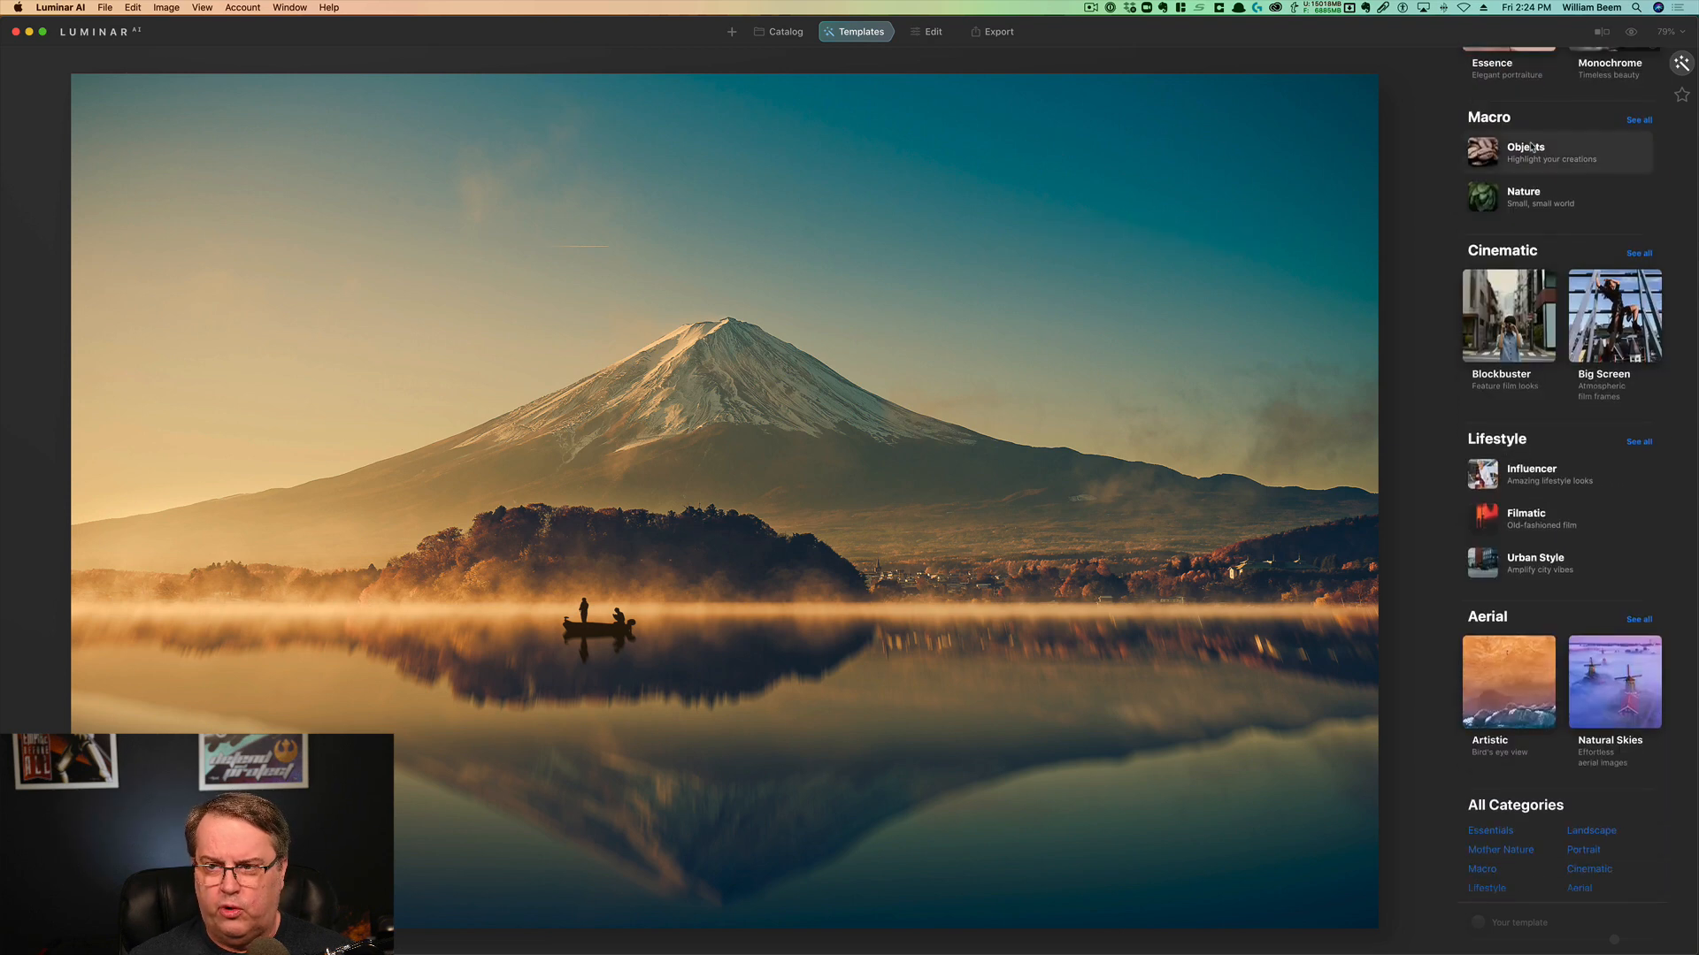
scroll(1531, 147, up, 10)
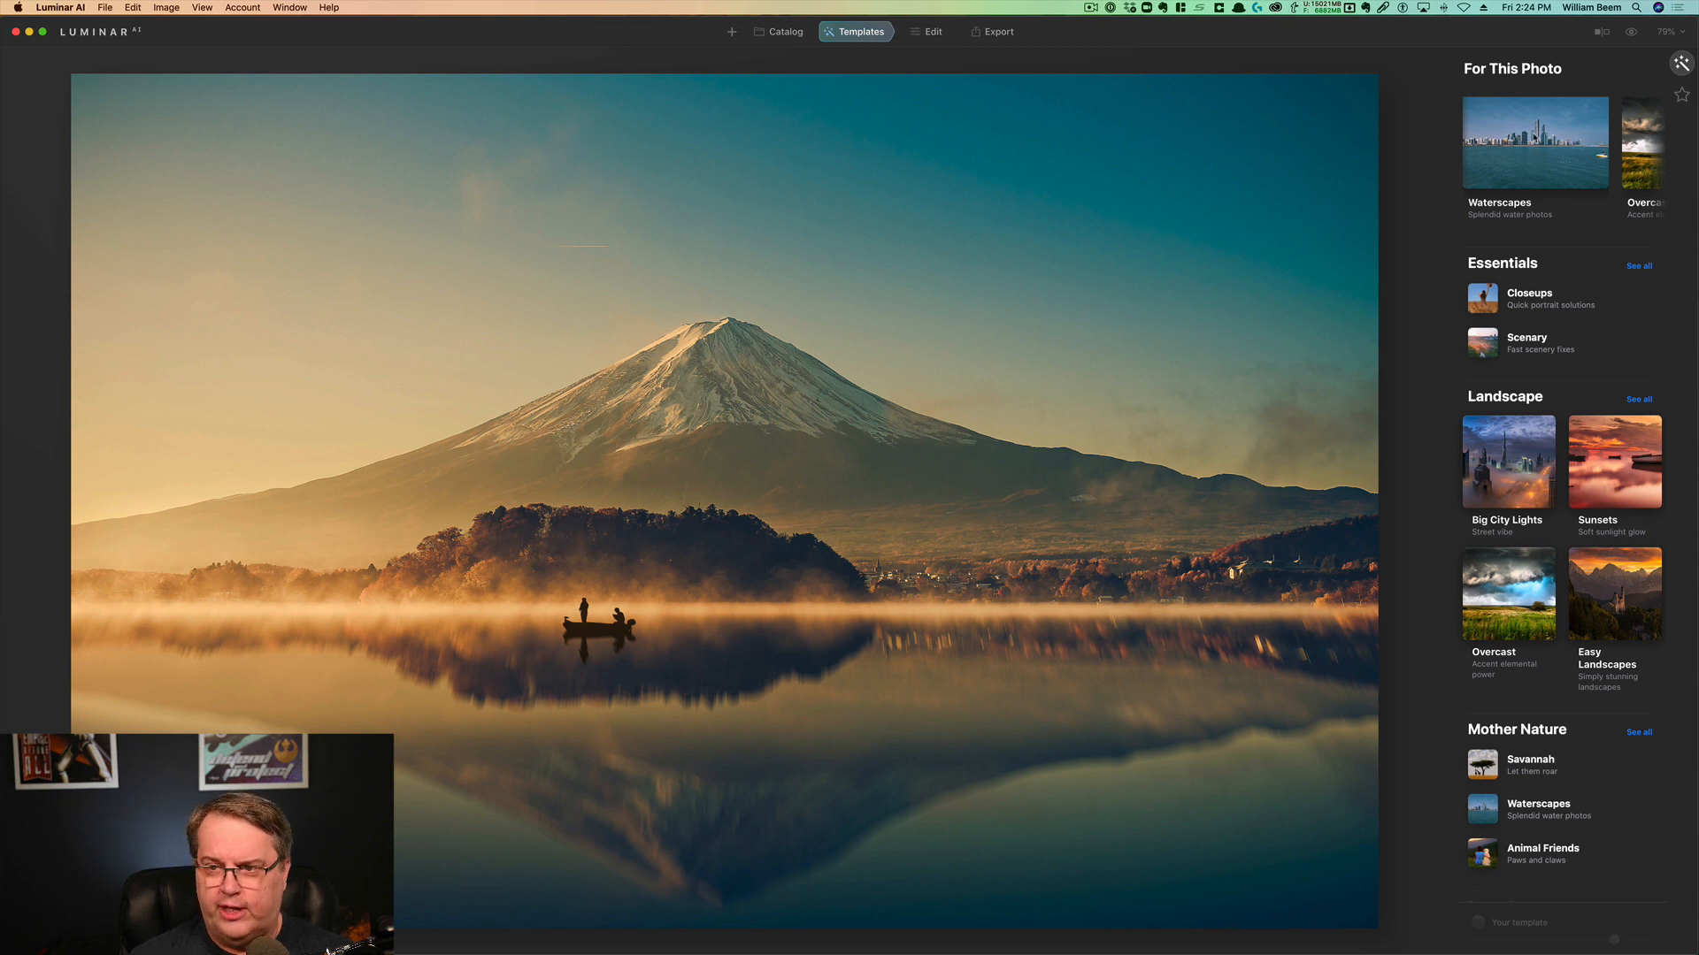
Try the Deep Focus template from the Waterscapes collection at reduced strength, then return it to full strength
click(1549, 161)
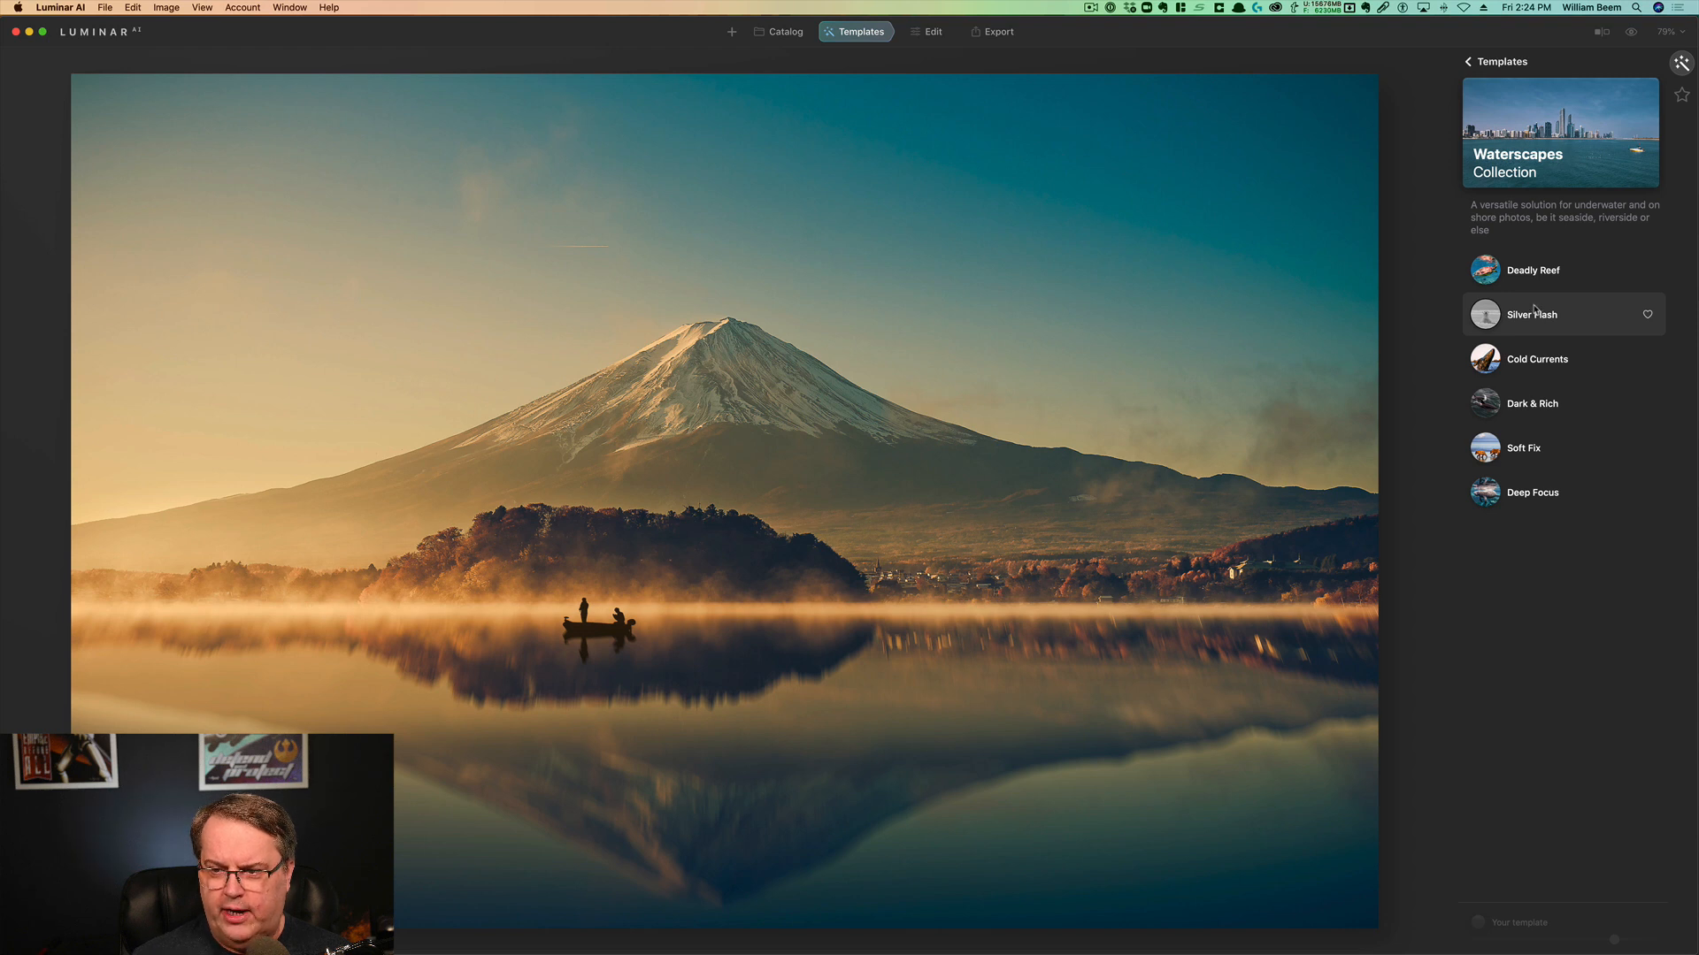
click(1543, 496)
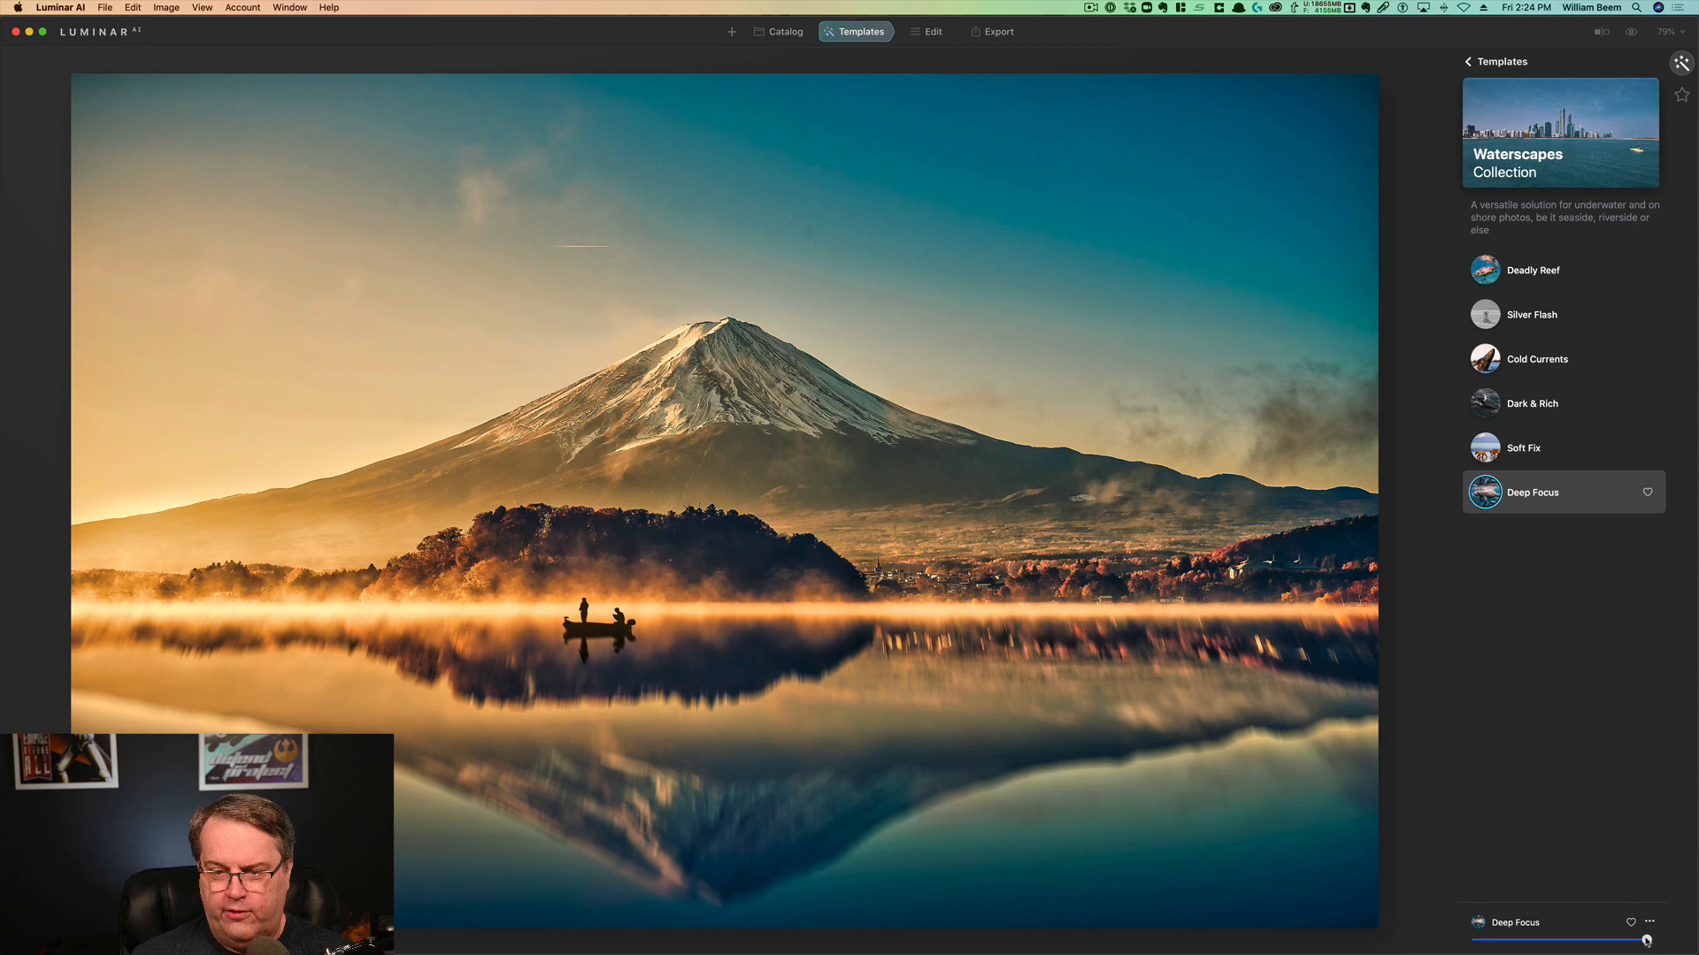
drag(1647, 941, 1592, 950)
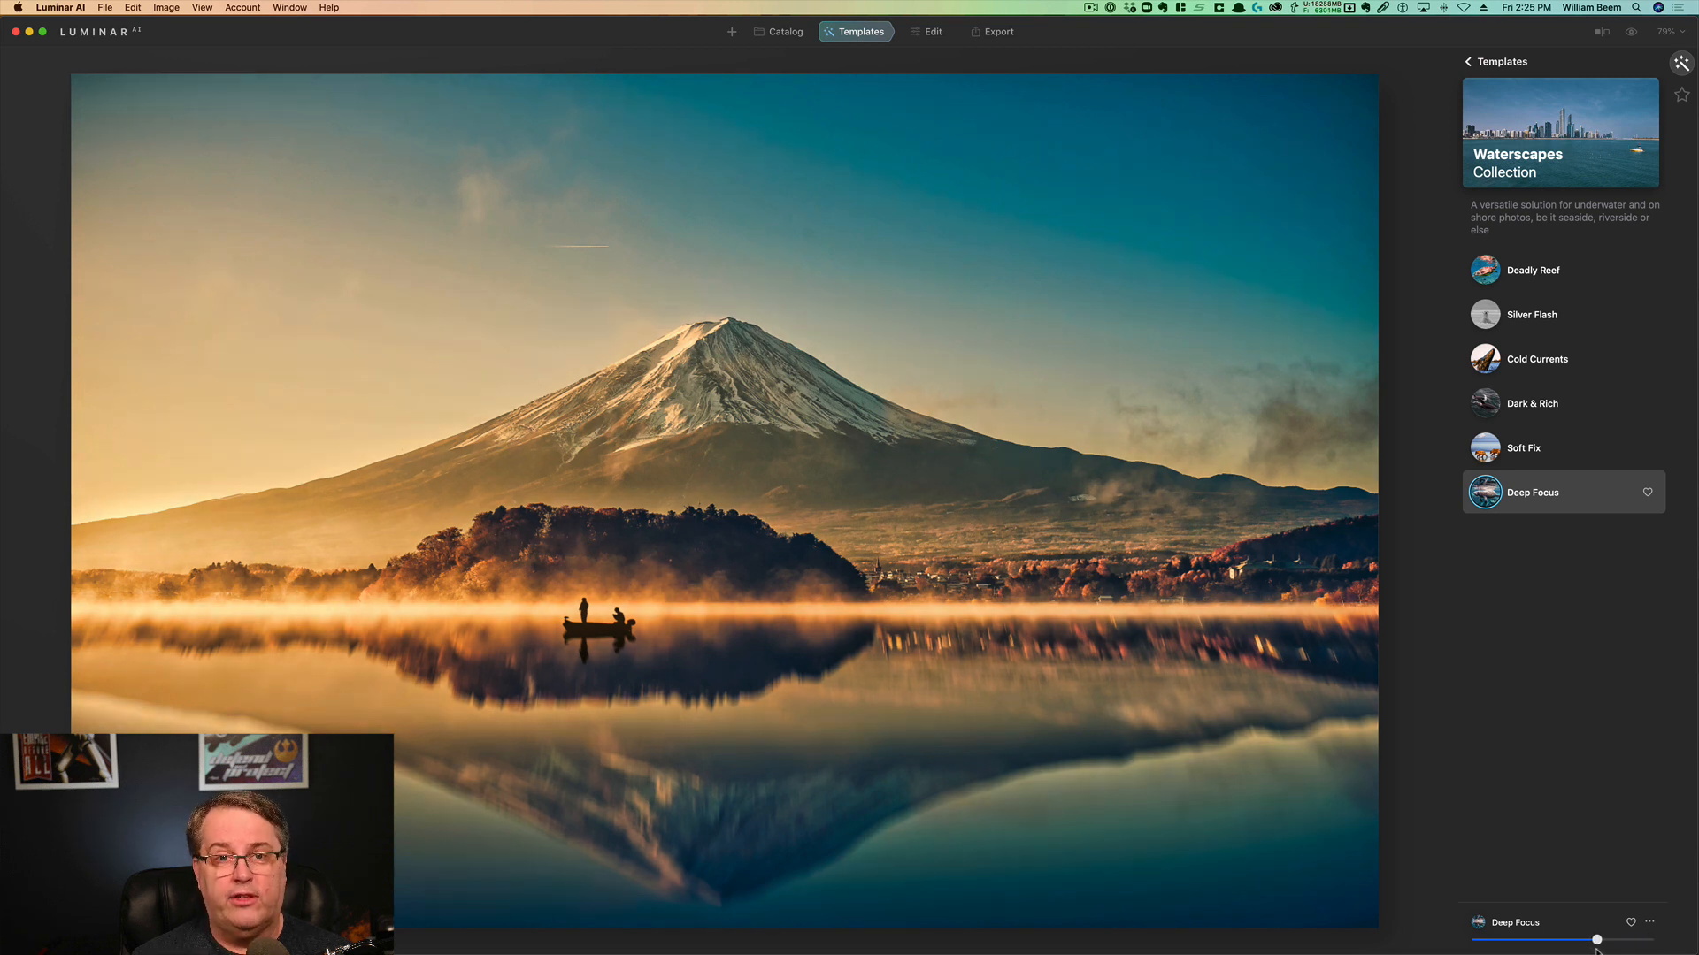
drag(1599, 949, 1649, 950)
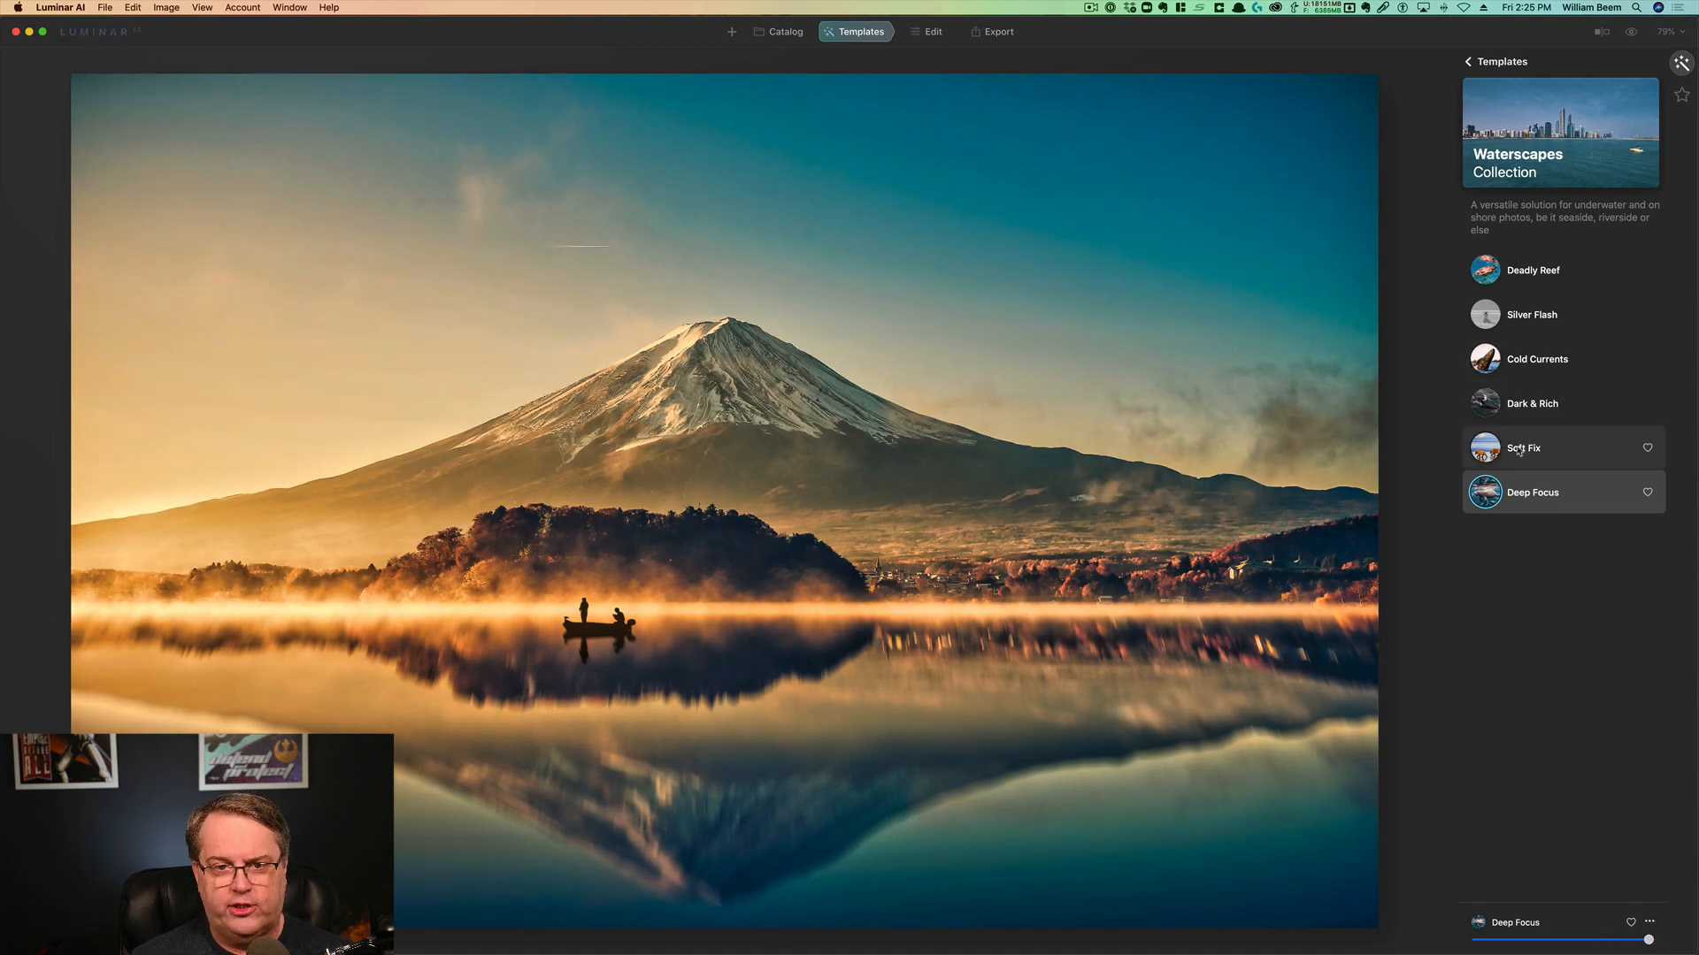
Try the Soft Fix, Dark & Rich, Cold Currents, Silver Flash and Deadly Reef templates in turn, and reset the adjustments
click(1520, 450)
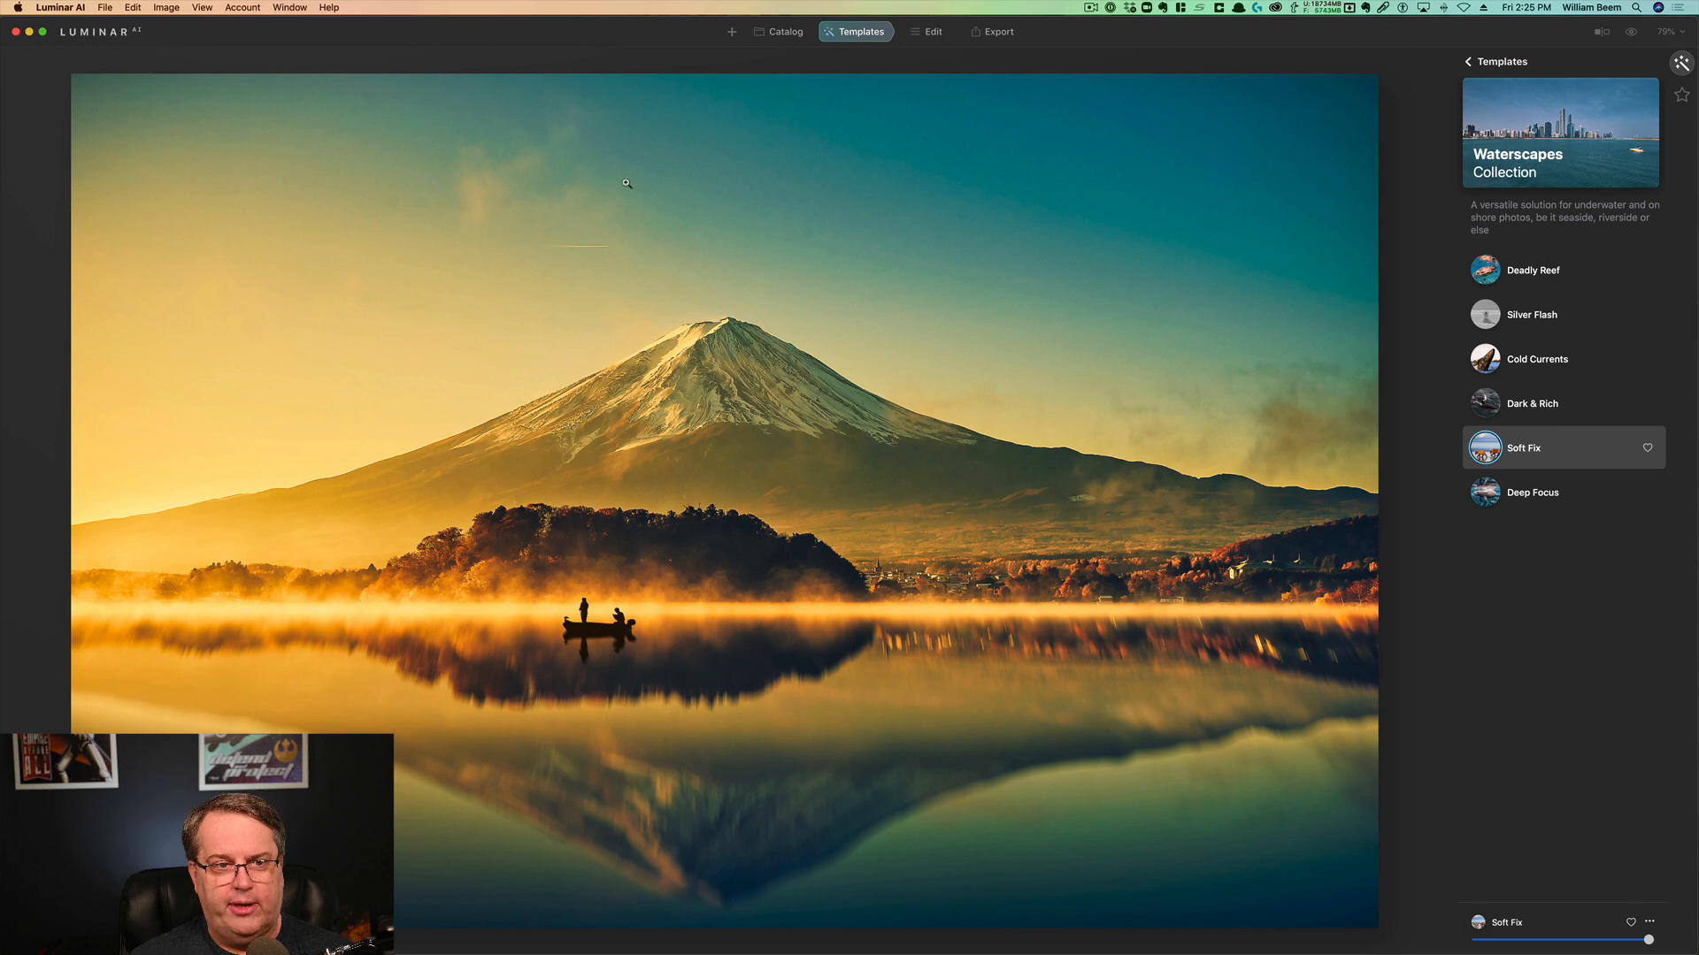
click(1529, 408)
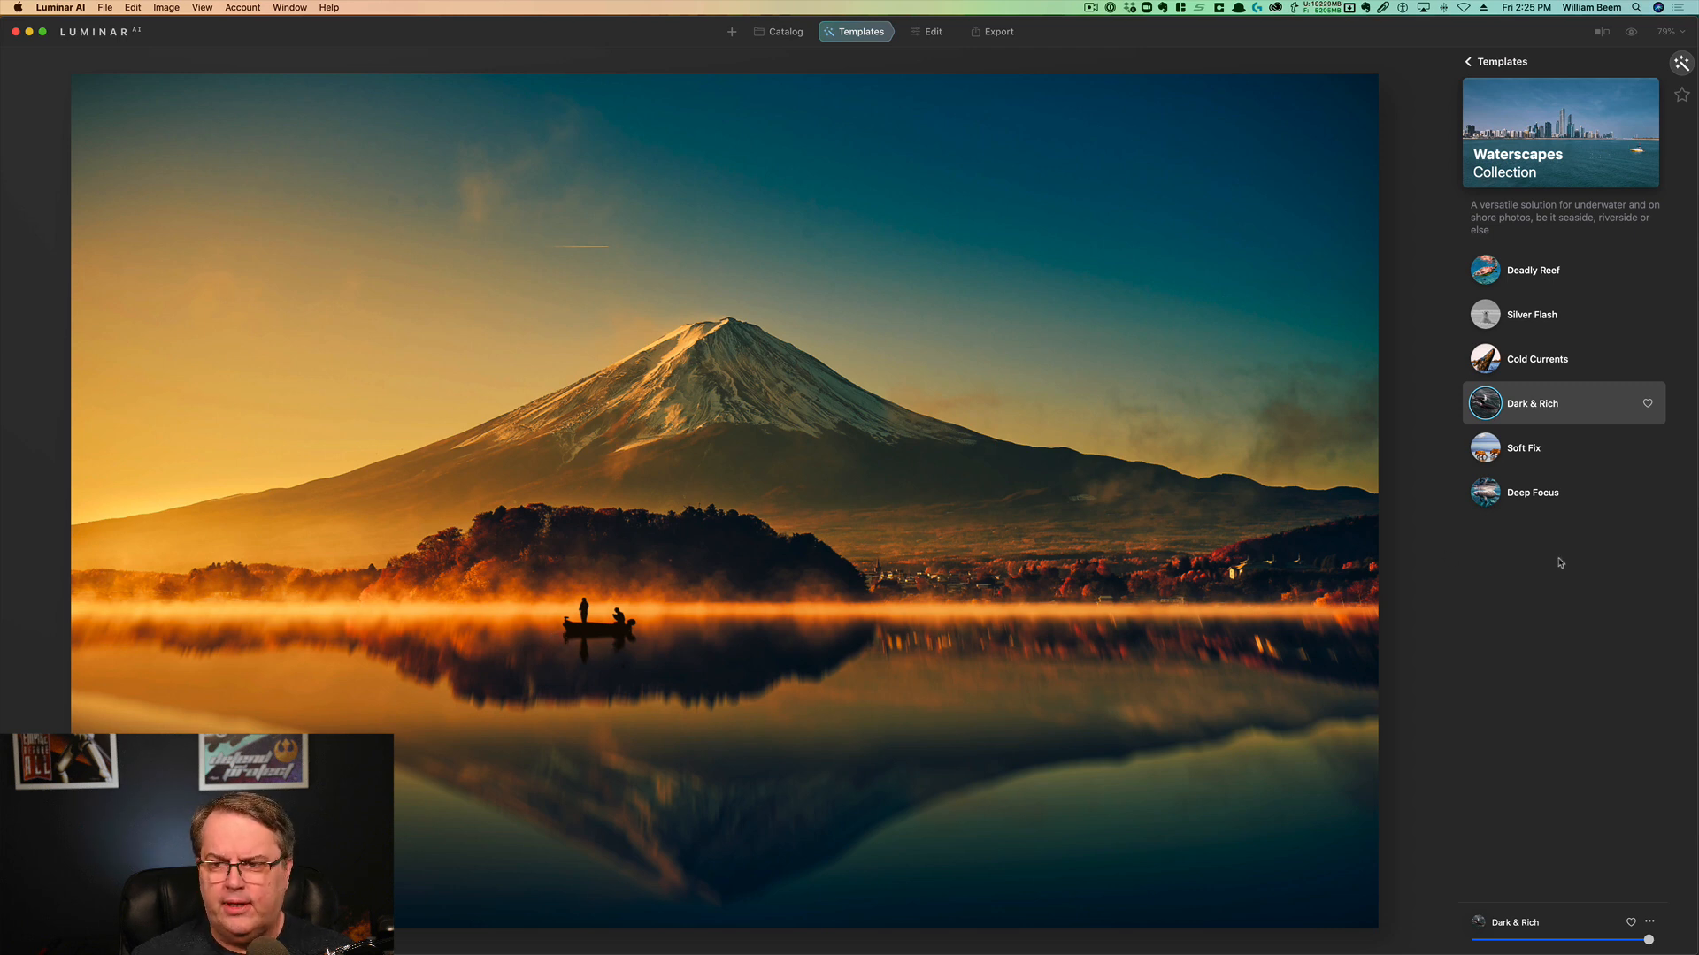
click(1545, 357)
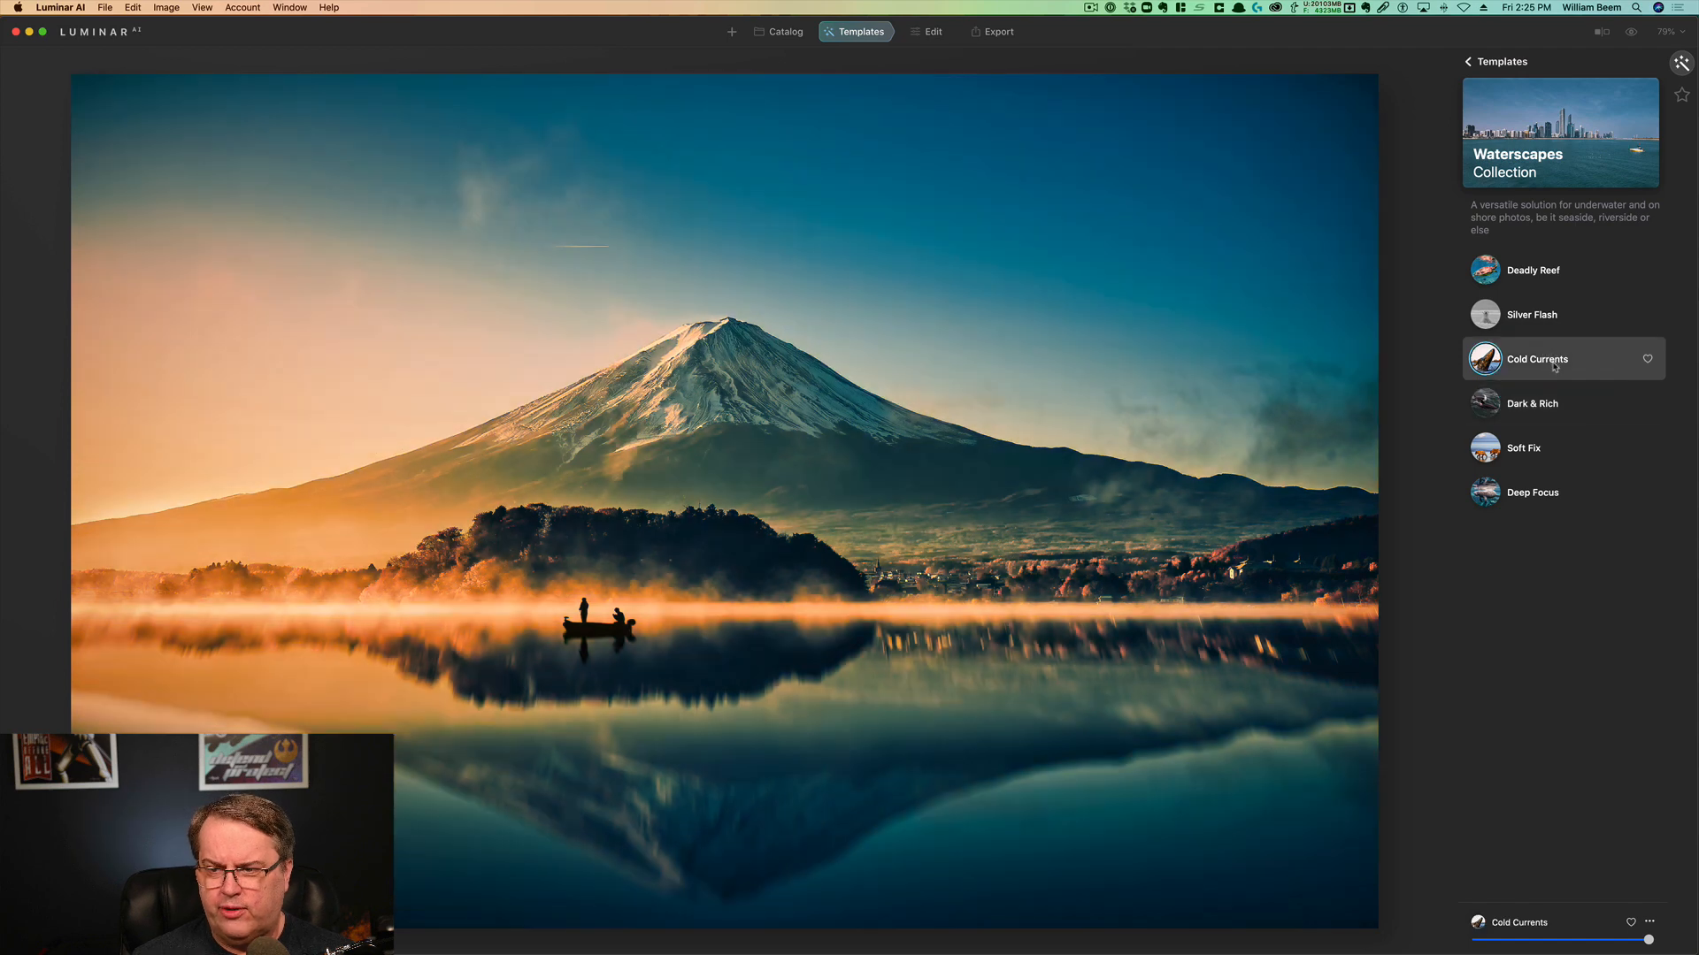
click(1548, 318)
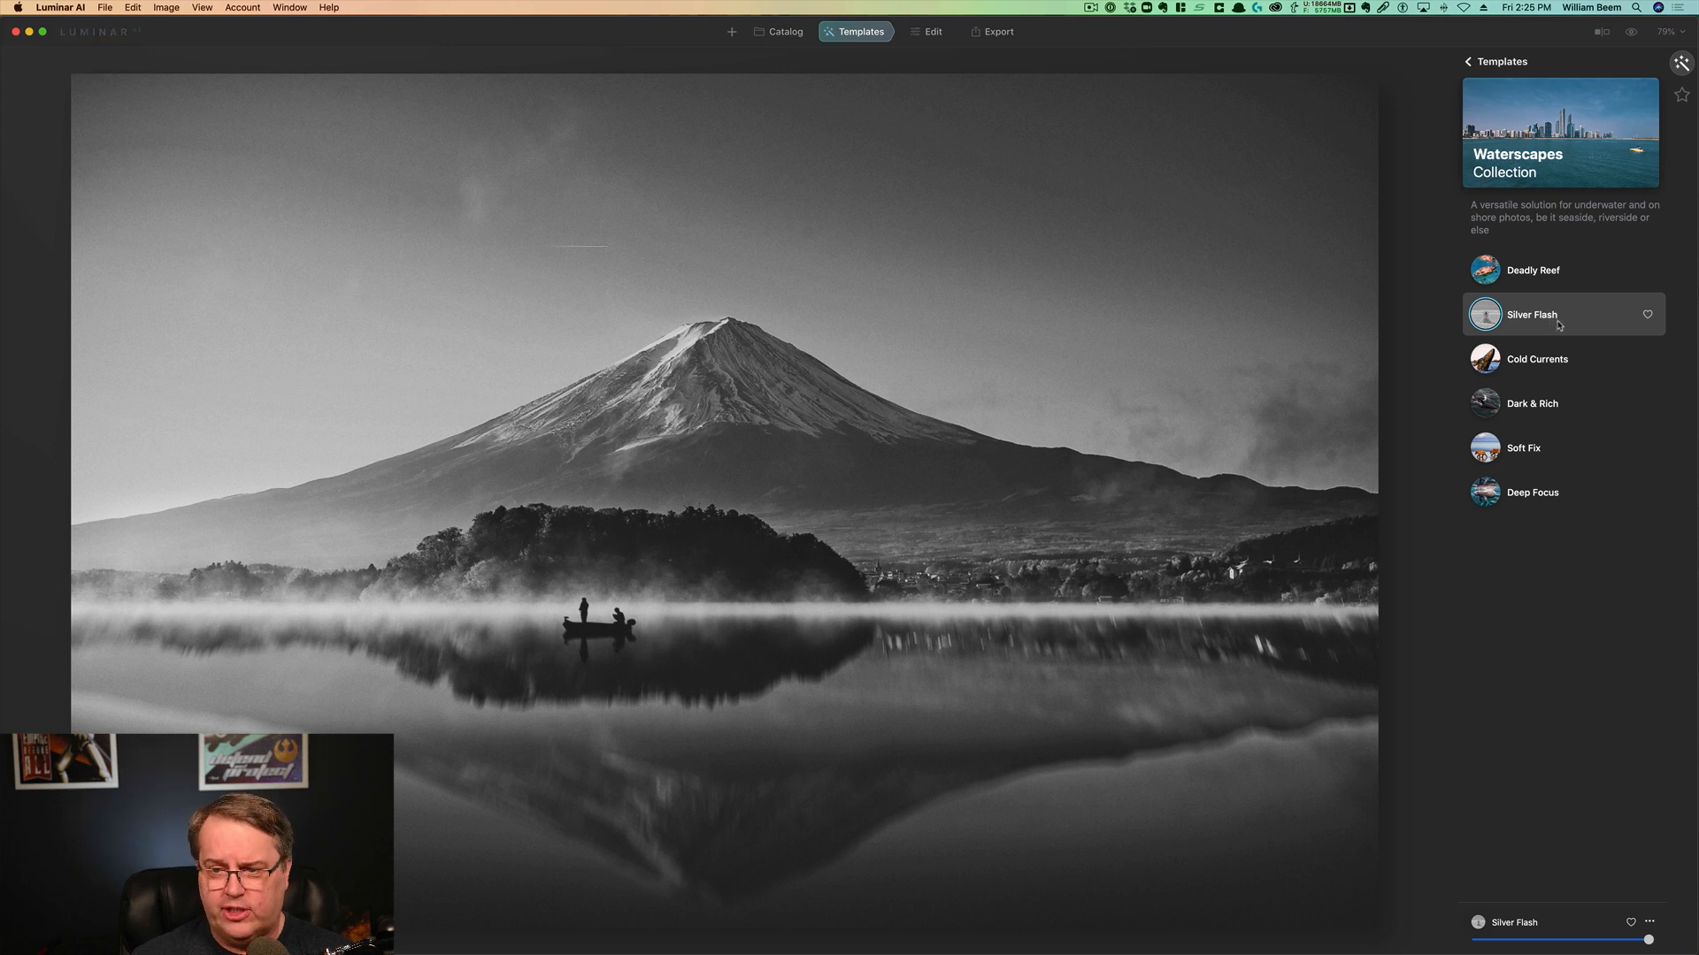
click(1538, 275)
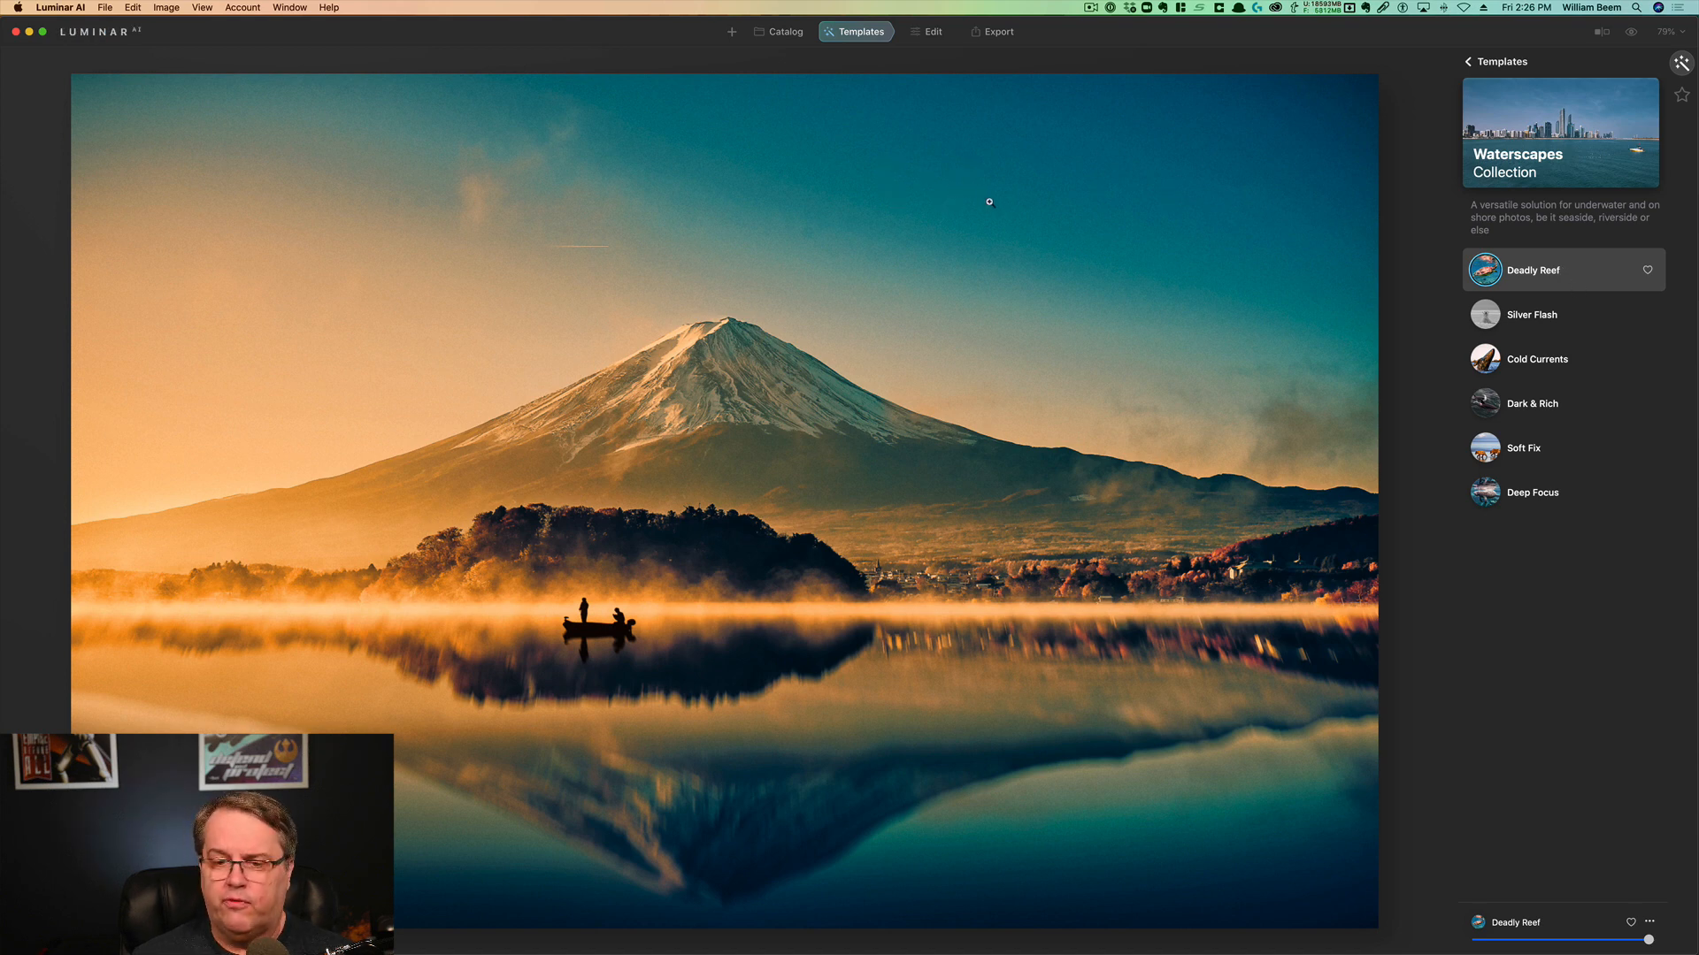
click(1649, 923)
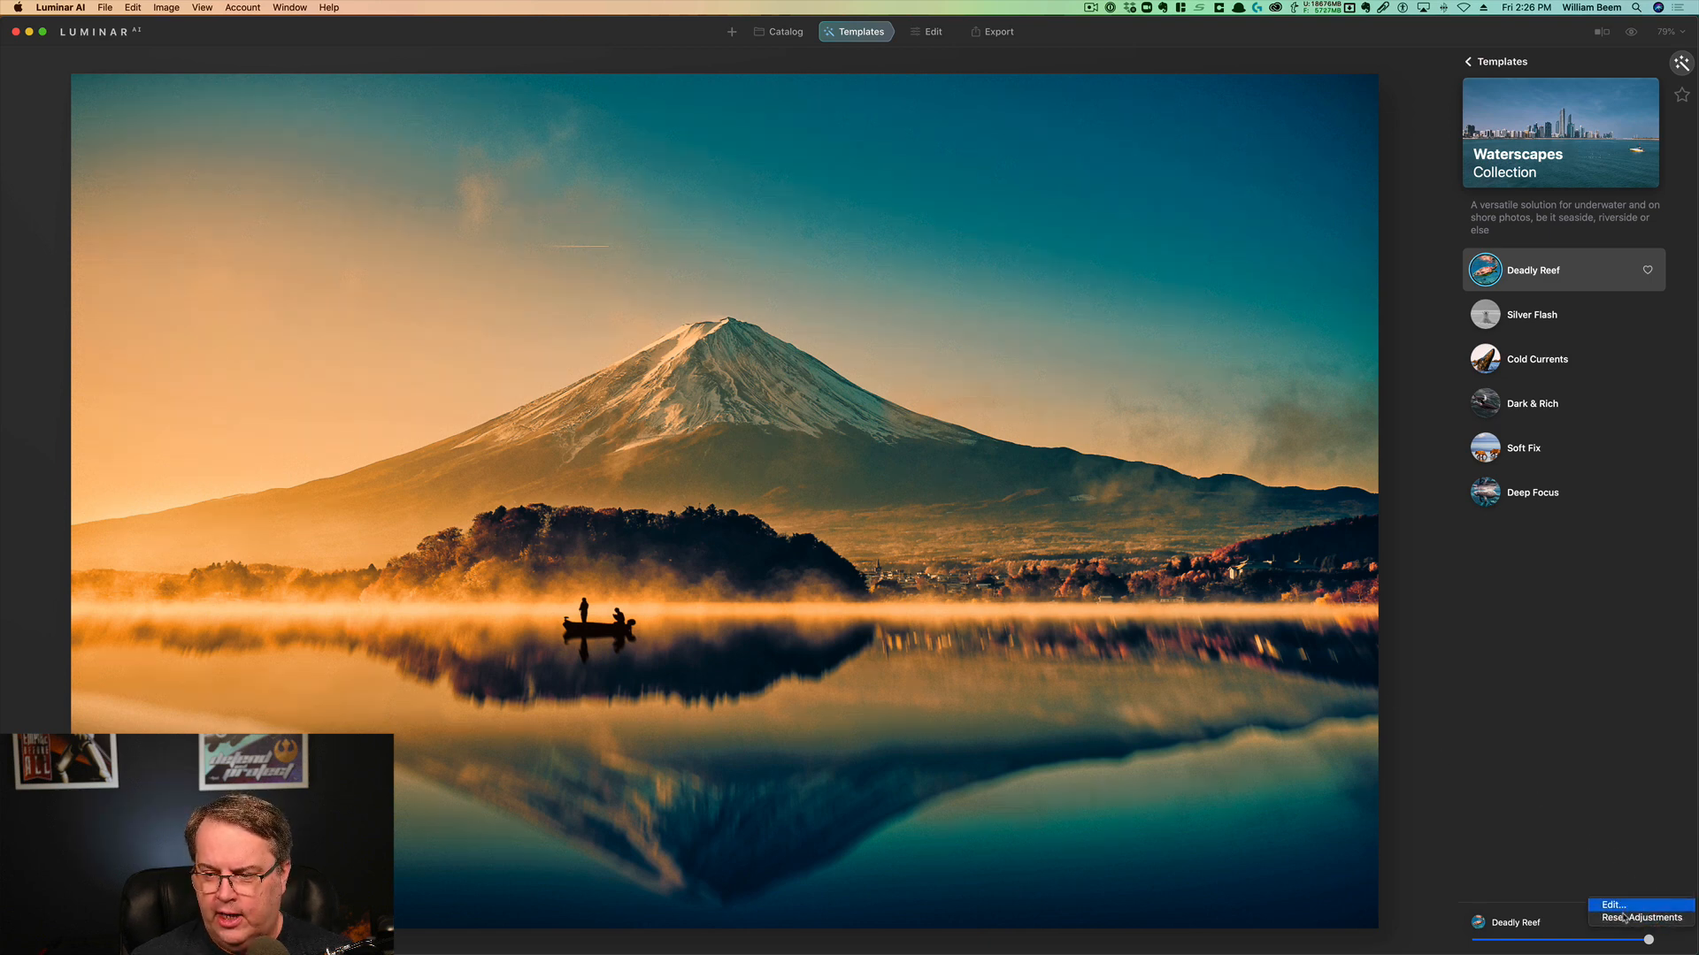
click(1626, 918)
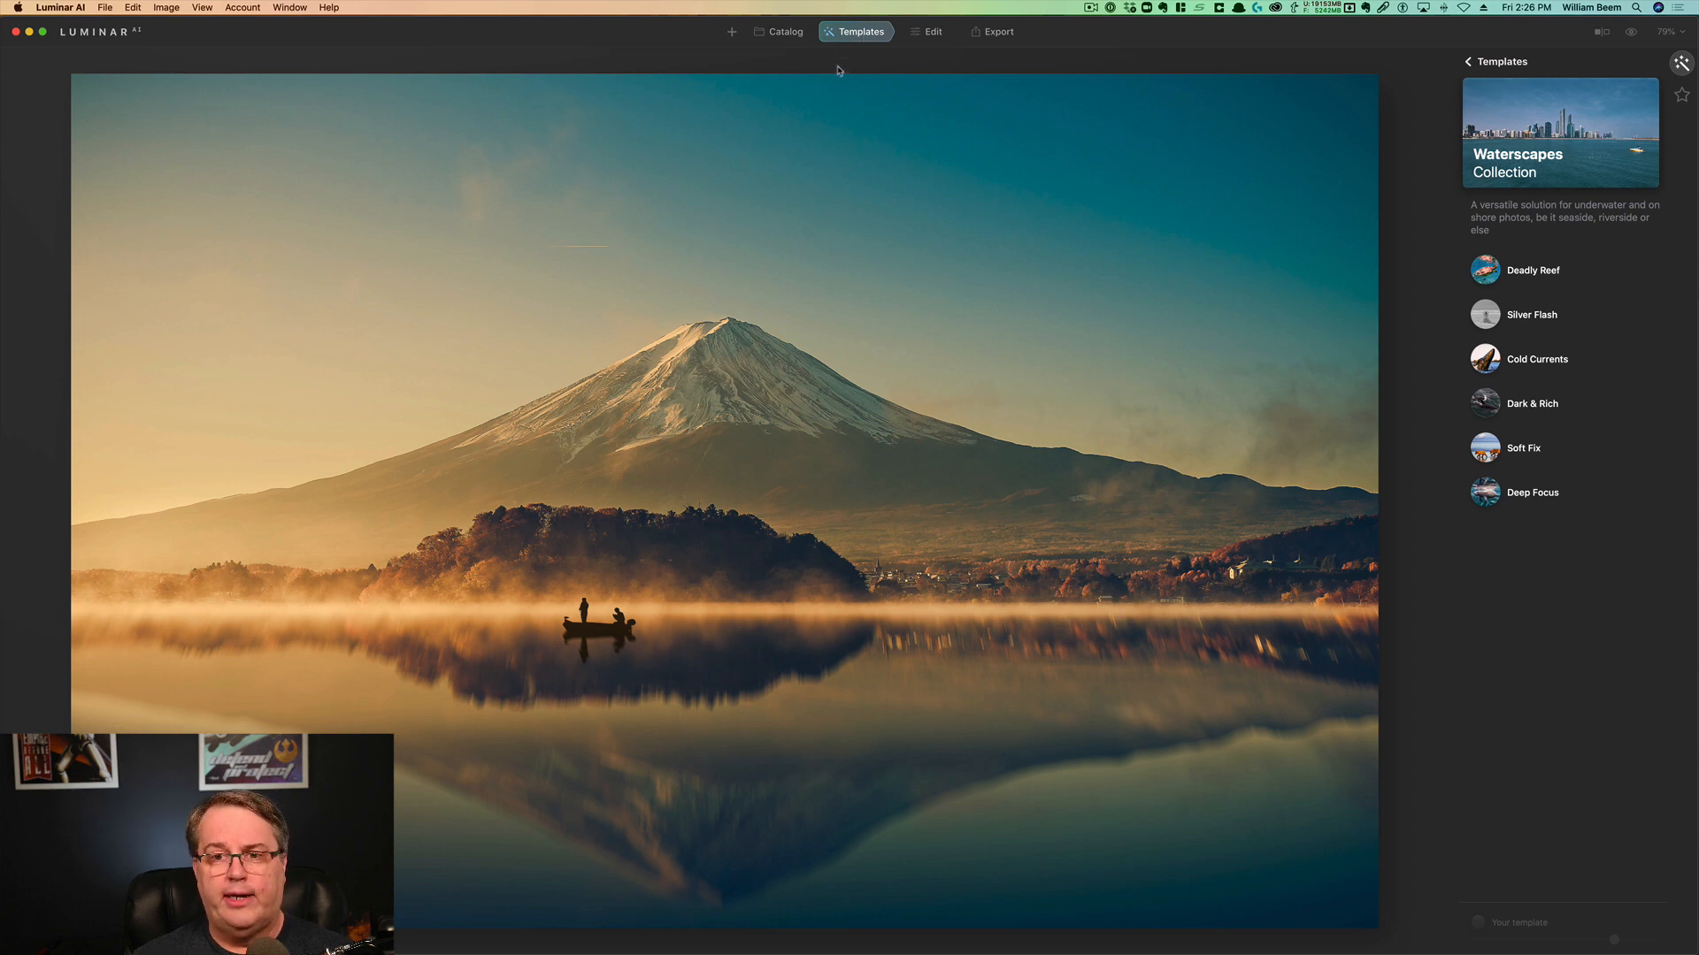
Crop the photo to a 16:9 ratio with the Composition AI editing tool
click(934, 34)
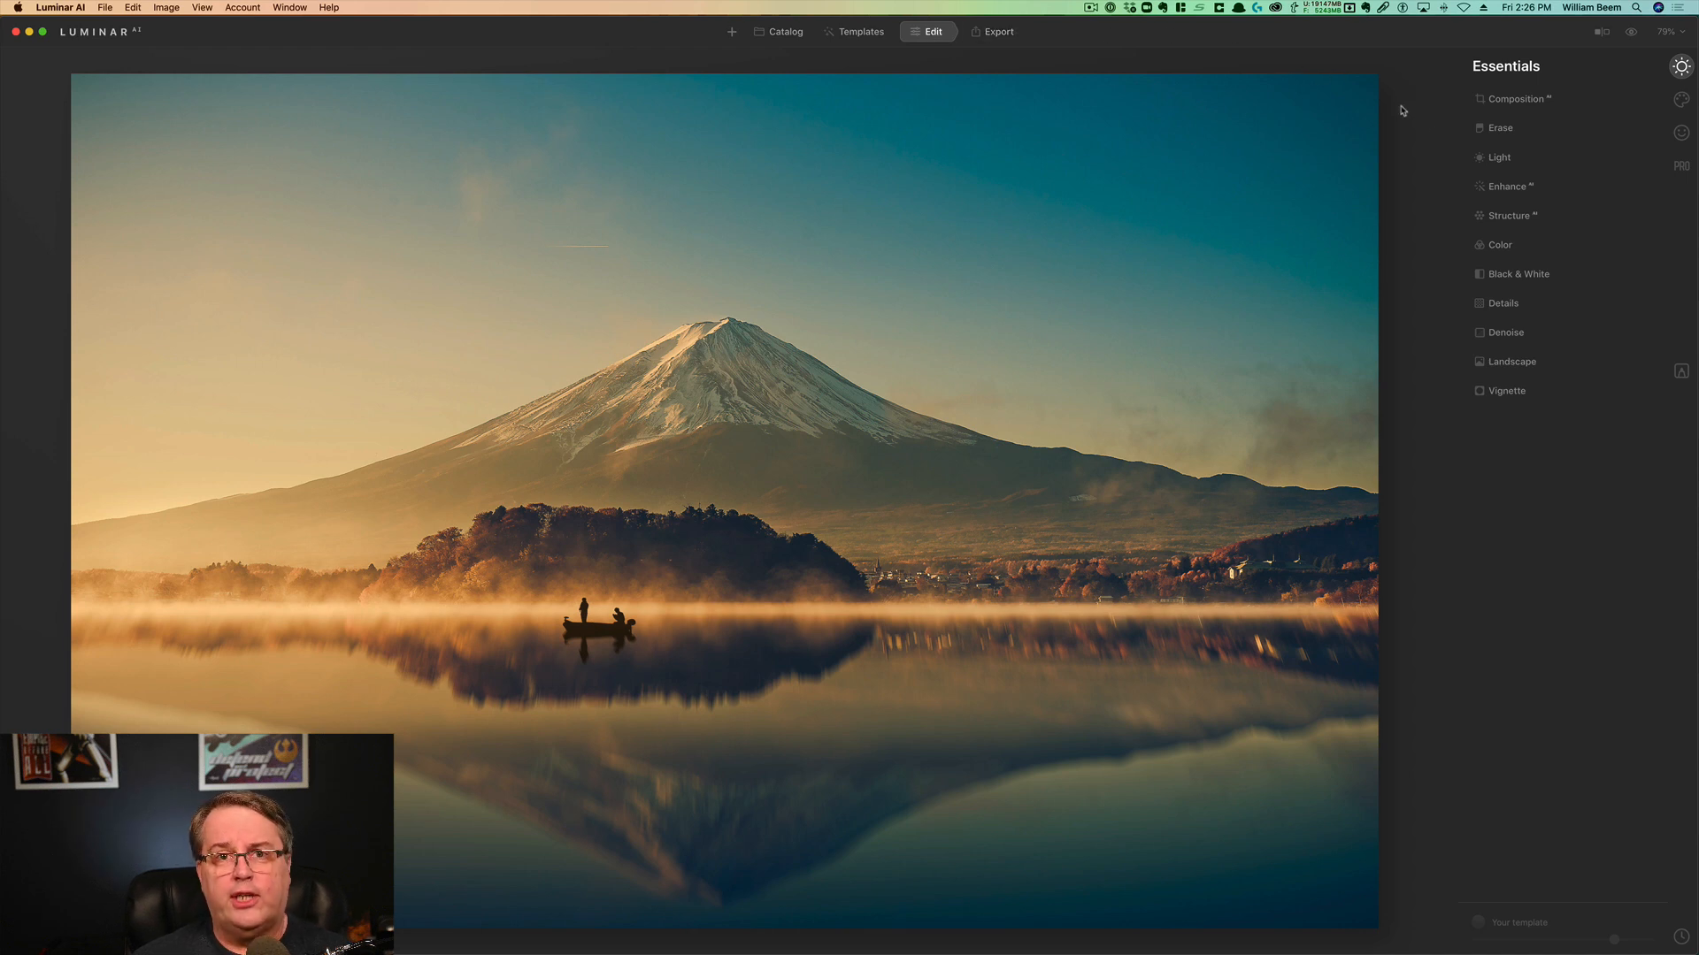
click(1535, 105)
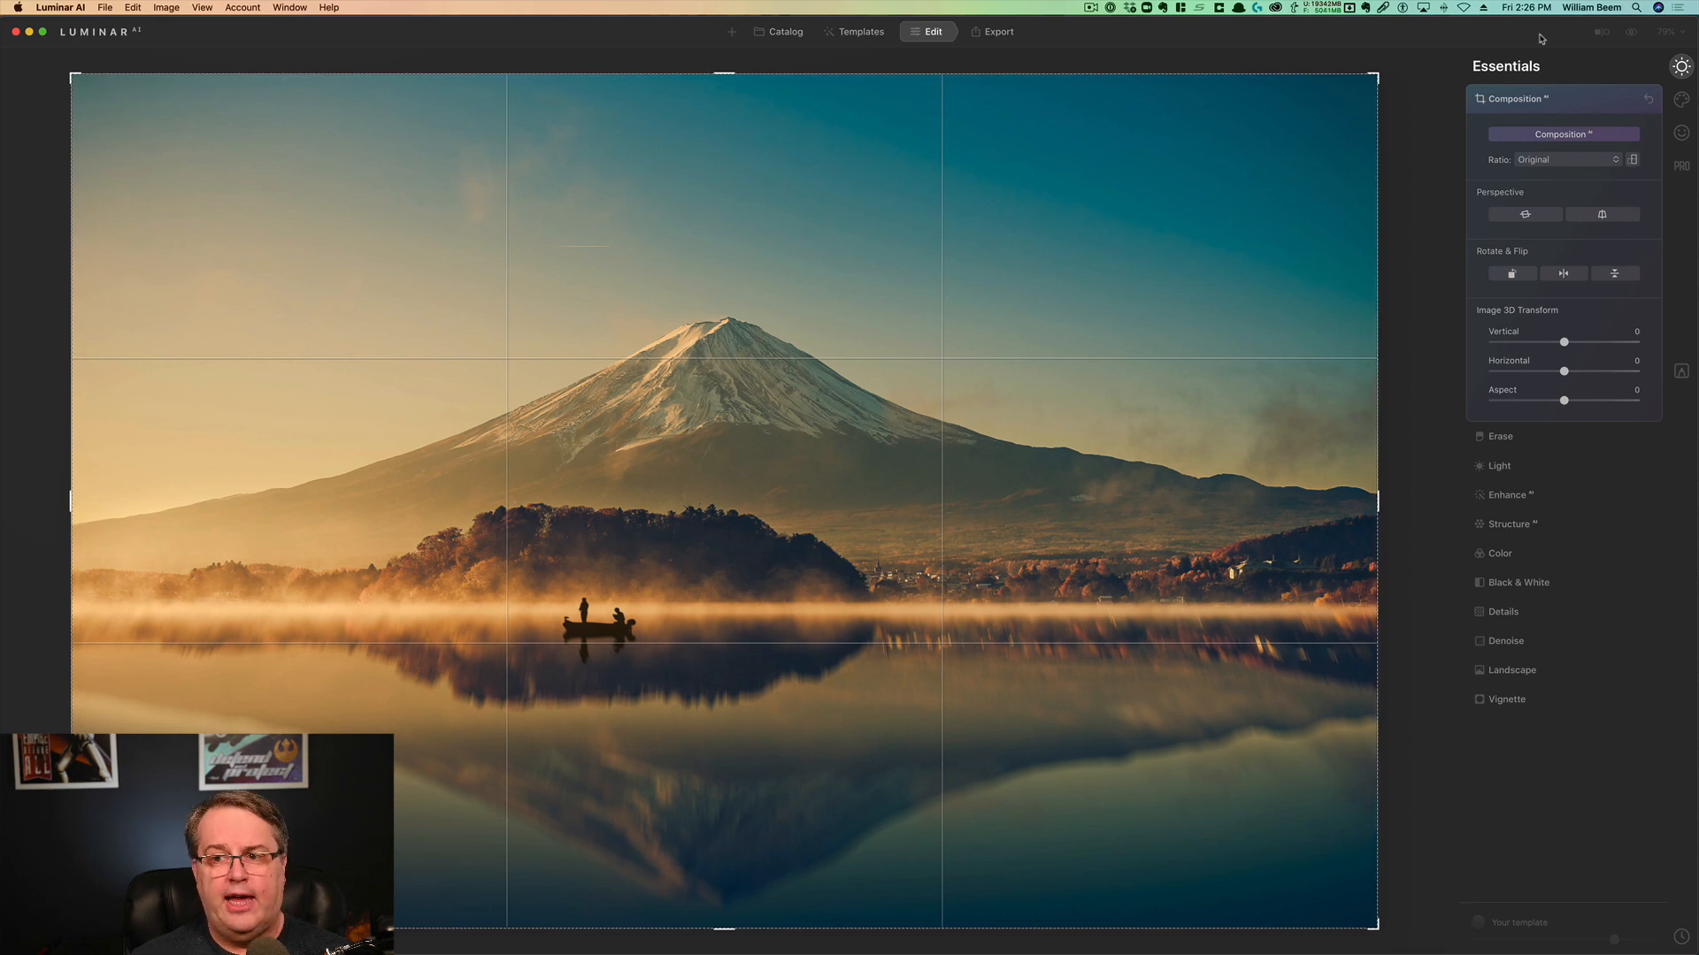
click(1539, 160)
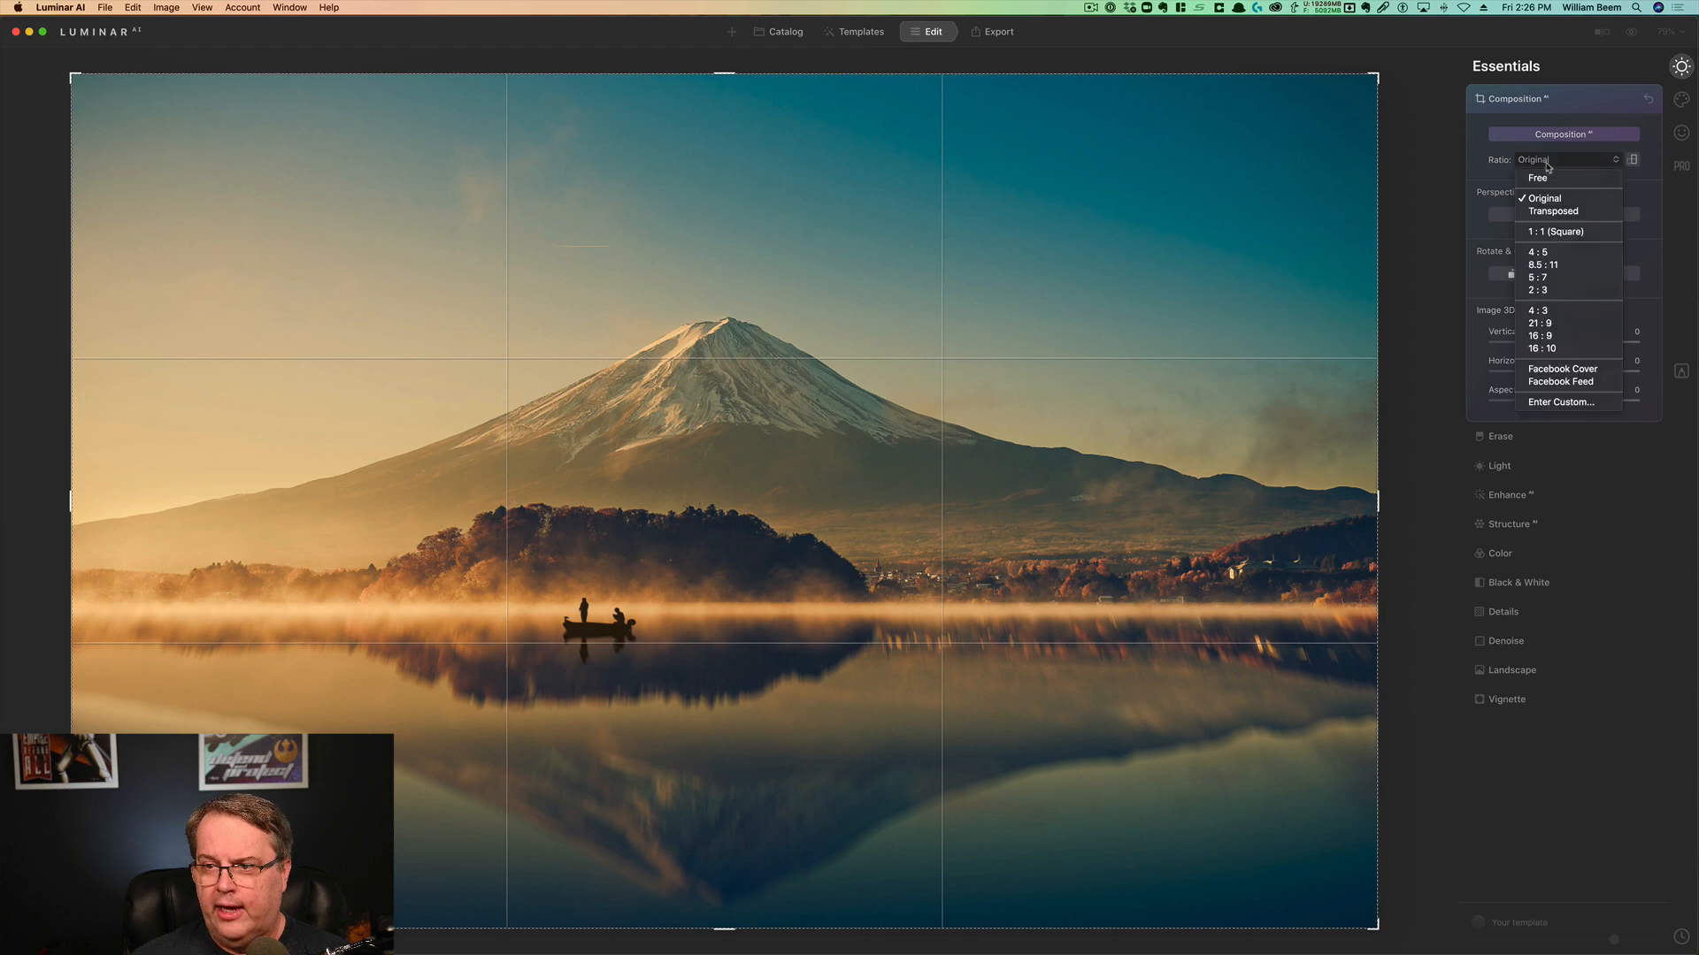
click(1555, 337)
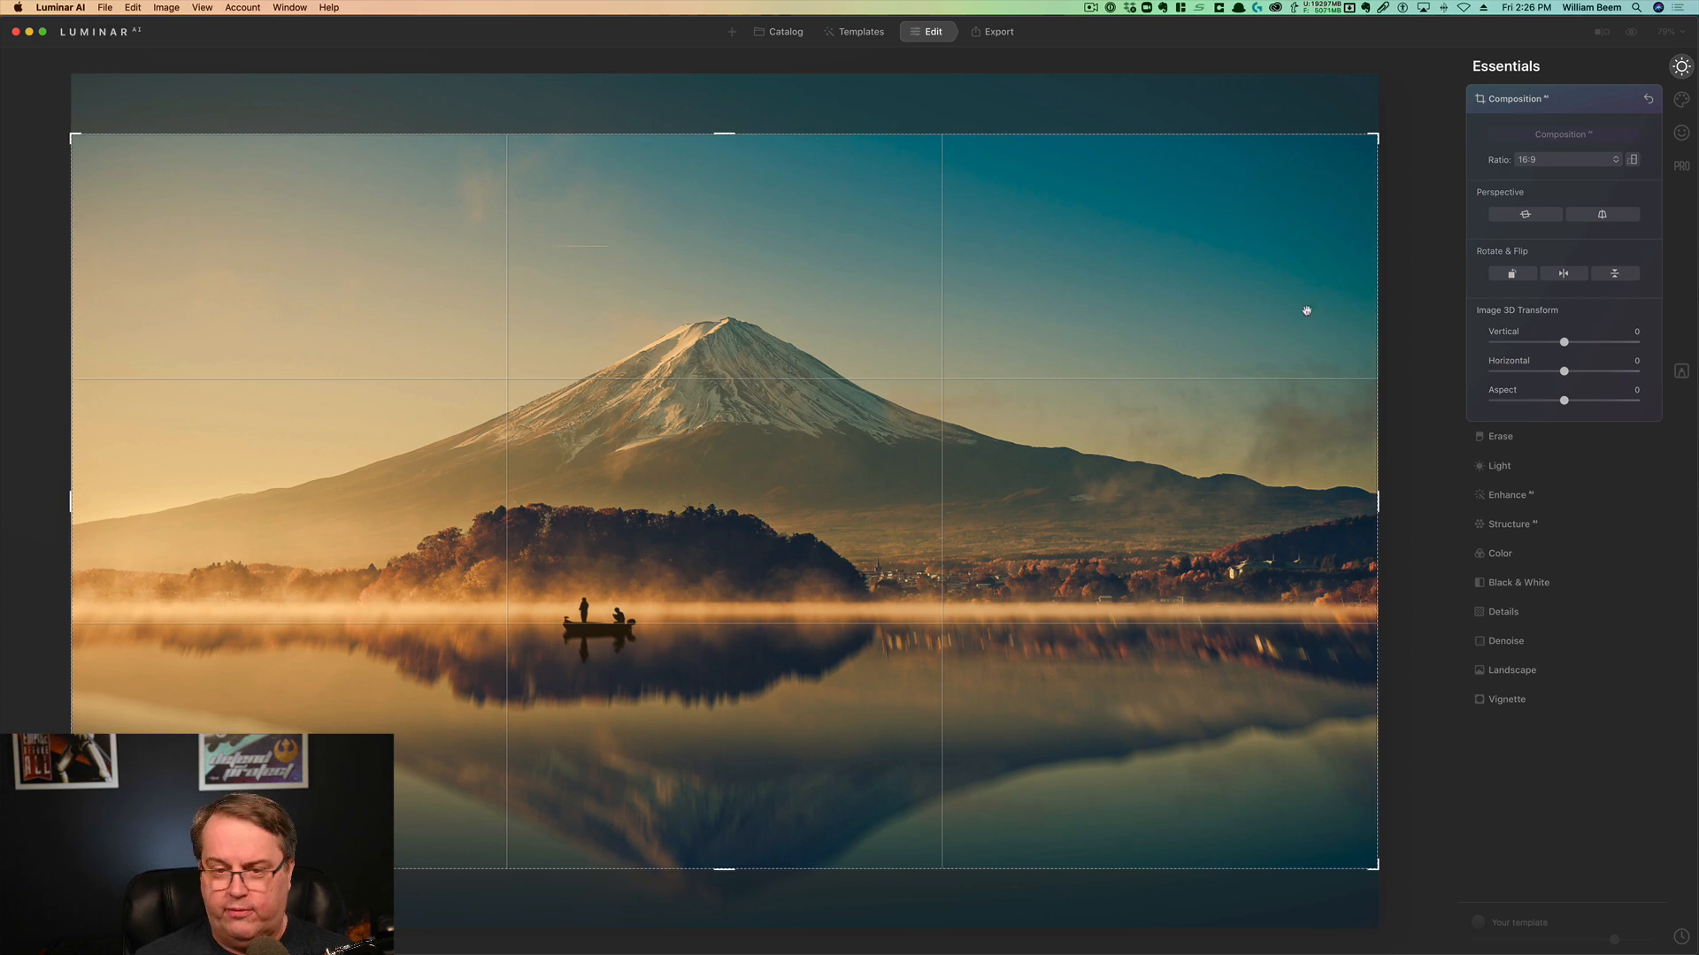
key(Return)
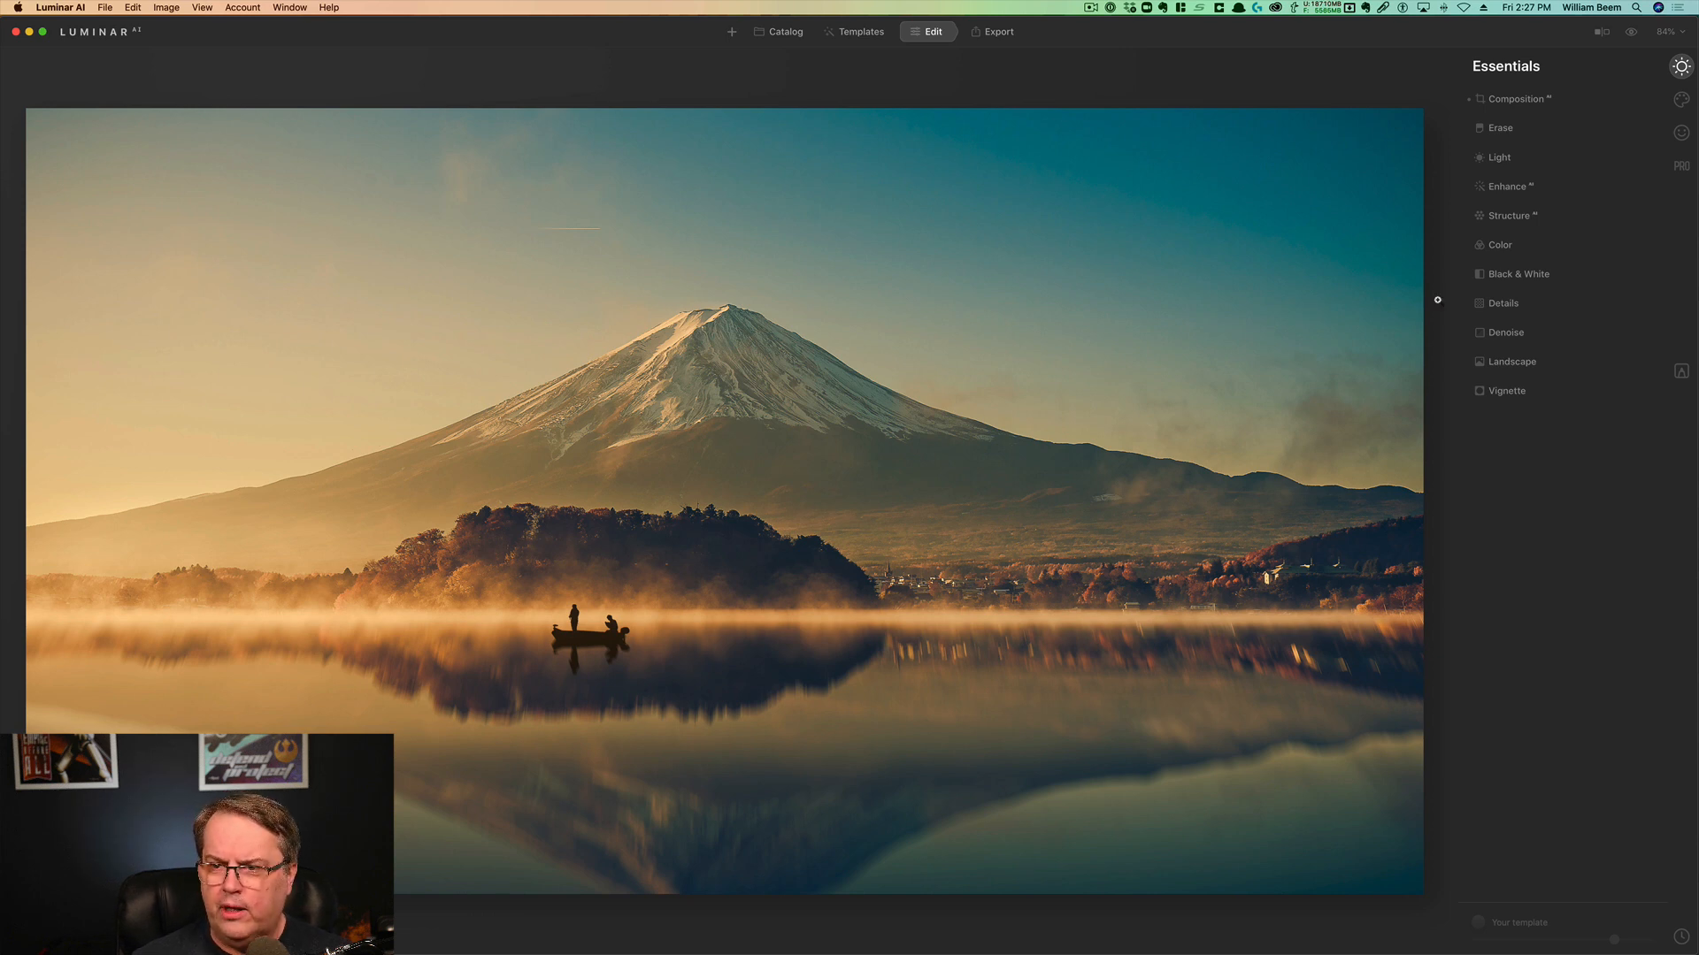
Set Accent to 50 and Sky Enhancer to 99 in the Enhance AI tool
click(1540, 191)
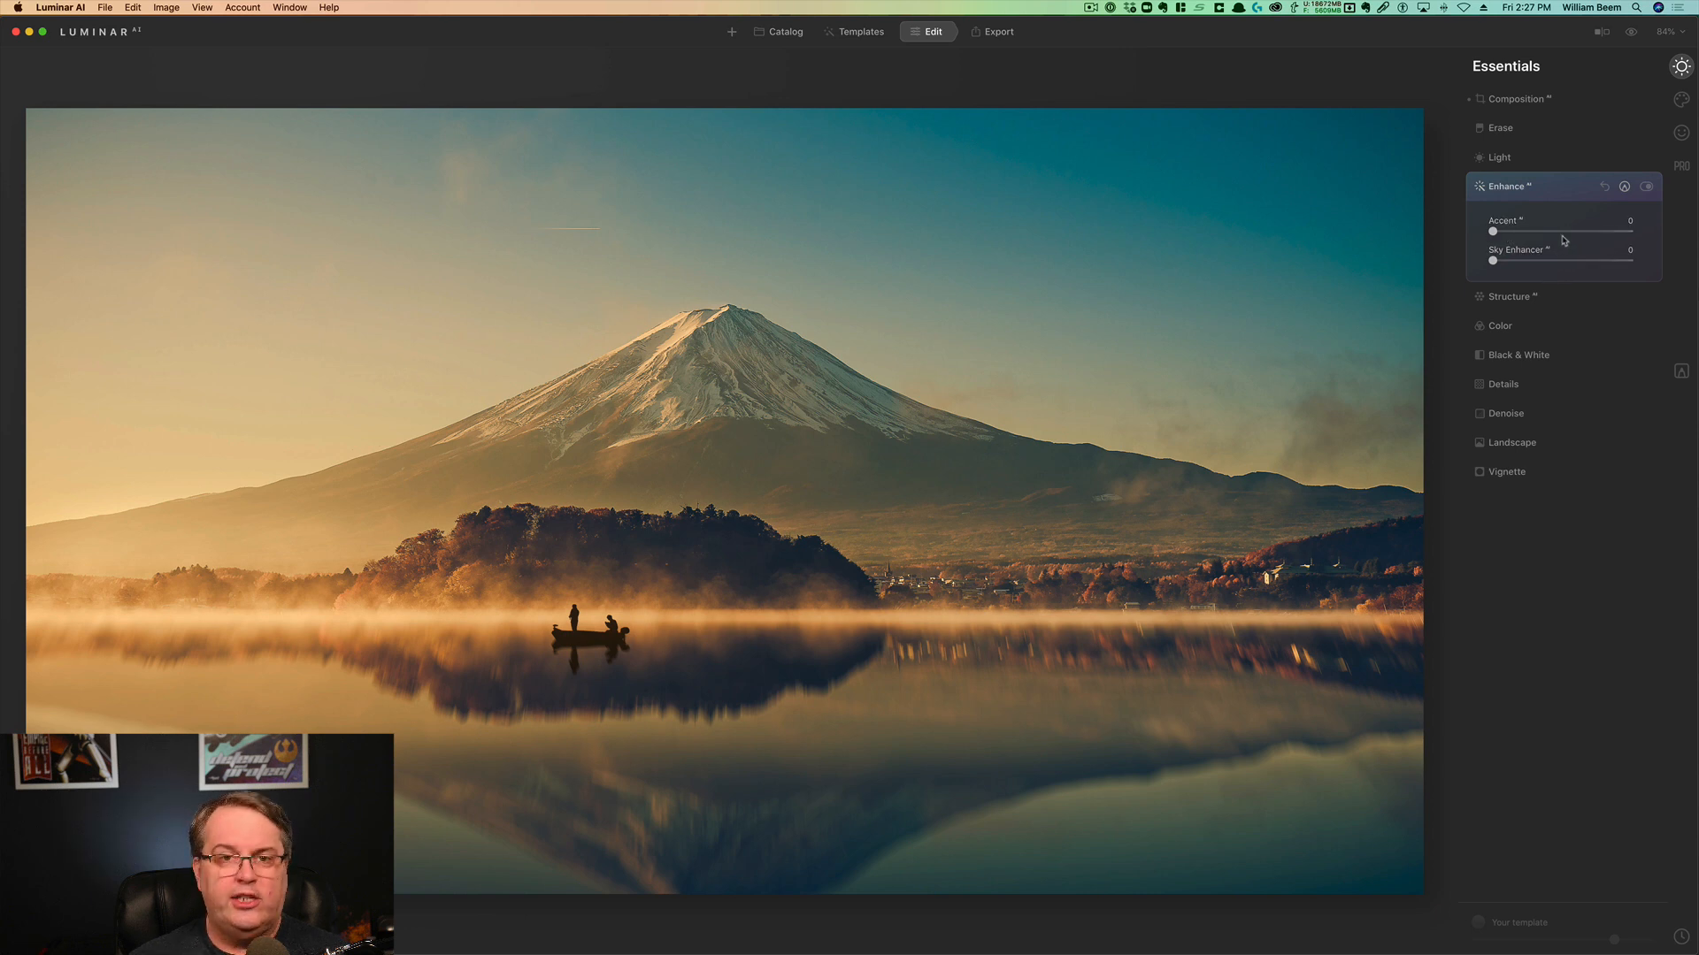
click(1559, 233)
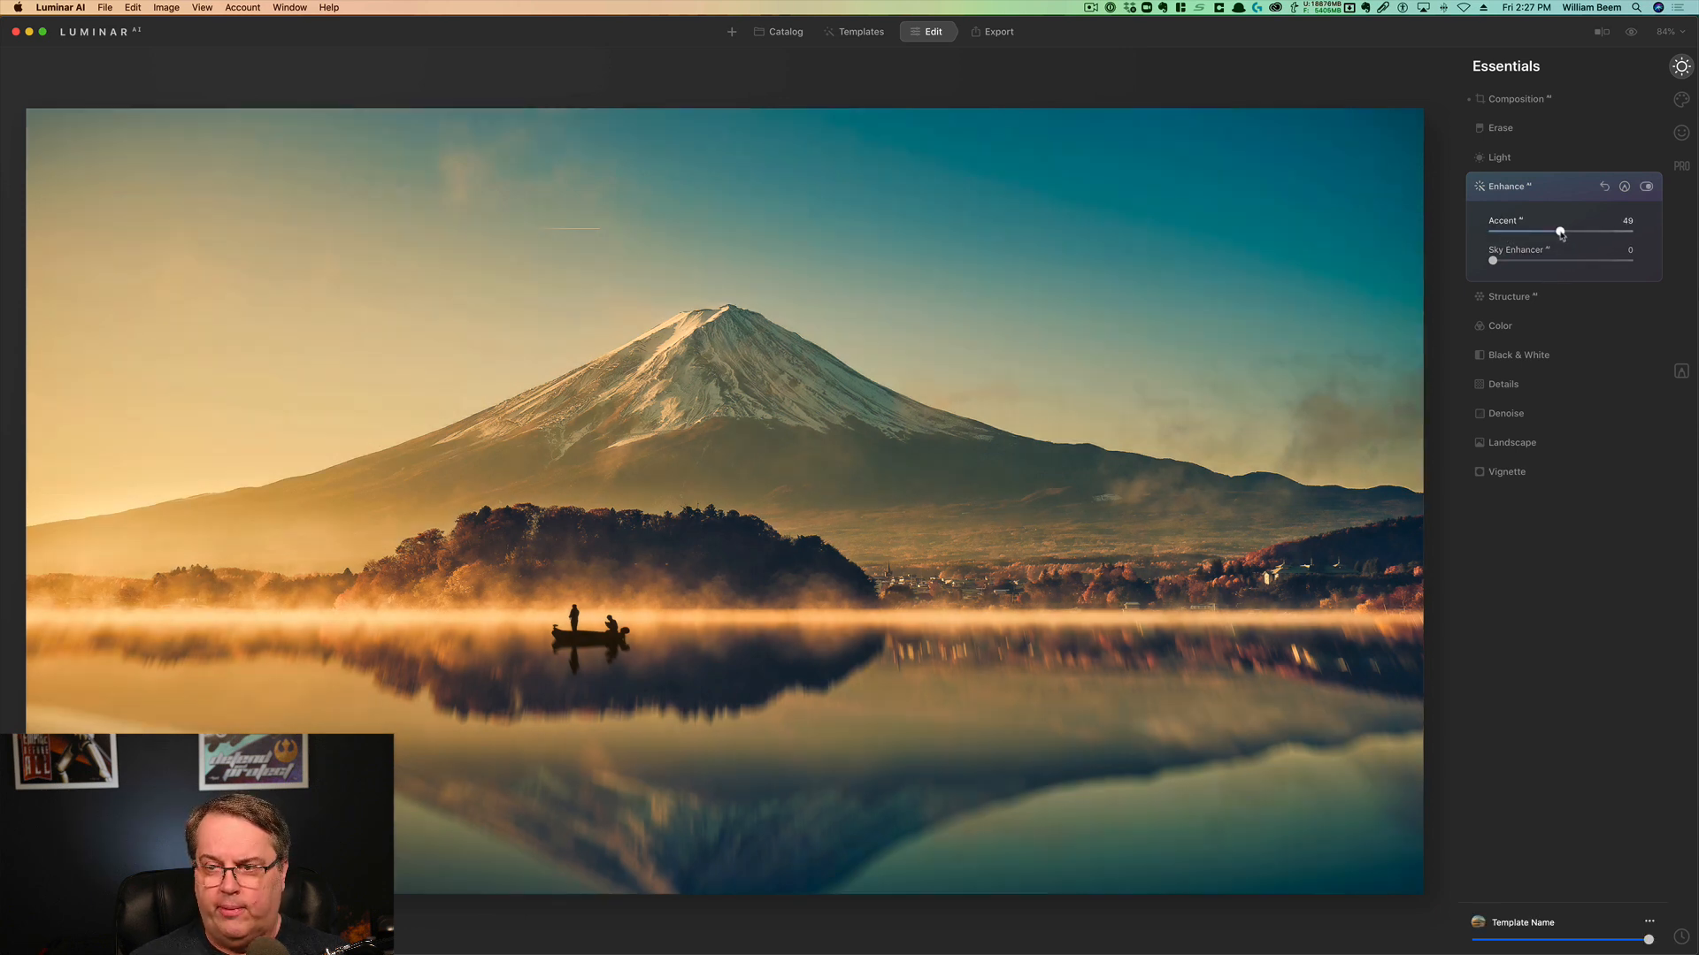
drag(1561, 235, 1563, 232)
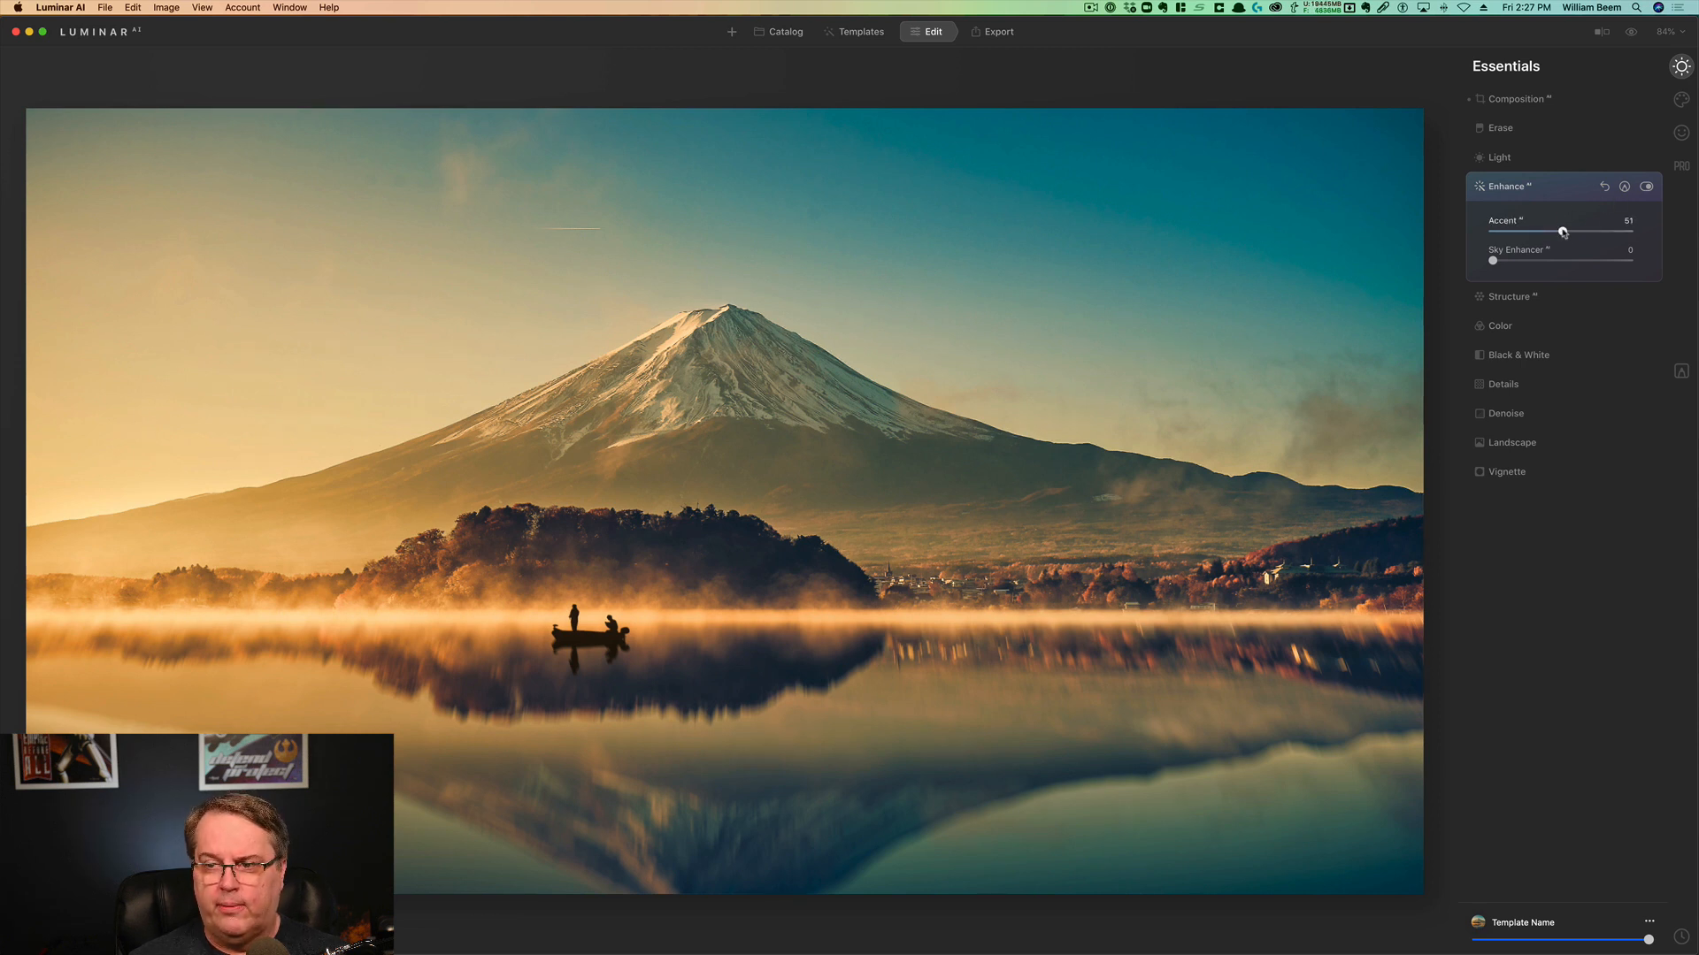
mouse_move(1563, 232)
mouse_down()
mouse_move(1630, 232)
mouse_move(1475, 248)
mouse_move(1595, 232)
mouse_up()
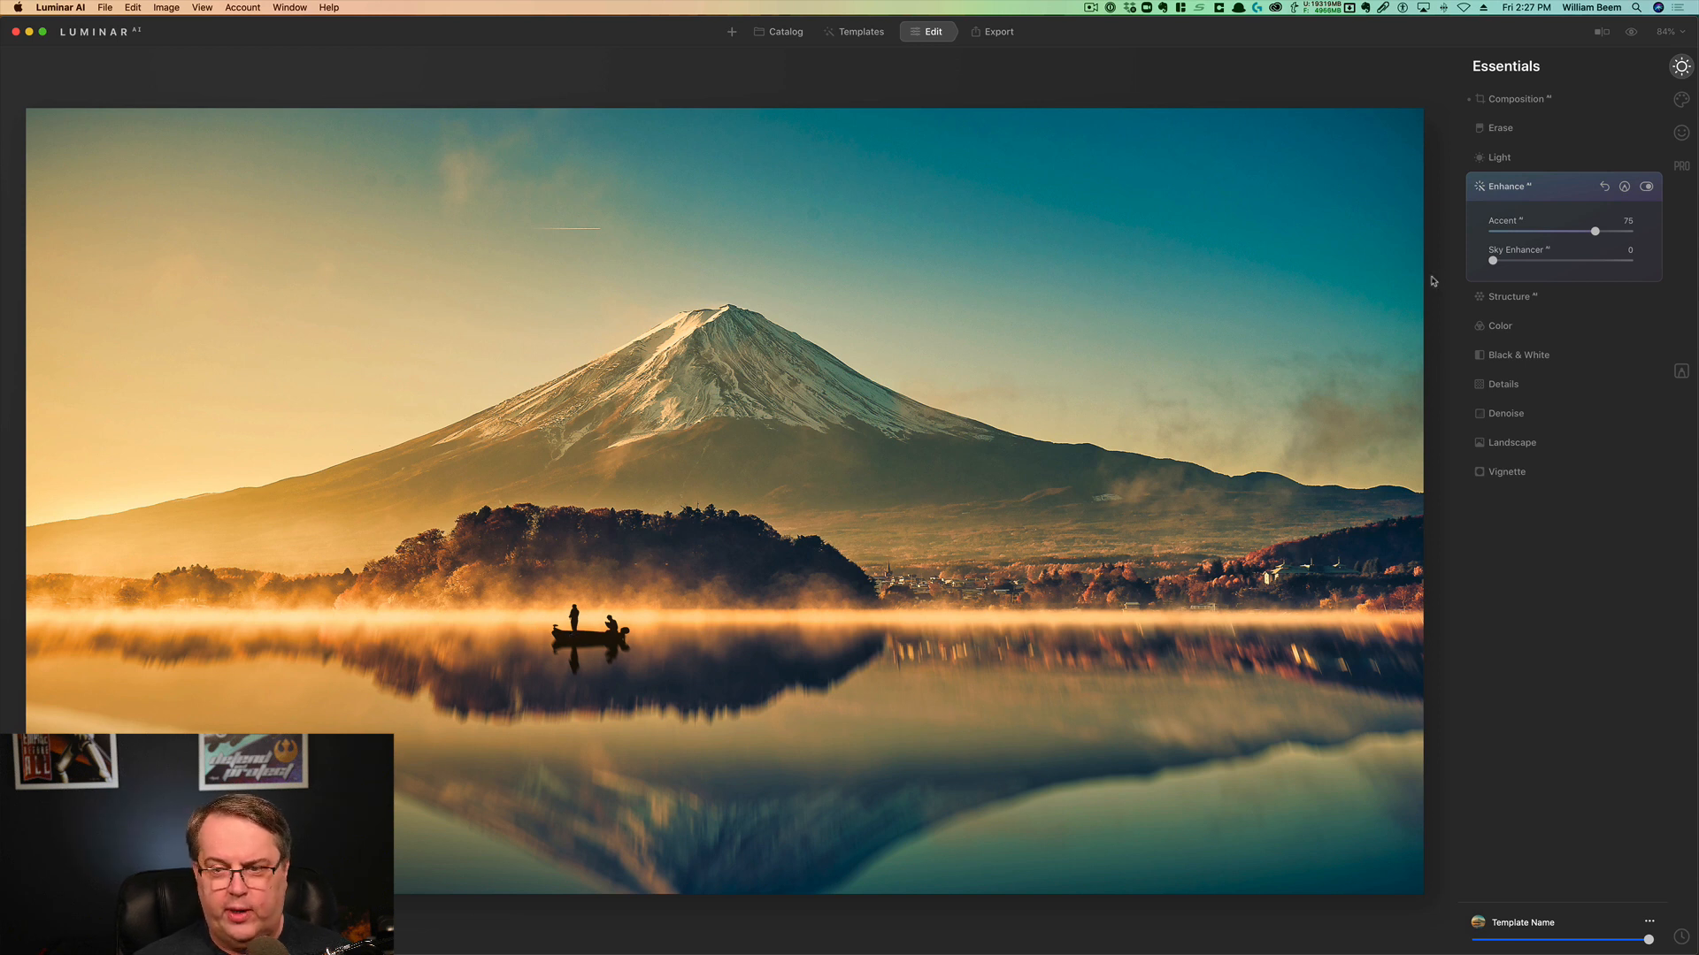
drag(1595, 232, 1629, 265)
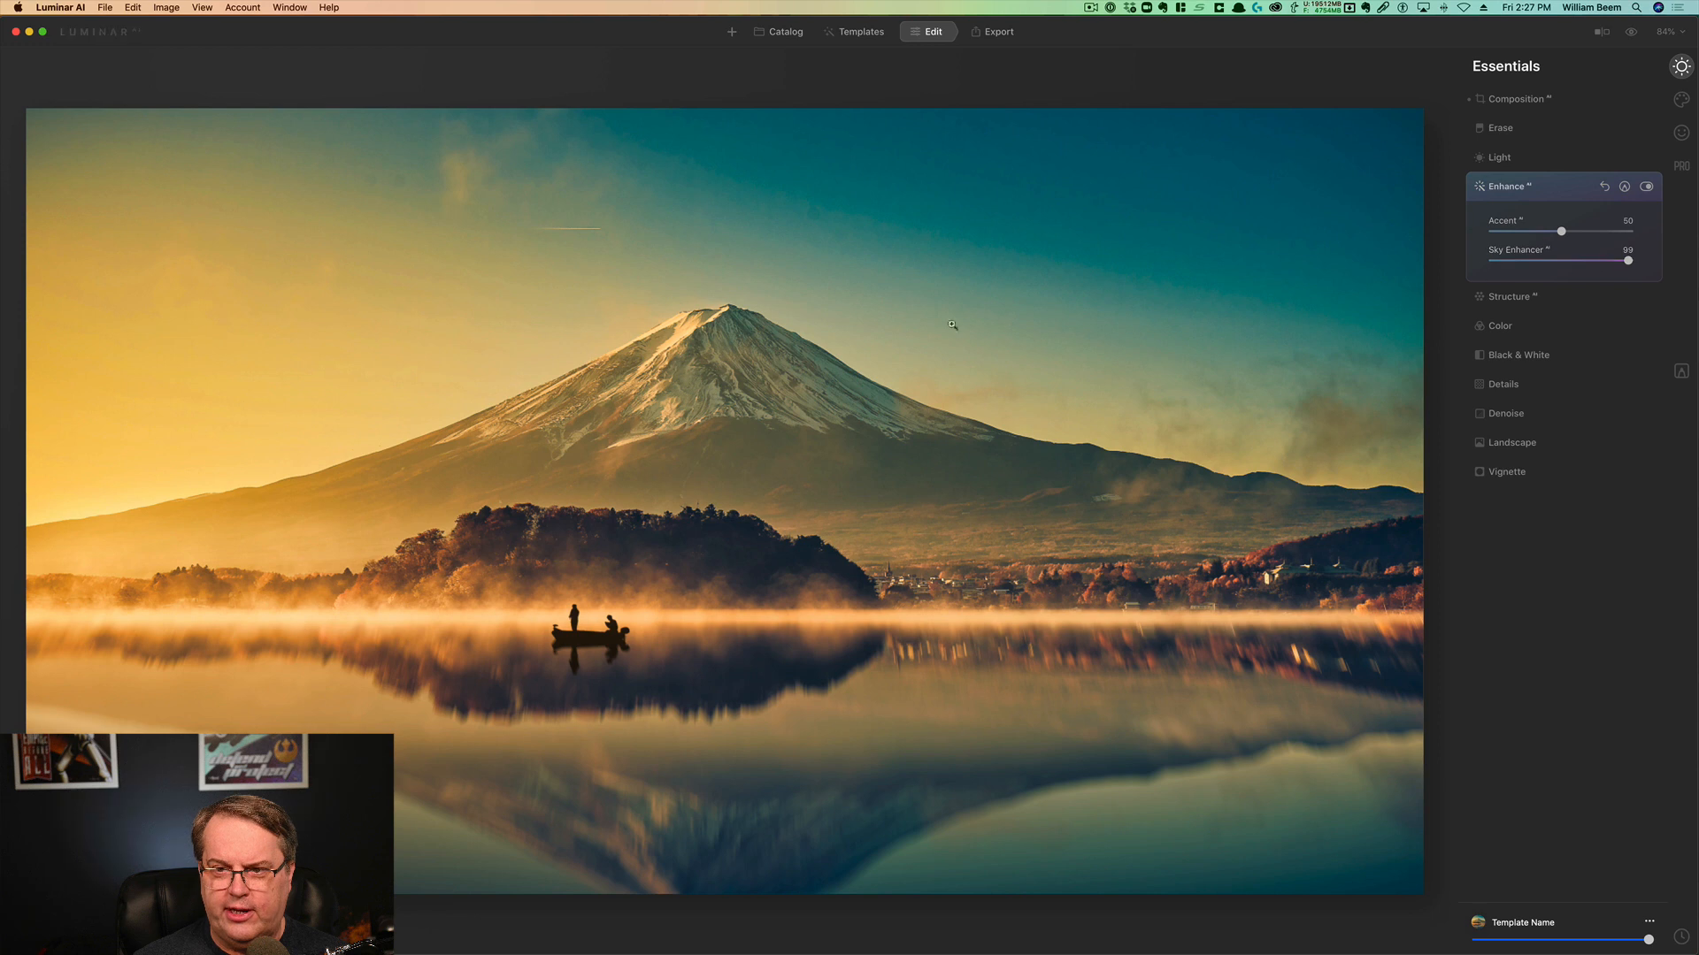
Lower the Sky Enhancer to 15 and compare the result with the unedited photo
double_click(1562, 263)
drag(1507, 262, 1557, 261)
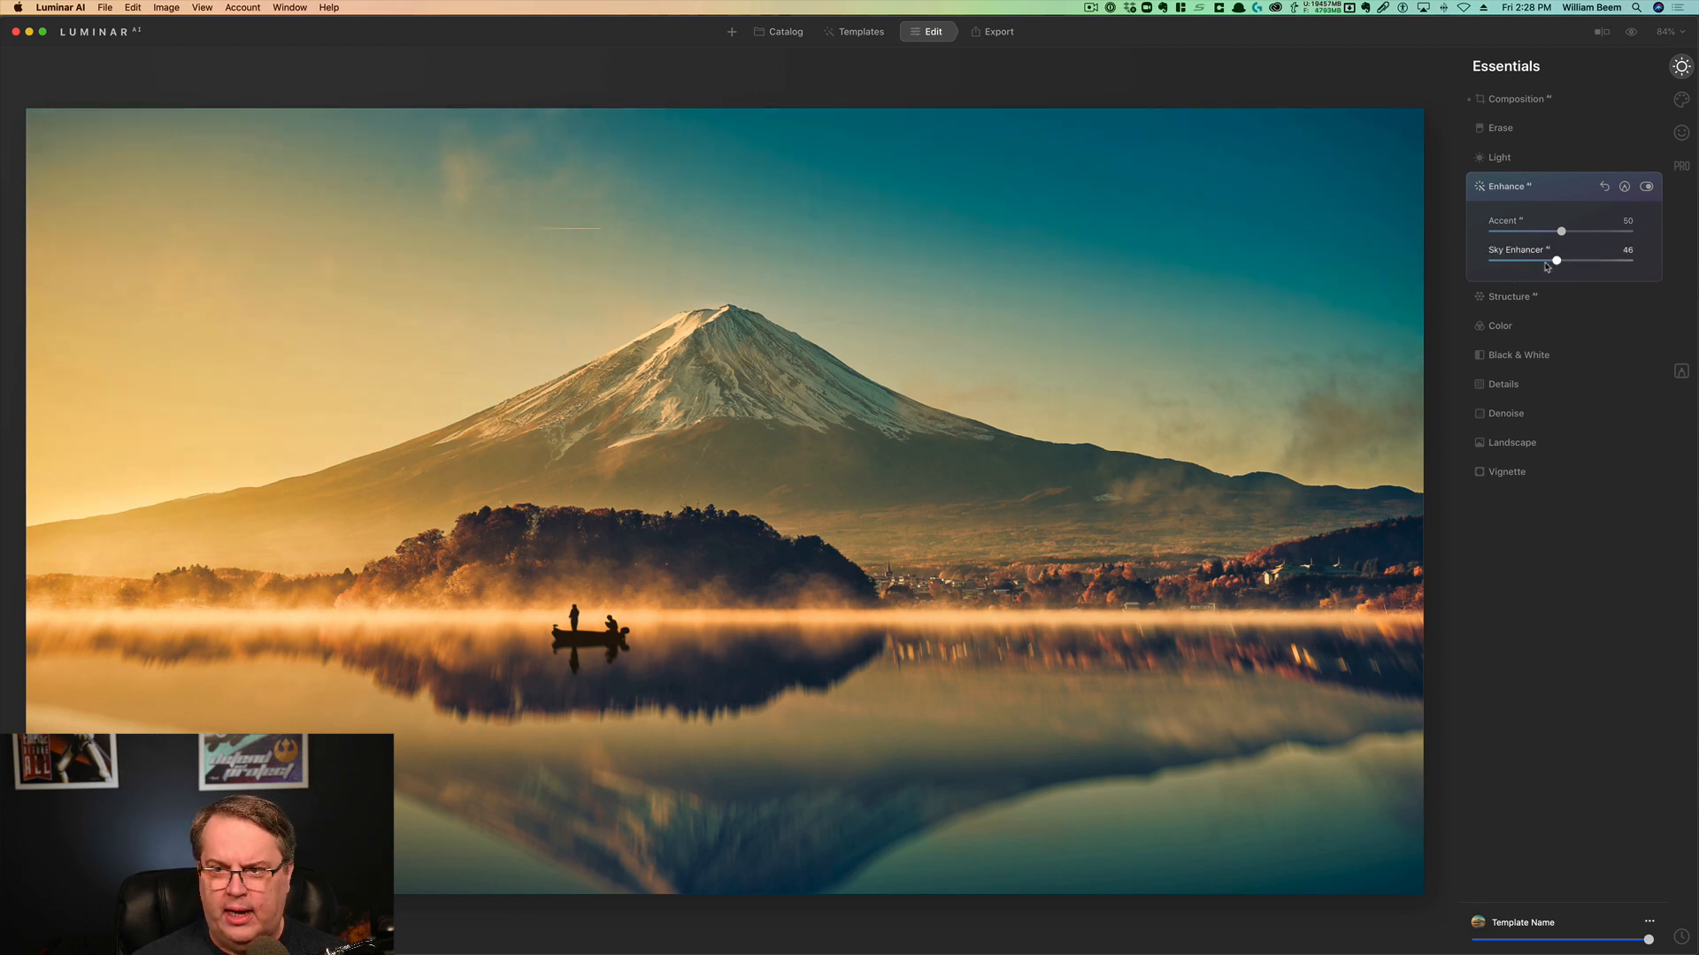
drag(1556, 260, 1513, 268)
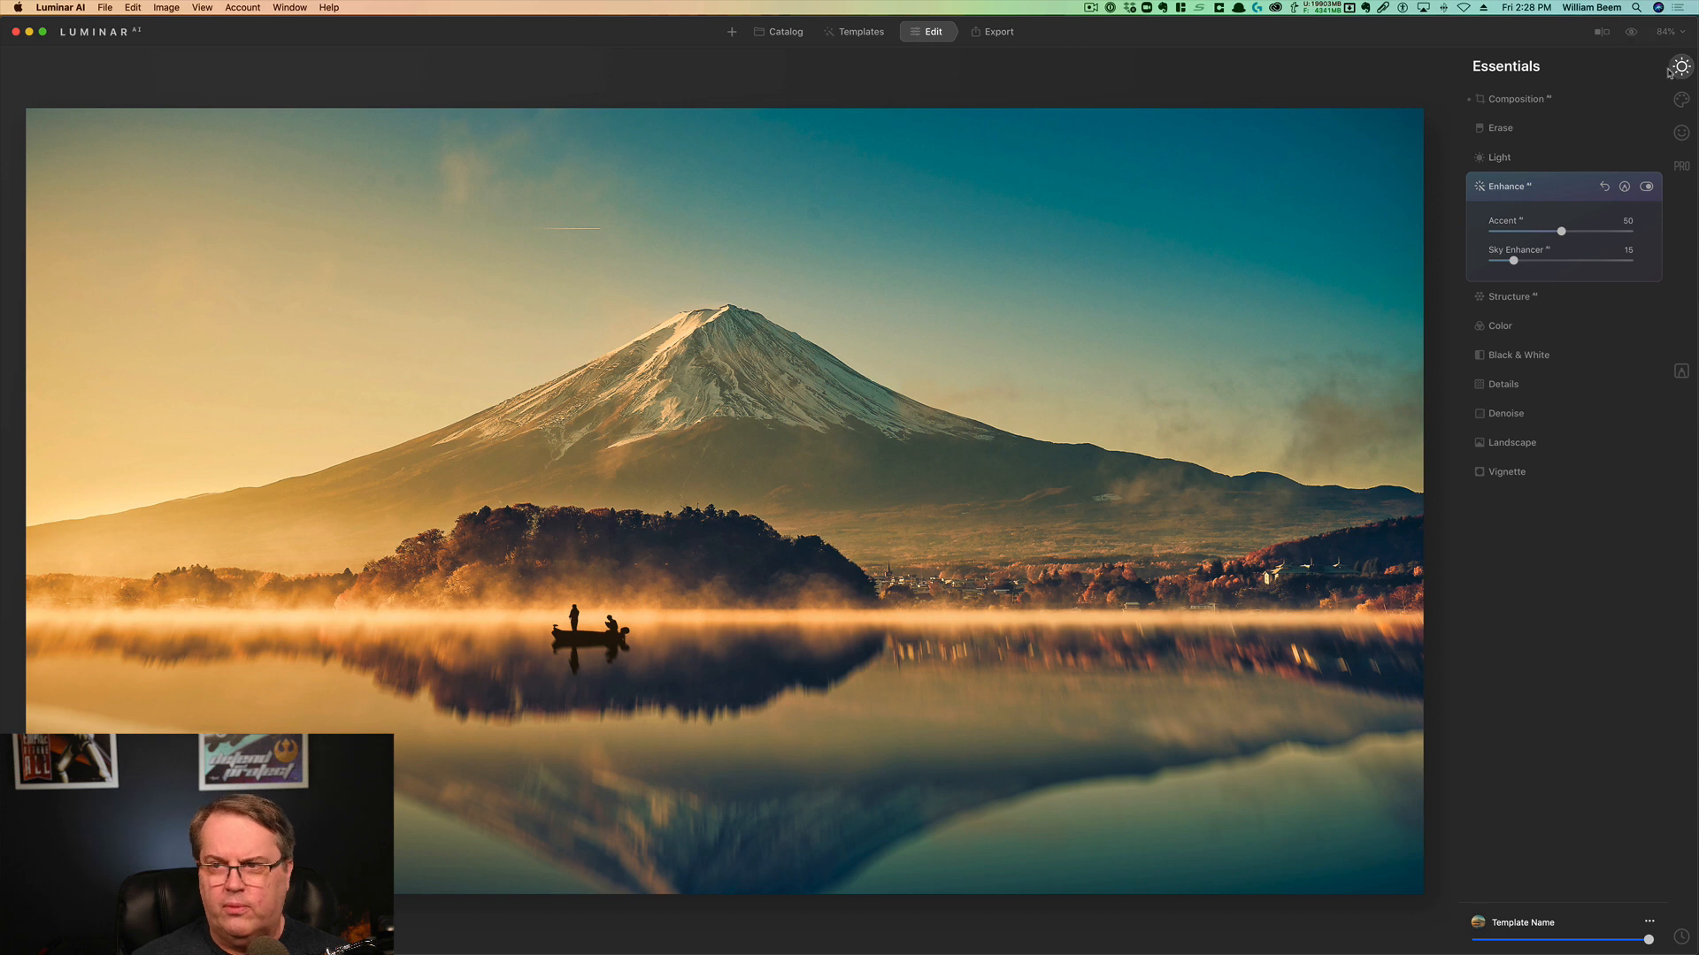
click(1630, 34)
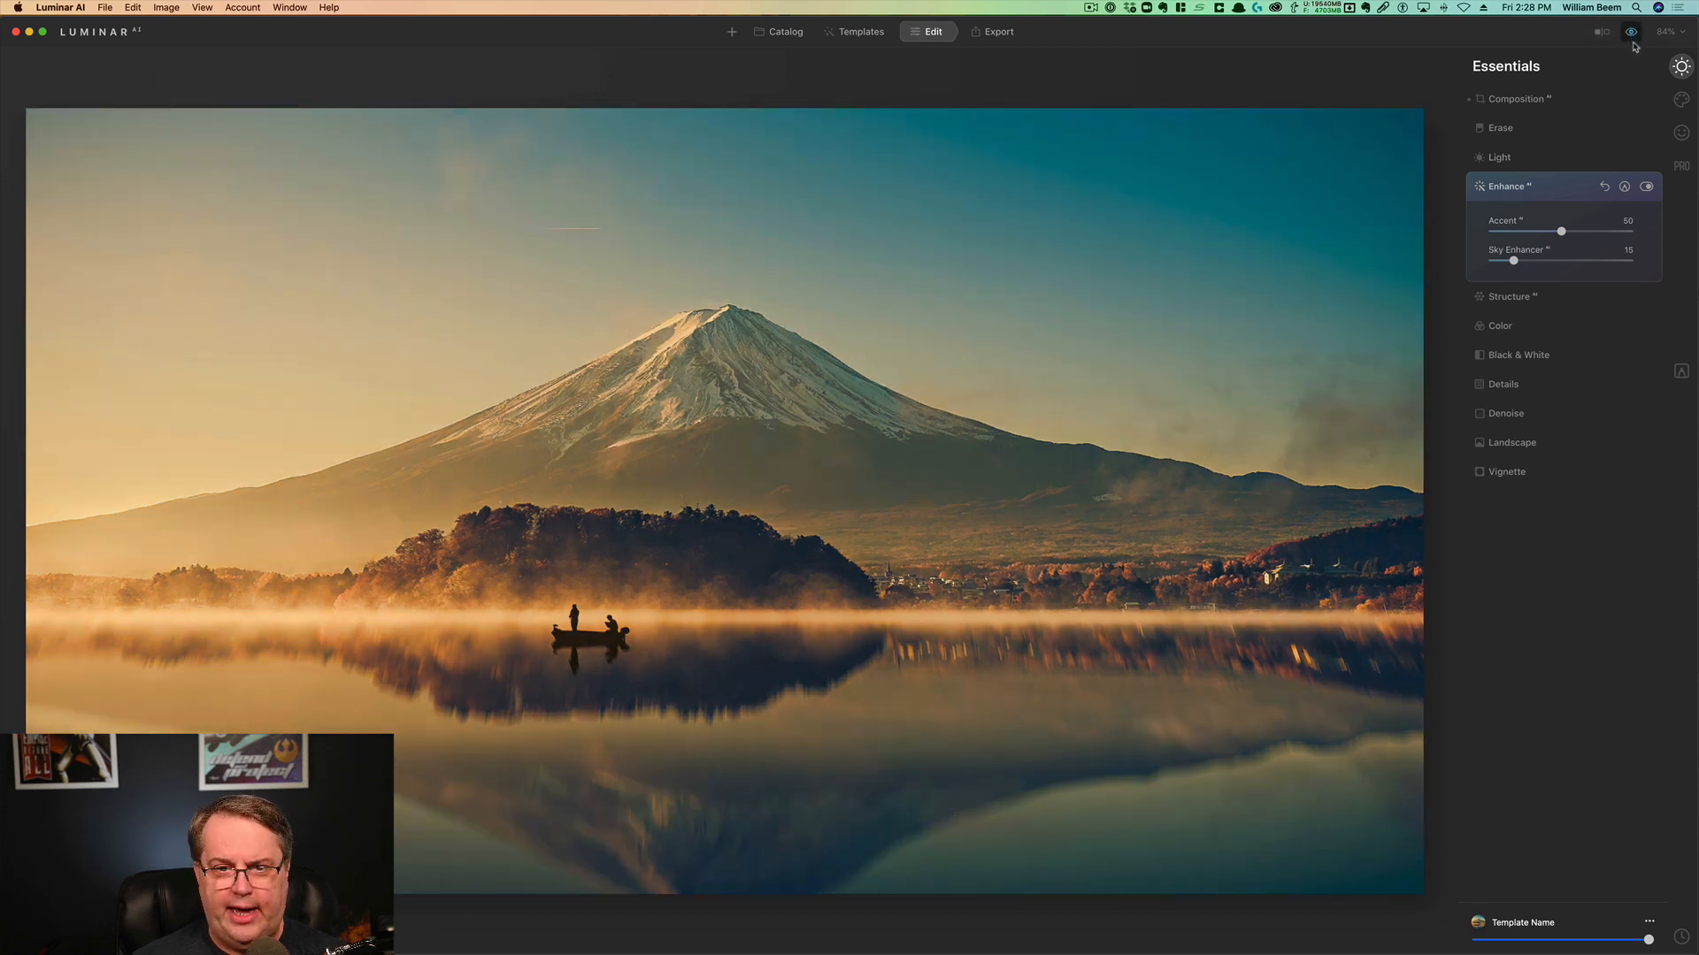
click(1632, 36)
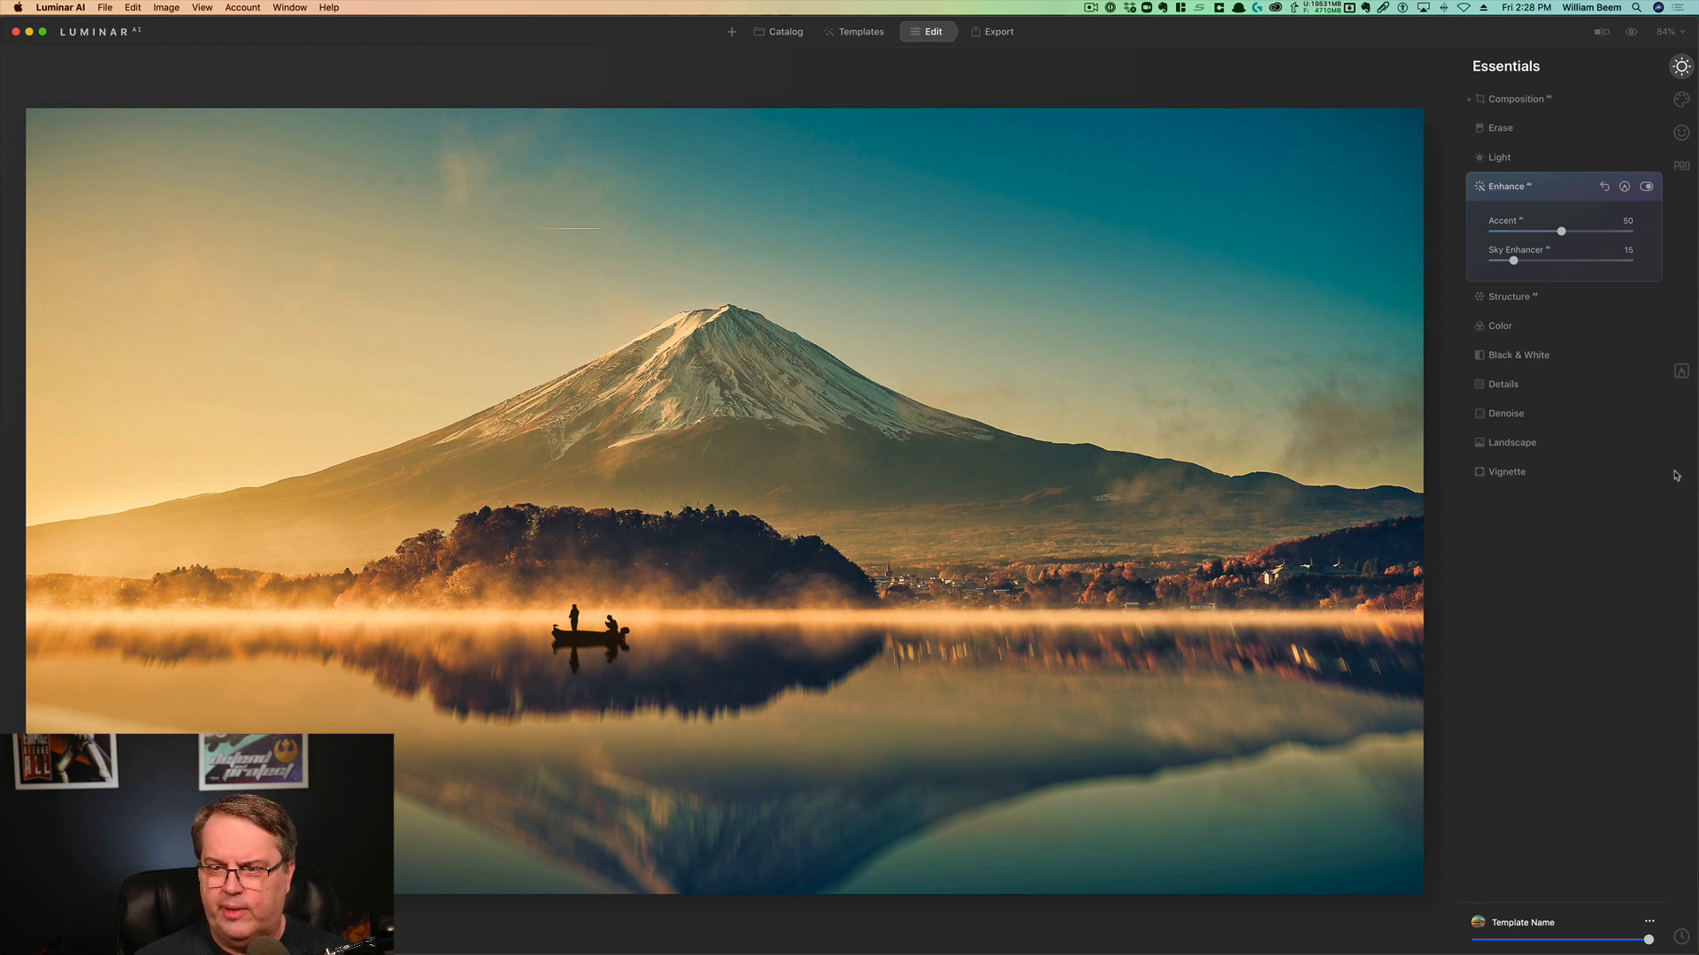
Set Dehaze to 45 and Golden Hour to 30 in the Landscape tool
click(1518, 444)
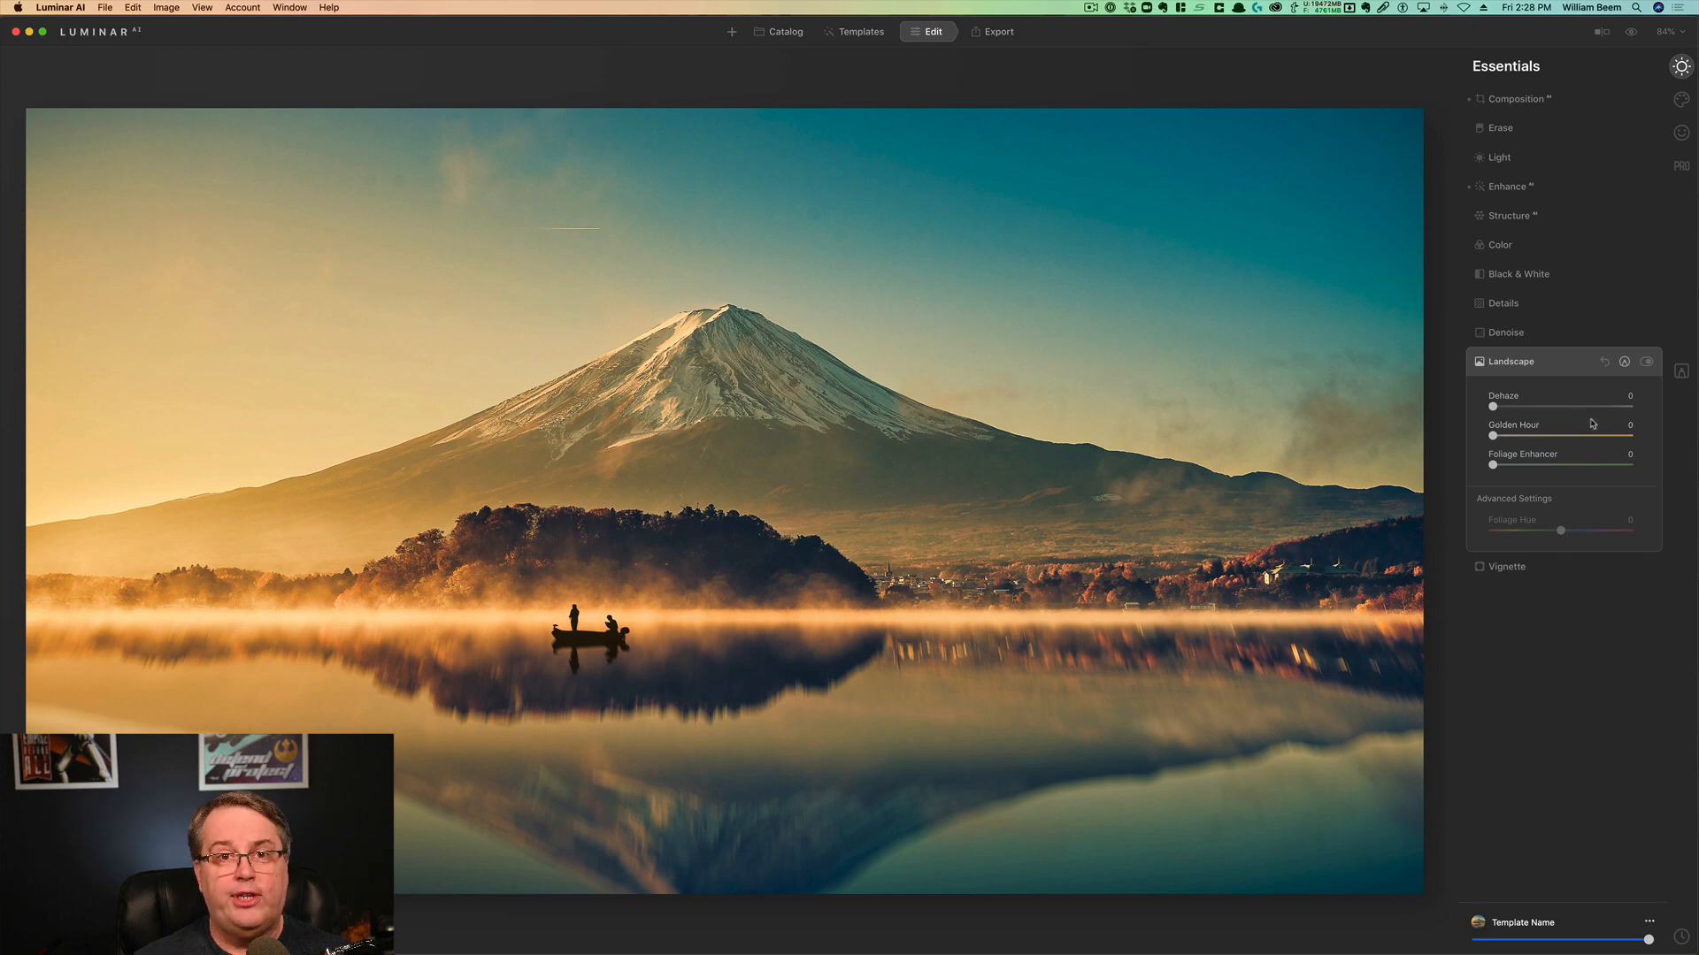
click(1564, 408)
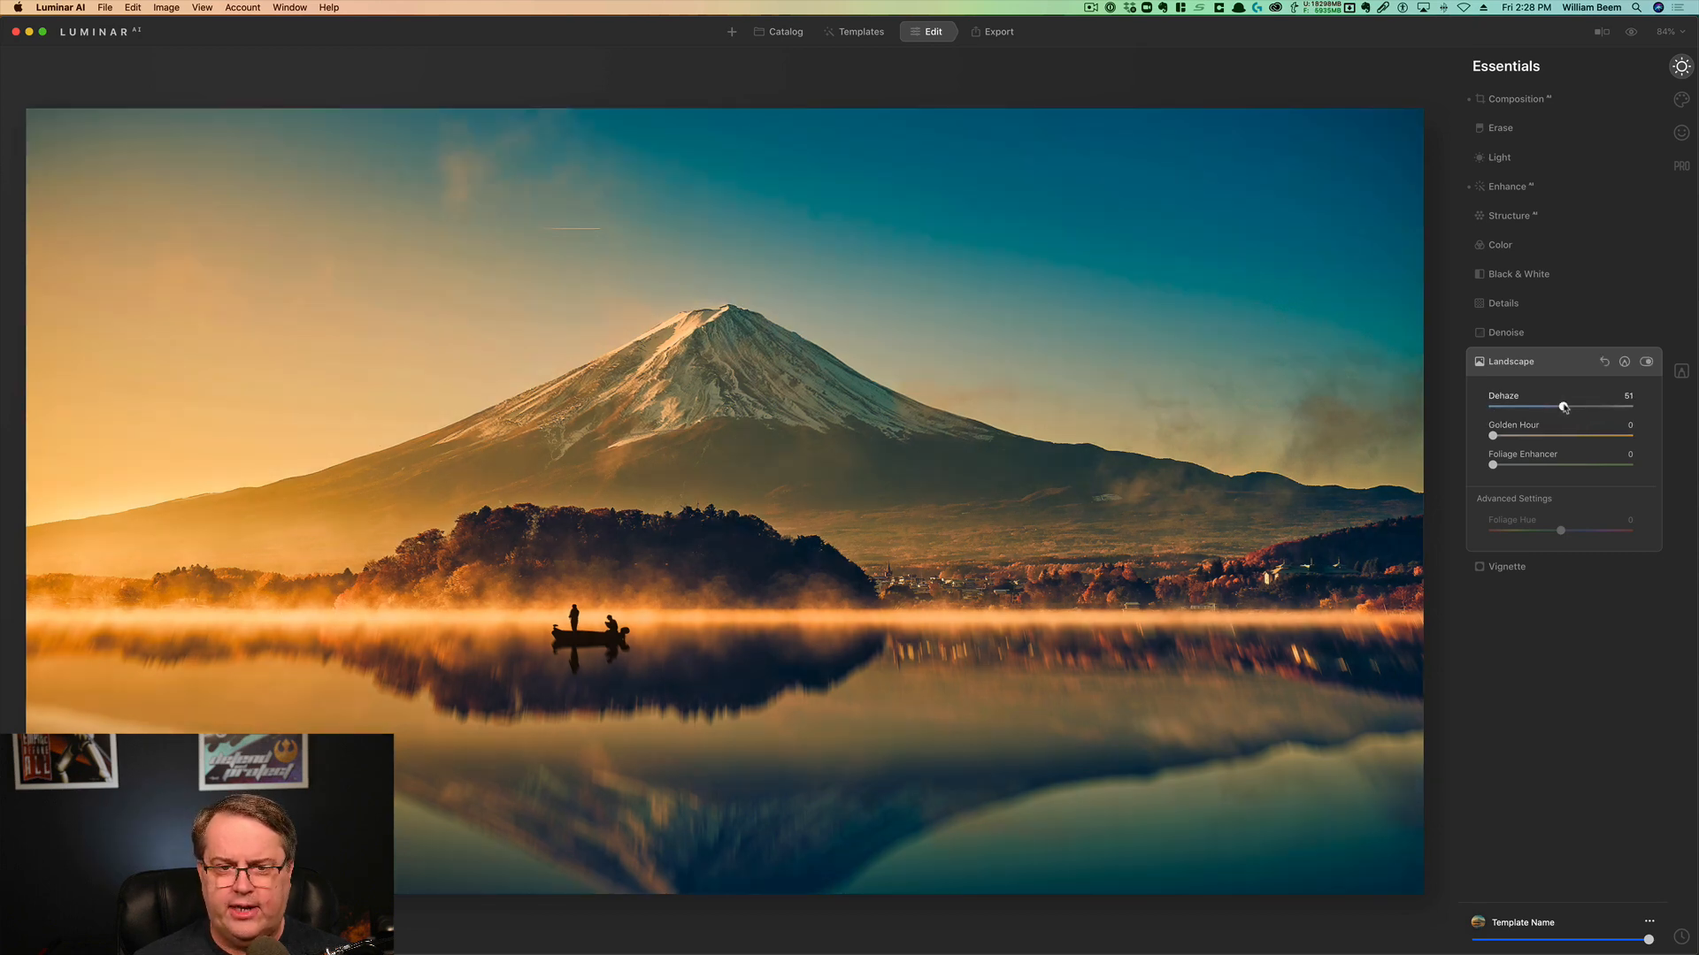
mouse_move(1563, 407)
mouse_down()
mouse_move(1468, 415)
mouse_move(1556, 417)
mouse_up()
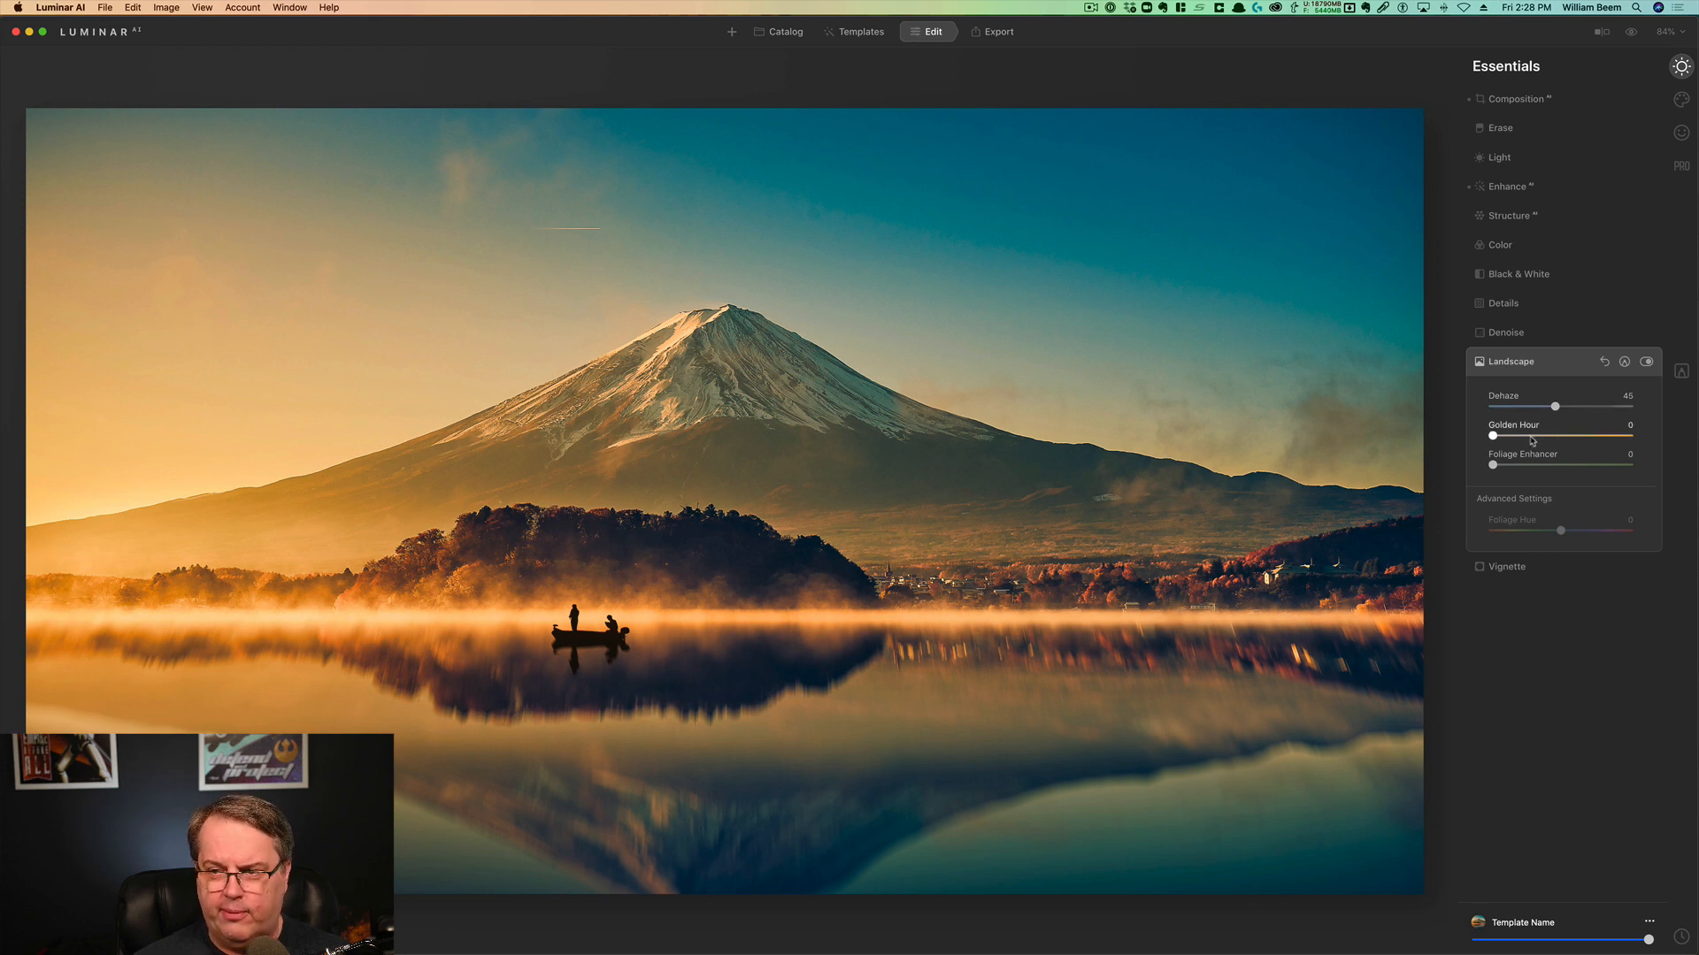
click(1533, 437)
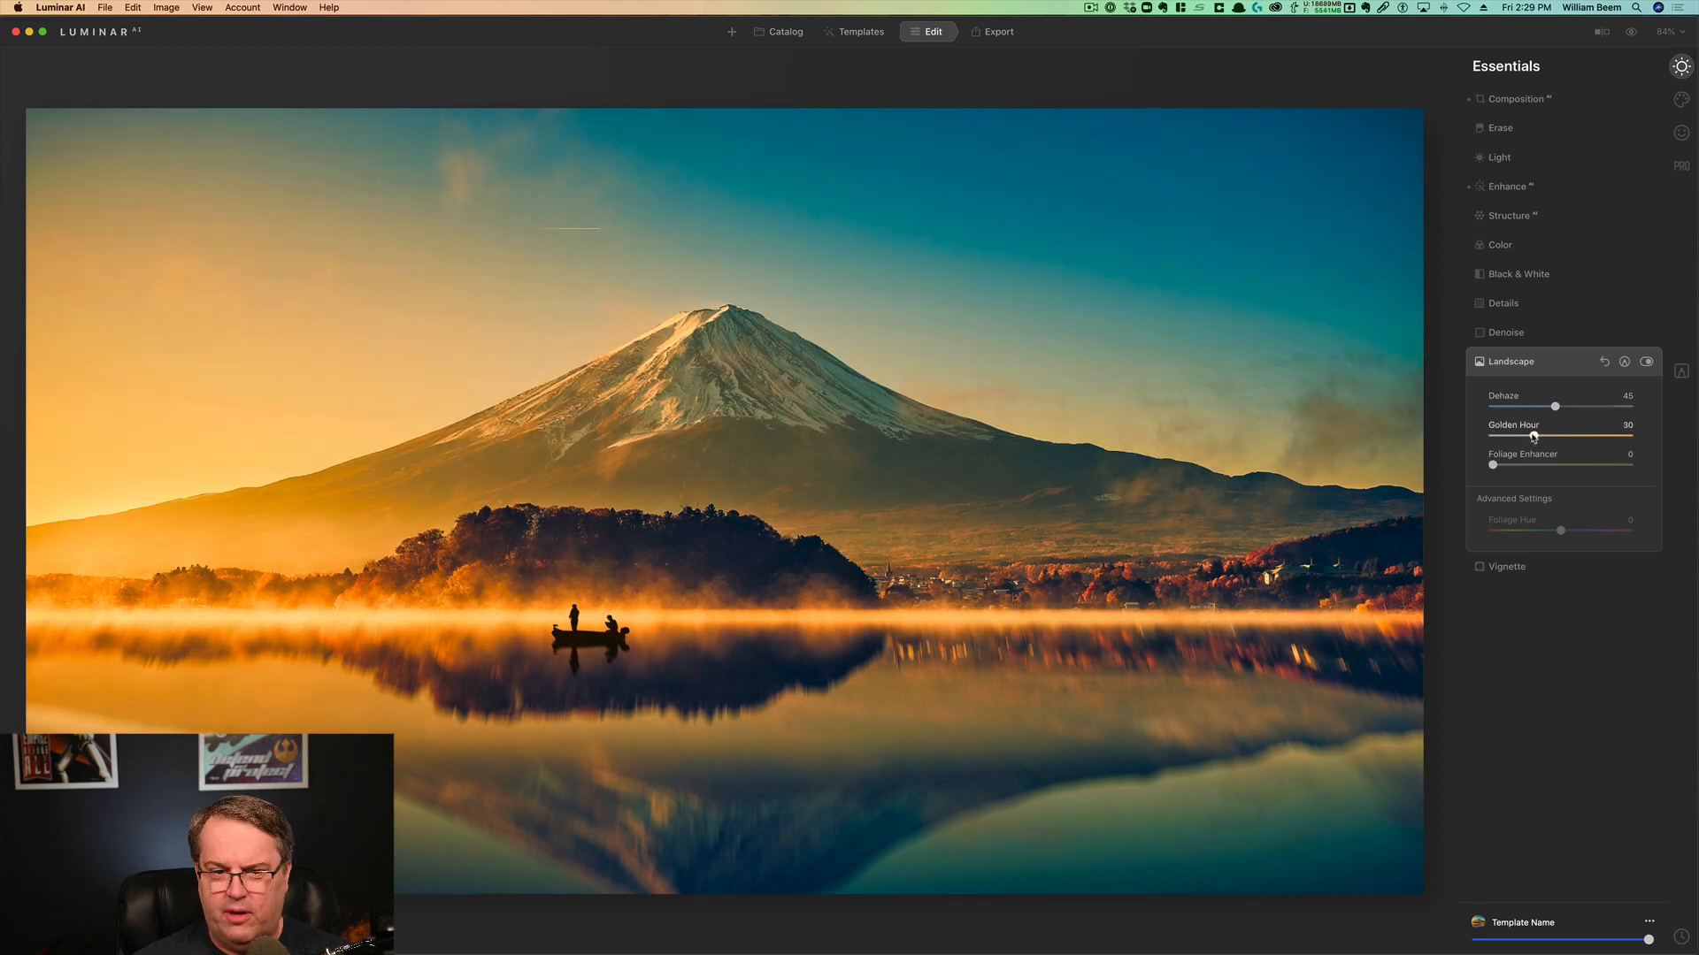
Set Golden Hour to 31 in the Landscape tool
drag(1534, 437, 1536, 437)
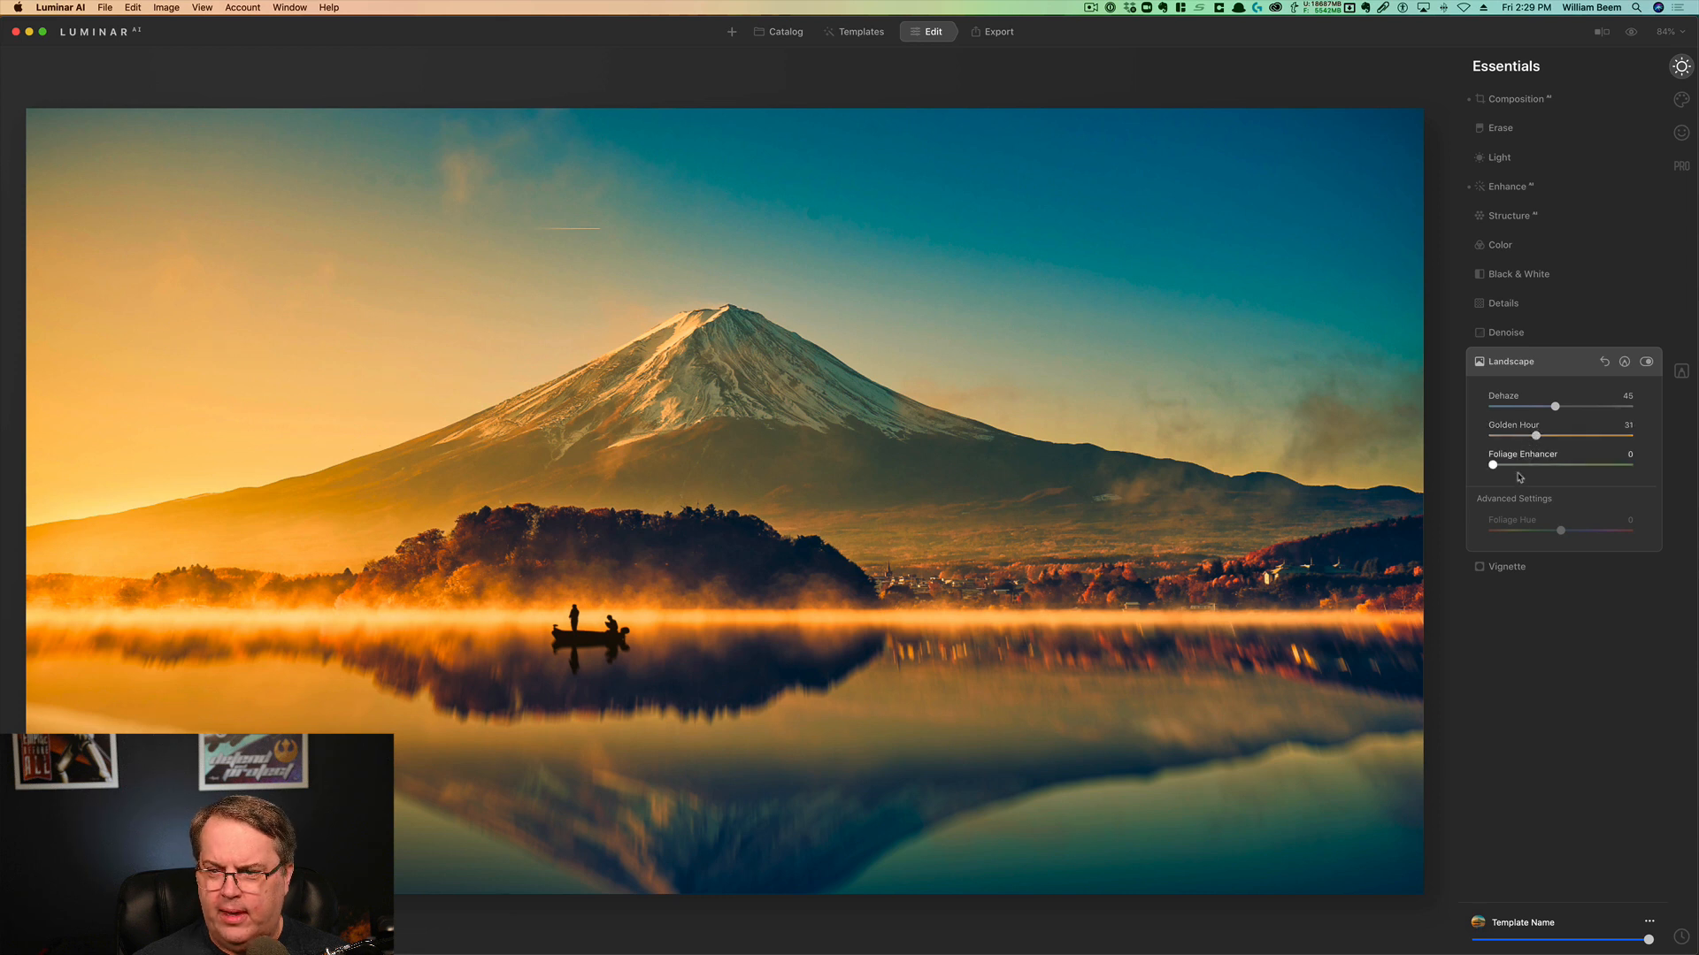
click(1523, 501)
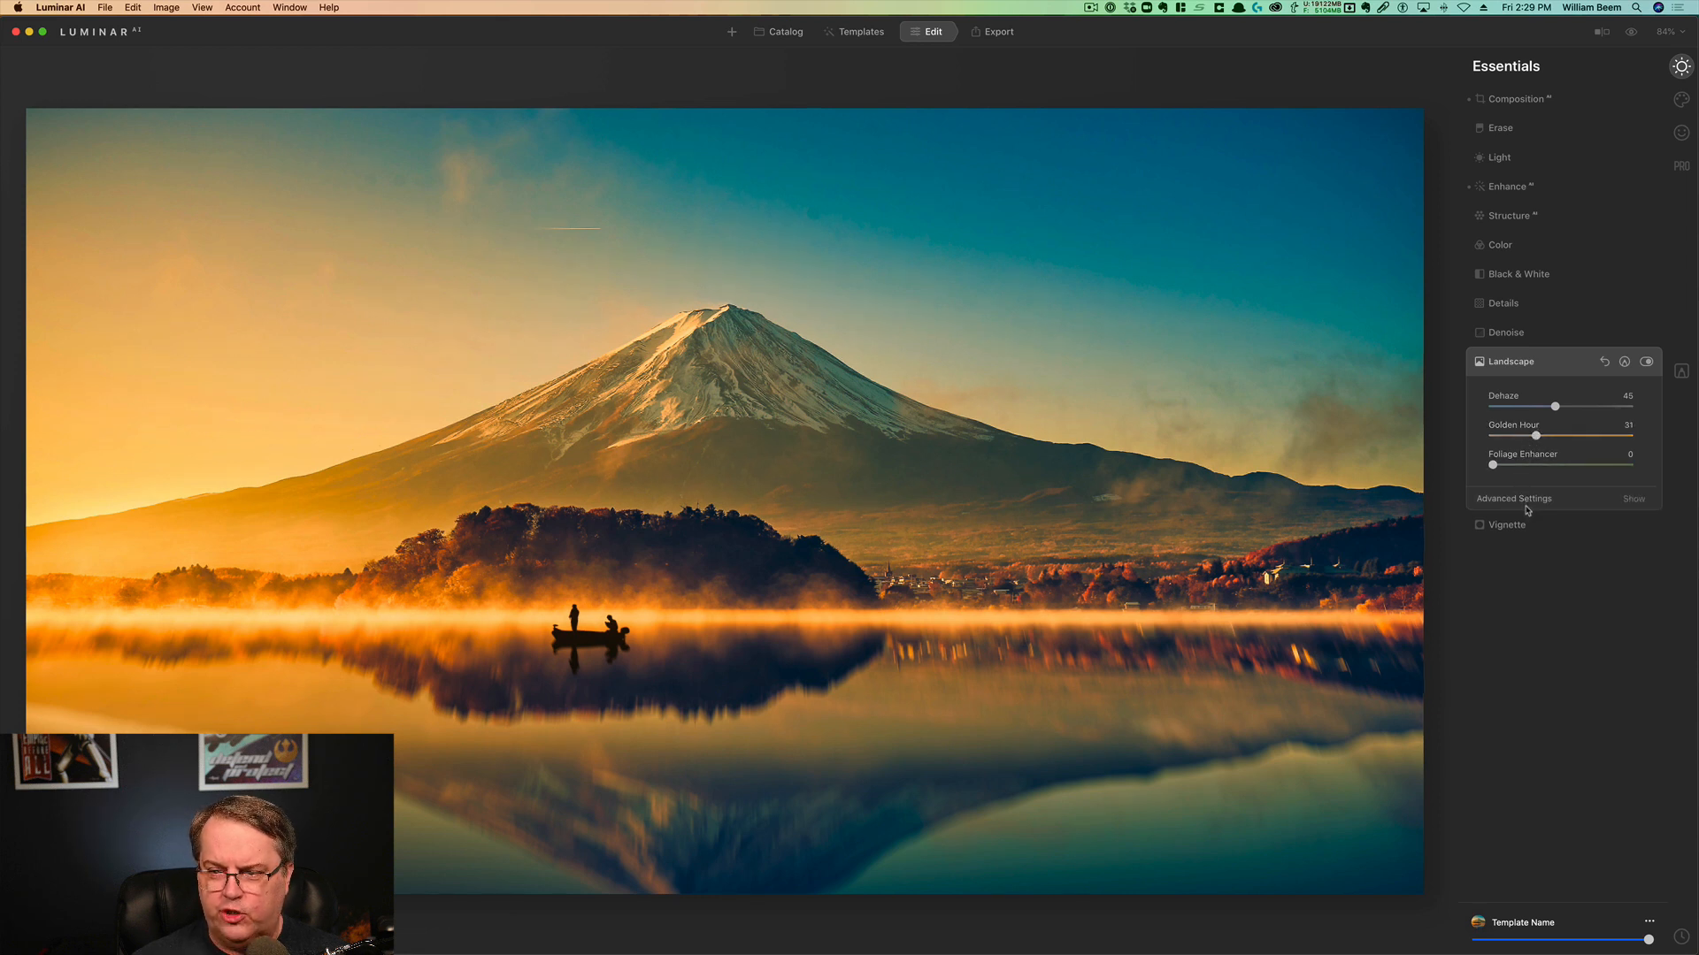
click(1525, 501)
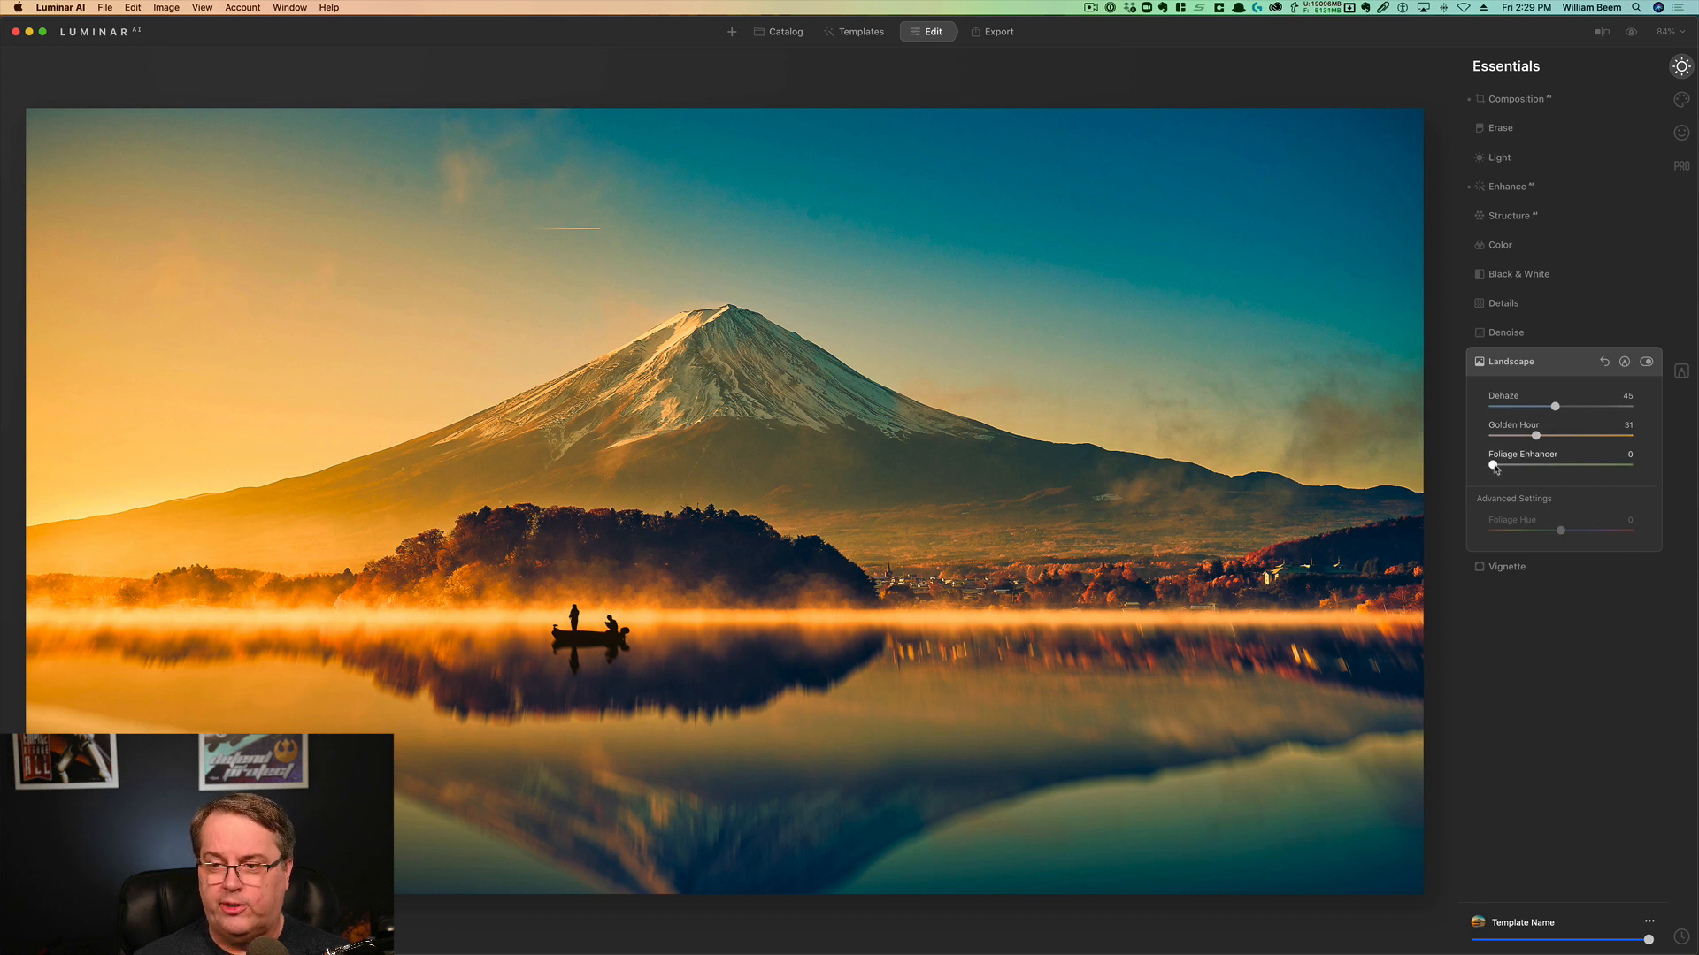
Try the Landscape tool's Foliage Enhancer at 100 and at 12, and return it to 0
drag(1493, 465, 1629, 465)
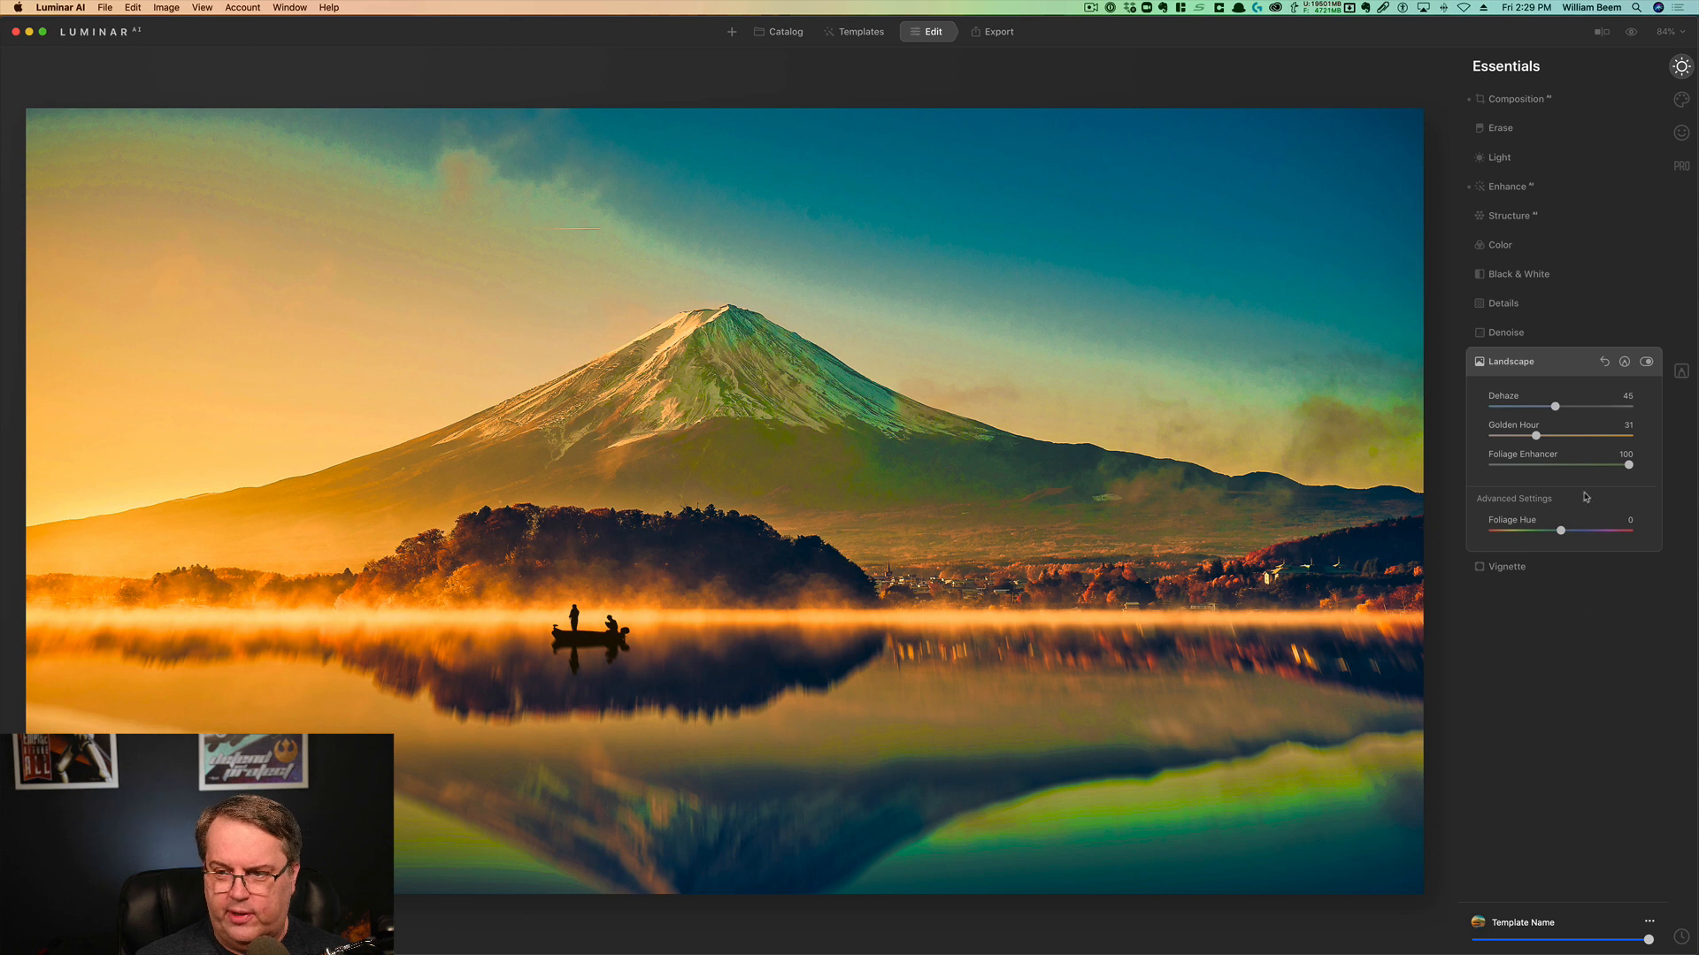
drag(1628, 466, 1452, 478)
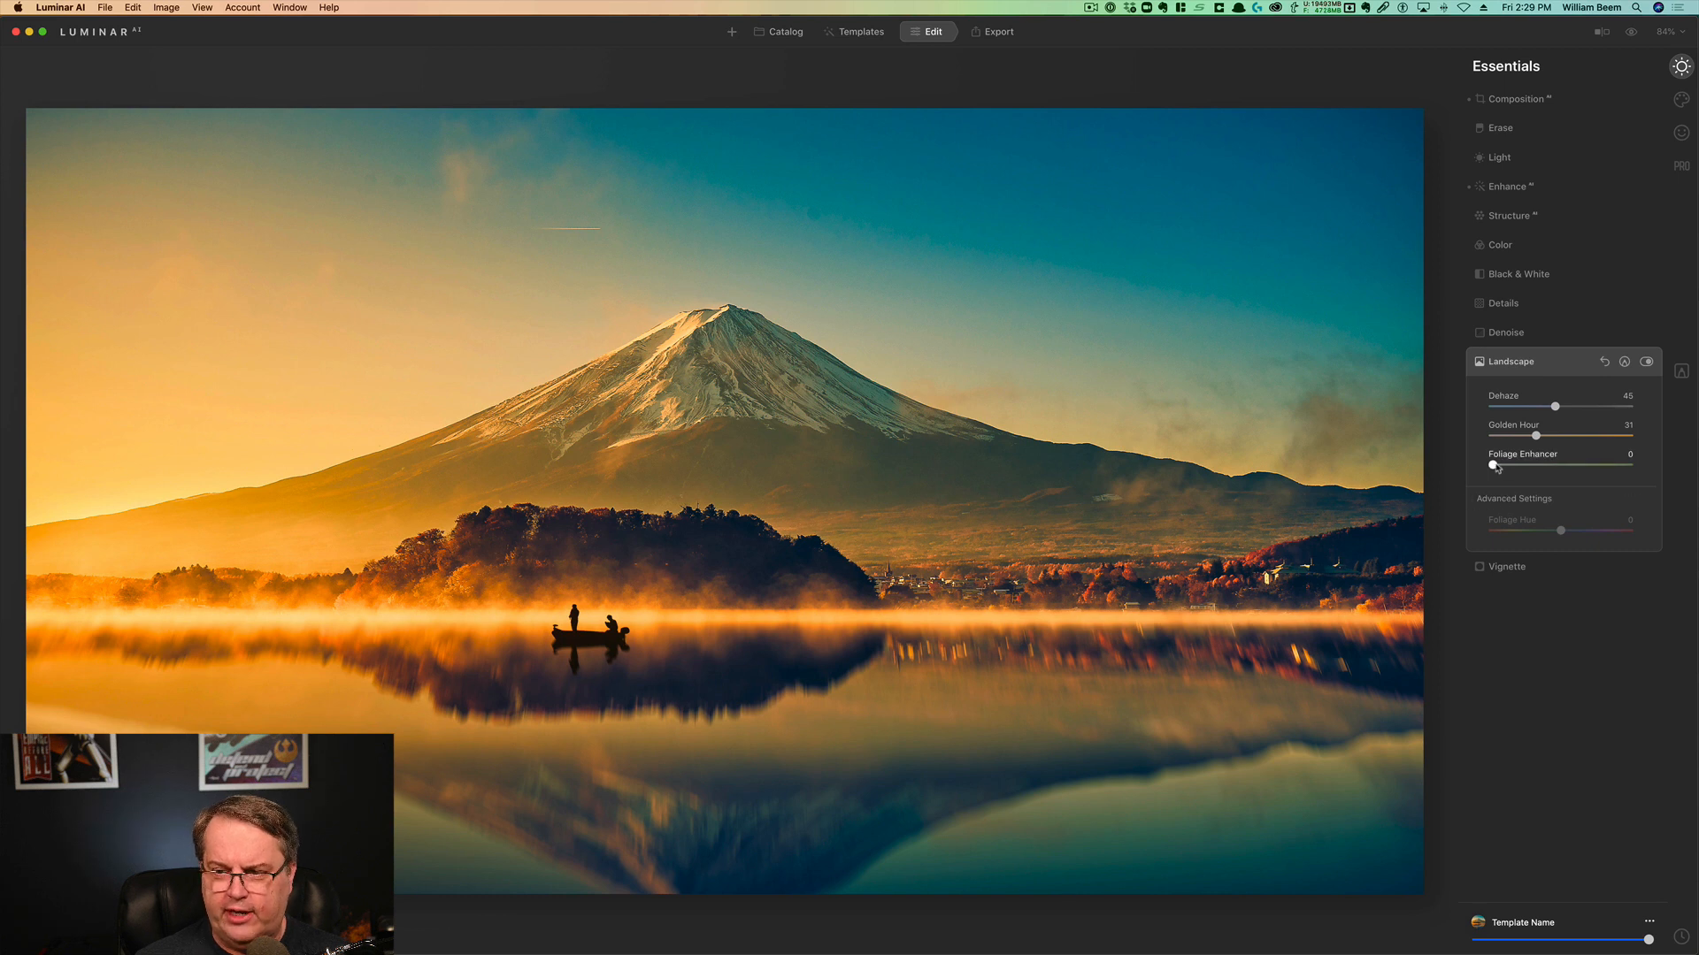
drag(1493, 466, 1509, 471)
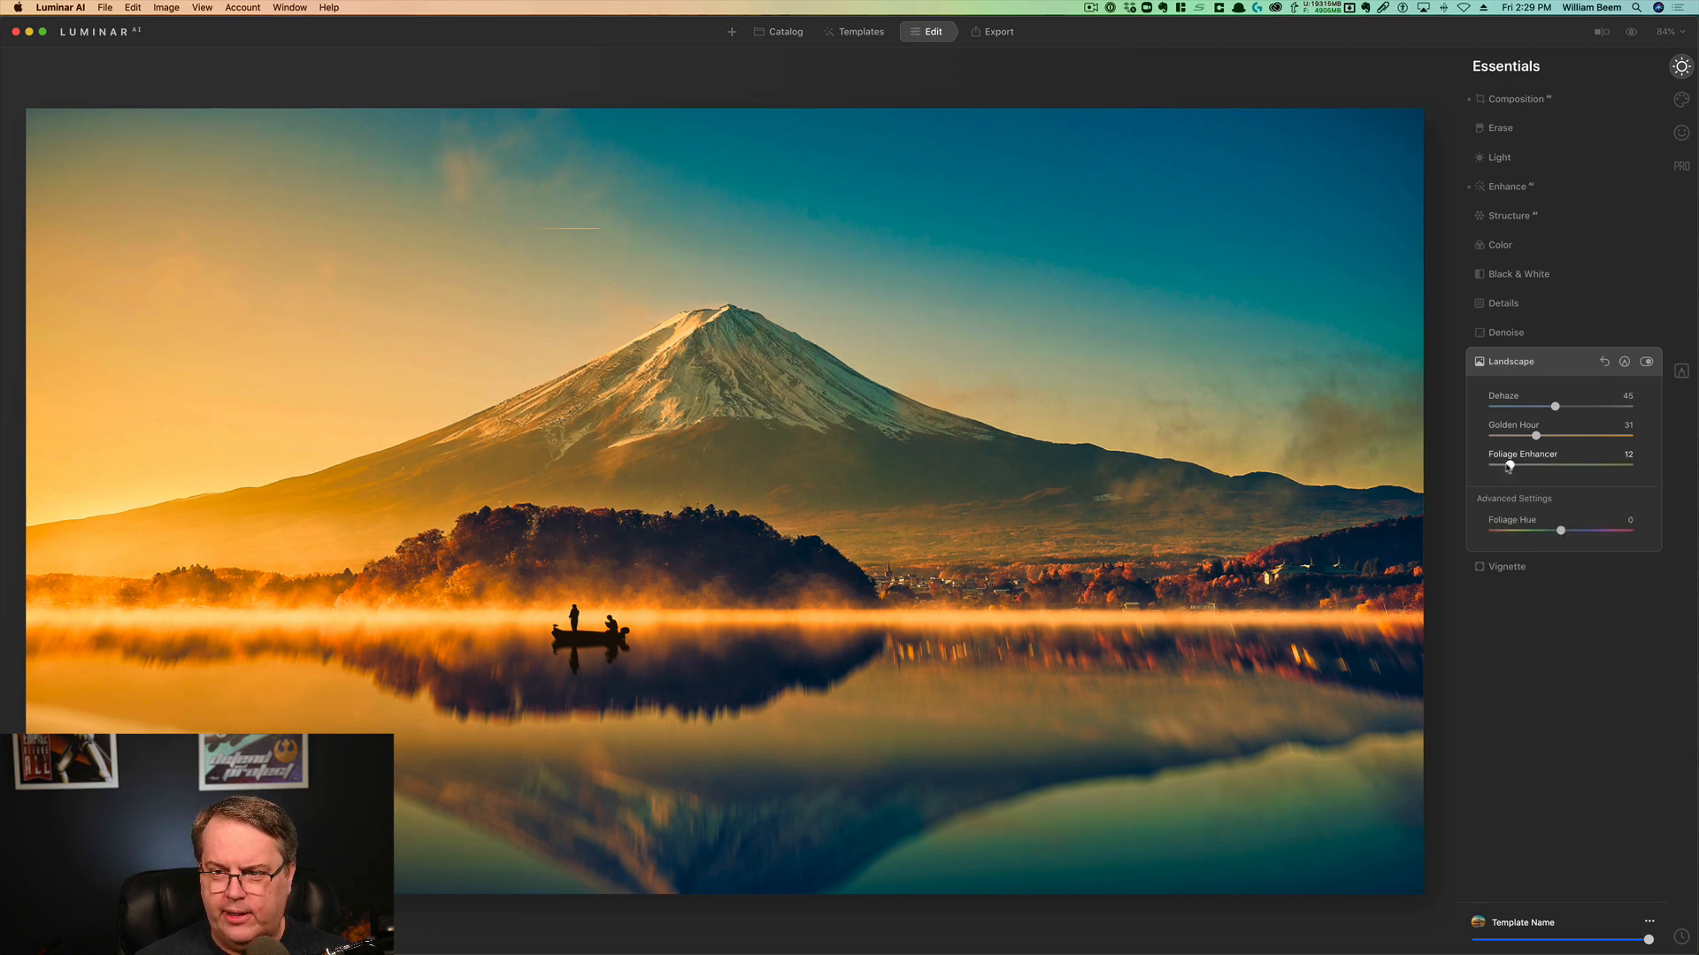
drag(1509, 471, 1455, 470)
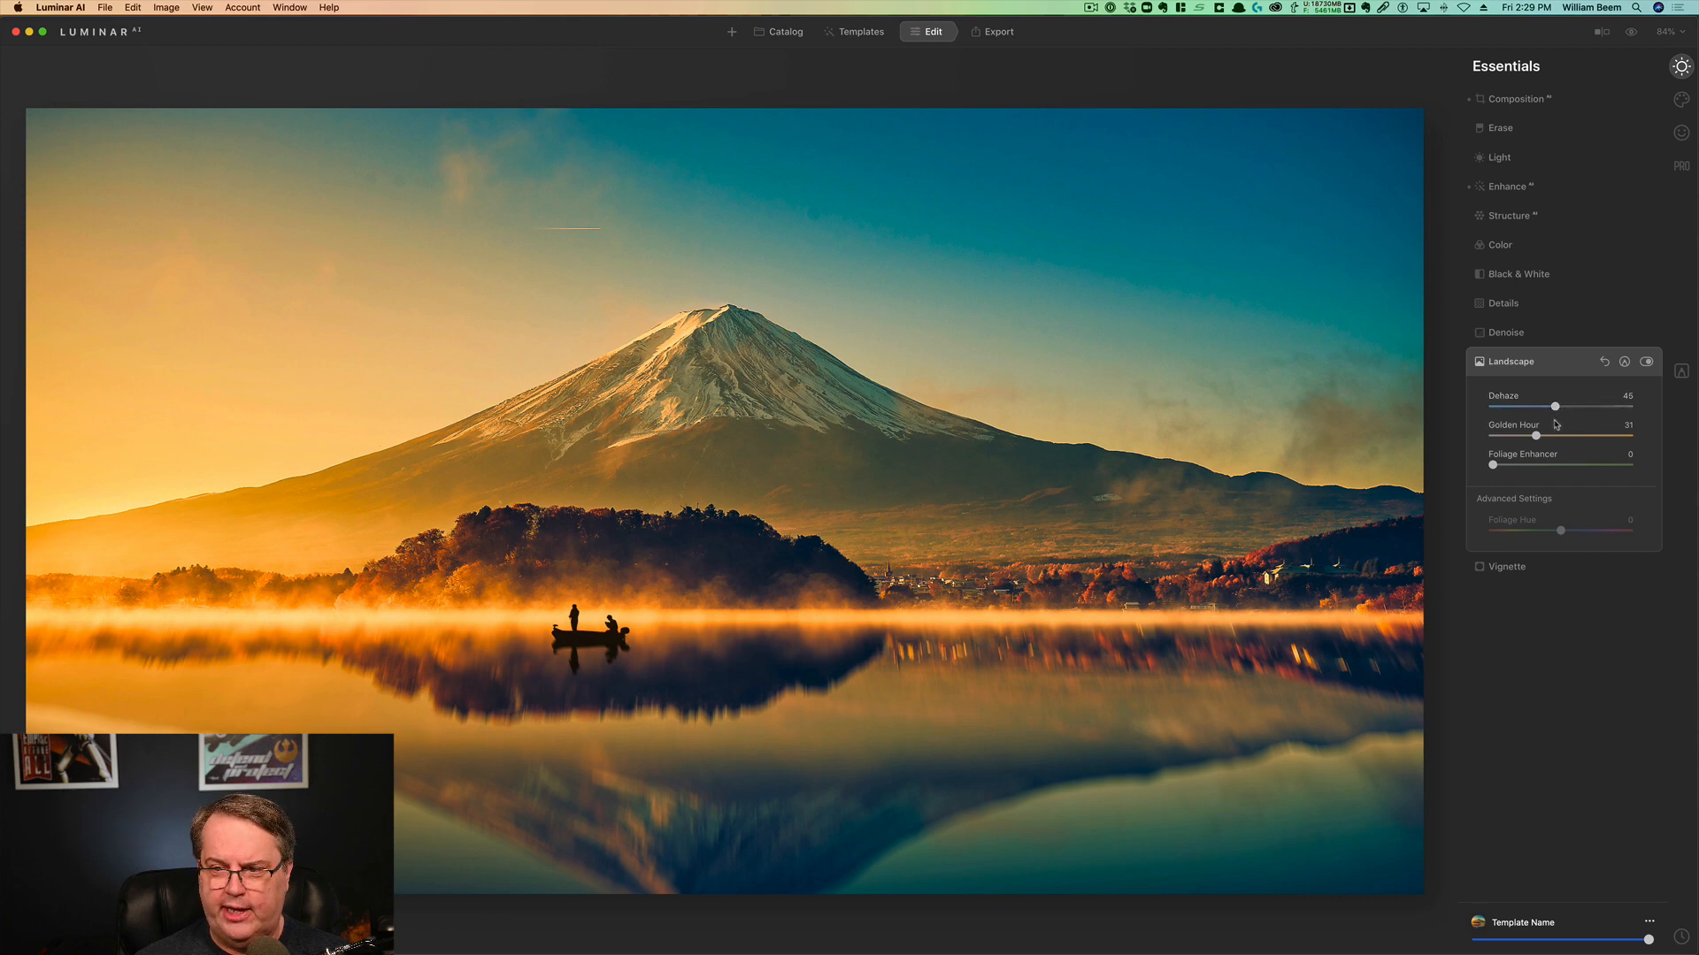
Compare the Landscape adjustments on the Mount Fuji photo with the unedited version
click(1630, 33)
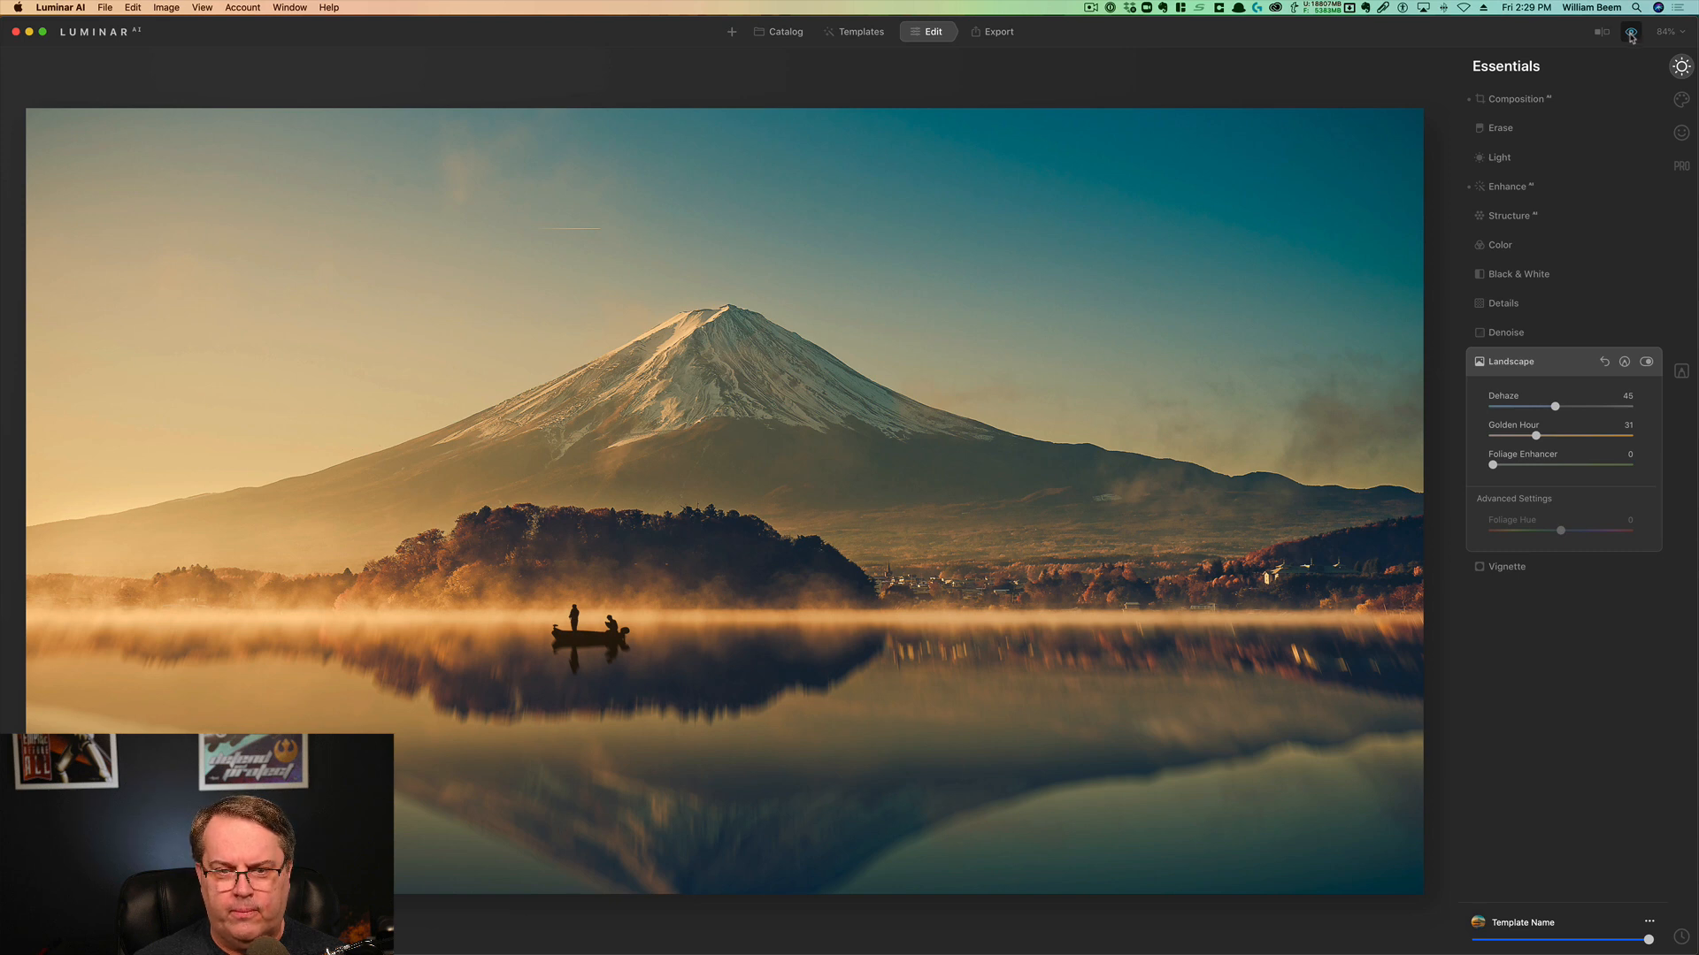
click(1632, 35)
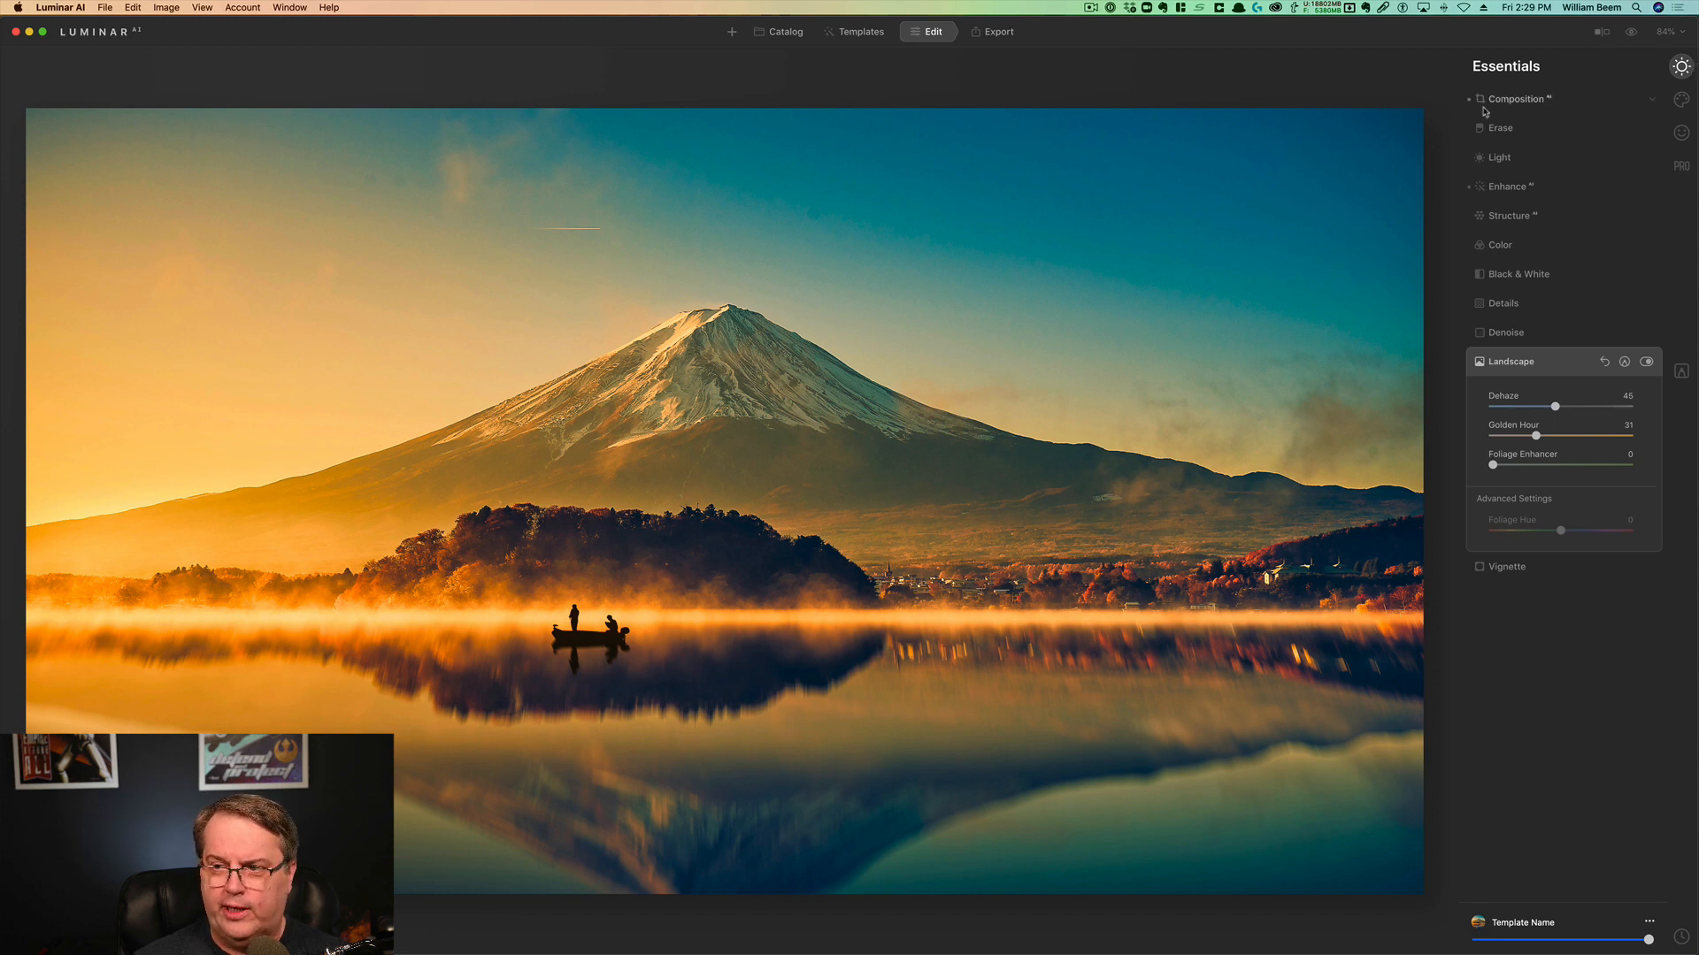
Try the Layered Fog mode of the Atmosphere AI tool with Amount 50 and Depth 71
click(1681, 102)
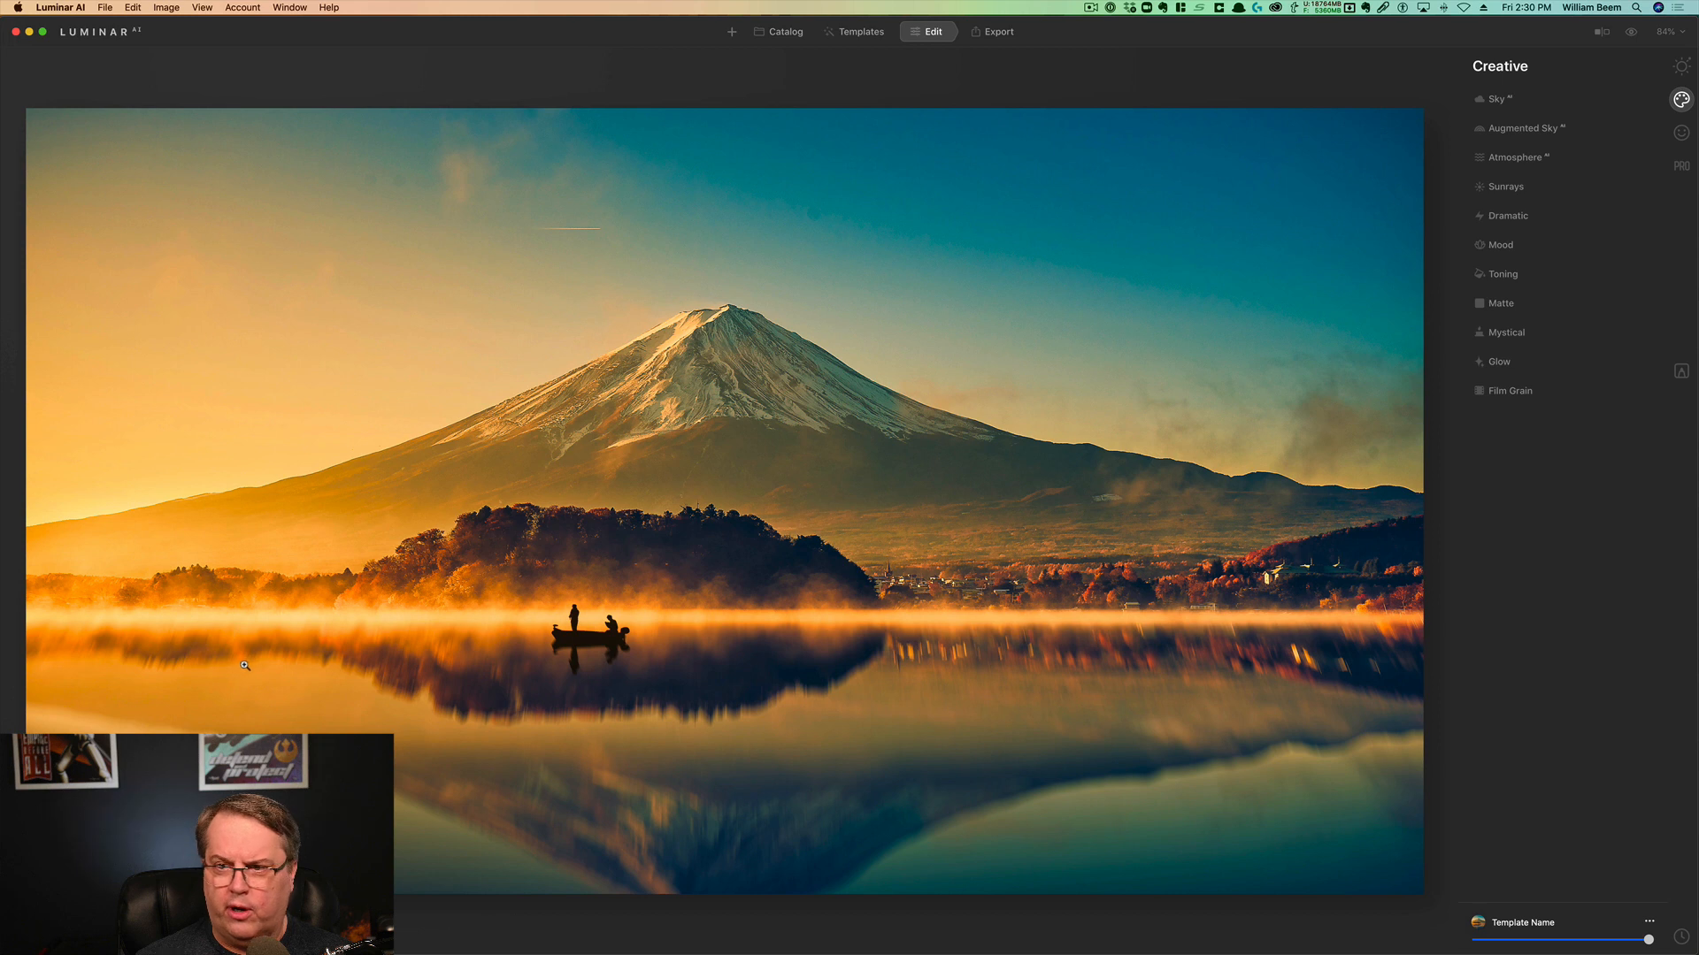
click(1537, 163)
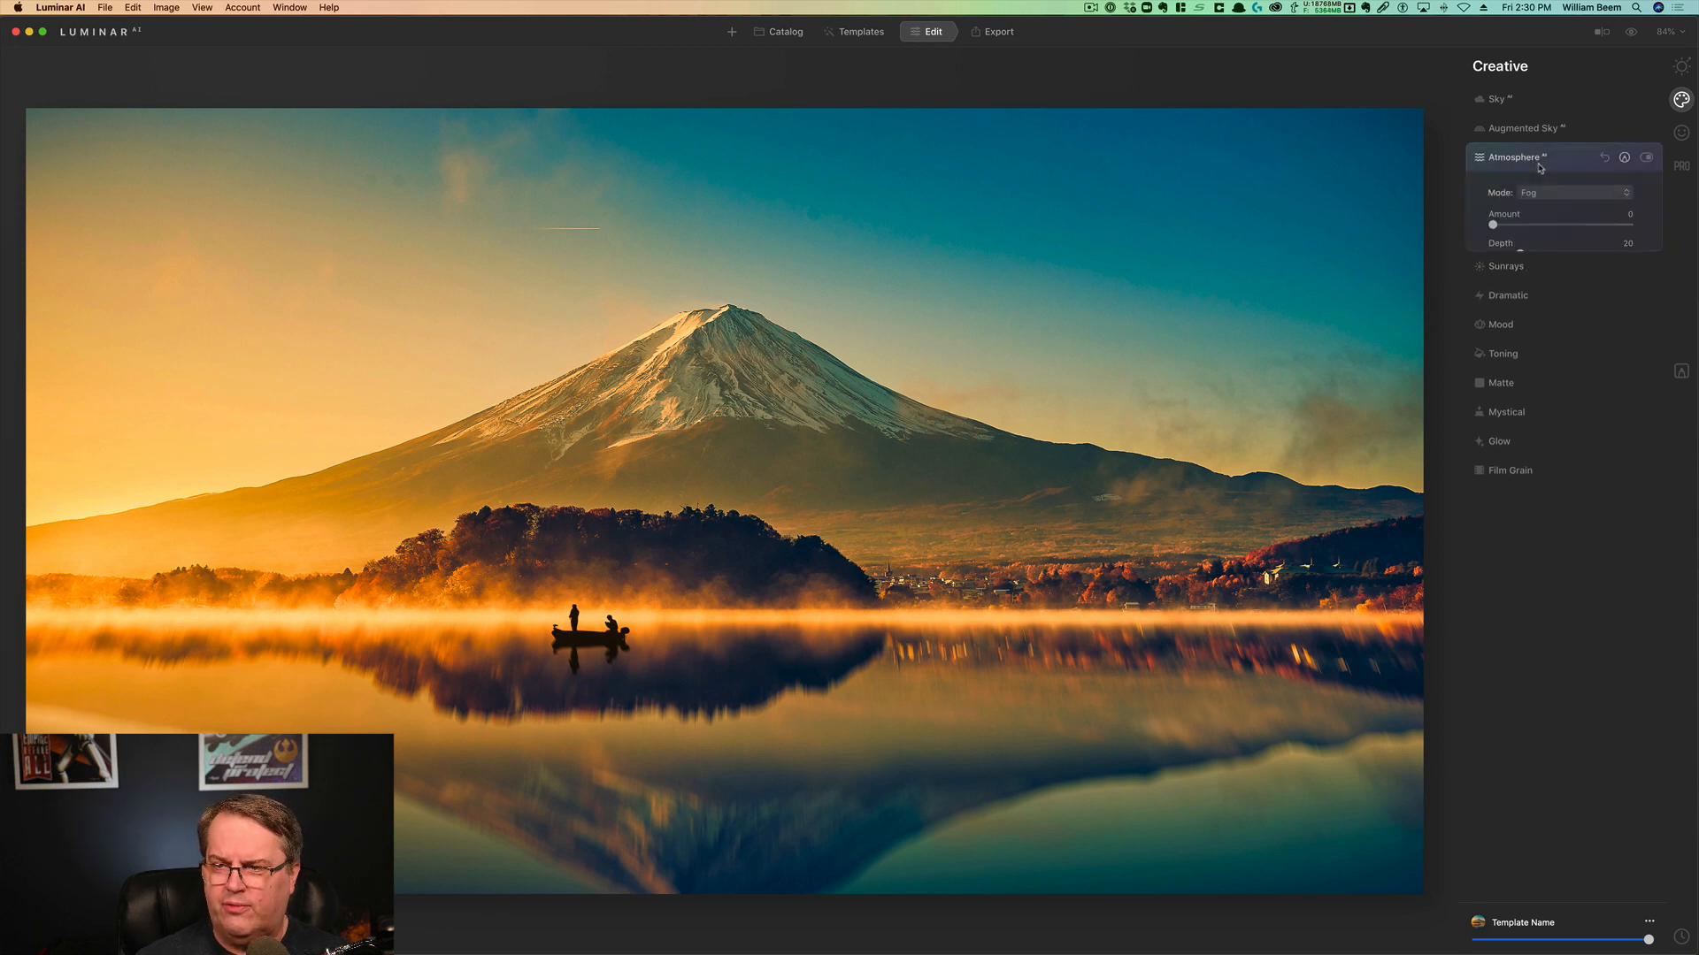
click(1567, 195)
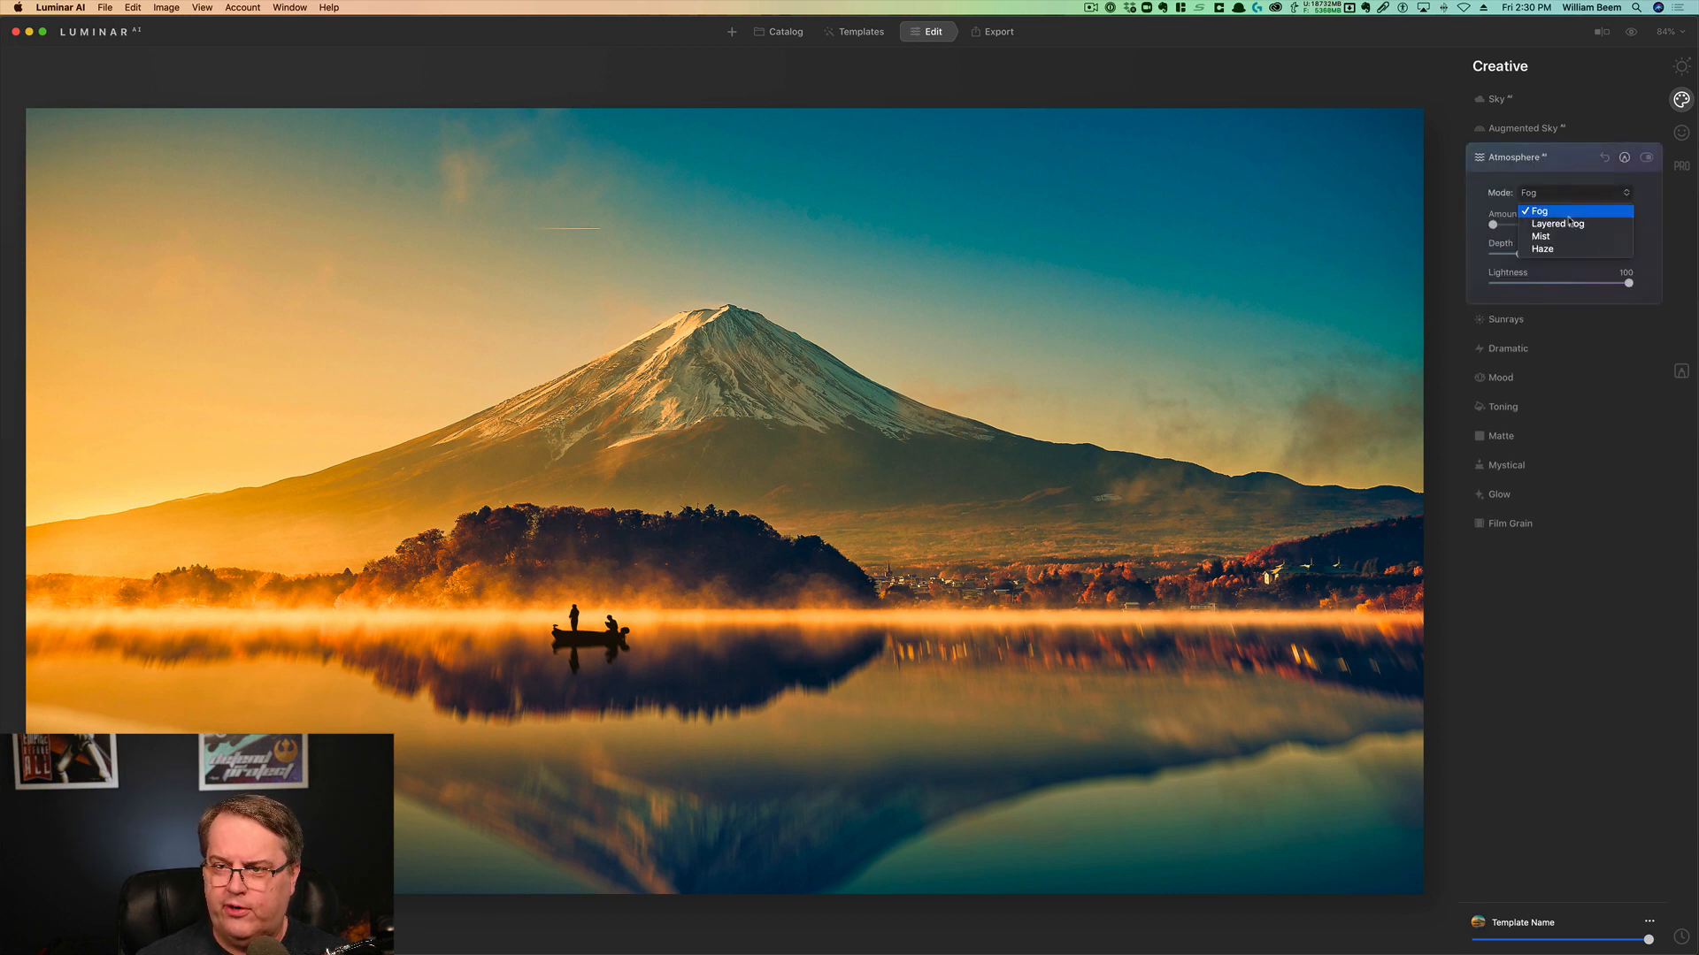
click(1566, 224)
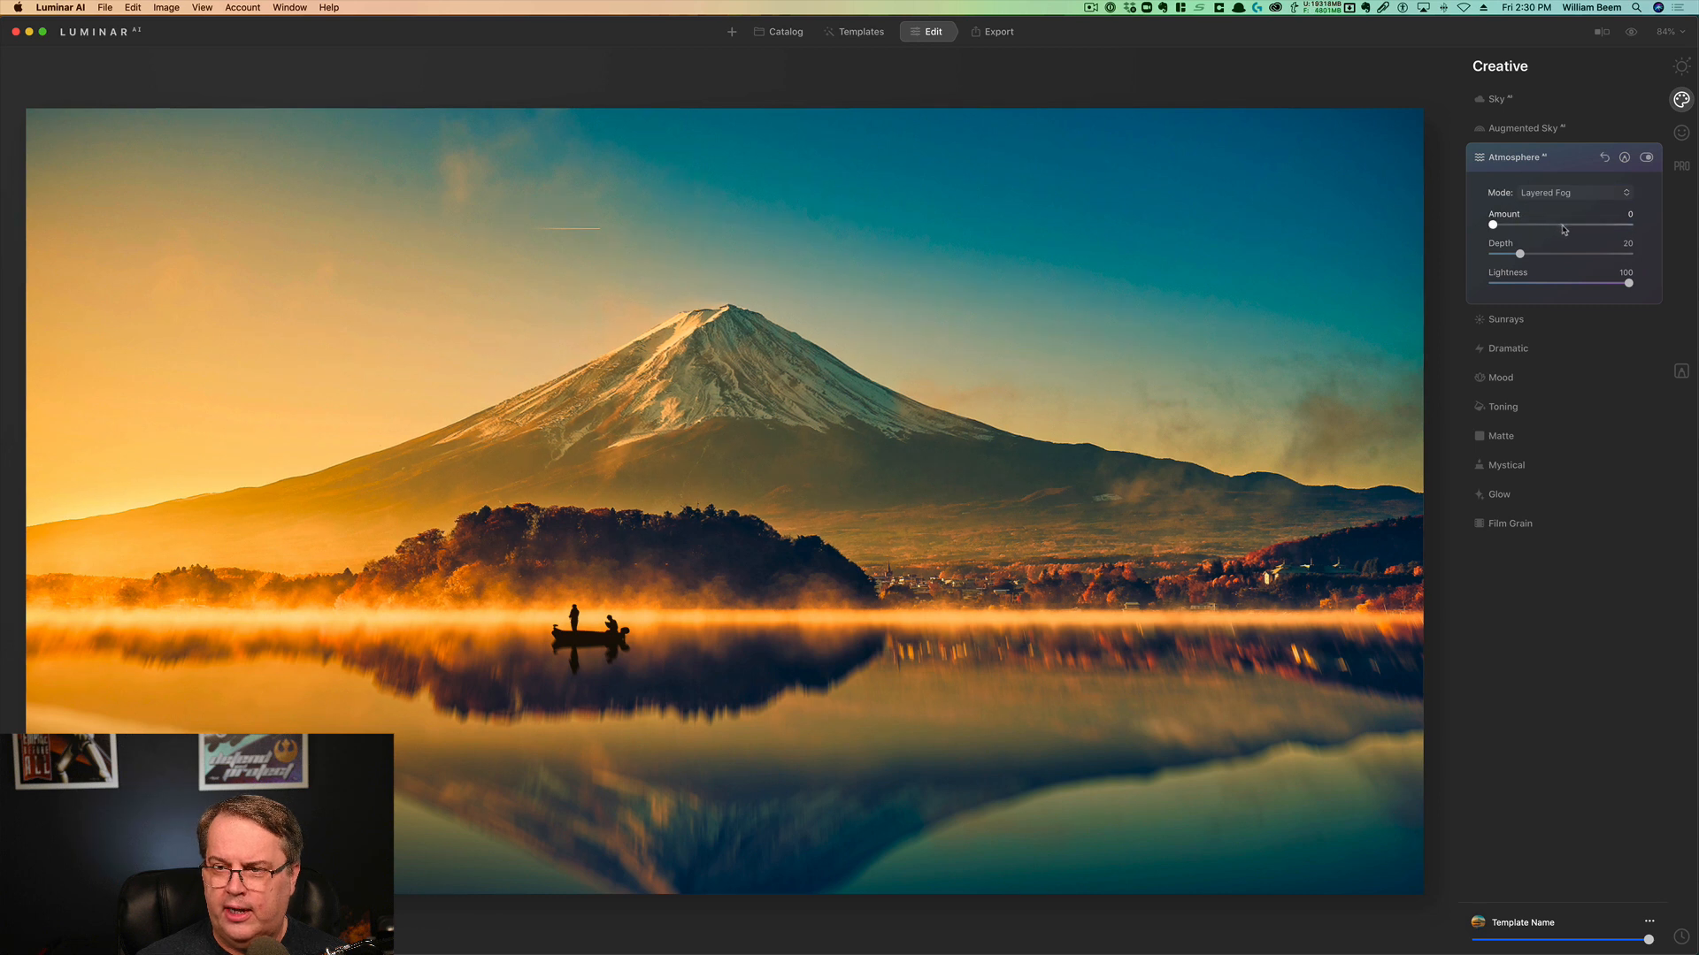
click(1562, 227)
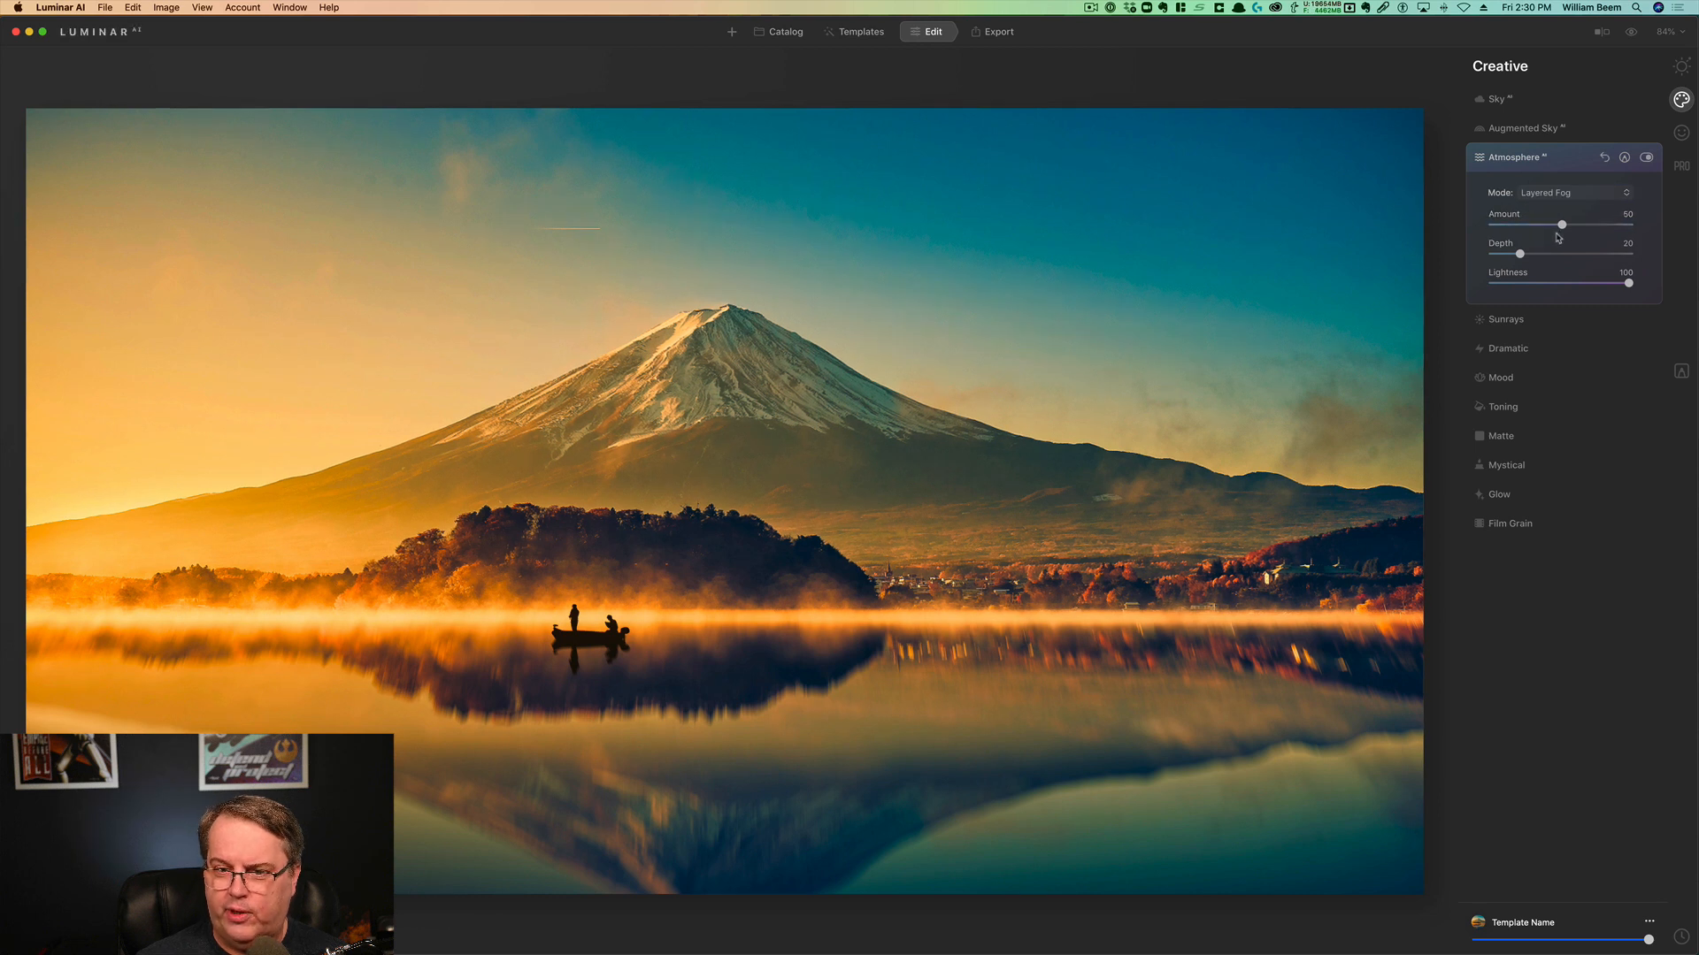
drag(1520, 255, 1590, 264)
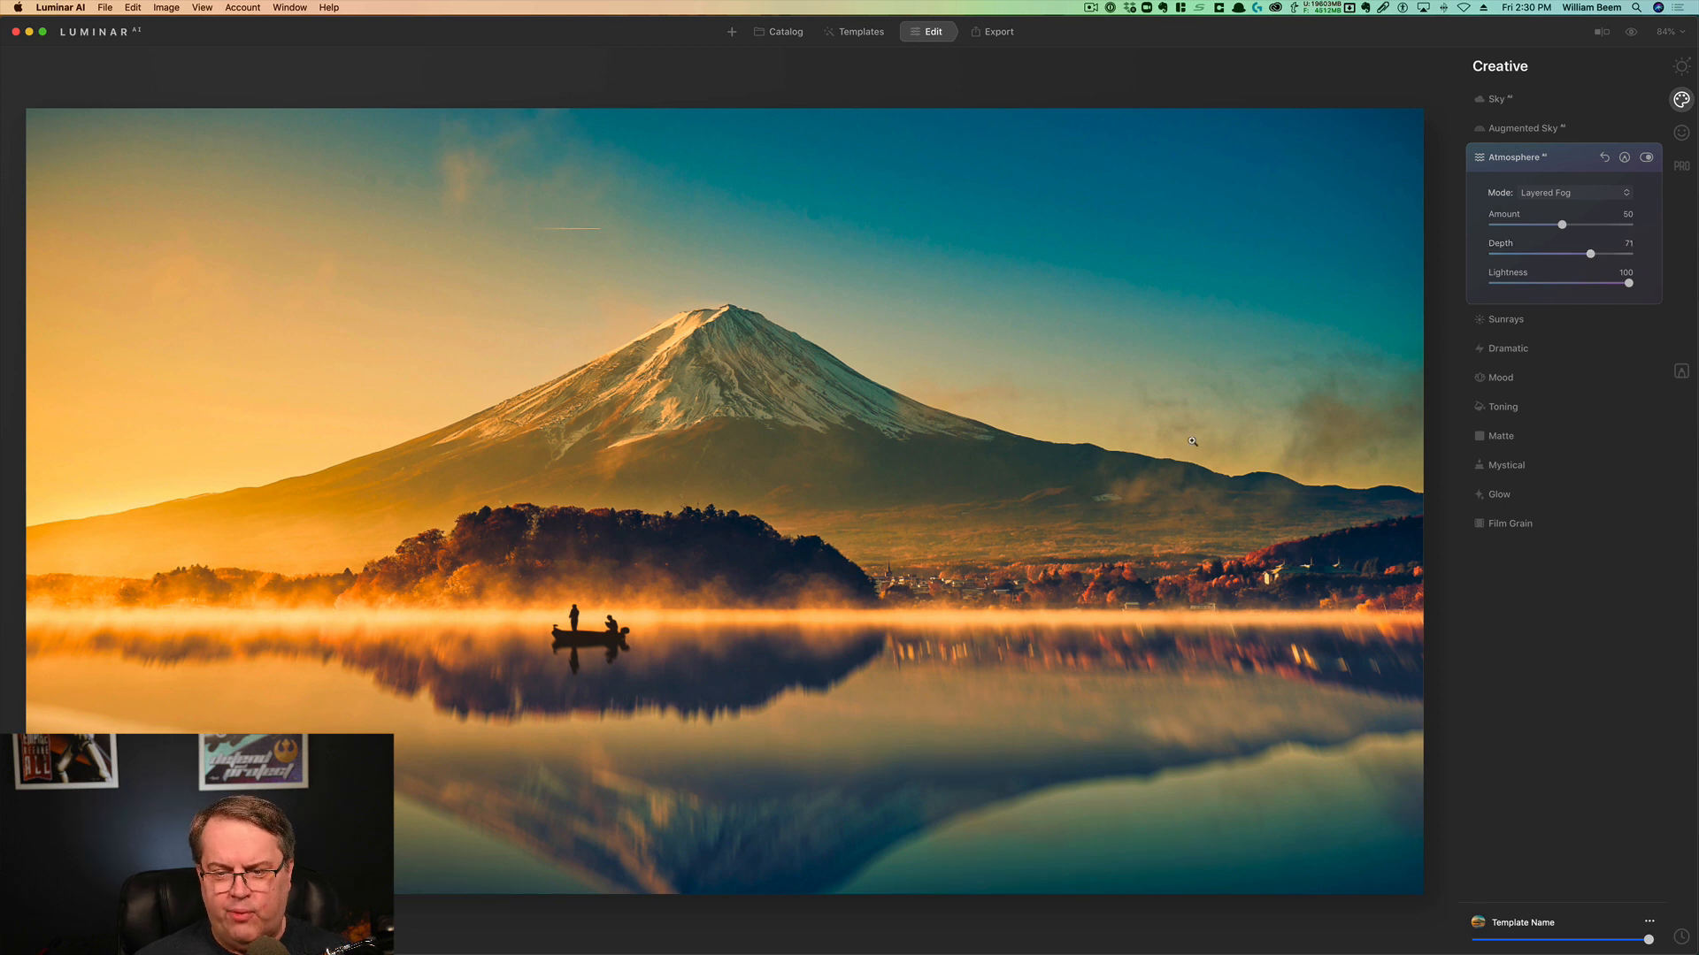
Compare the photo with and without the layered fog, and reset the Atmosphere AI tool to its defaults
click(1646, 158)
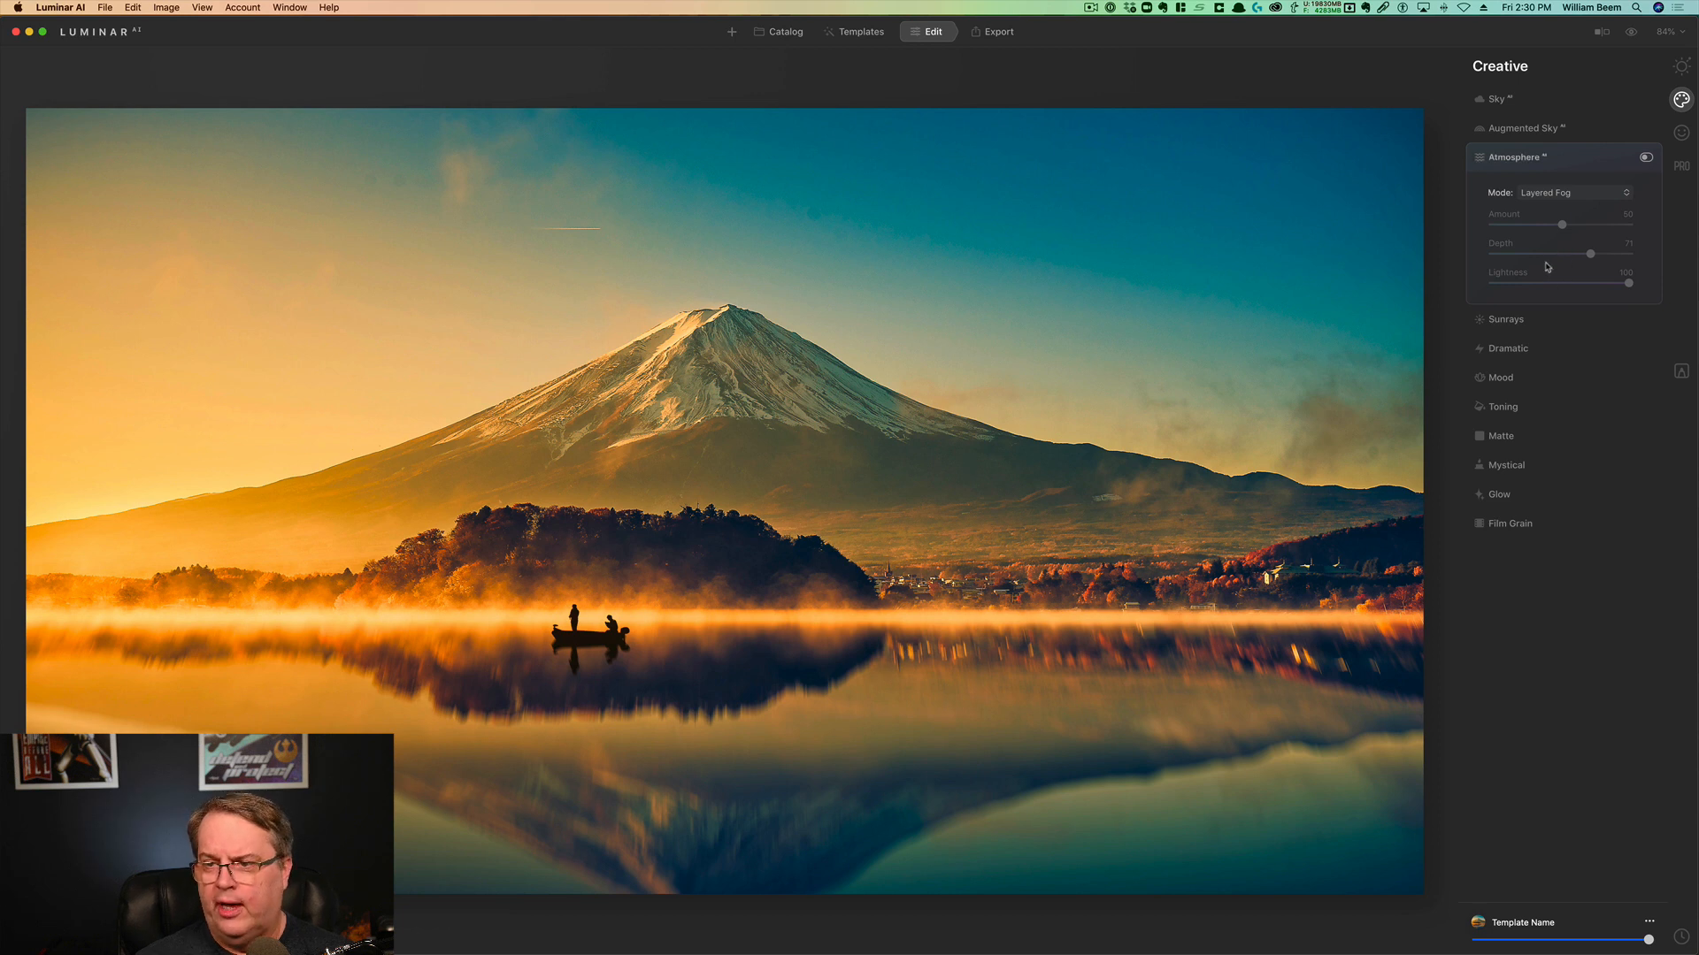
click(1645, 159)
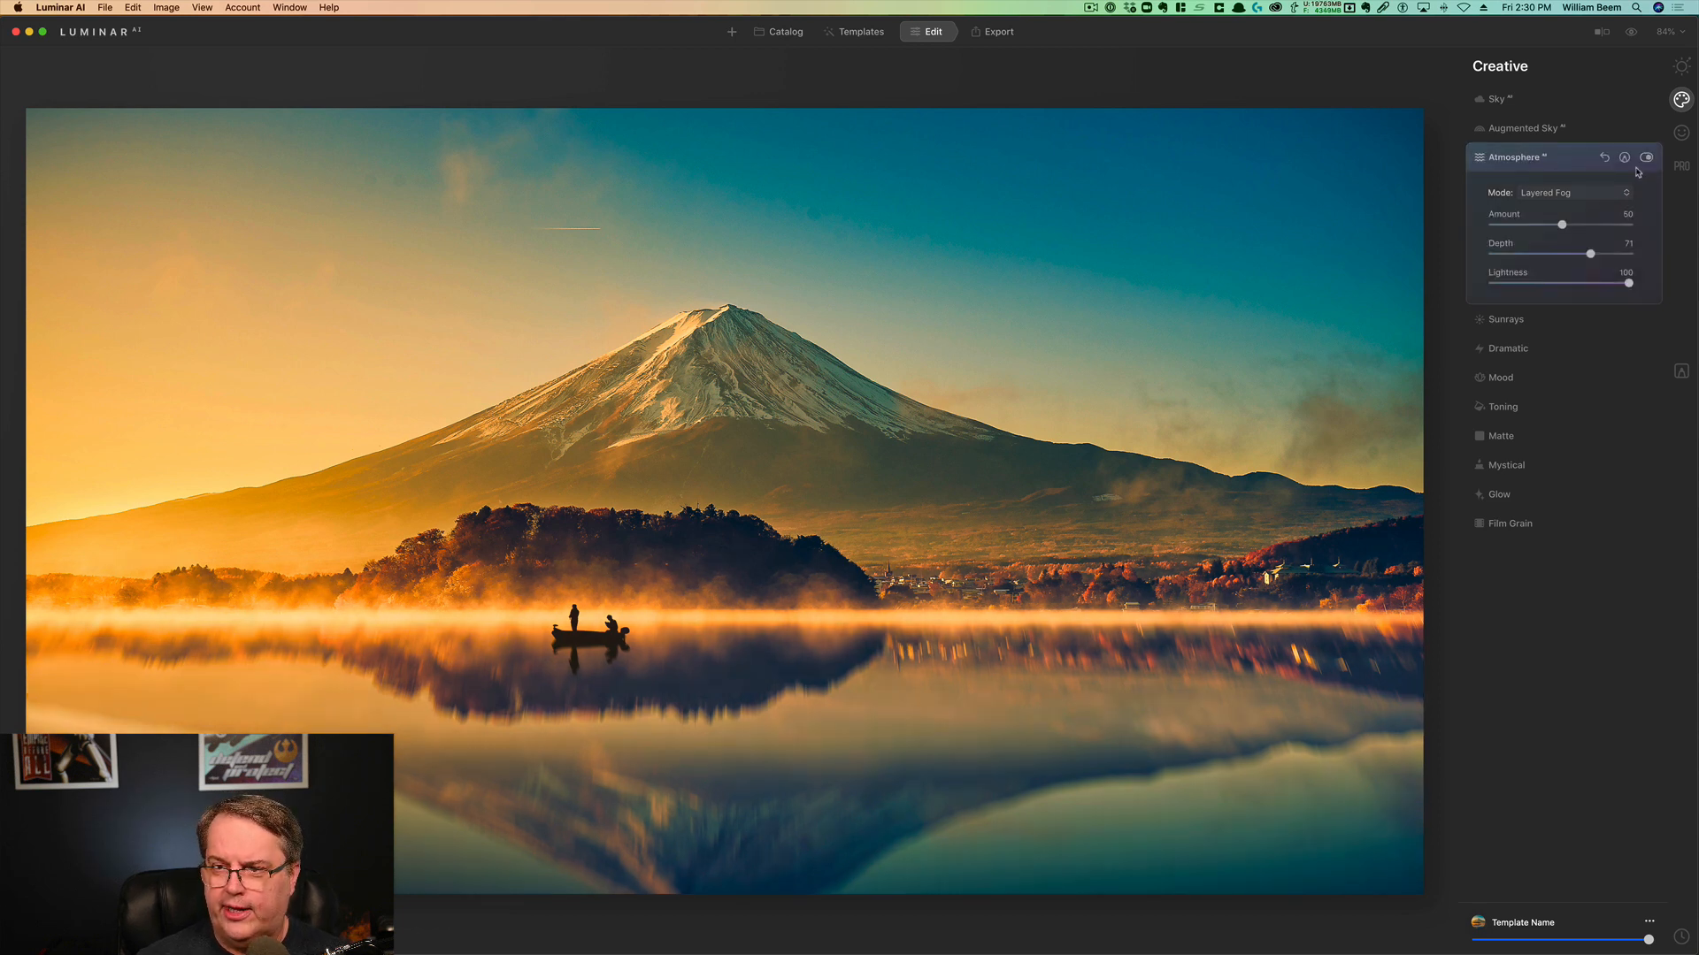
click(1605, 158)
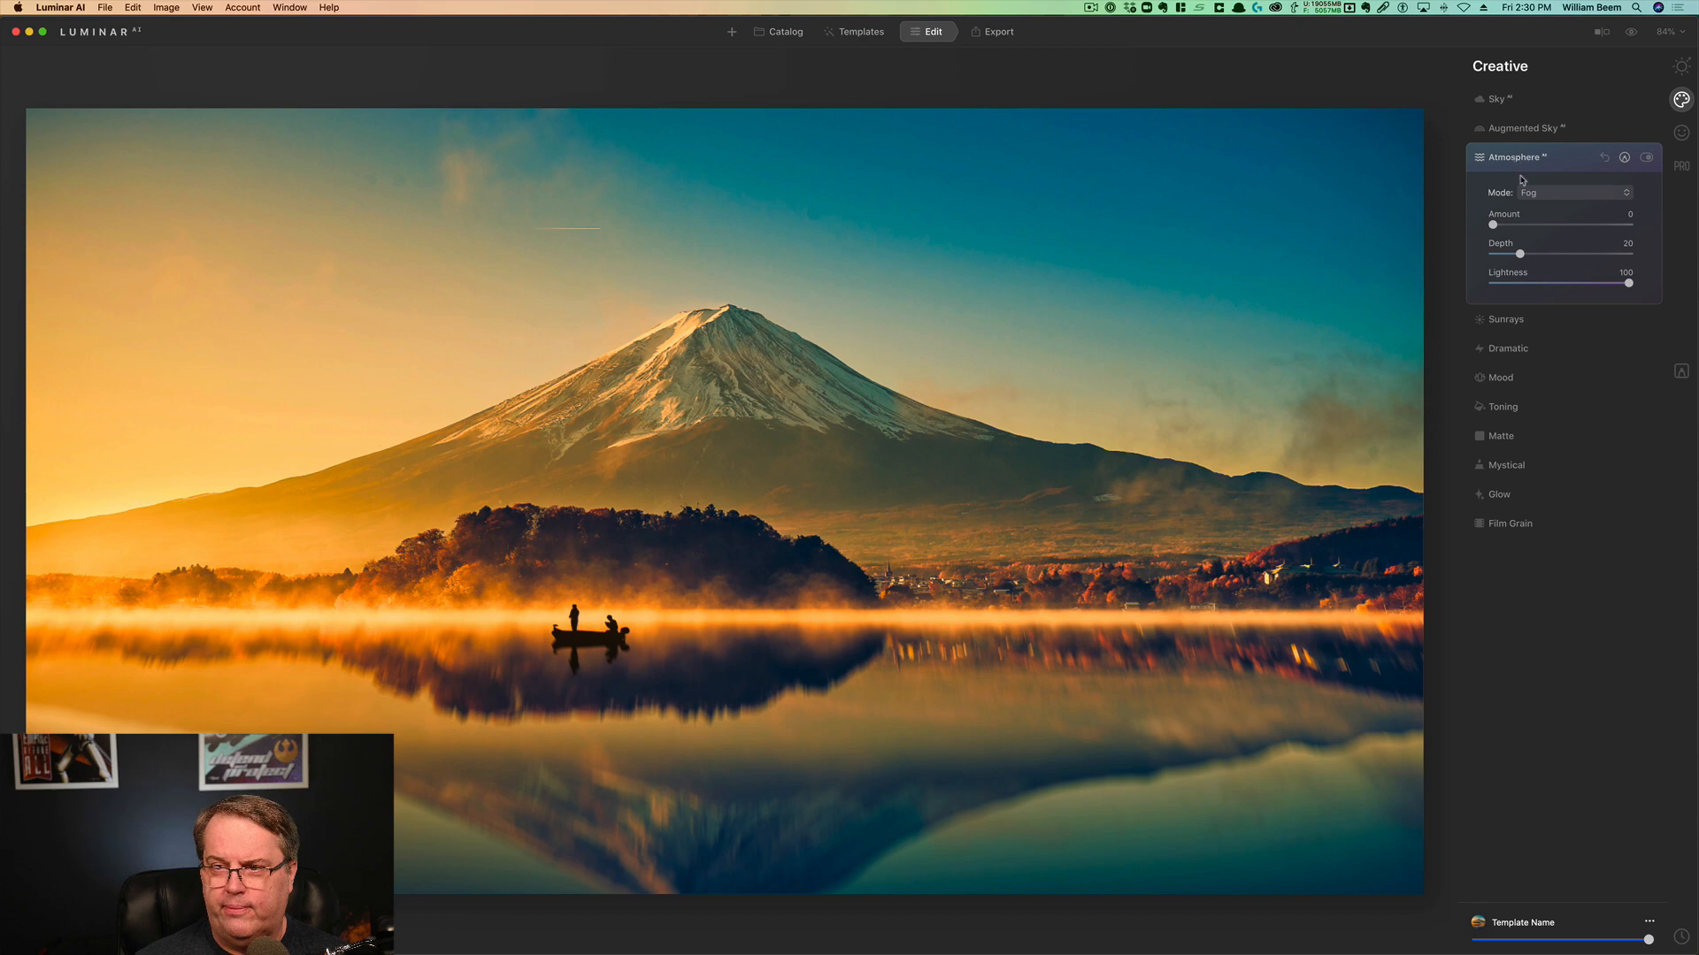
Open the grassy plain photo from the catalog and bring up the suggested Savannah template collection for it
click(775, 35)
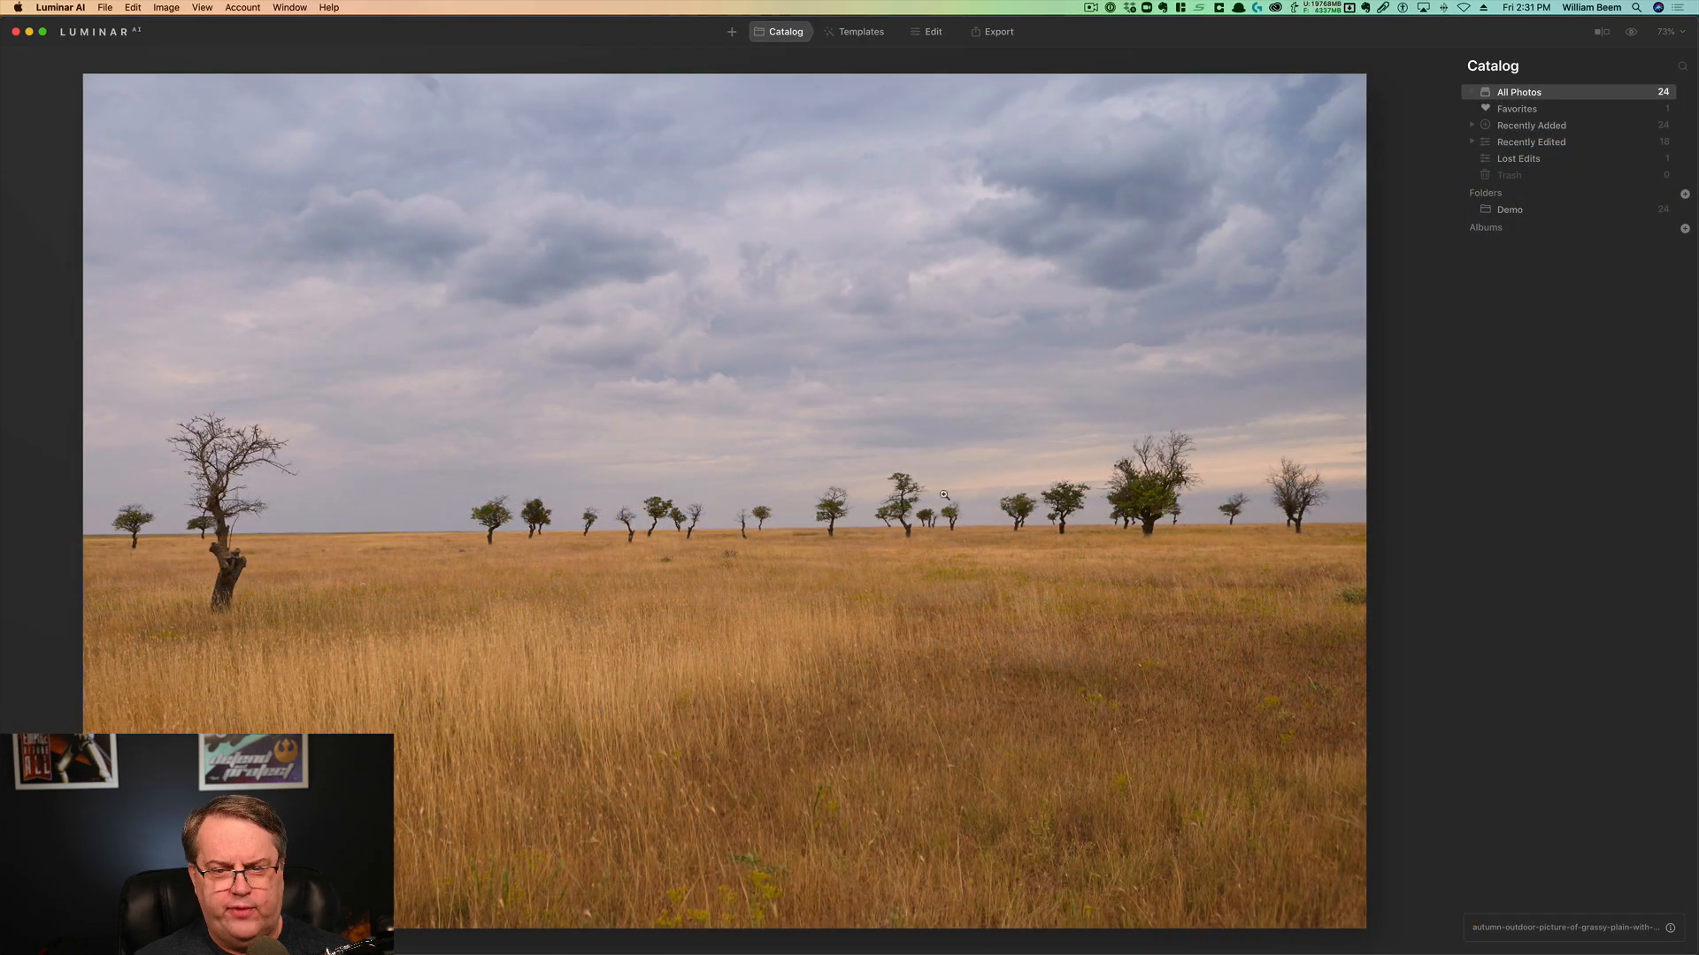
click(854, 32)
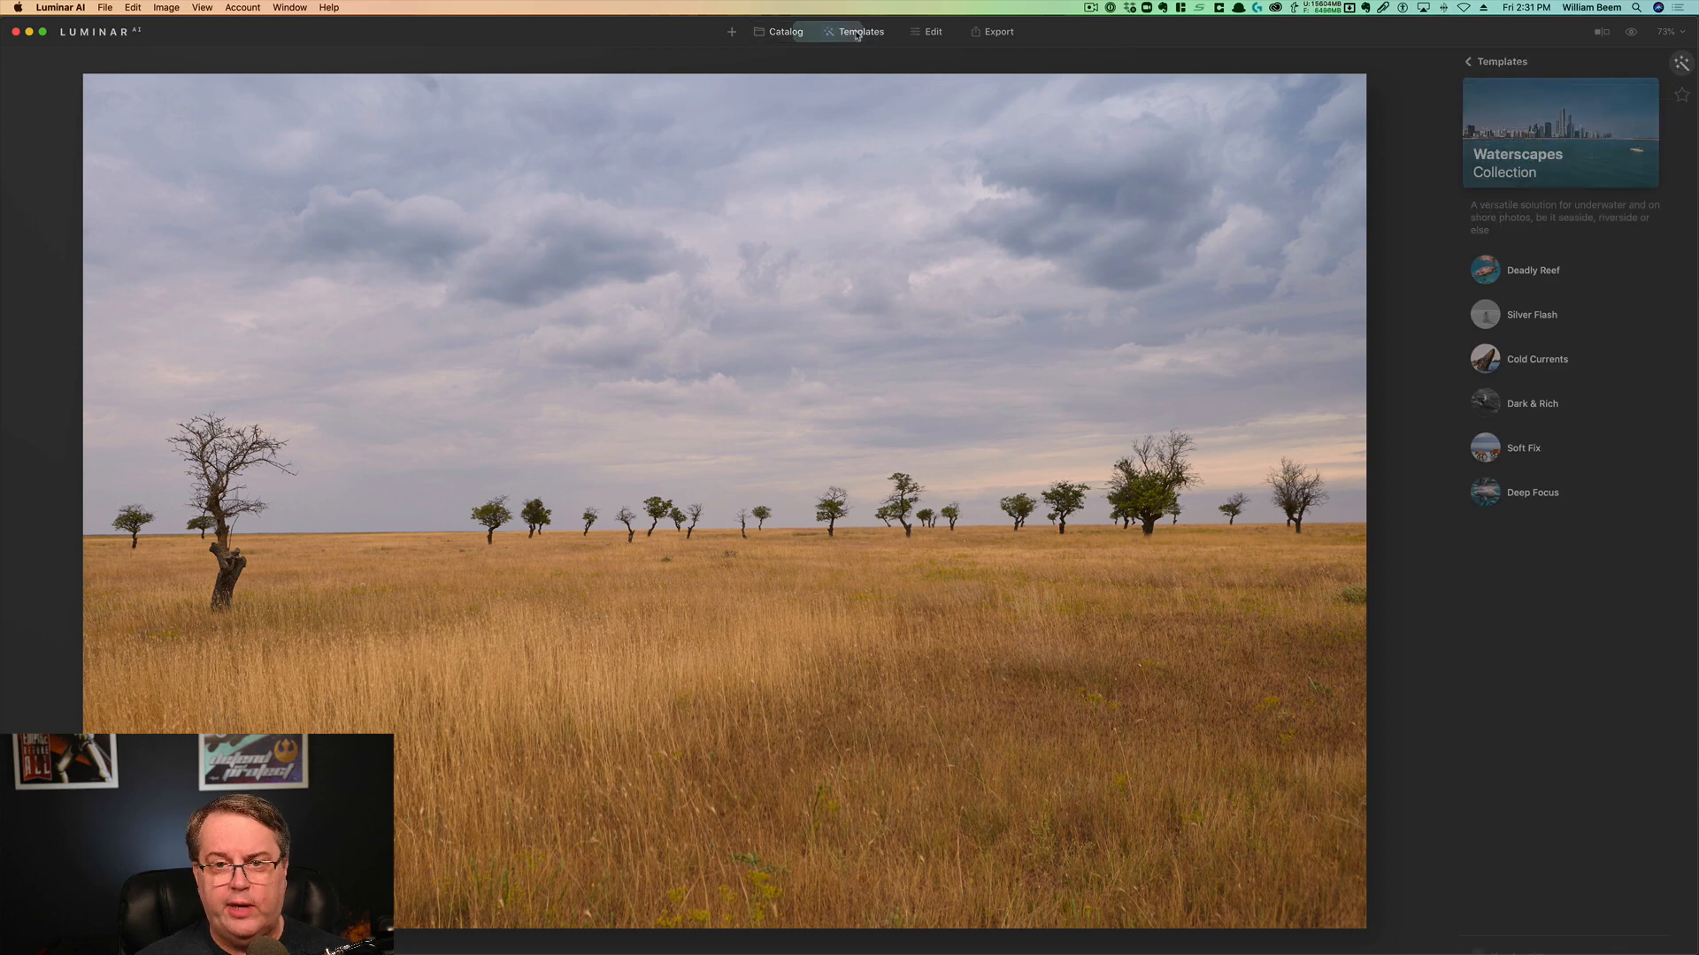
click(1470, 64)
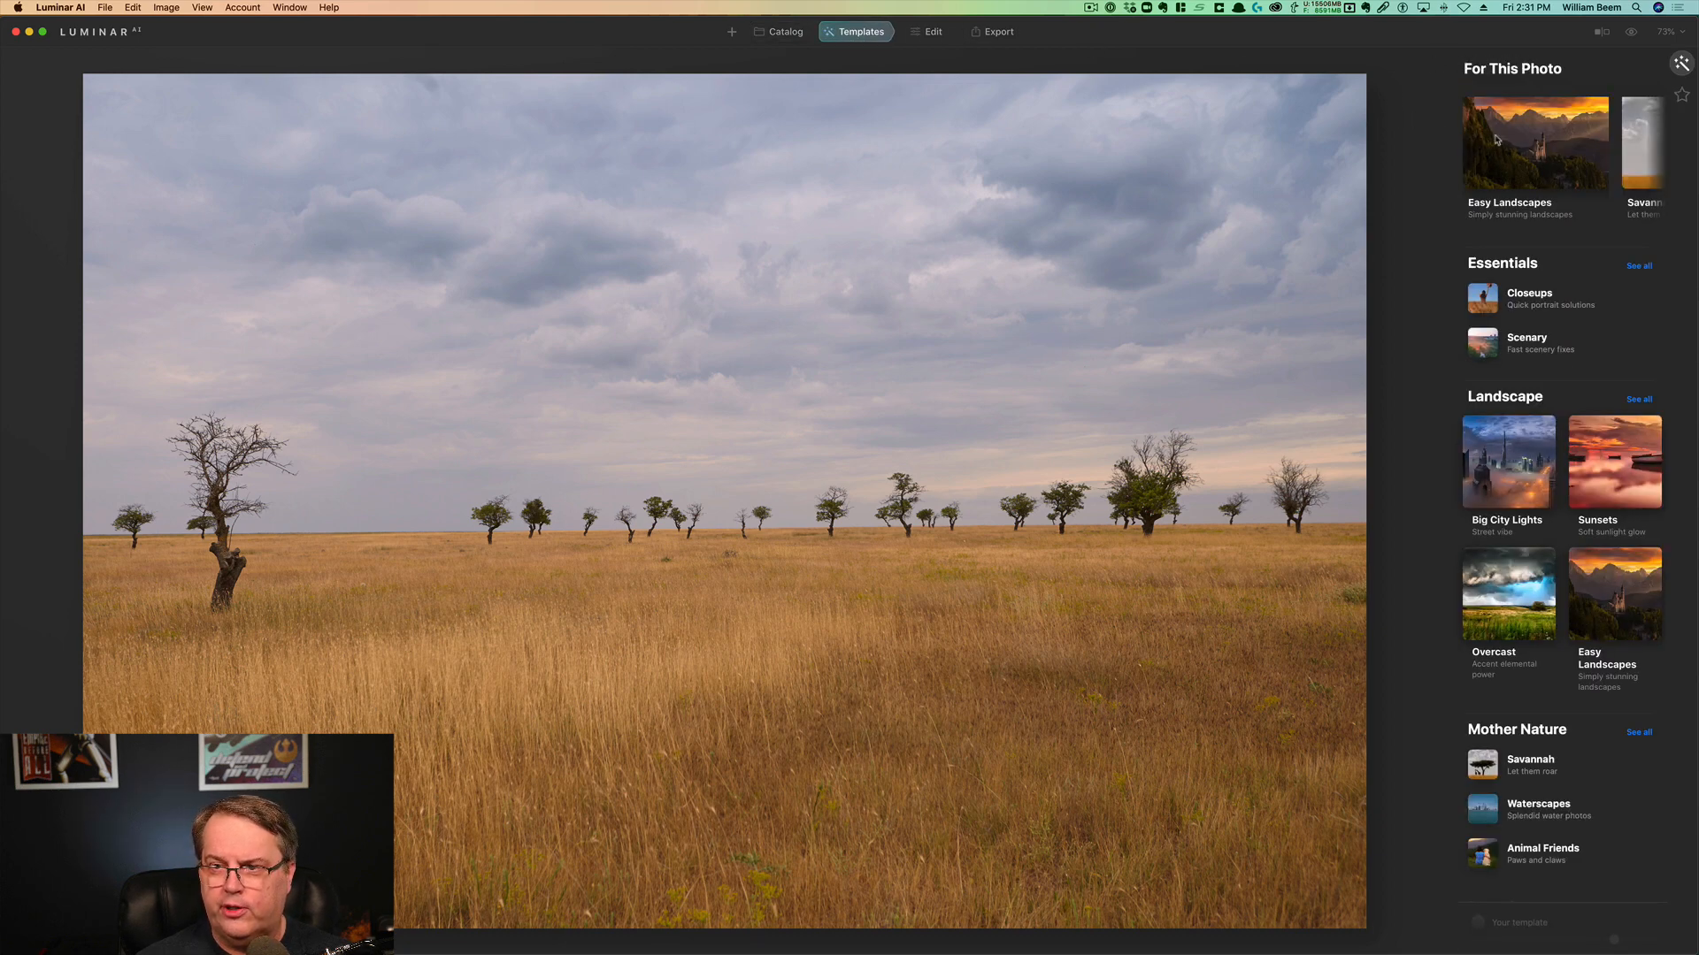
scroll(1579, 174, right, 3)
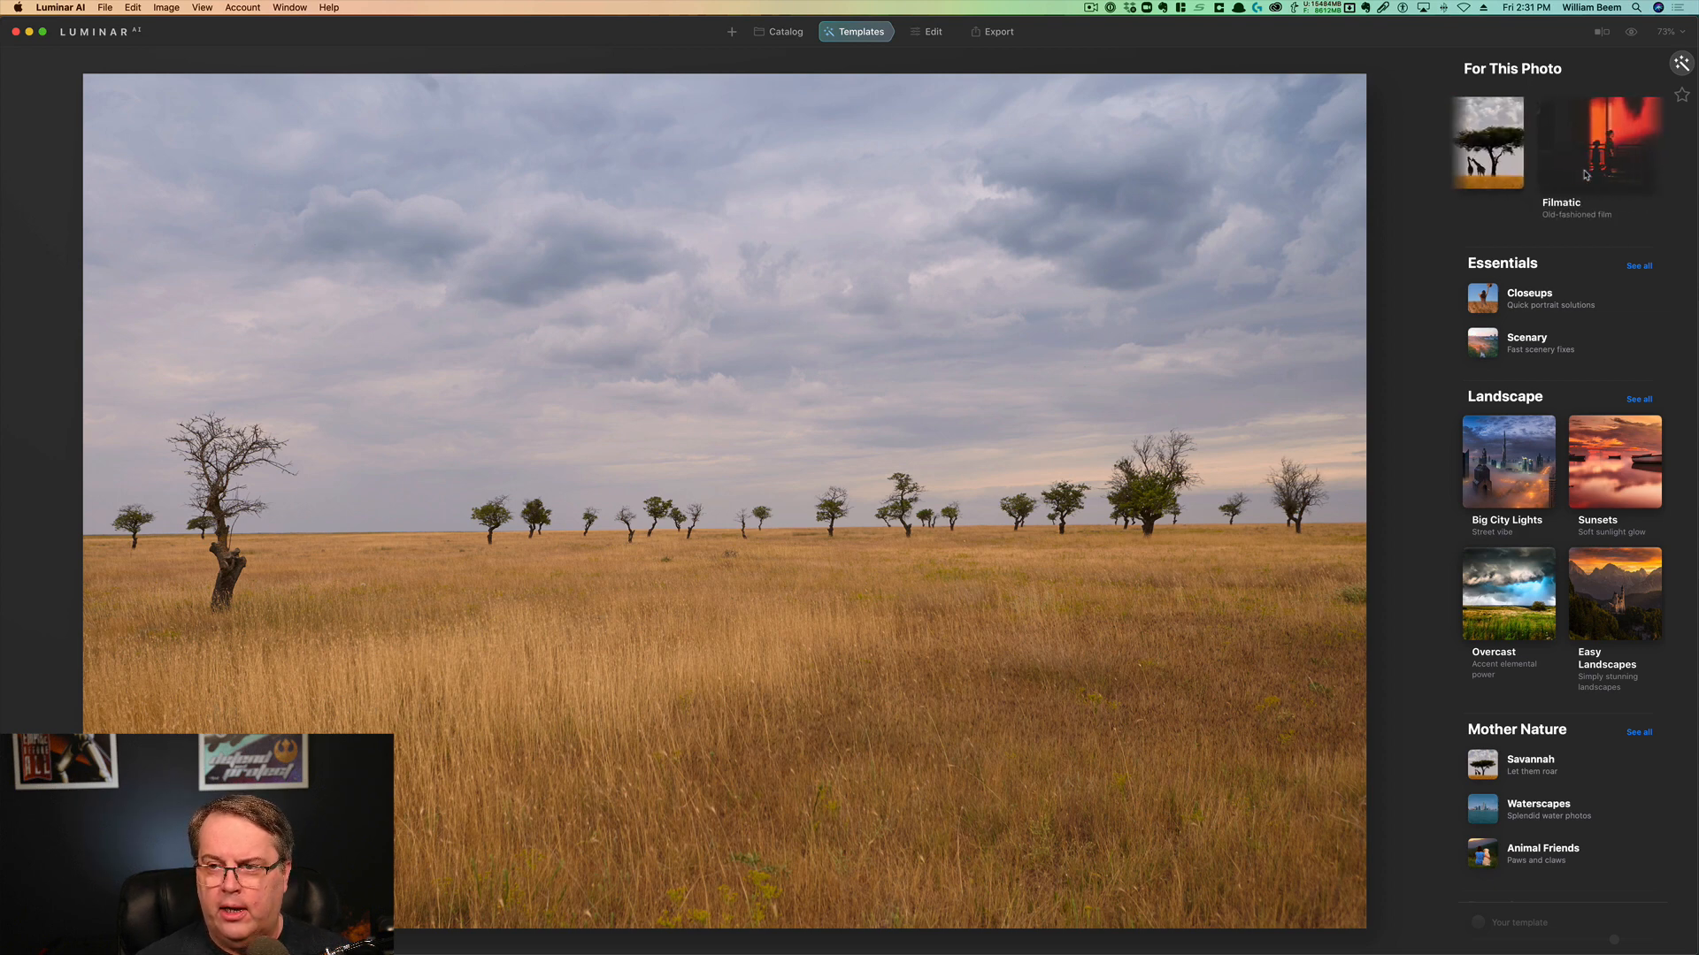
scroll(1585, 175, left, 1)
scroll(1586, 175, right, 1)
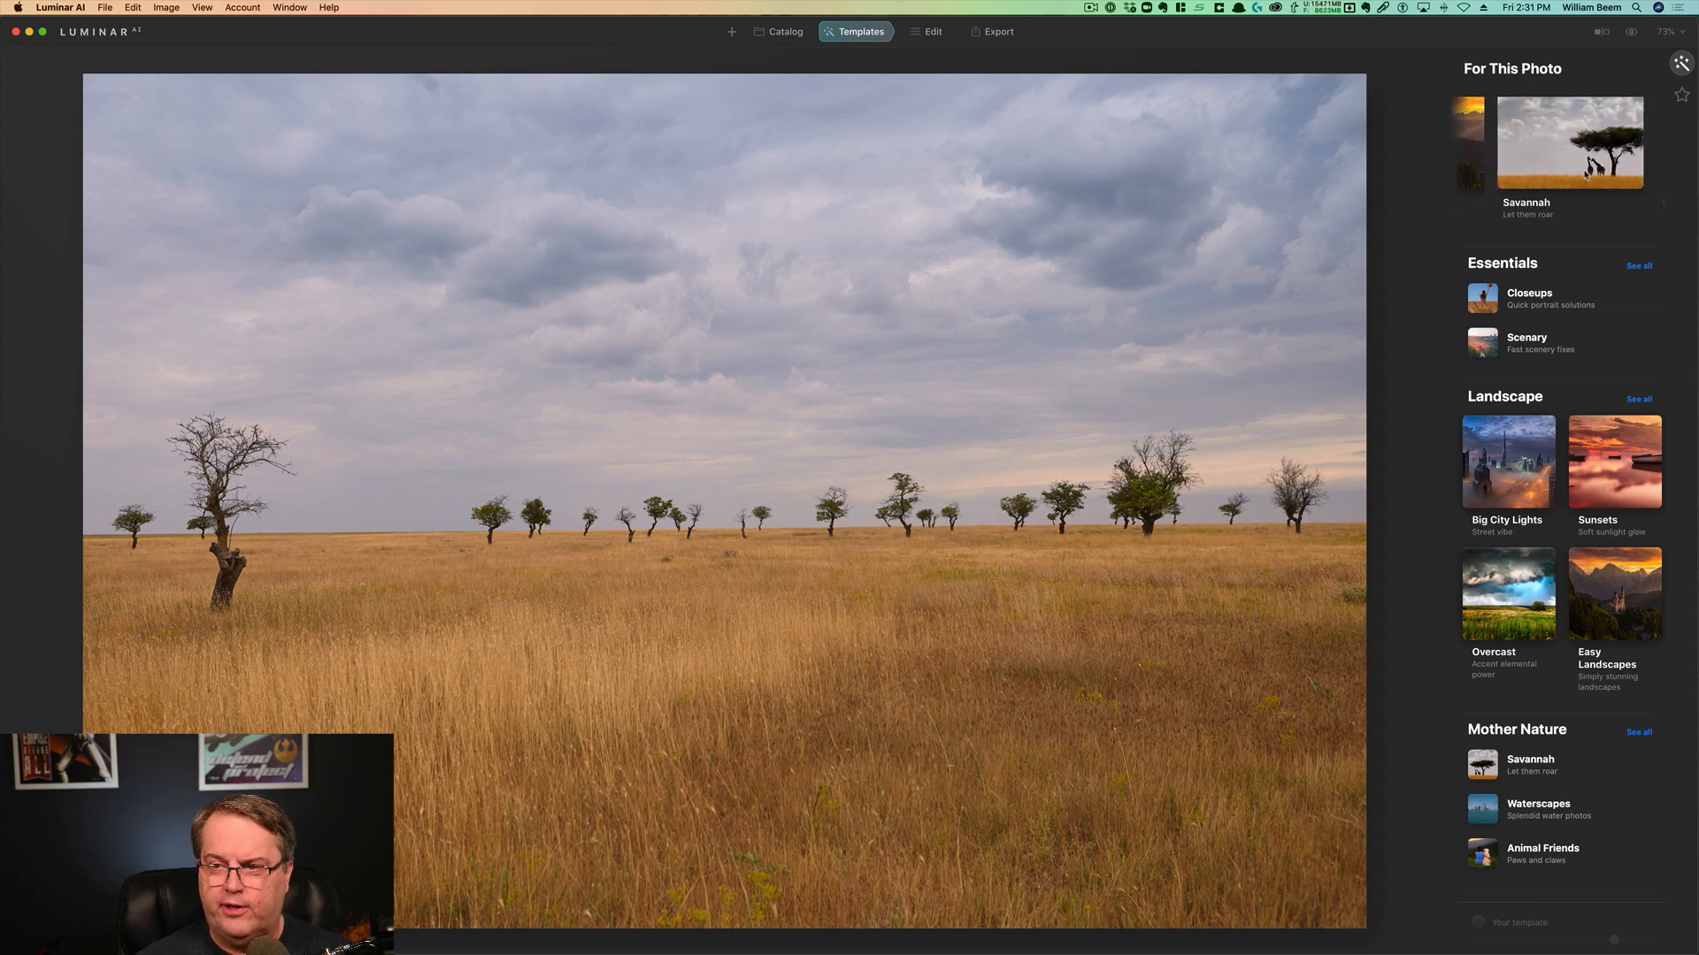
click(1586, 175)
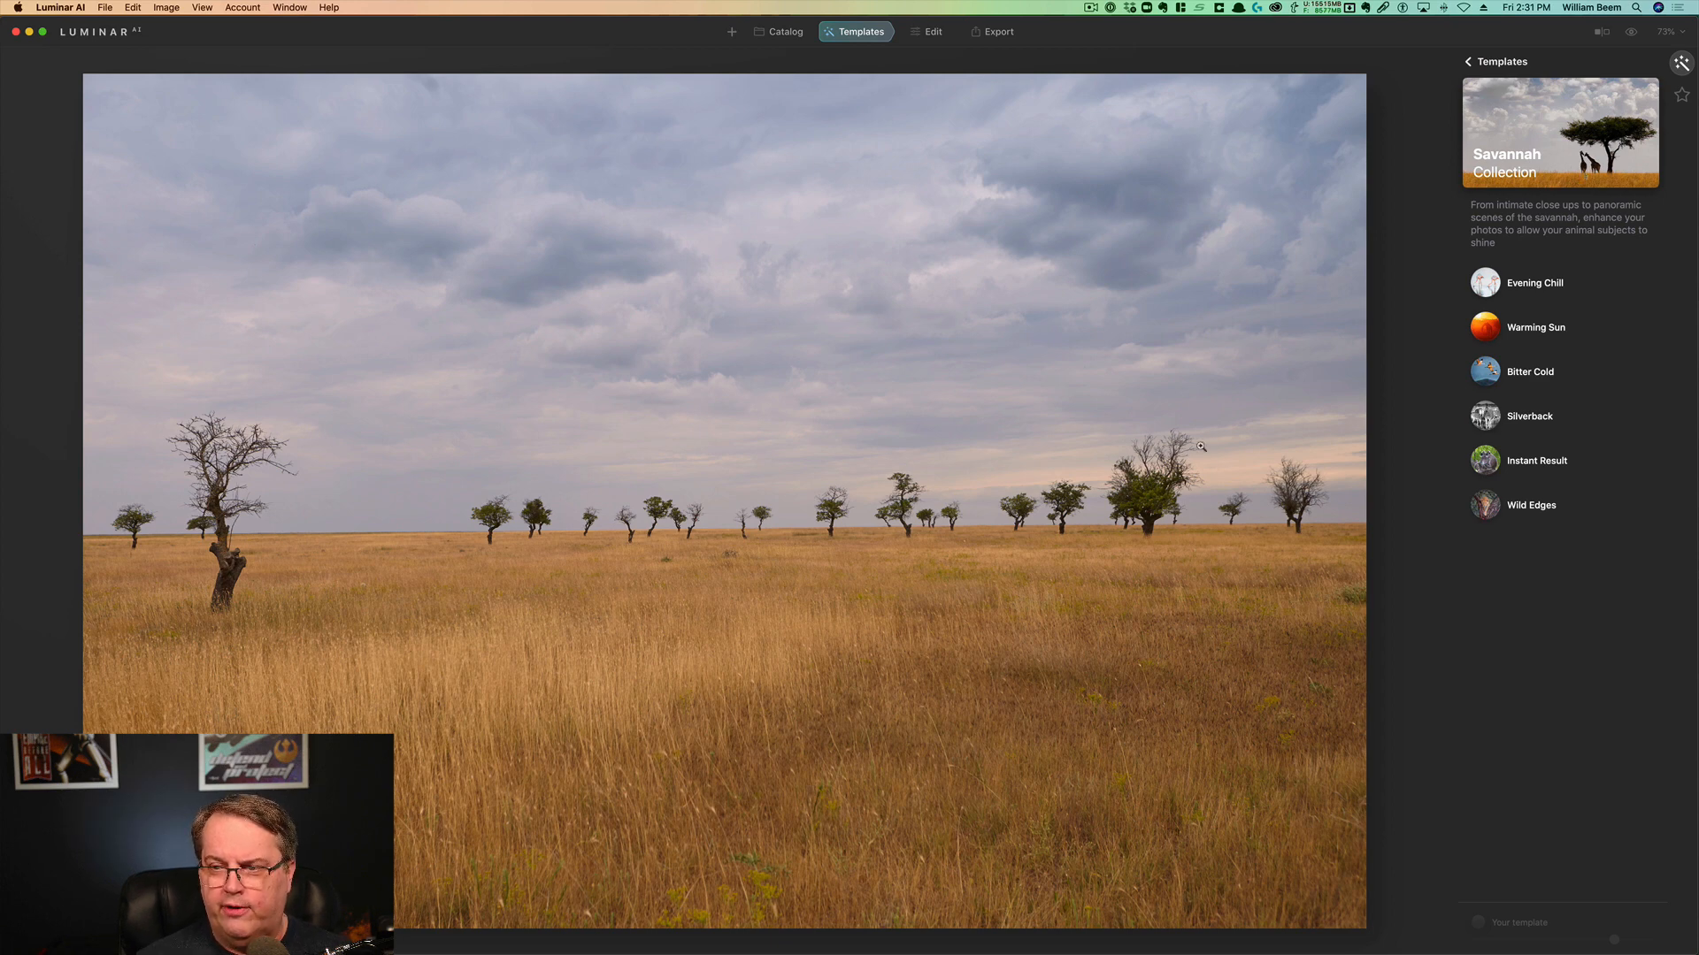
Preview the Evening Chill, Warming Sun and Bitter Cold templates, and apply the Silverback template to the photo
click(1548, 290)
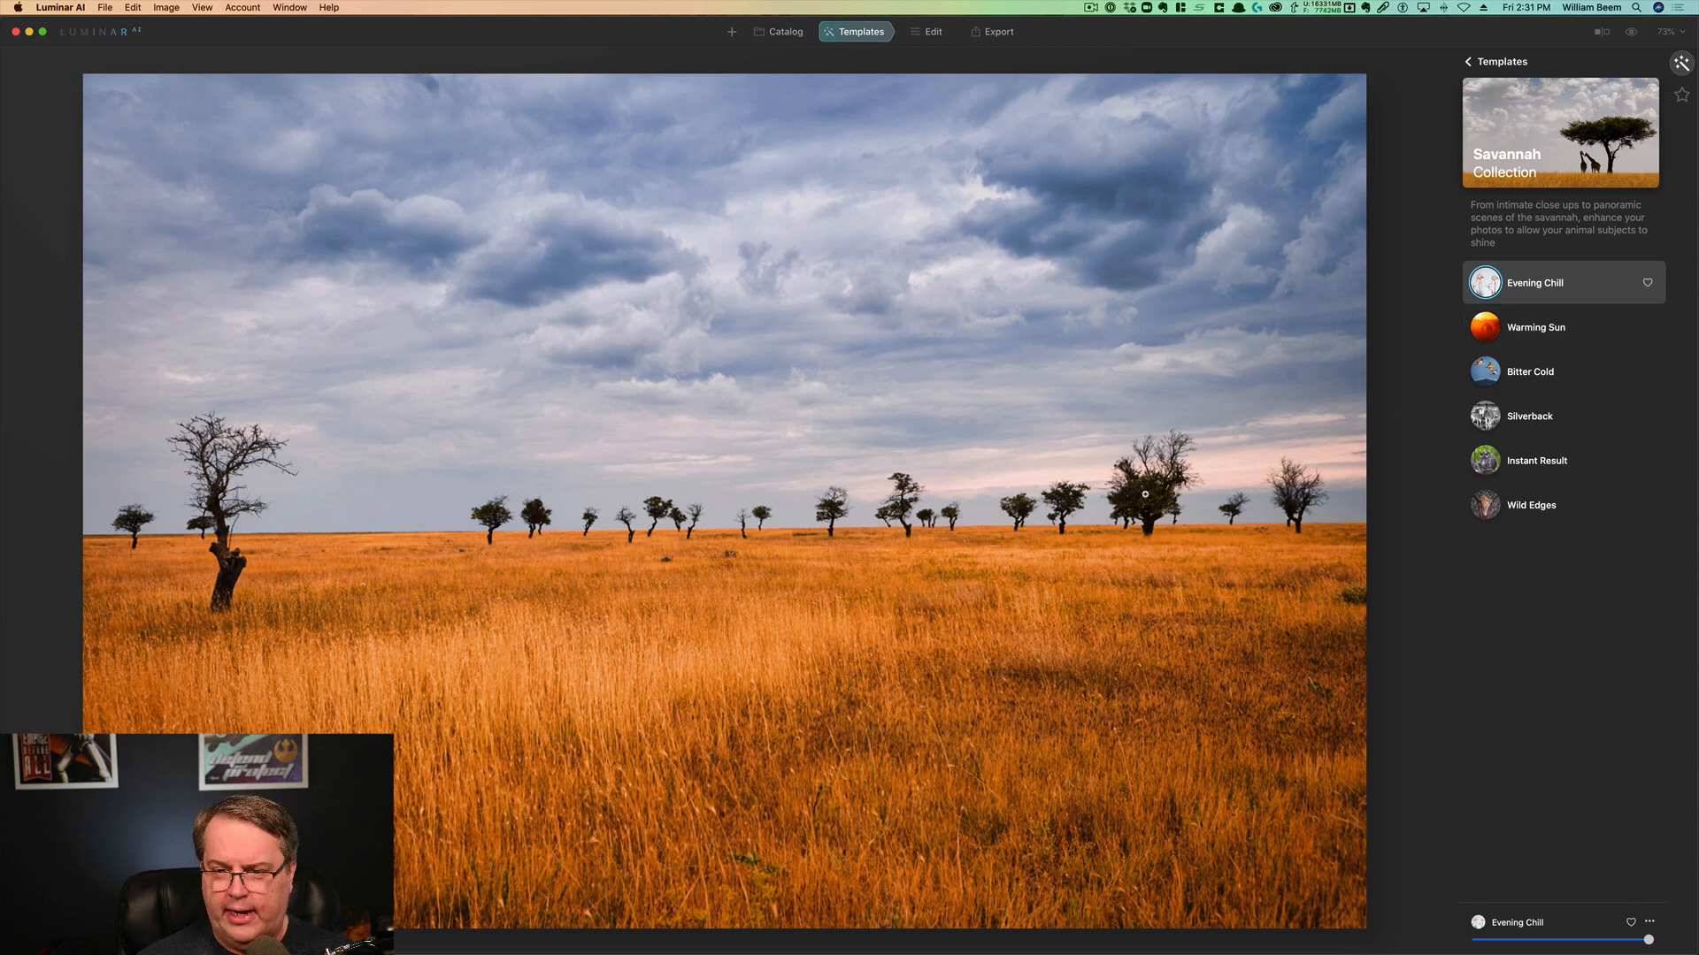
click(1540, 329)
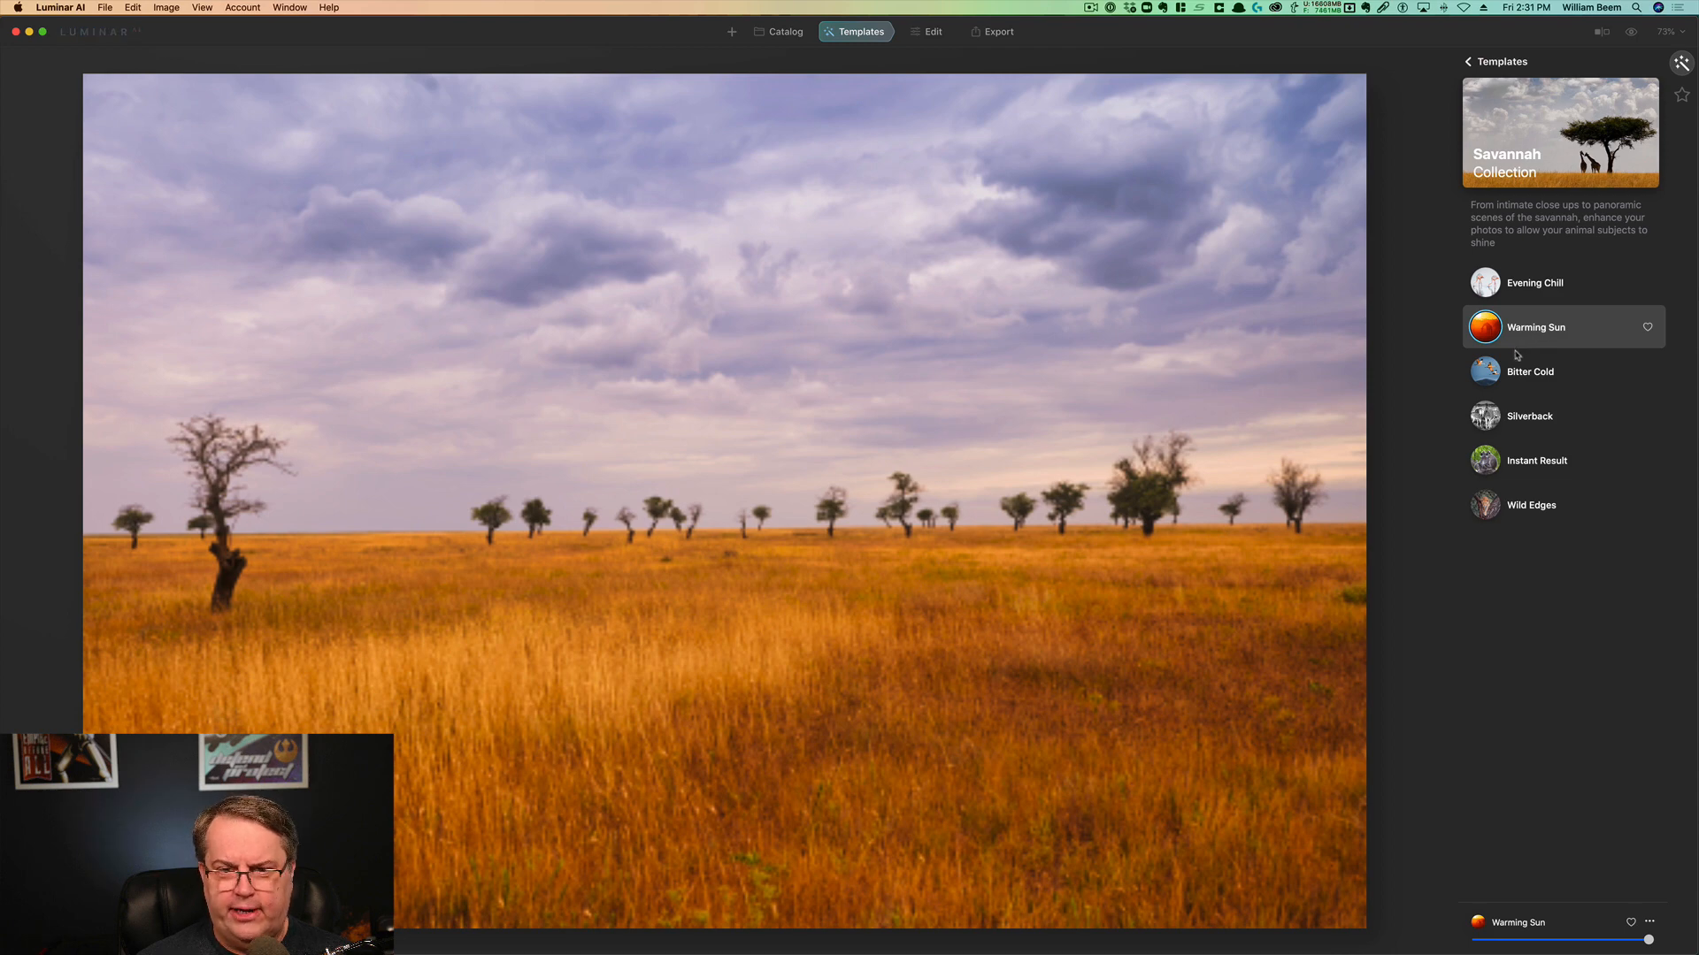
click(1535, 379)
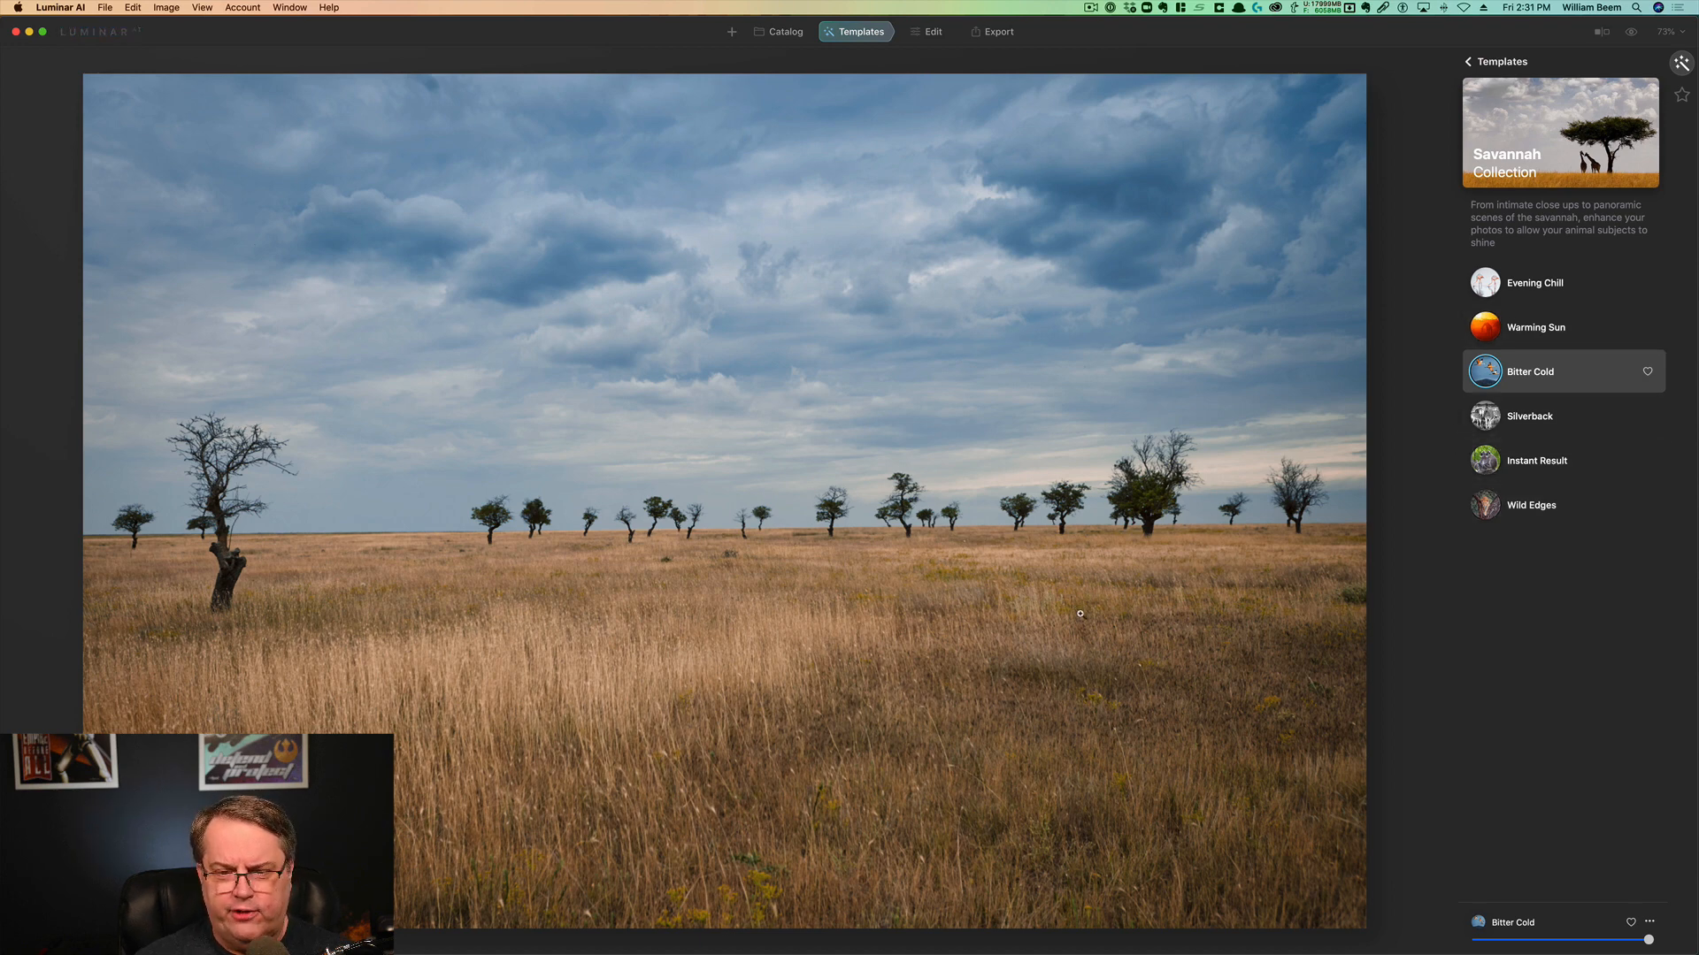
click(1541, 422)
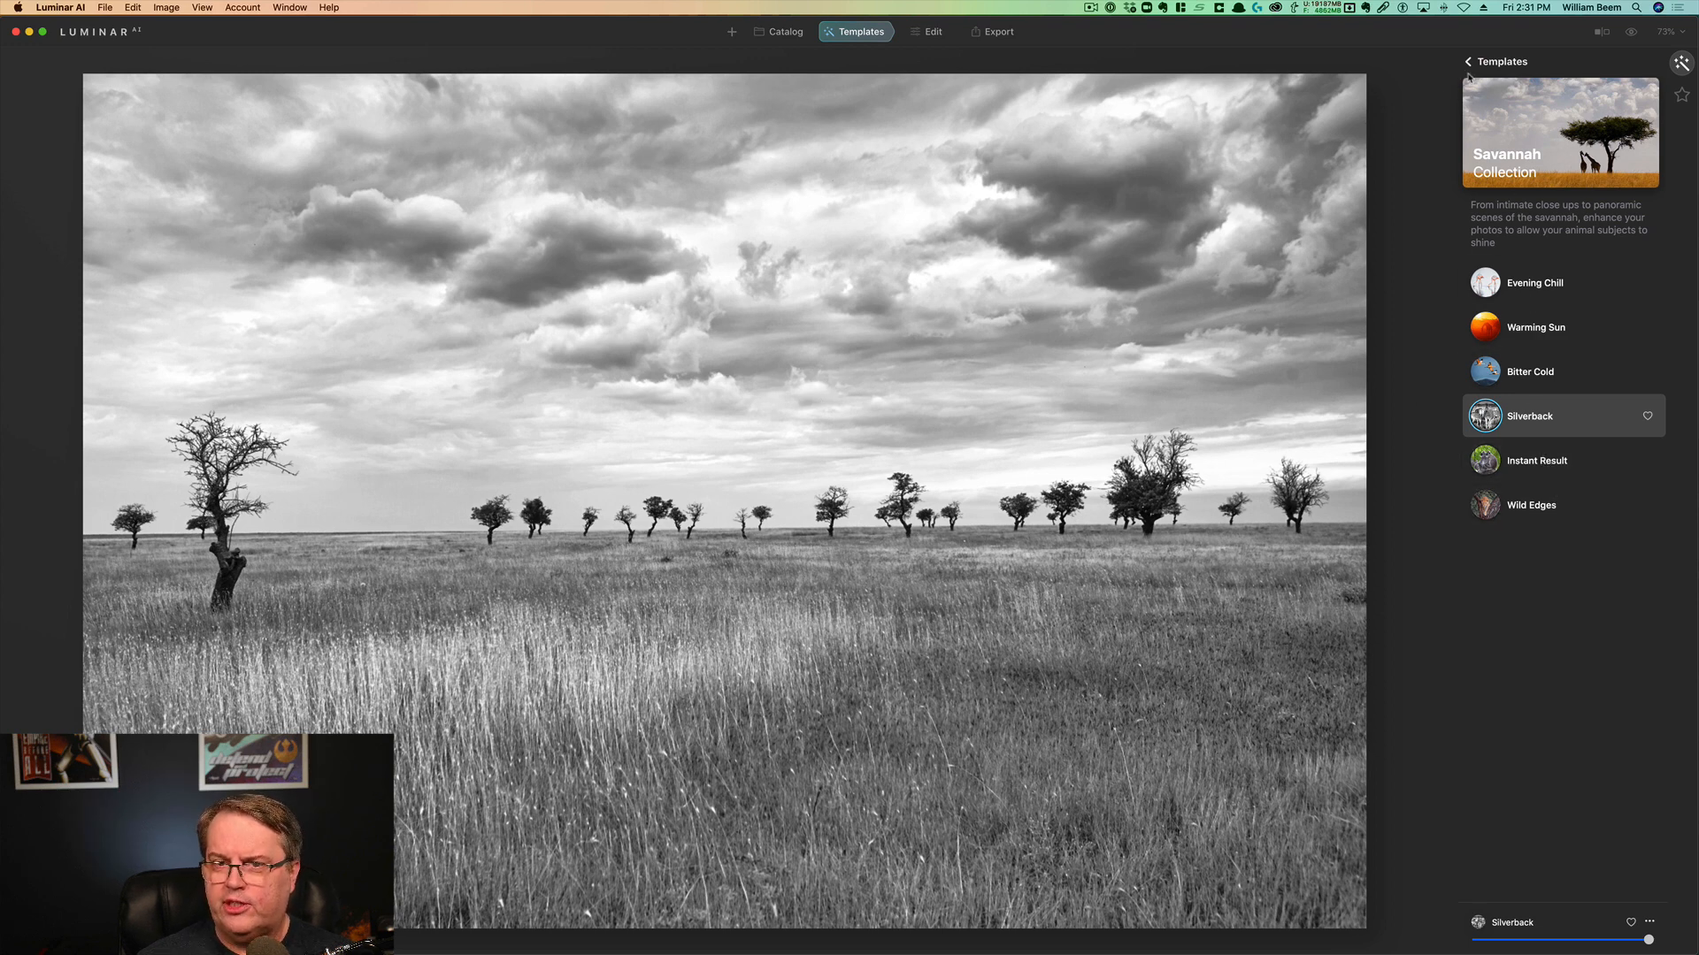
Crop the black-and-white plain photo to 16:9, keeping the upper sky and cutting away the foreground grass
click(932, 33)
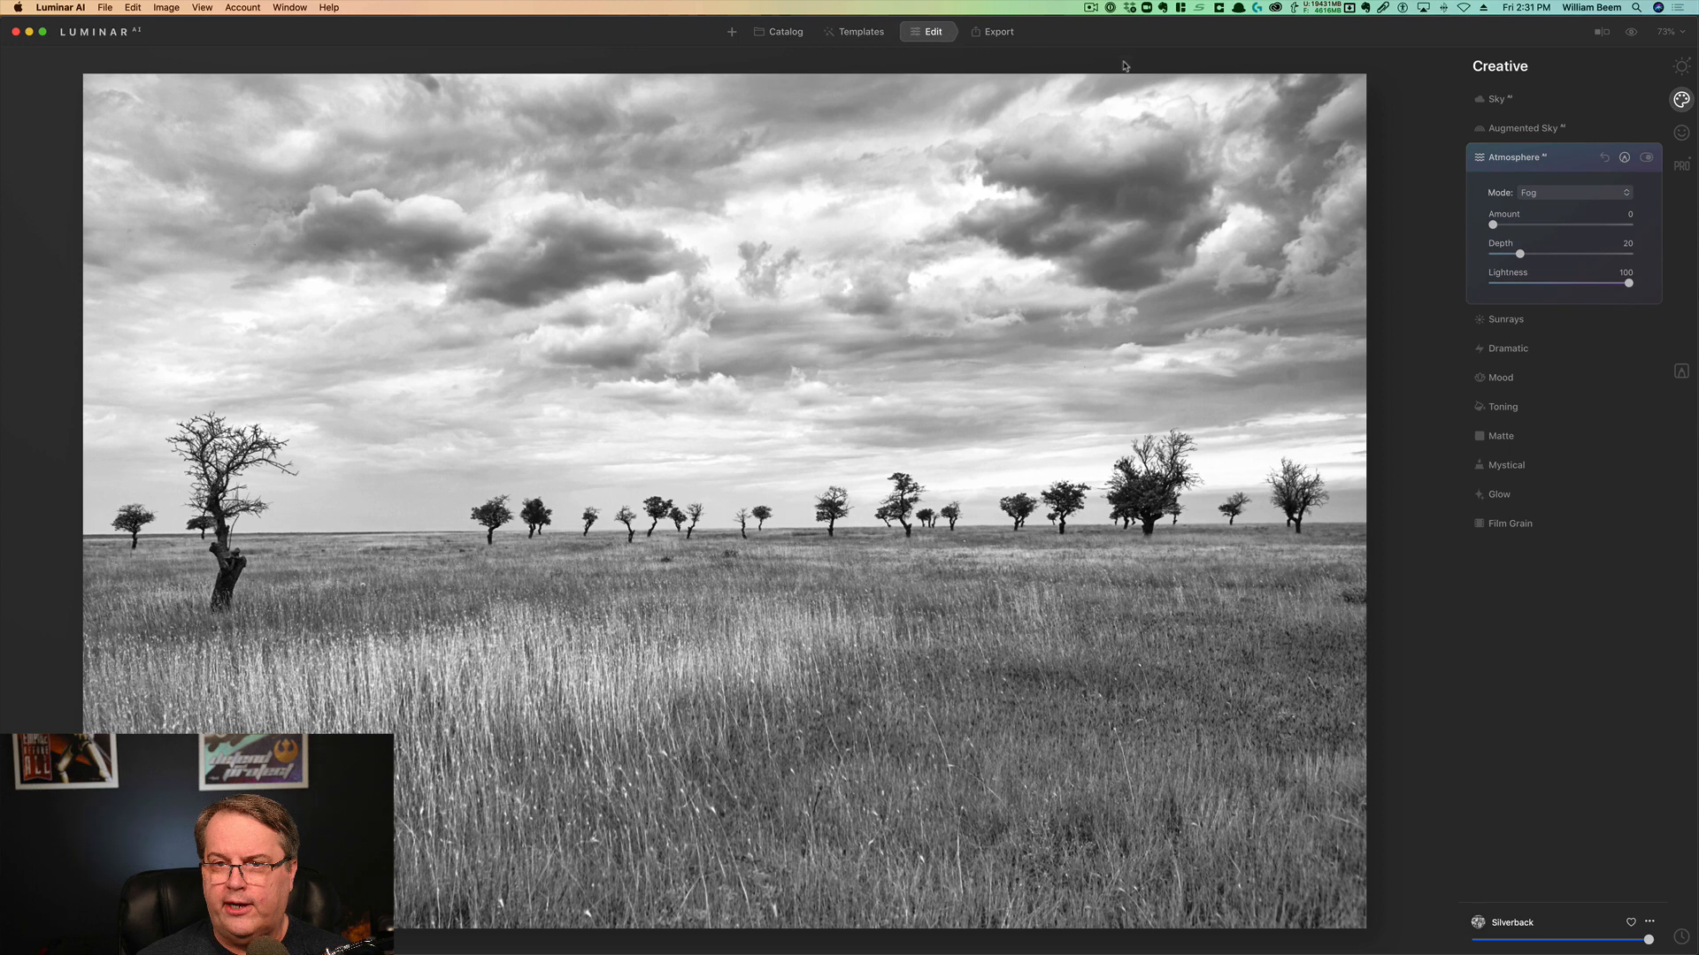
click(1686, 70)
click(1532, 99)
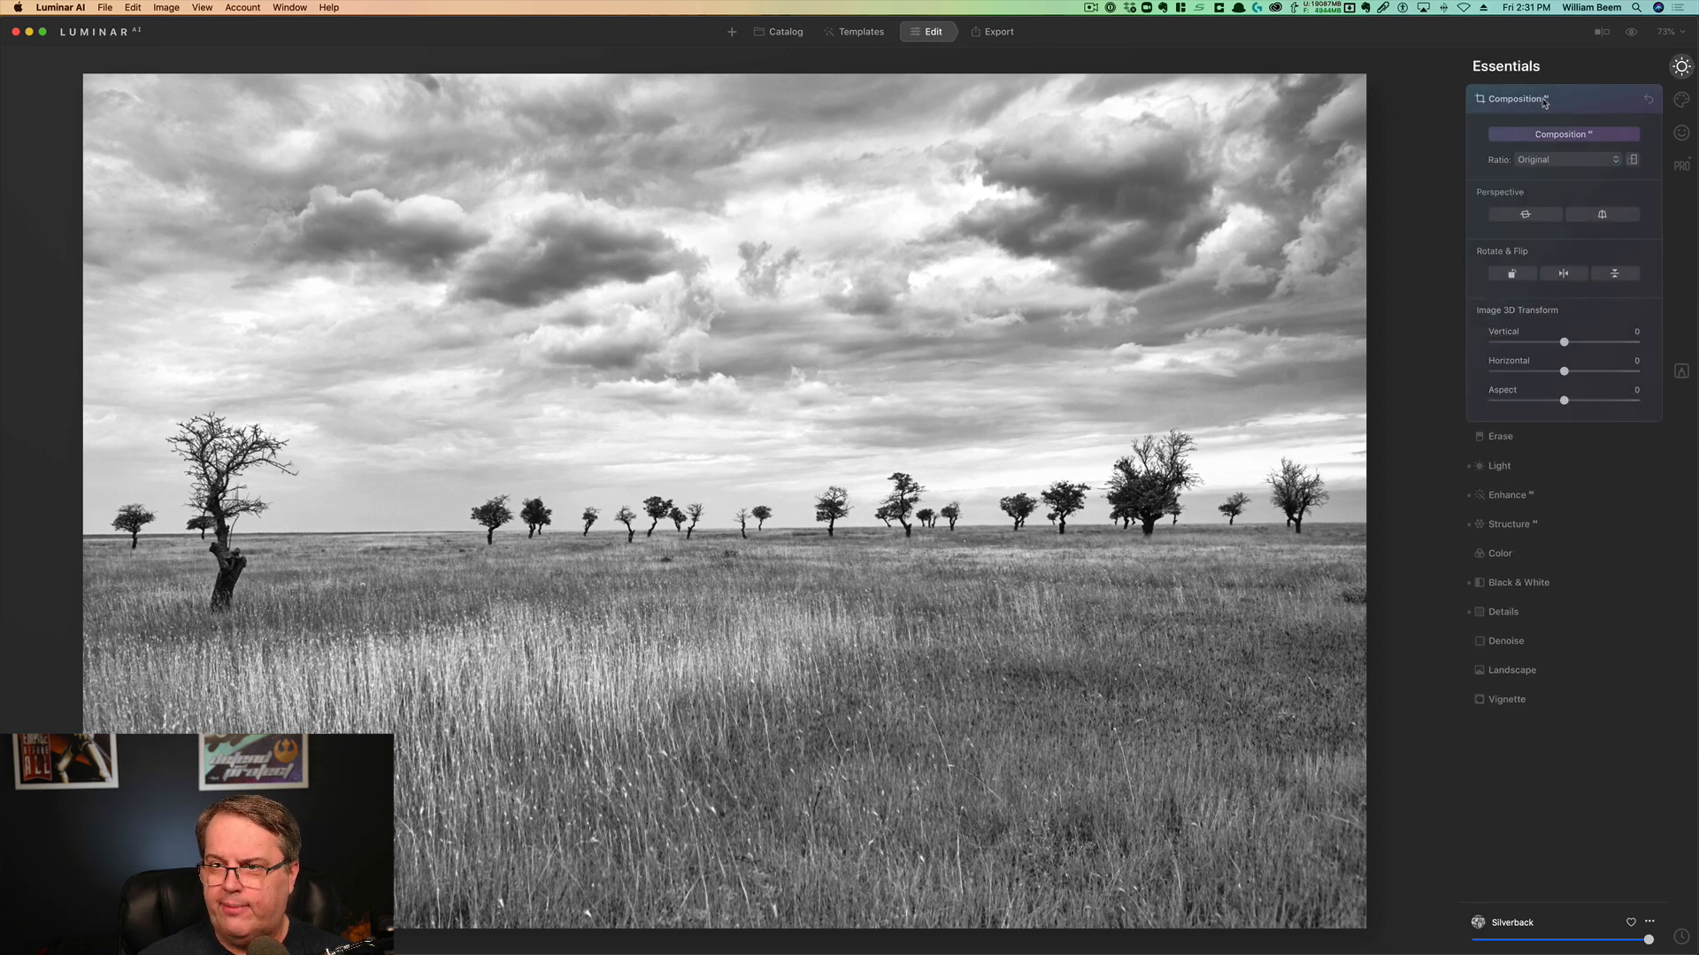
click(1579, 159)
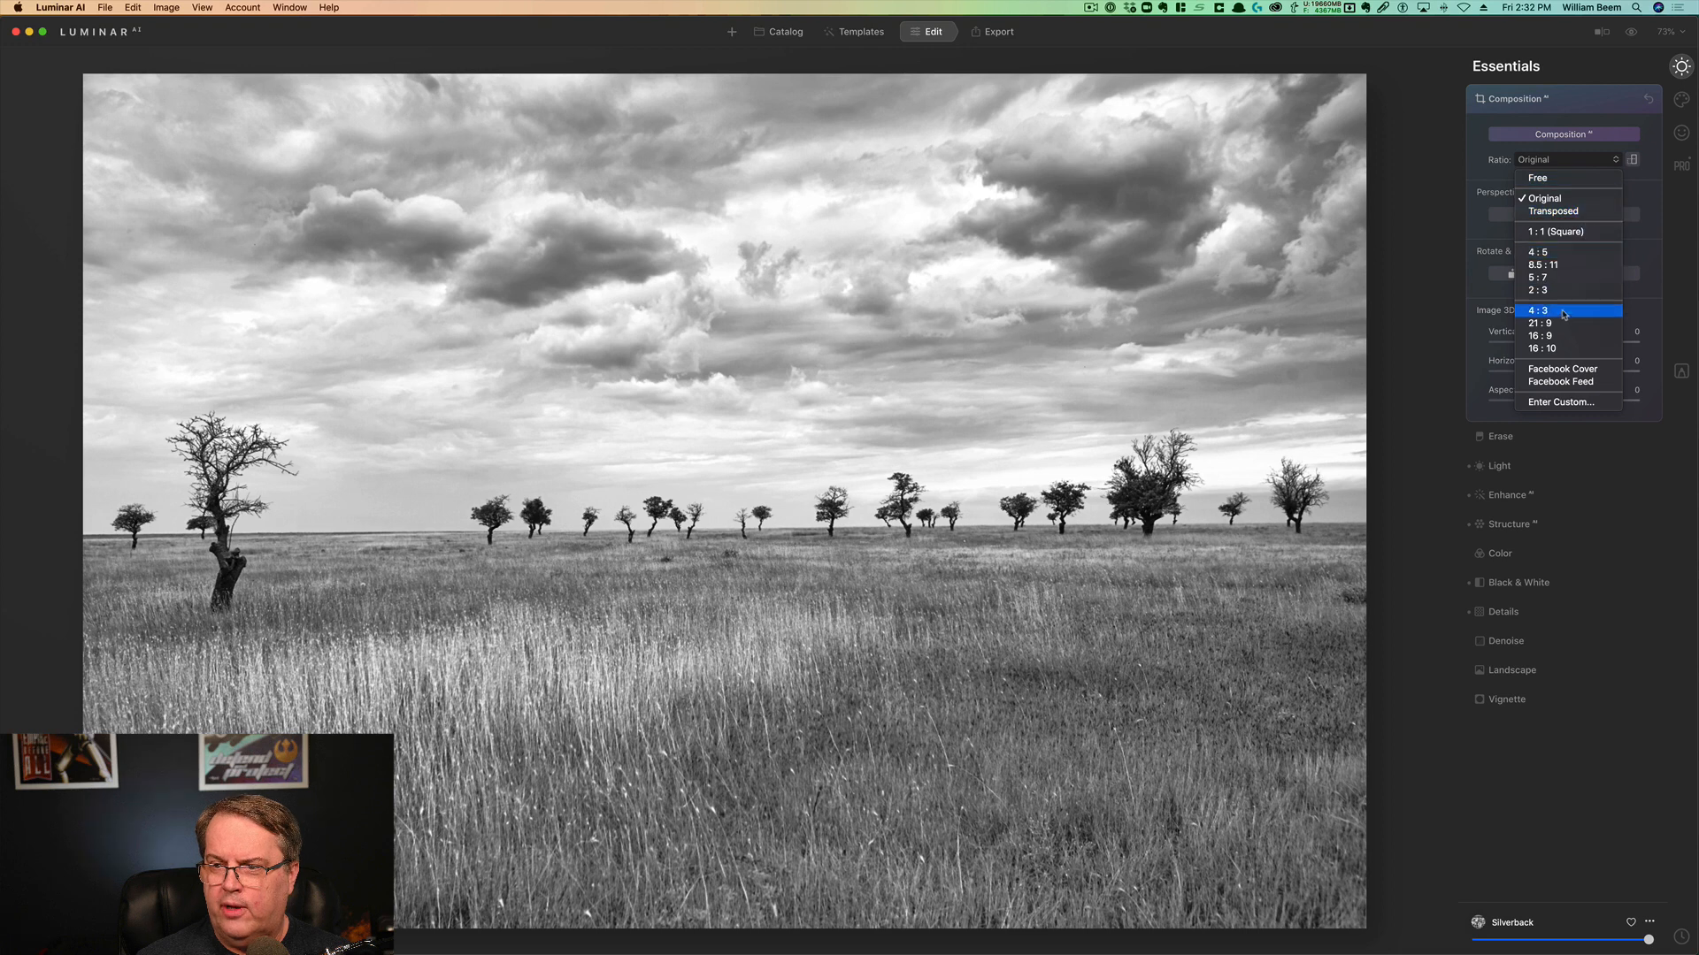
click(1557, 337)
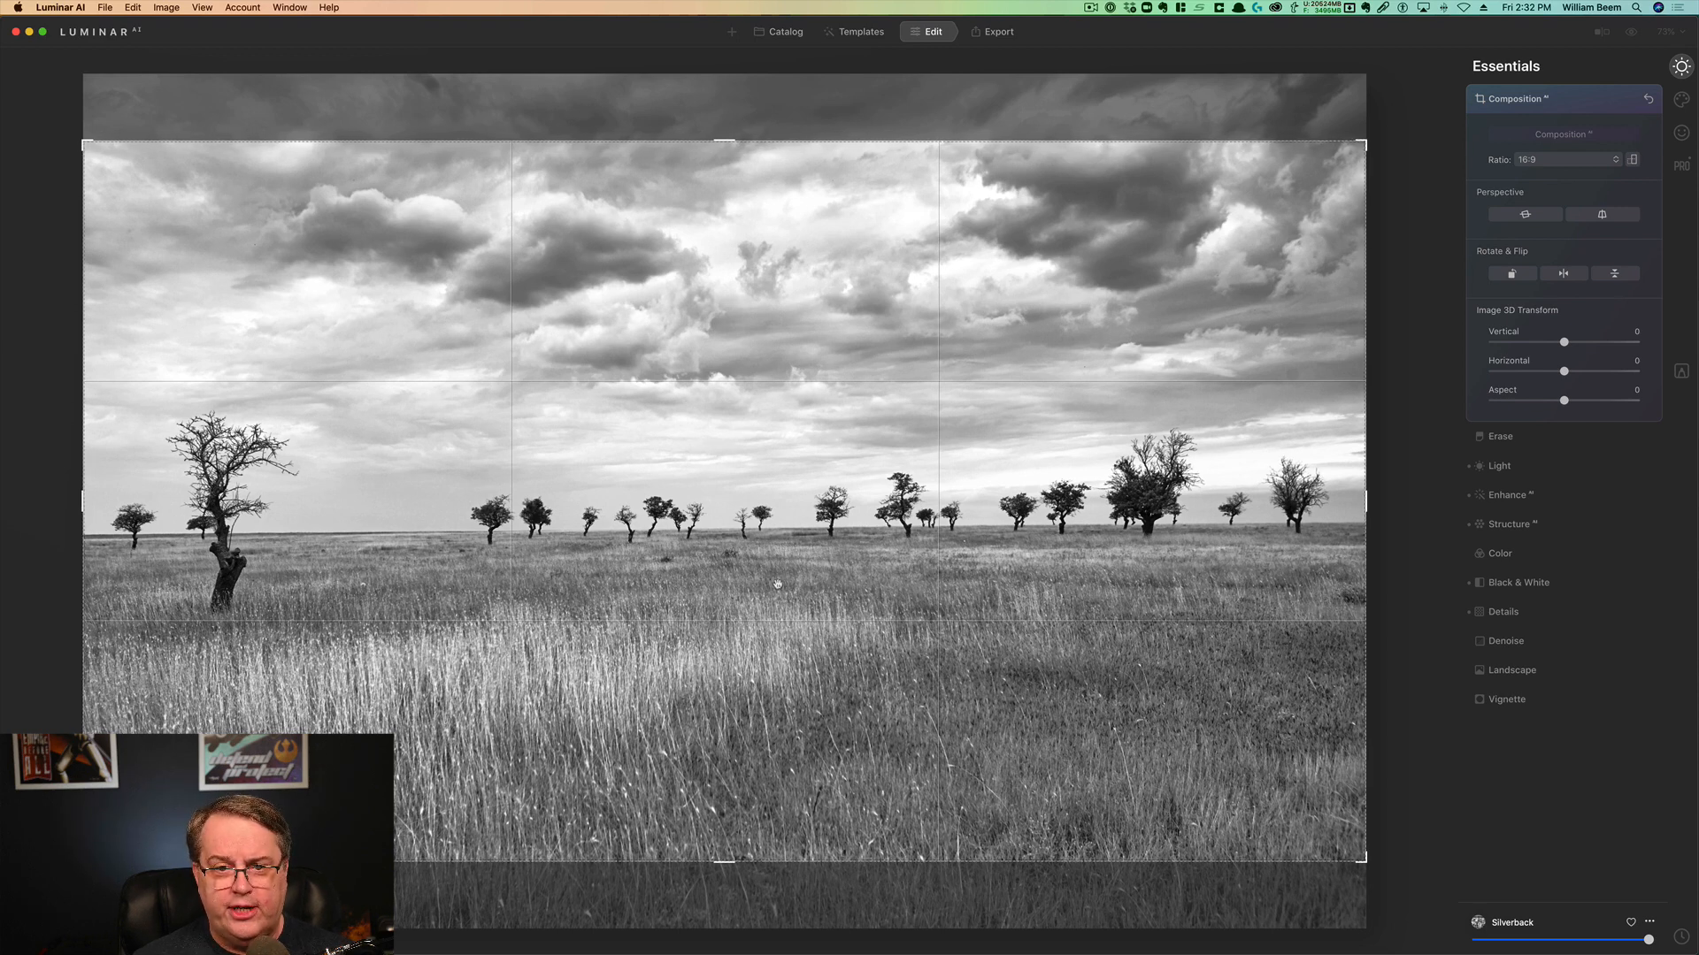
drag(777, 584, 782, 657)
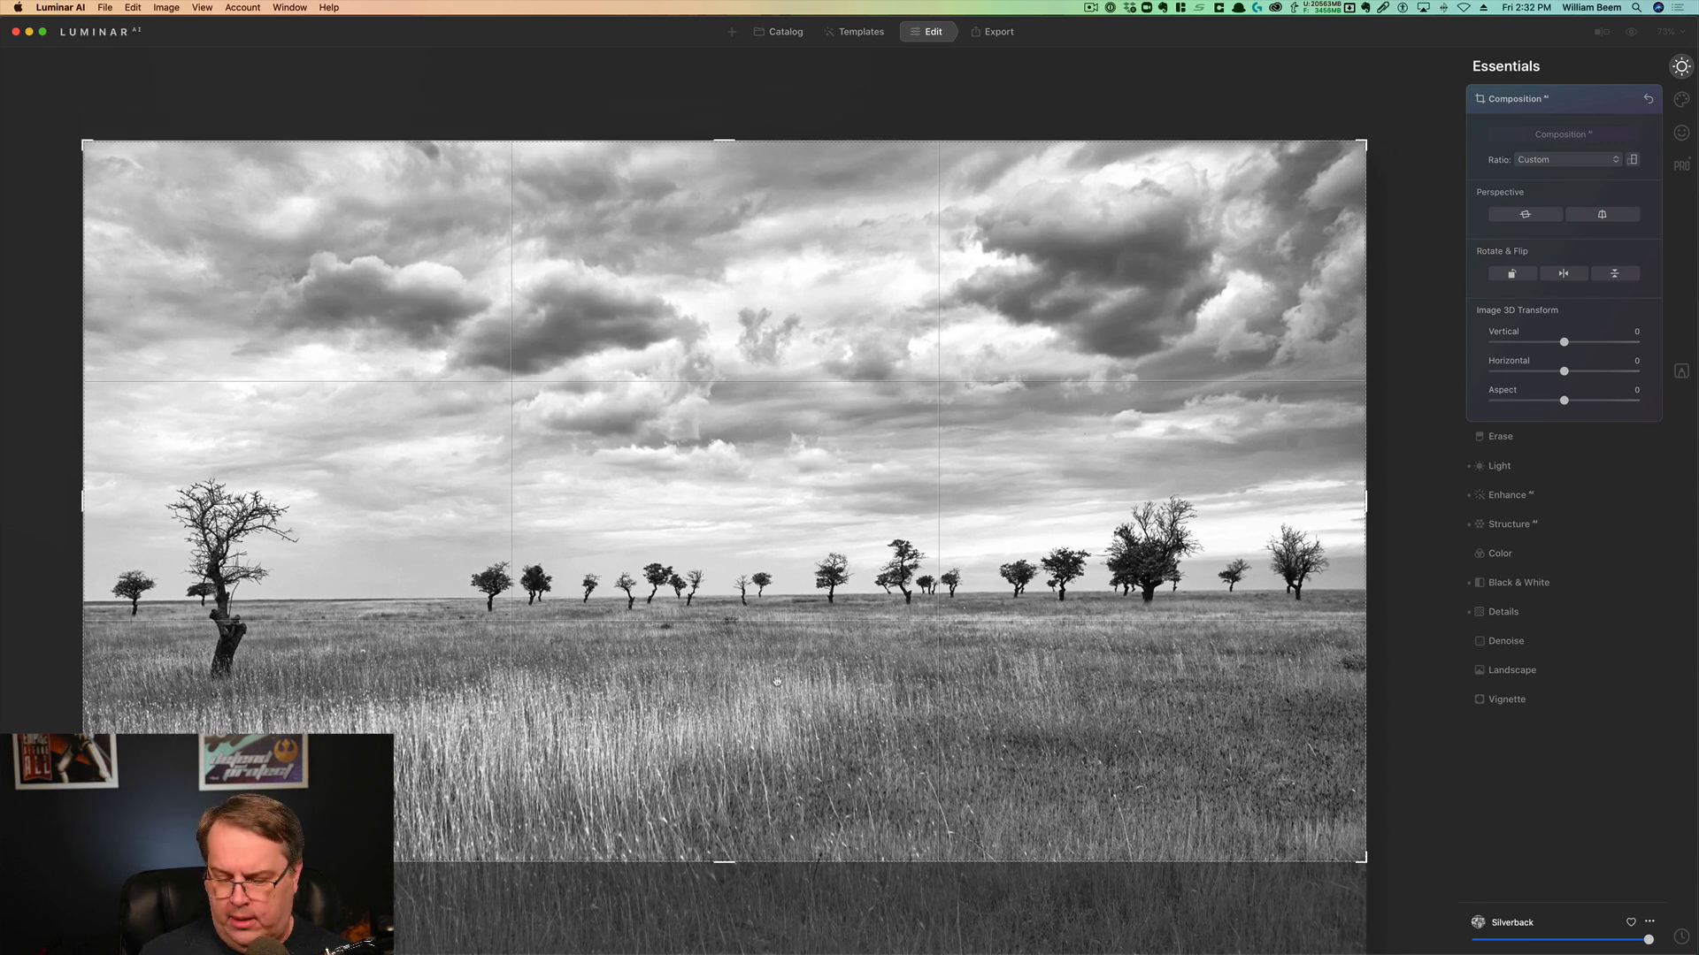
key(Return)
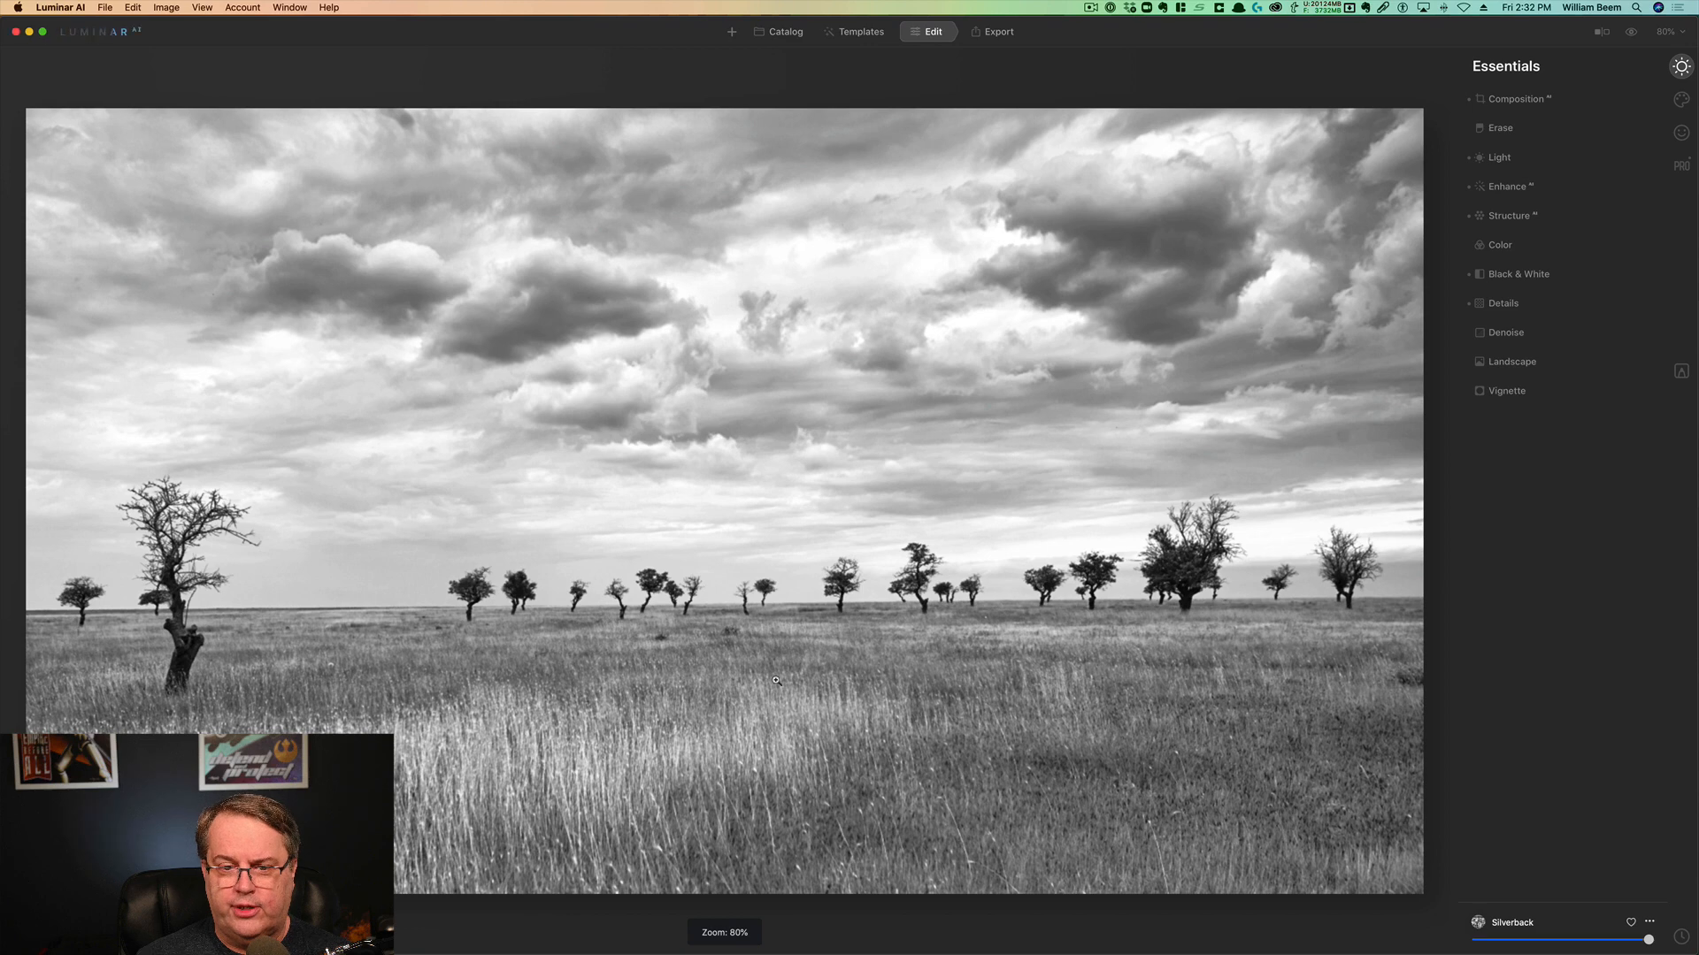
click(776, 681)
click(776, 674)
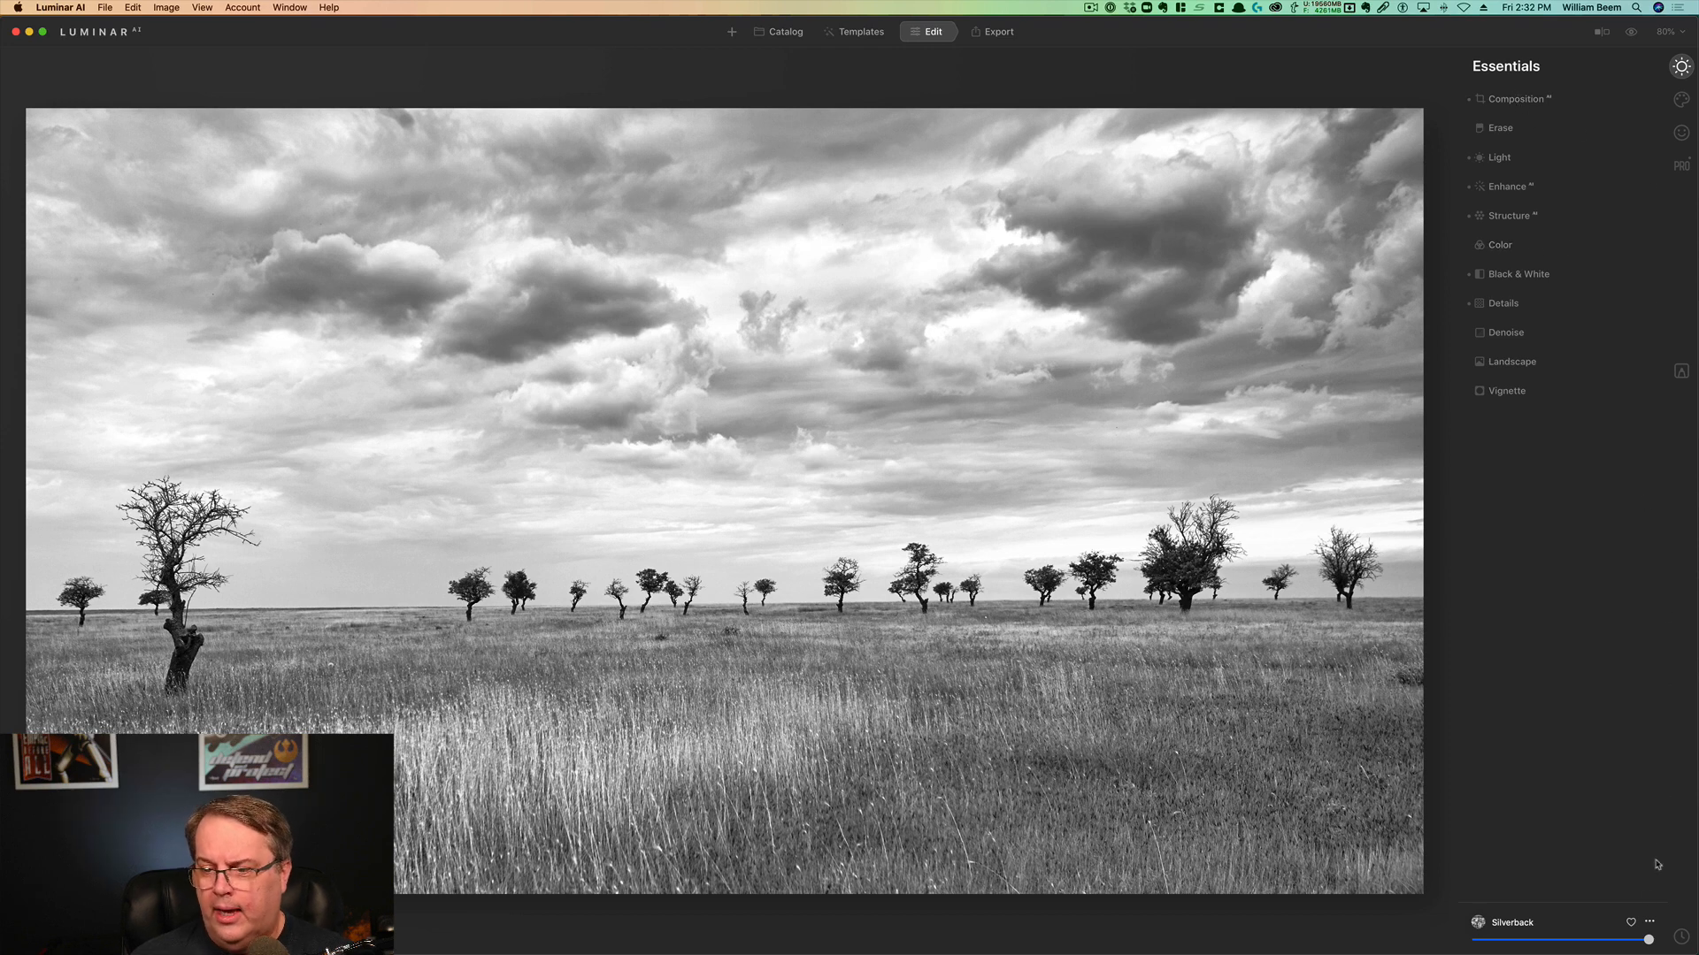
Step back through the edit history past the Silverback, Bitter Cold and Warming Sun templates and restore the original photo
click(1680, 940)
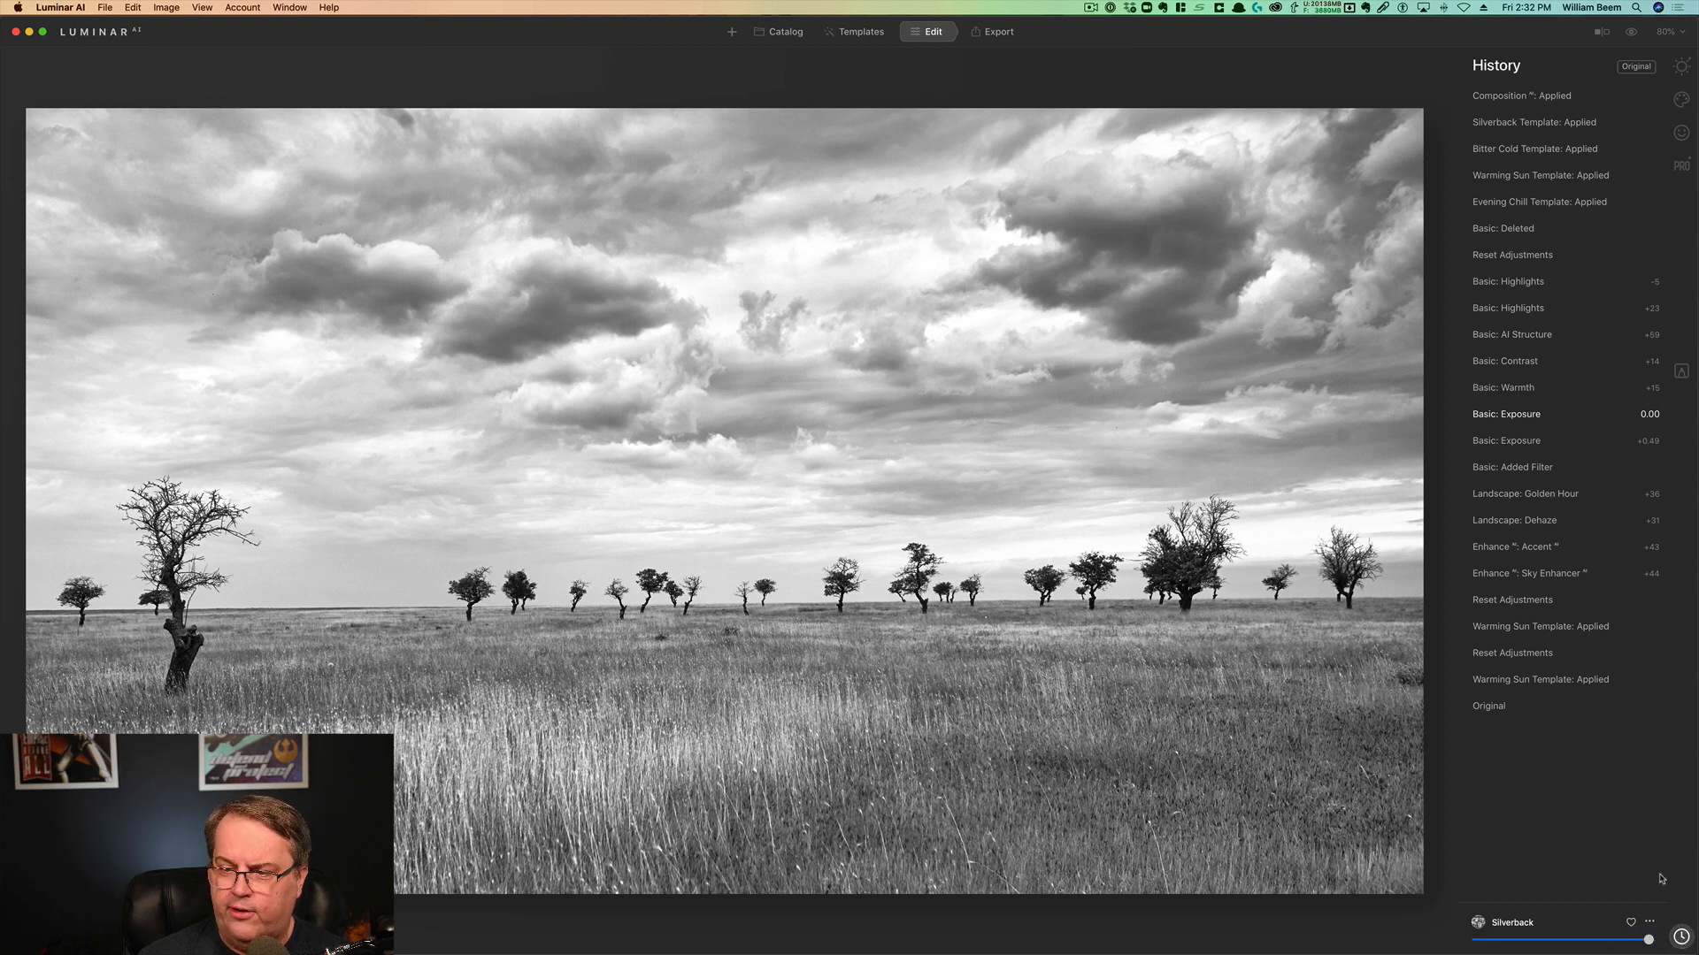
click(1518, 127)
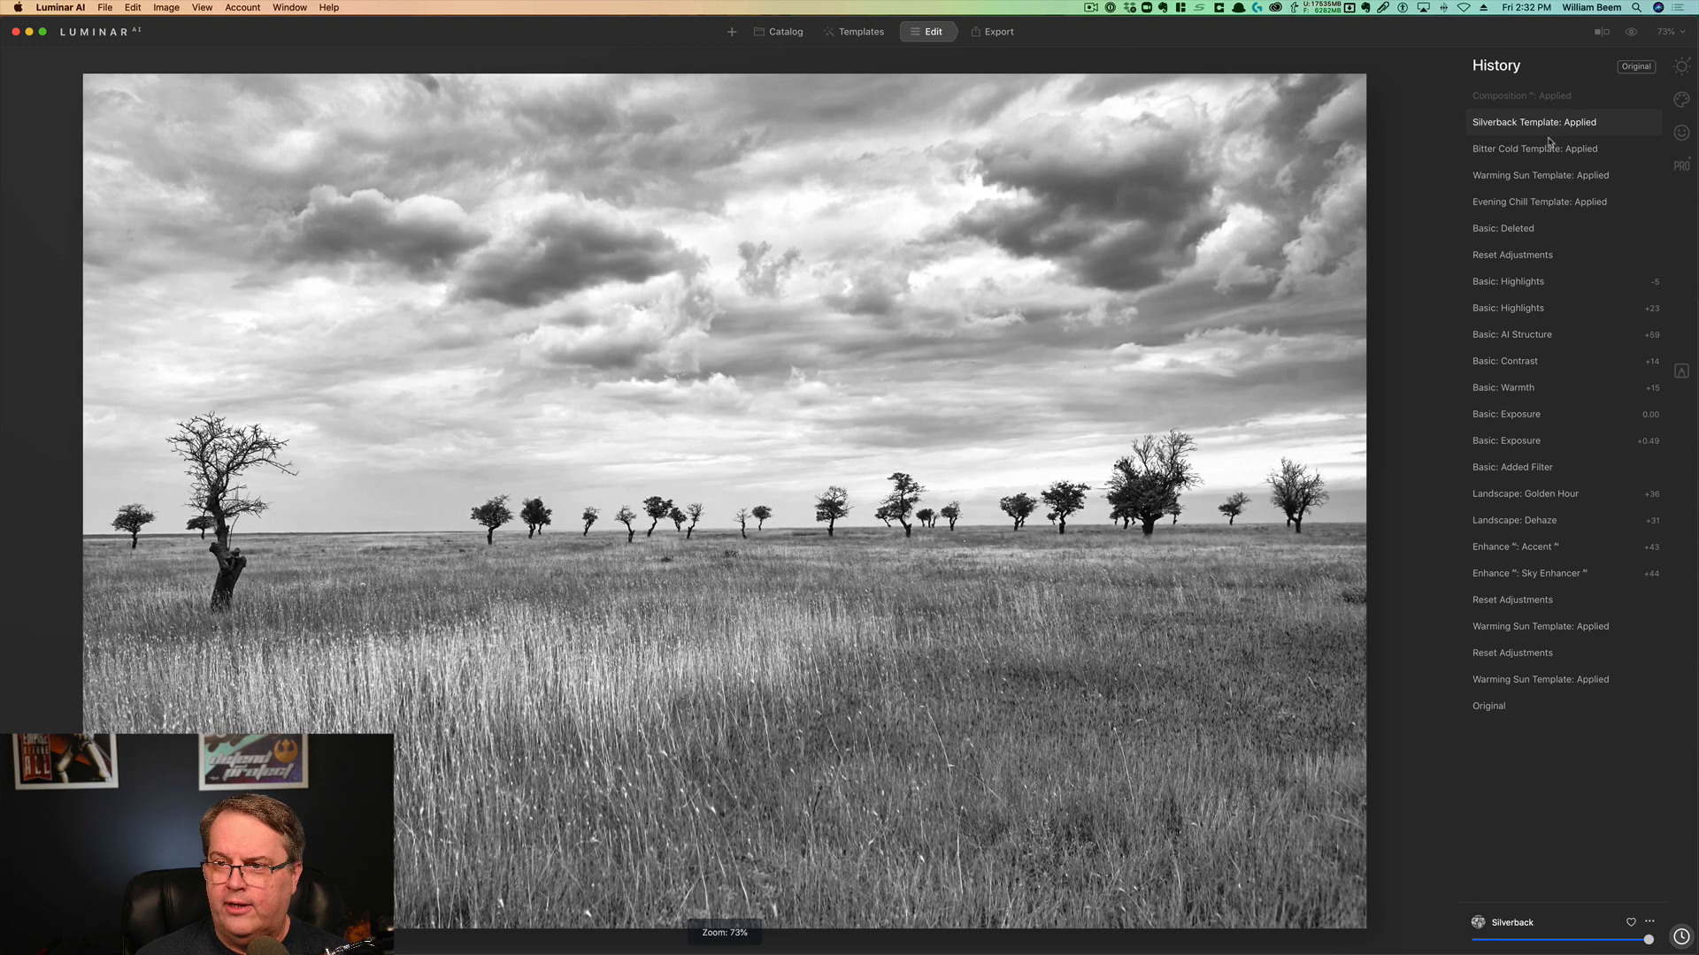
click(1548, 151)
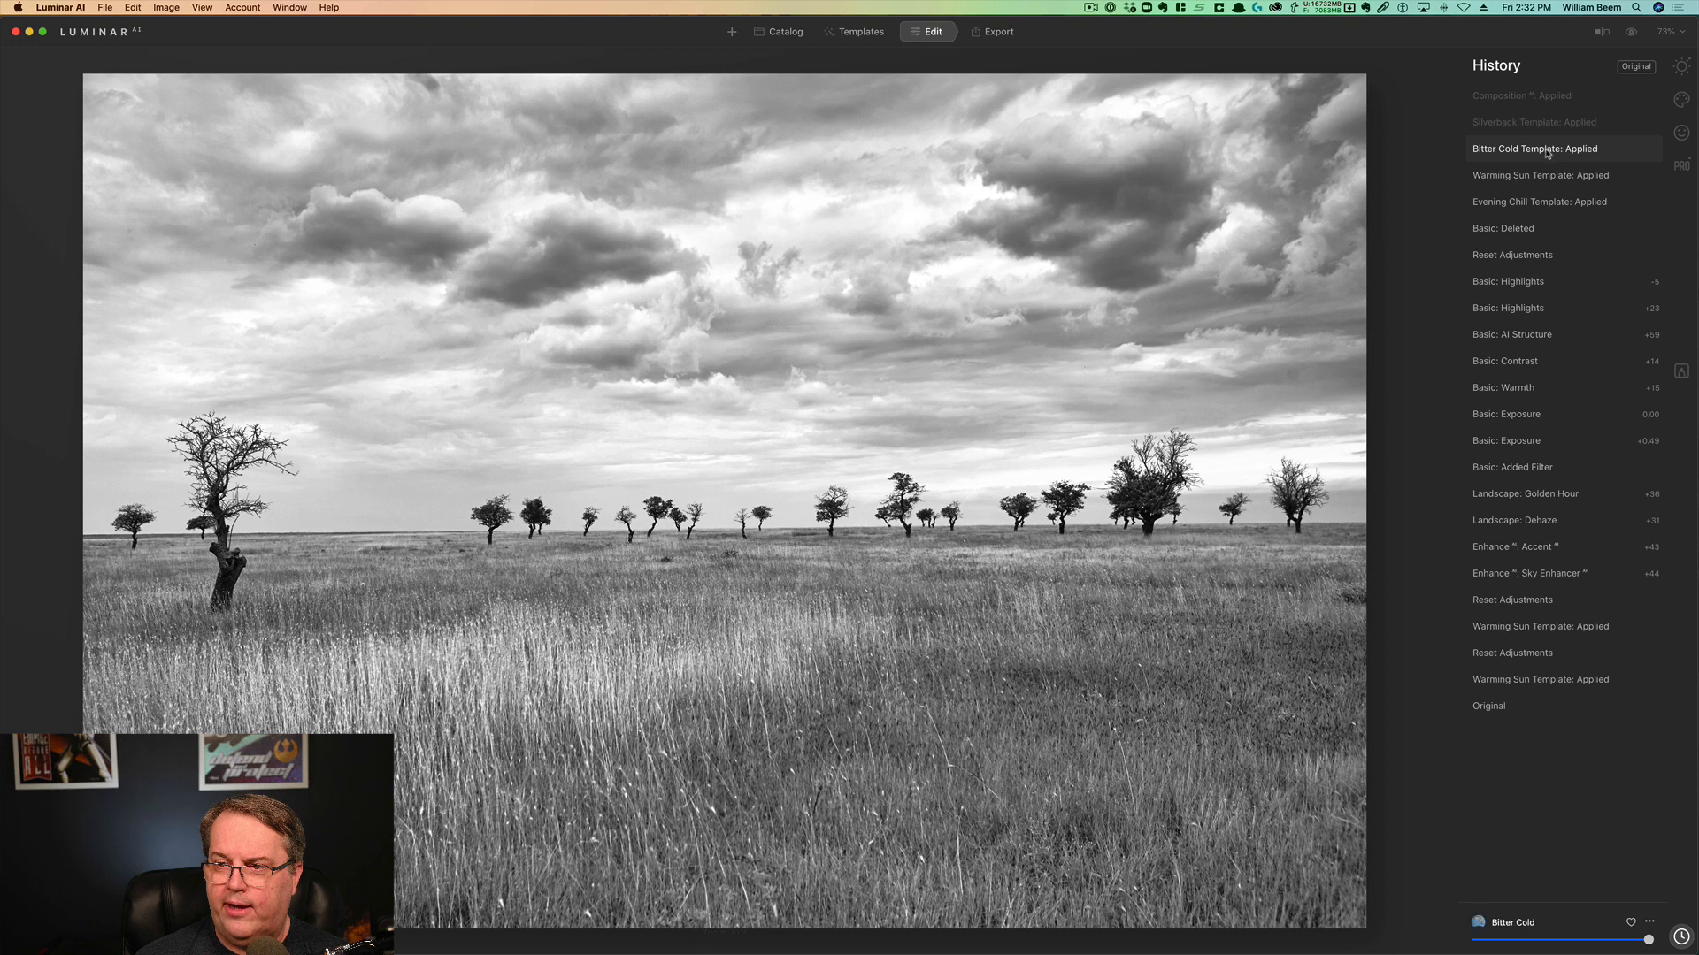
click(1550, 177)
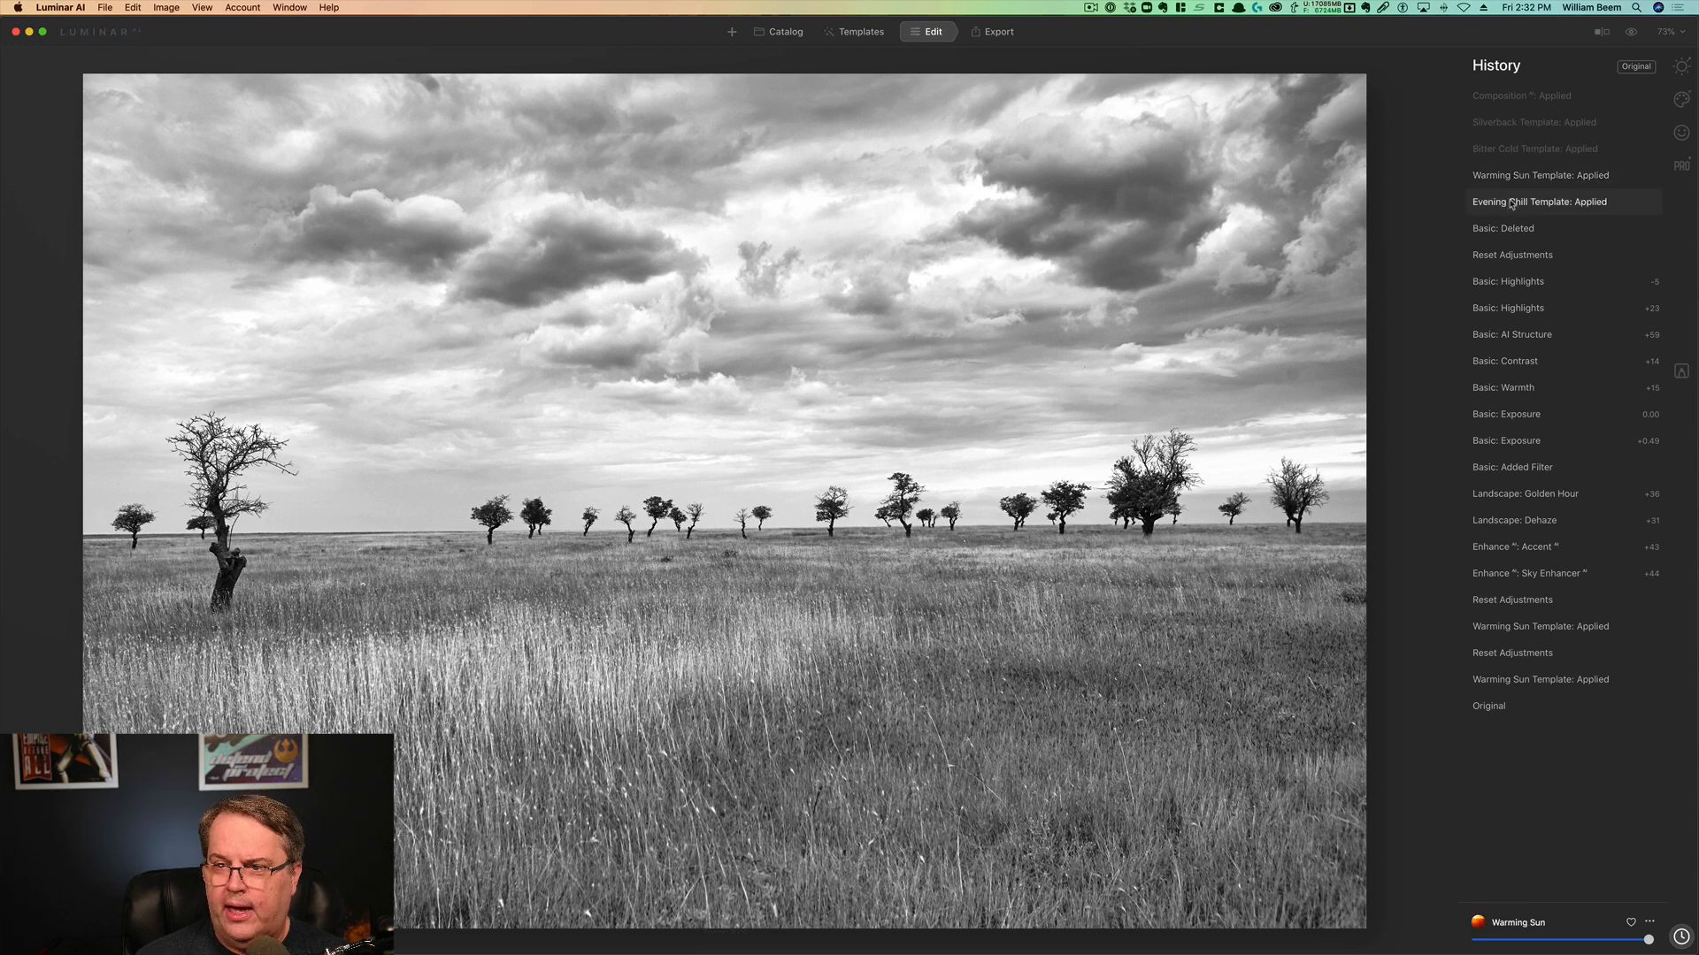
key(super+z)
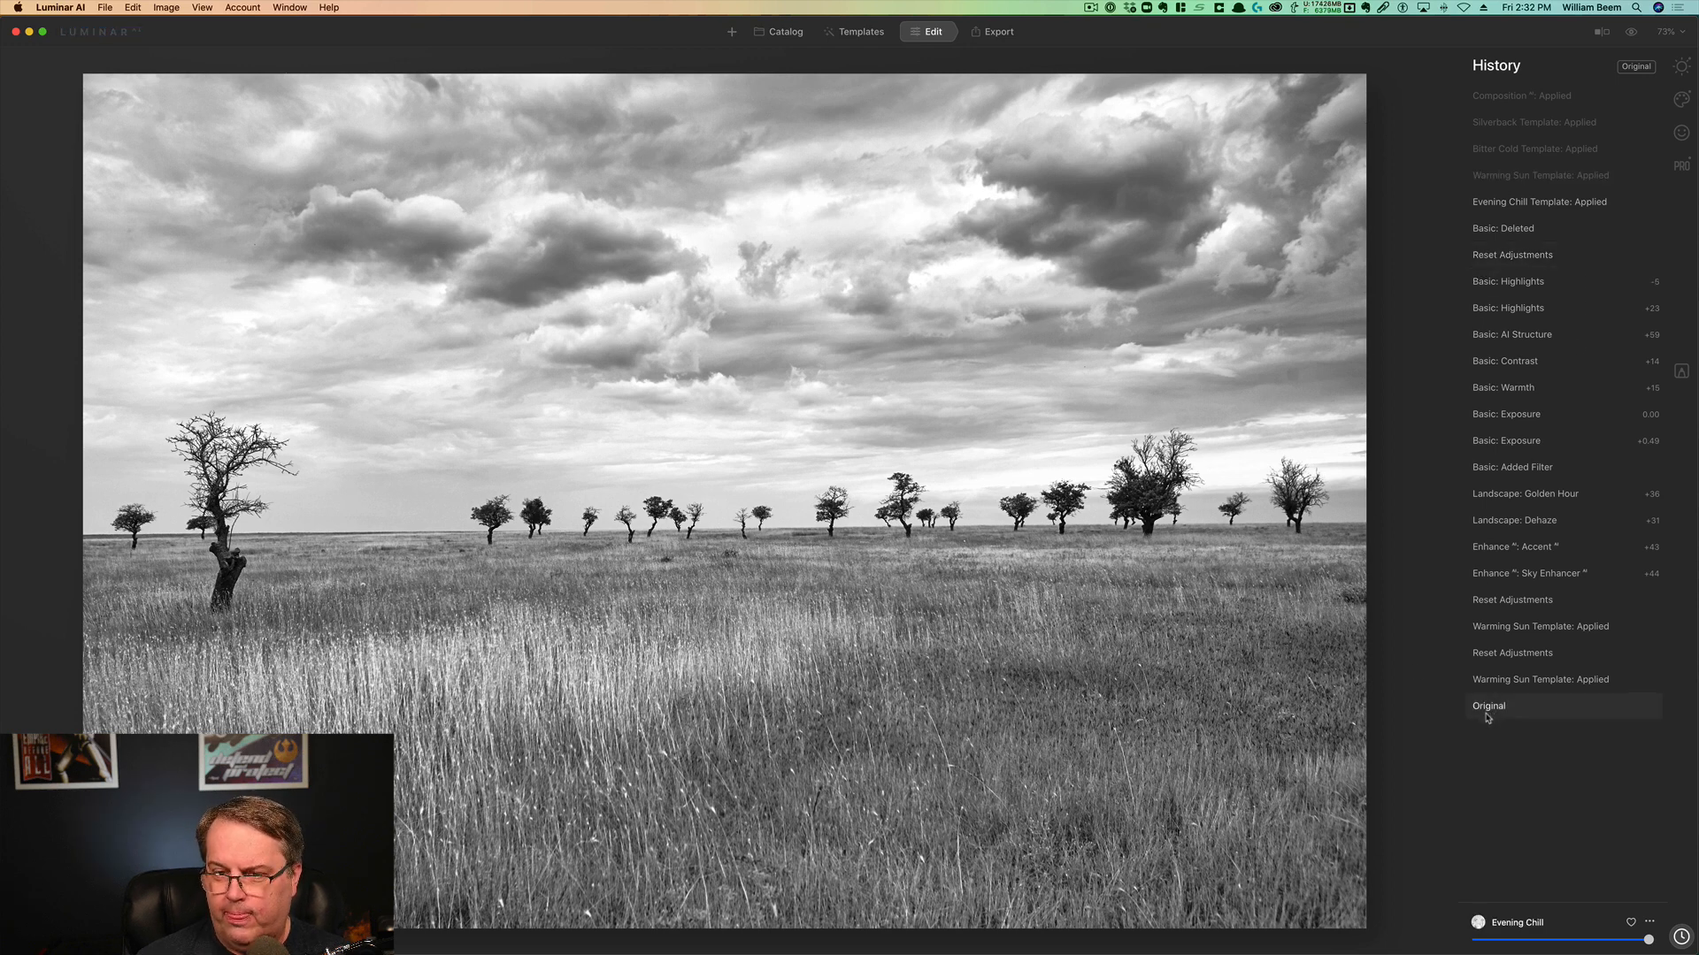
click(1488, 717)
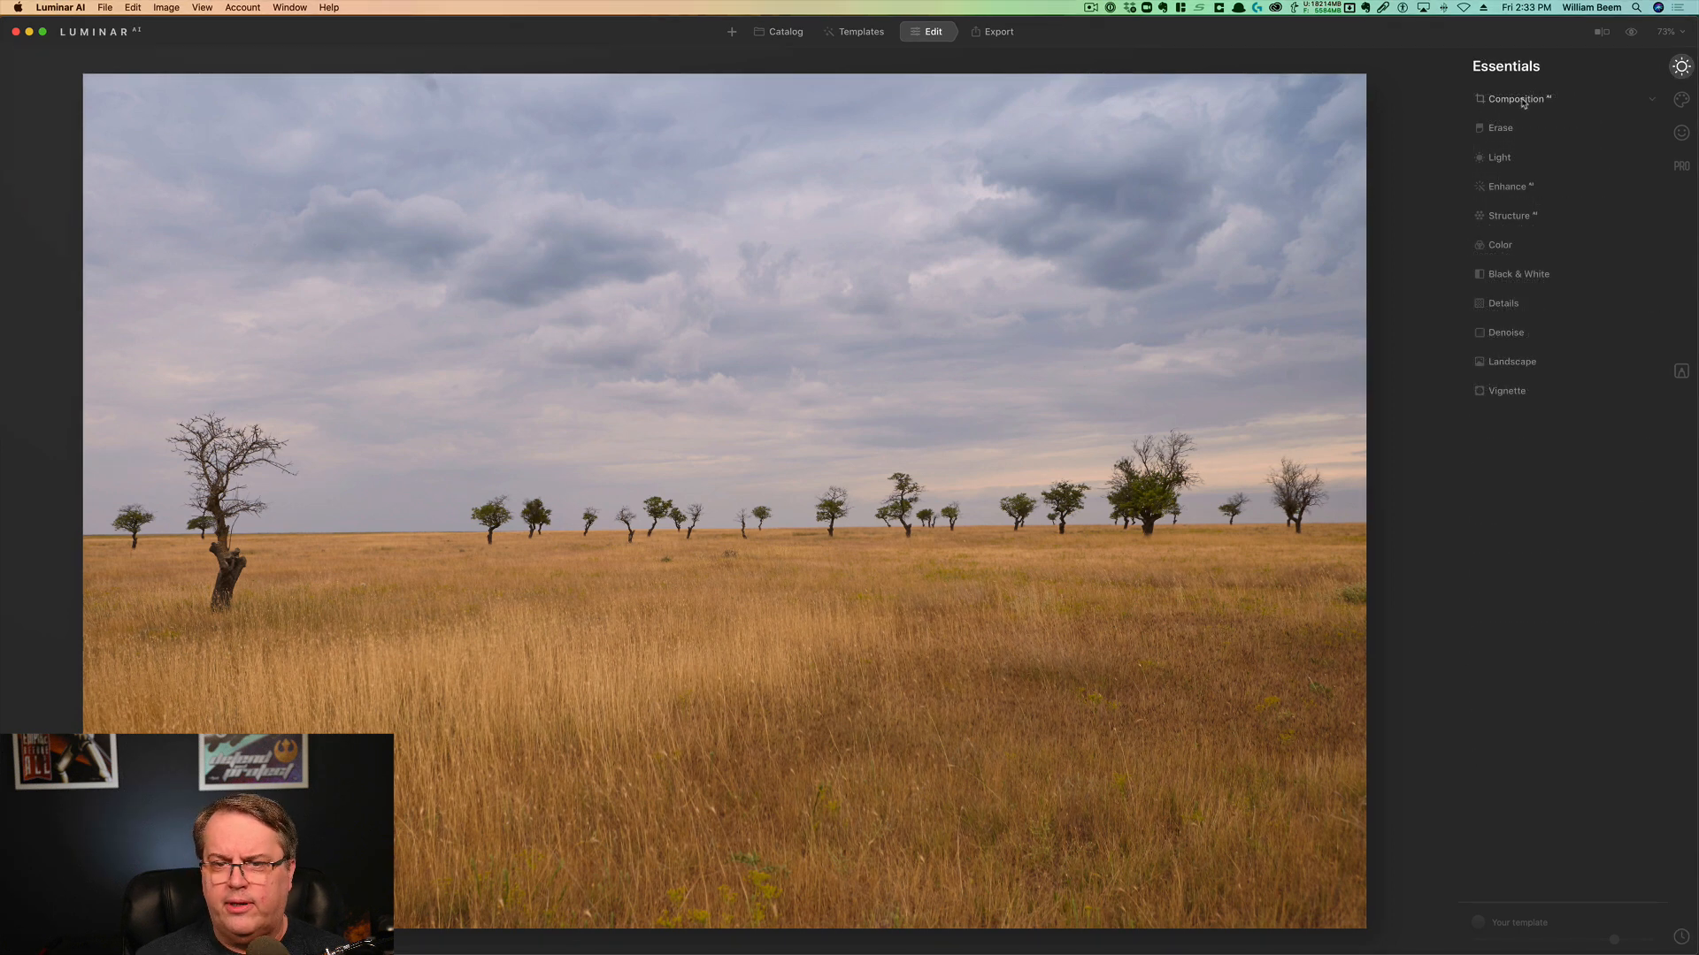
Crop the colour plain photo to 16:9, cutting away the upper sky and keeping the foreground grass
click(1523, 104)
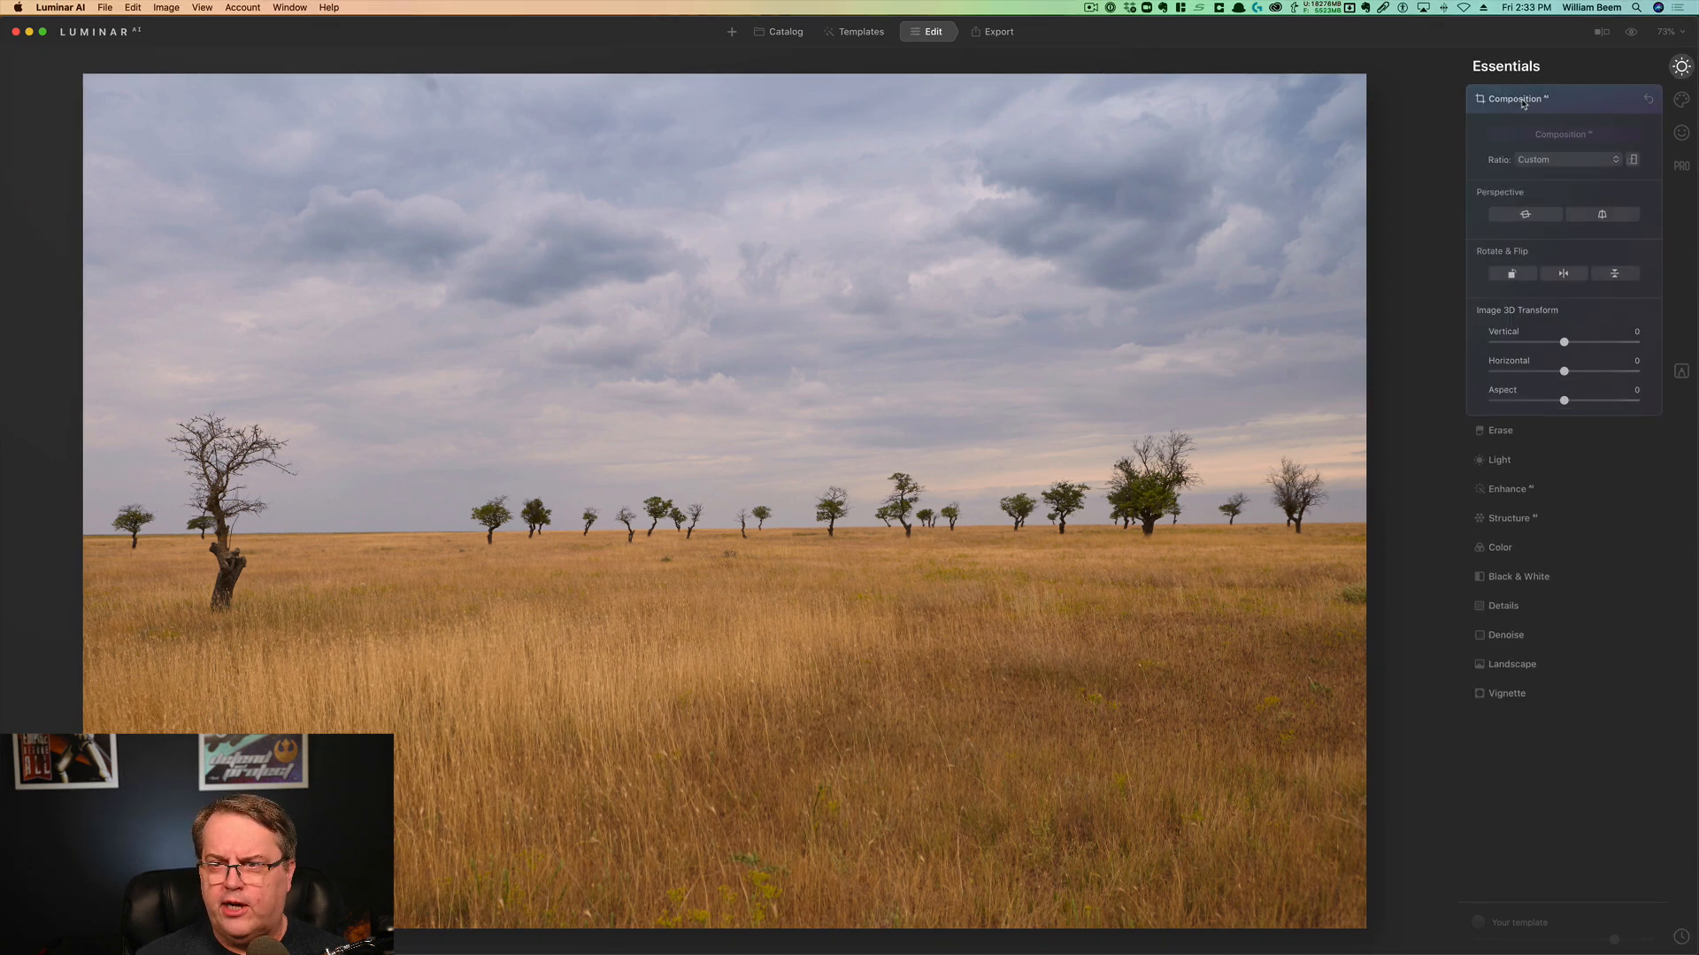
click(1559, 160)
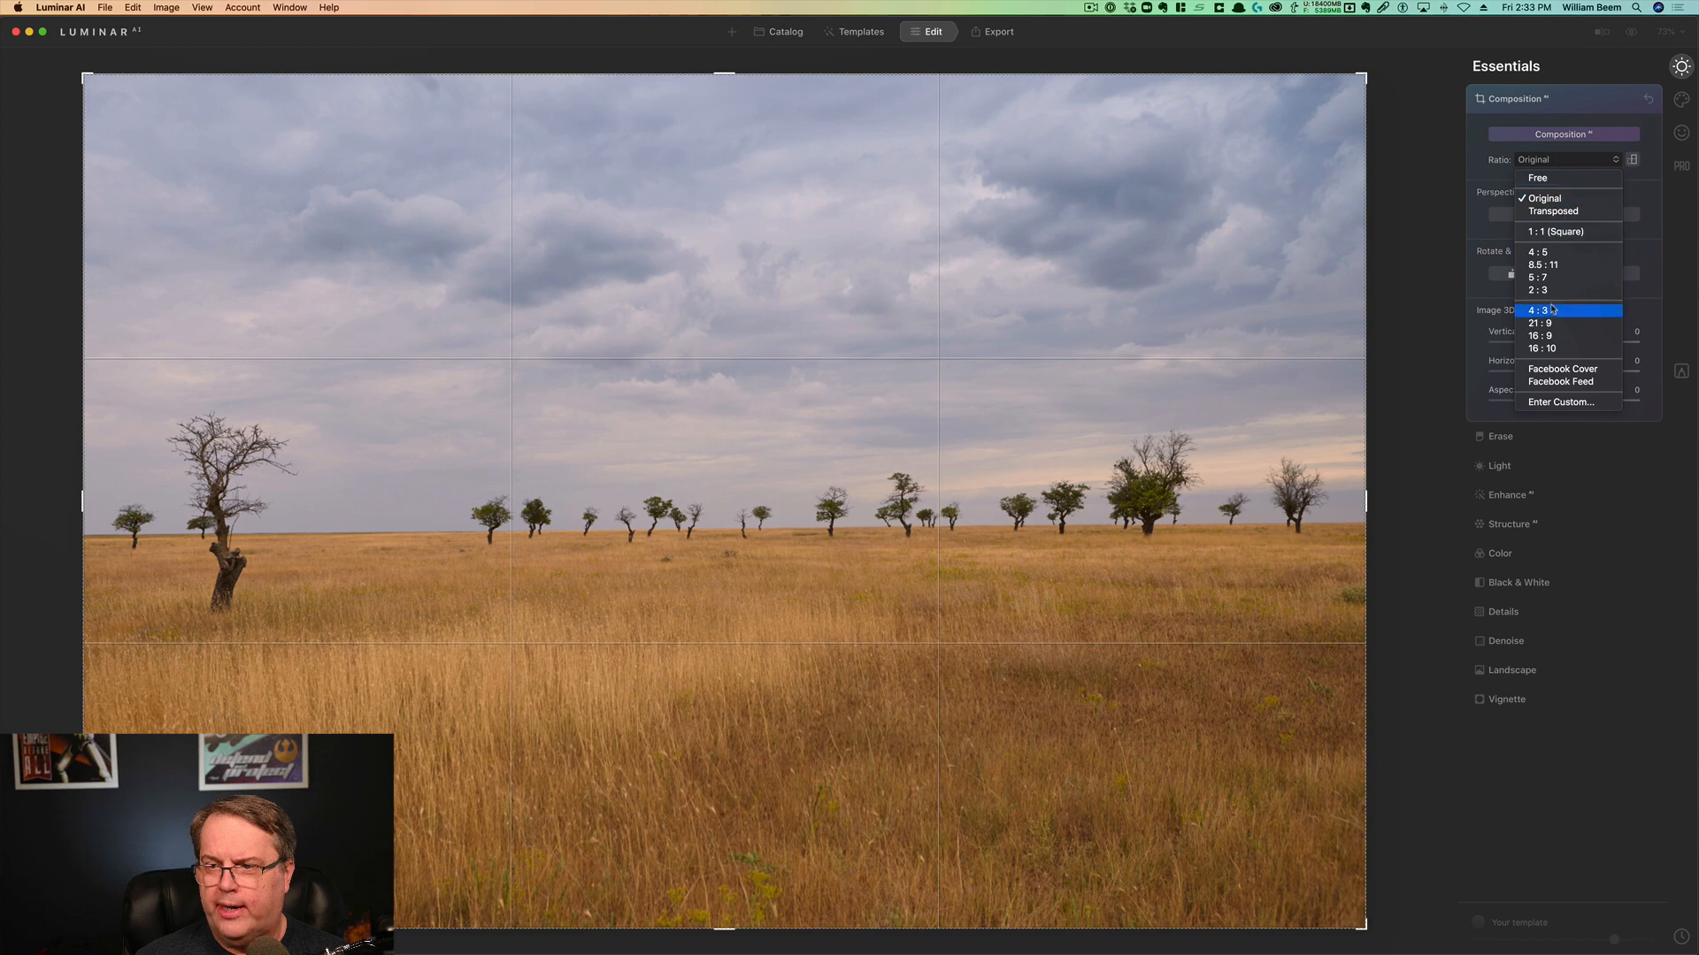
click(1550, 337)
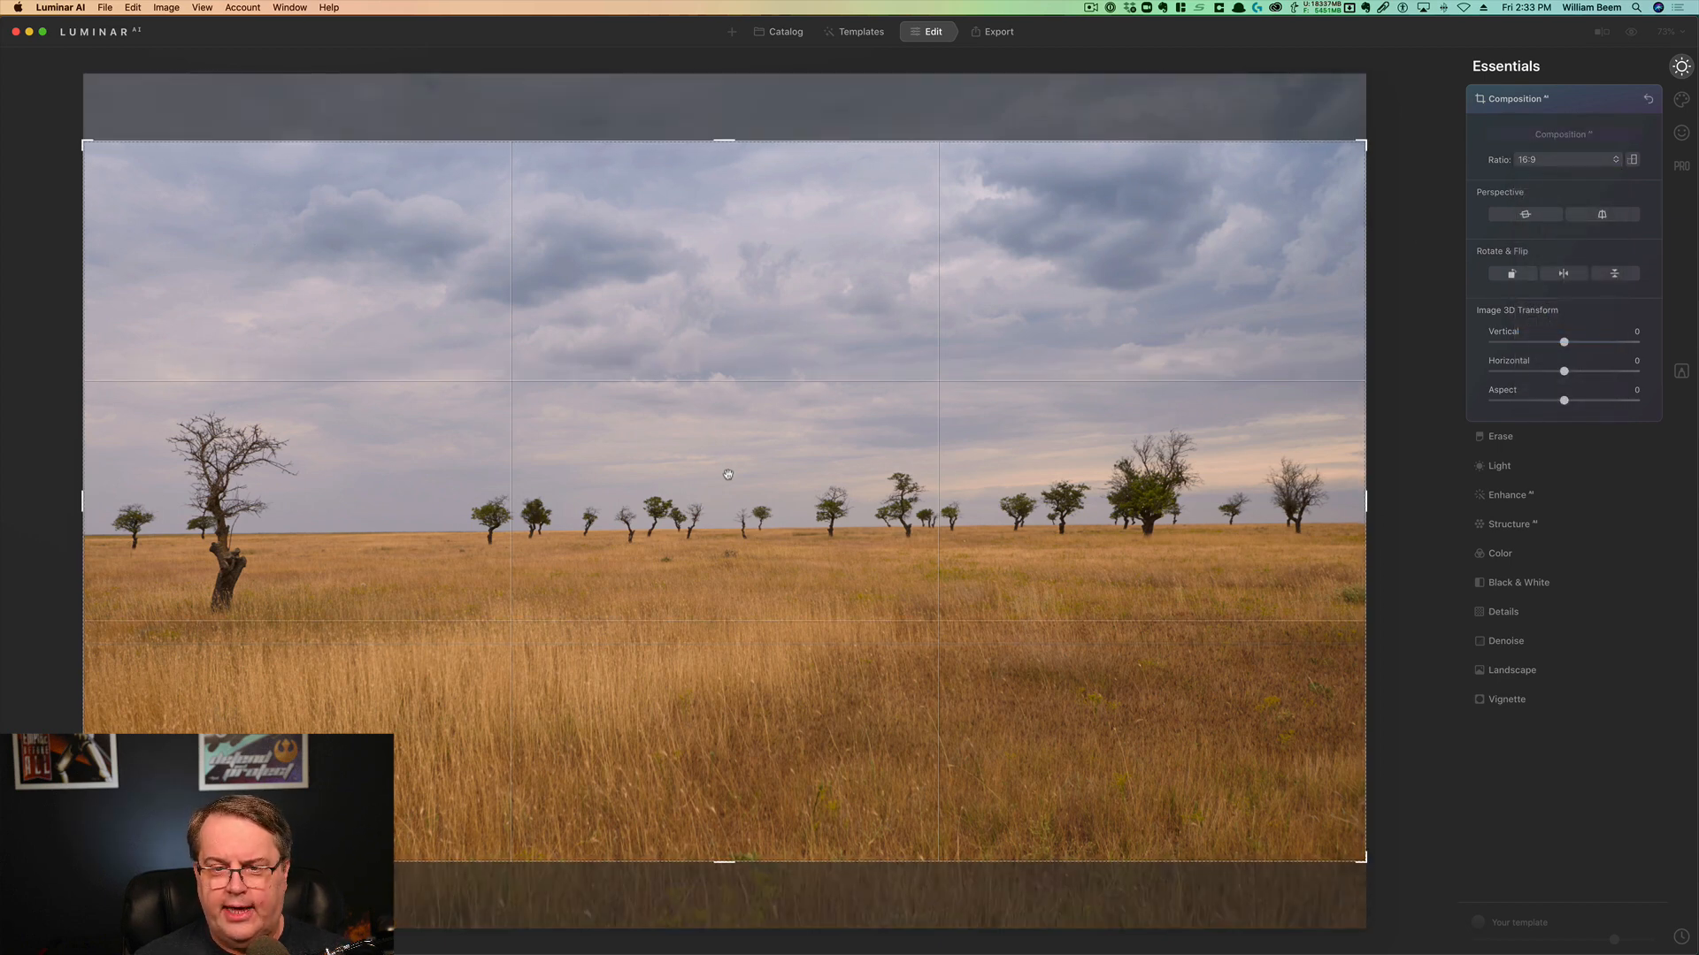
drag(729, 473, 705, 398)
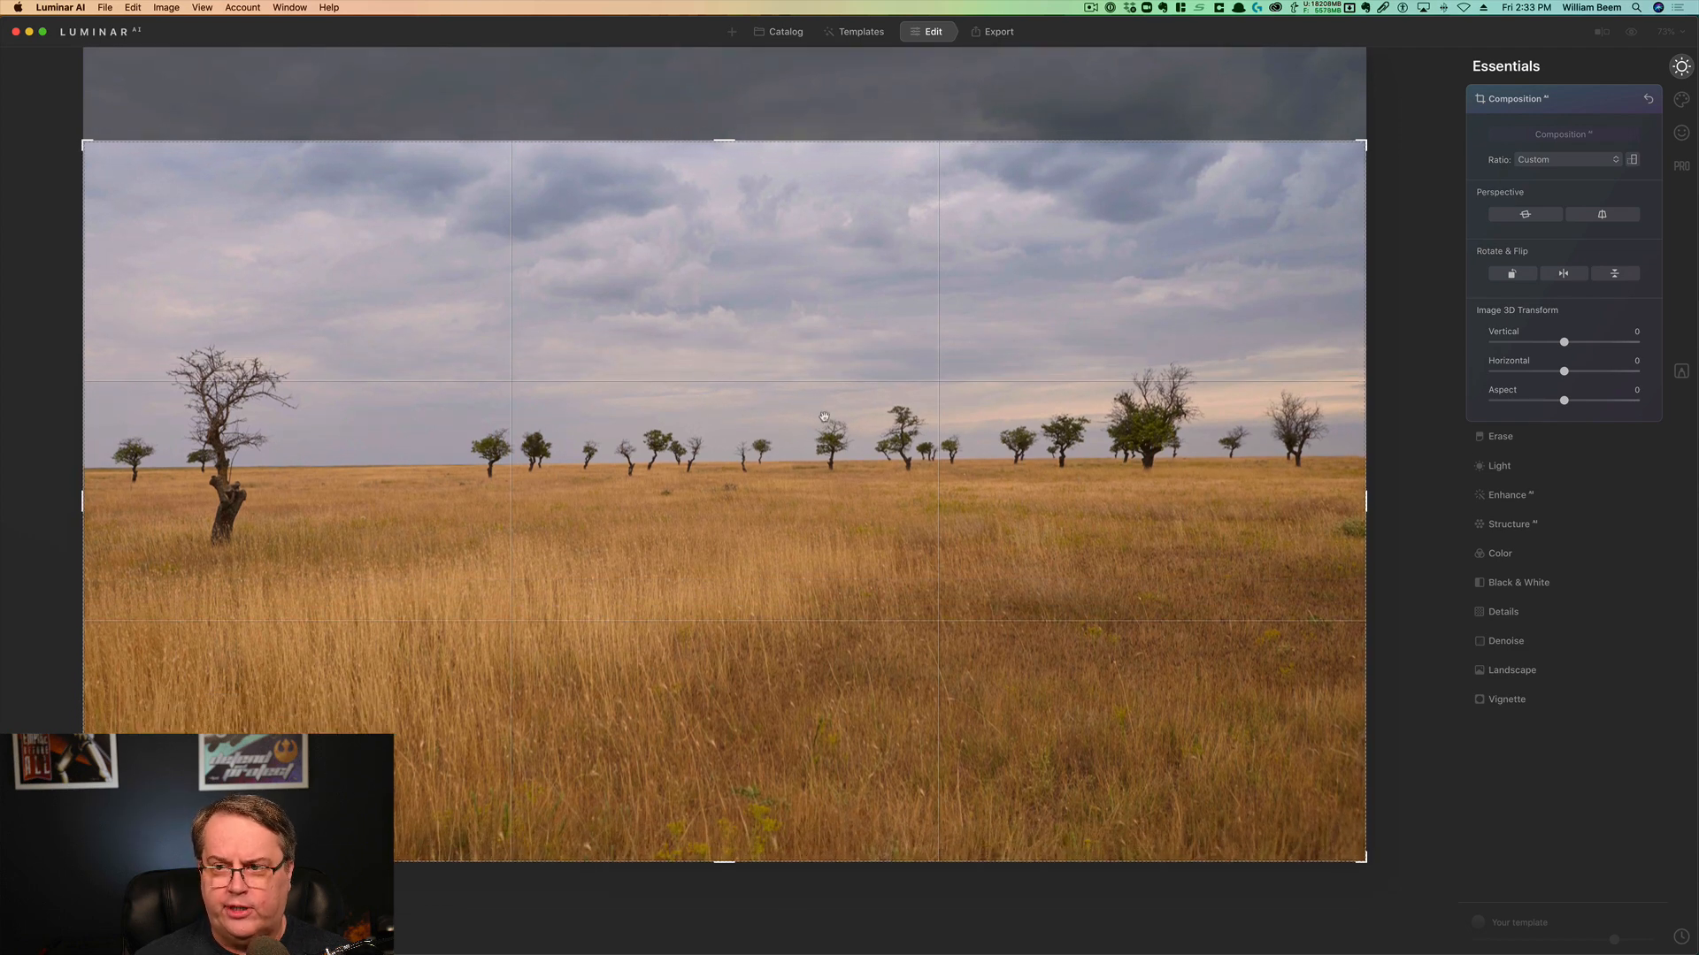
key(Return)
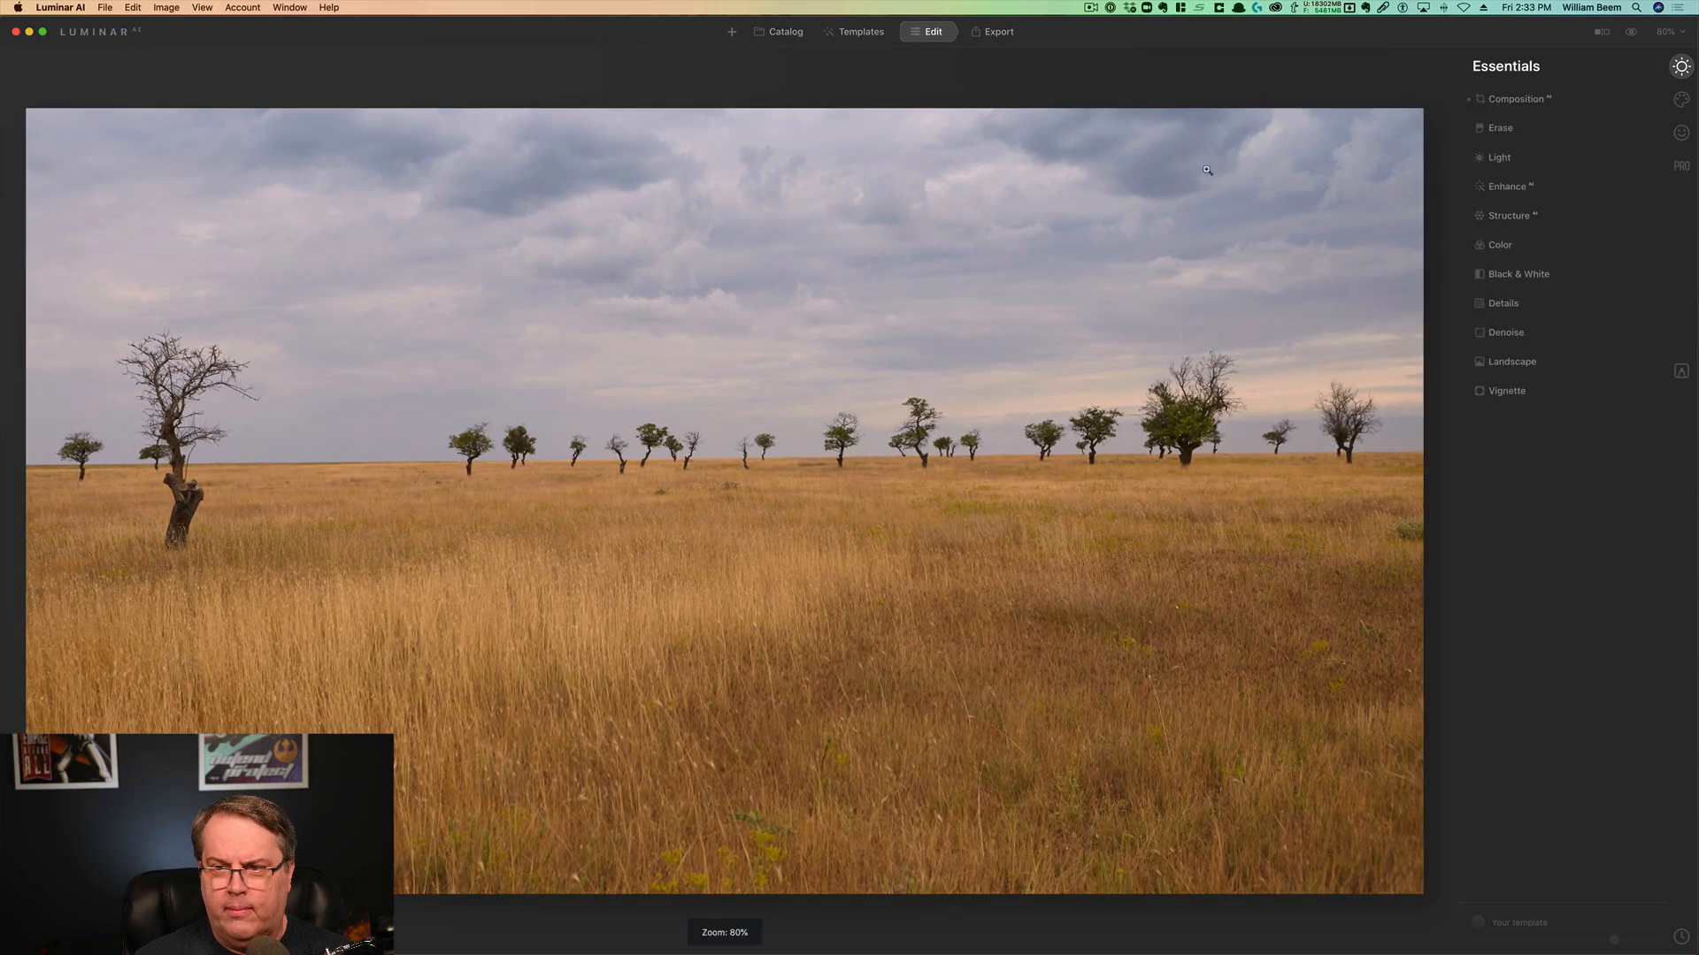
Set Accent AI to 52 in the Enhance AI tool
click(1544, 191)
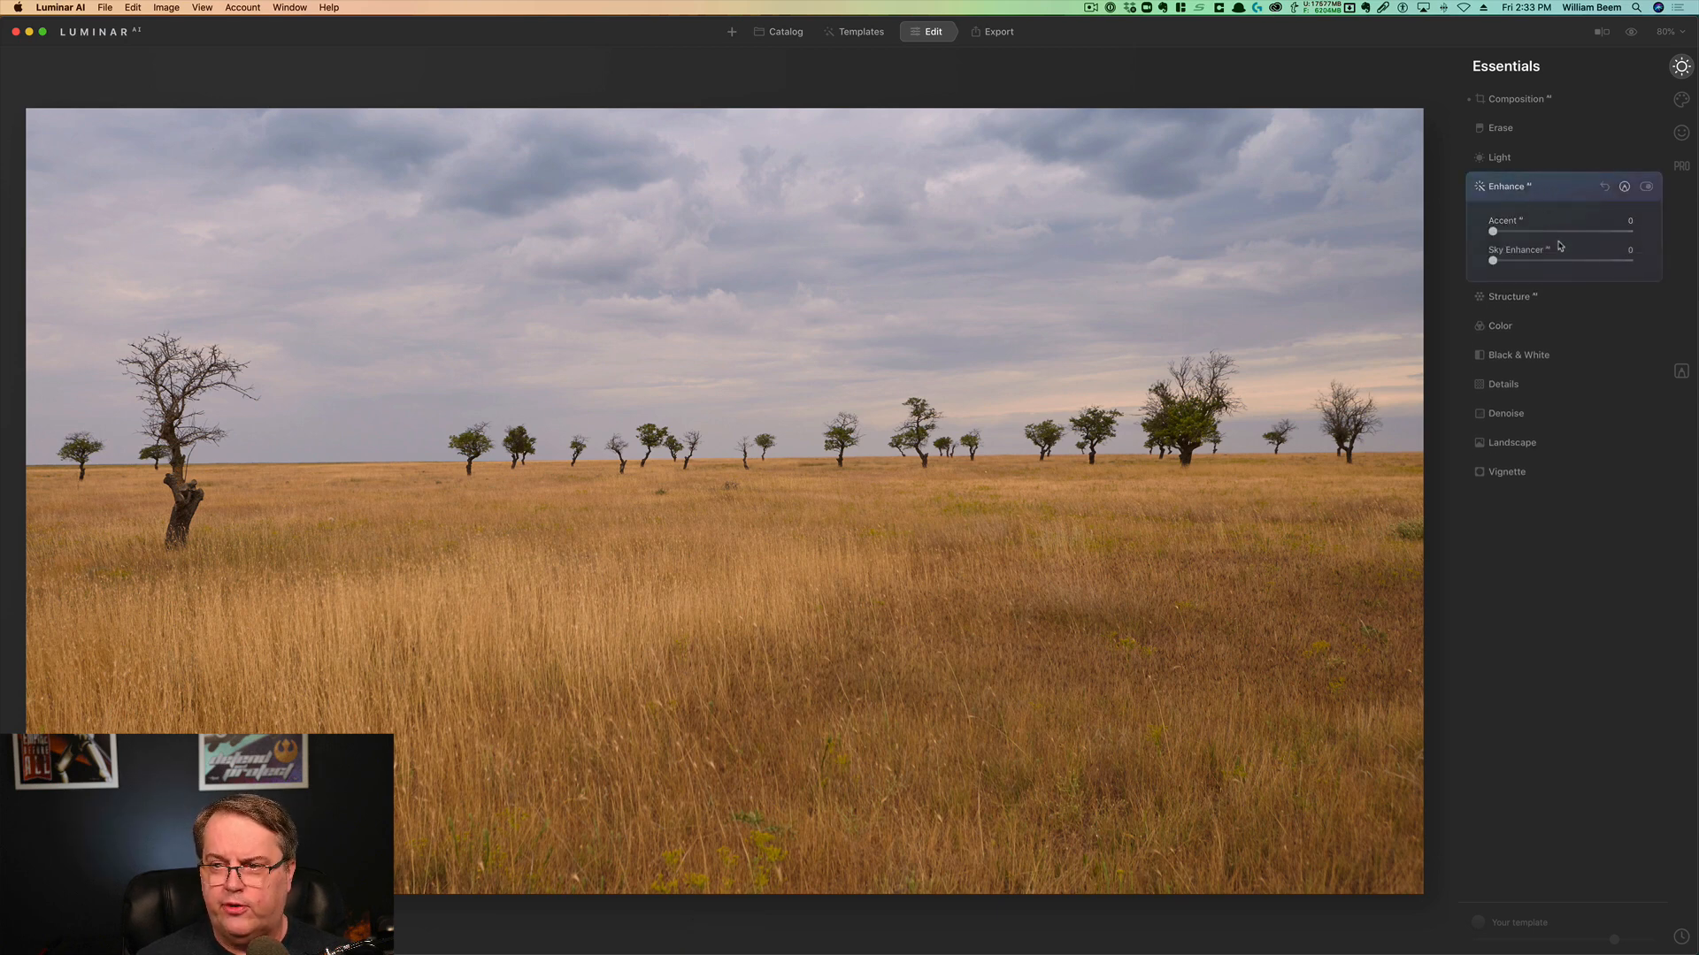
click(1562, 232)
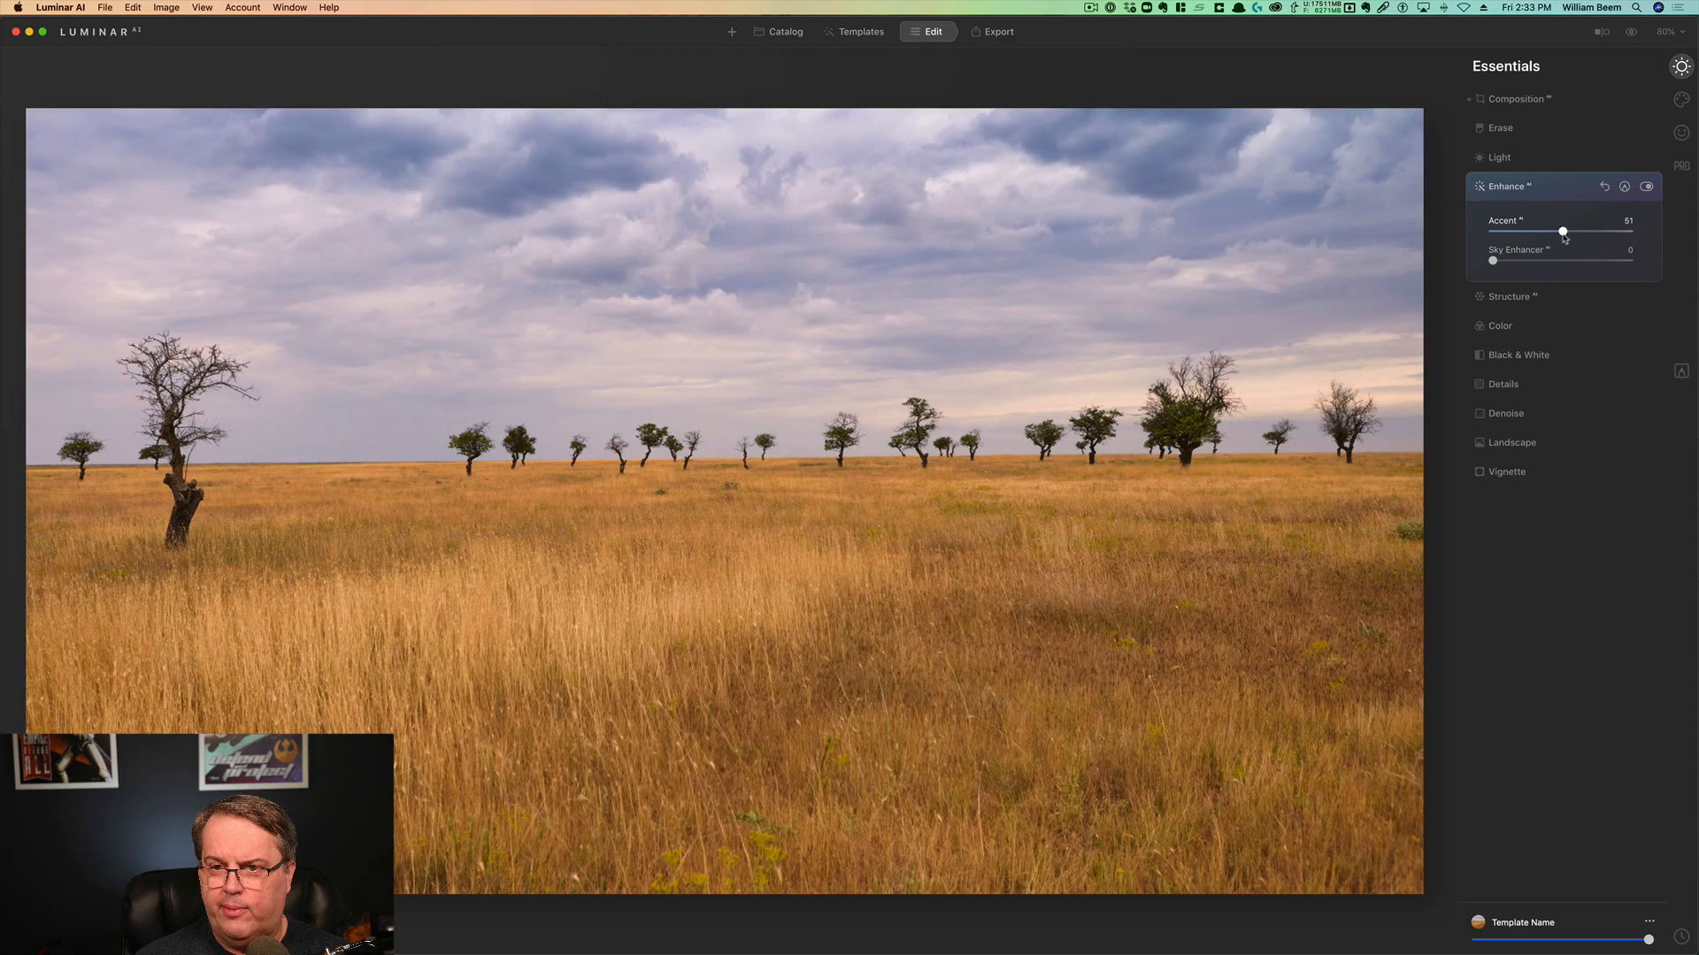
drag(1563, 241, 1564, 241)
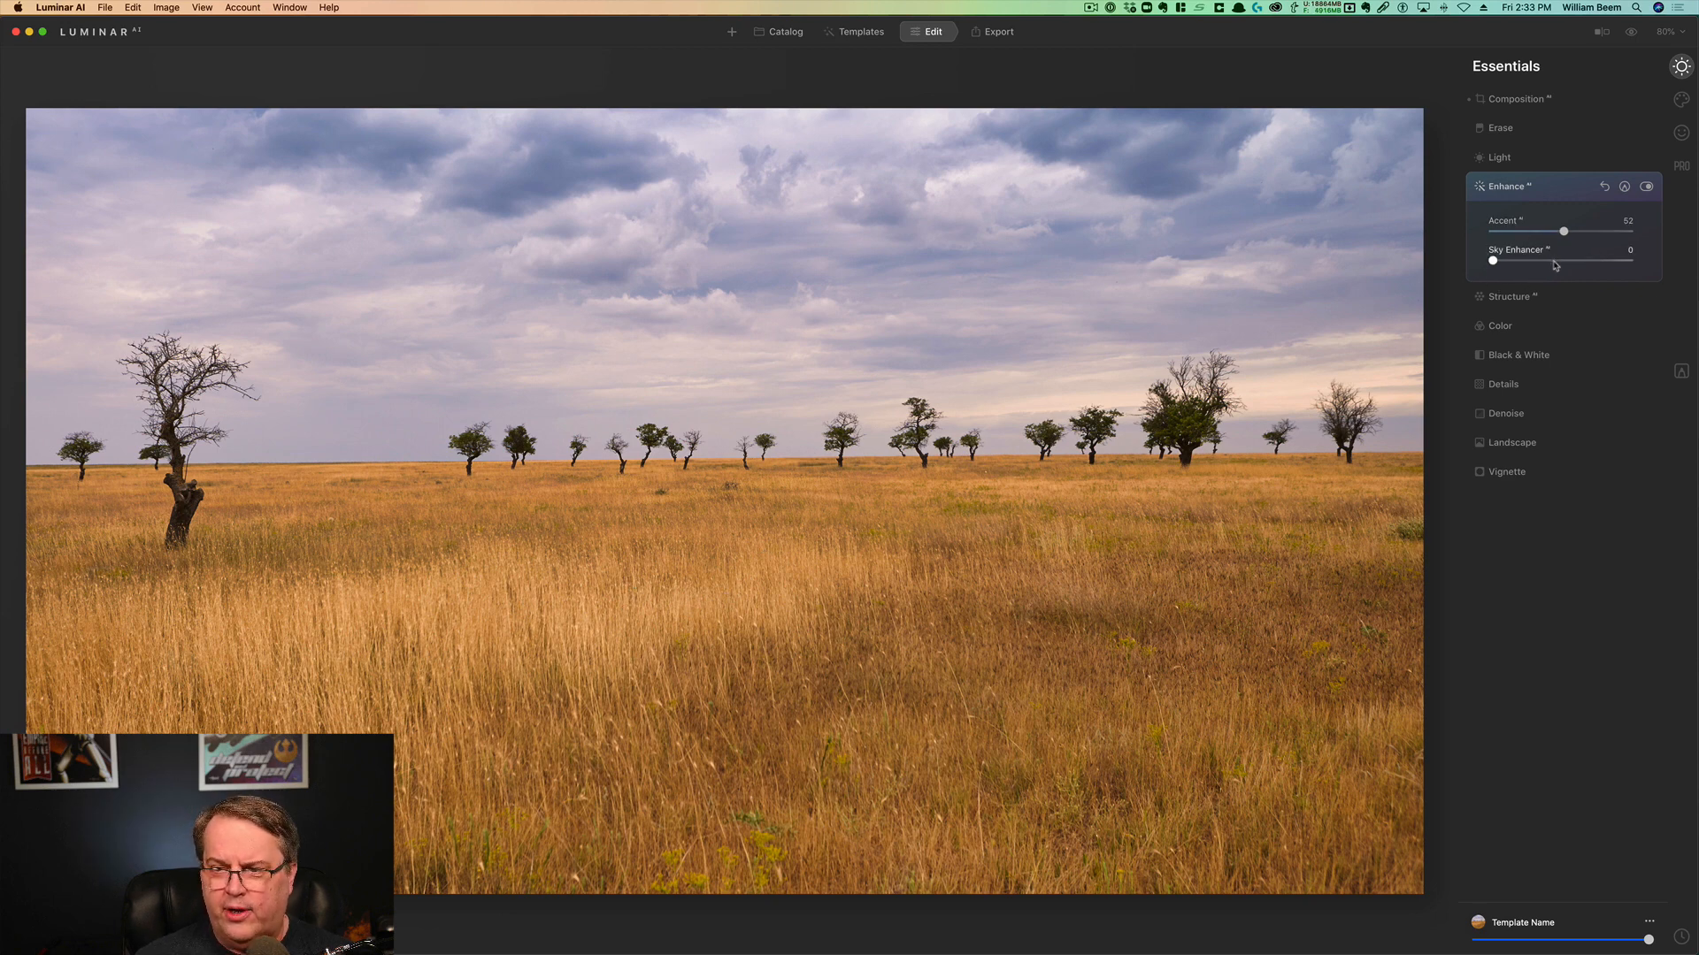
Try Sky Enhancer AI at 53, 22 and 20 on the clouds, and return it to 0
click(1565, 261)
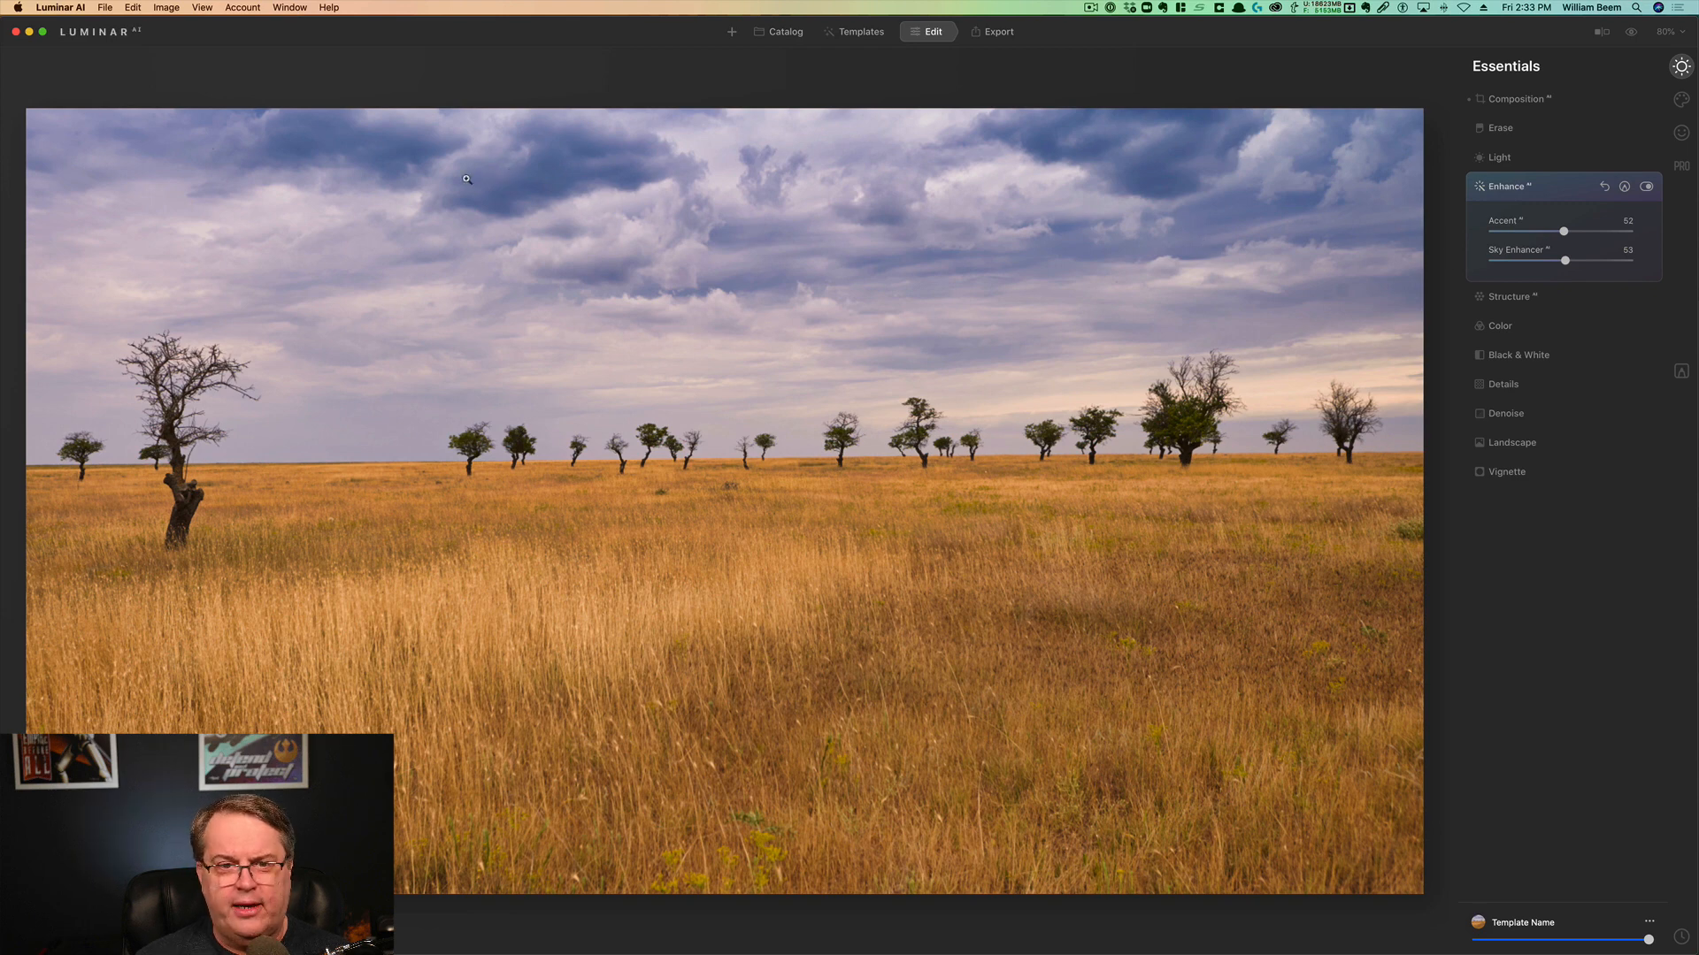
click(1523, 261)
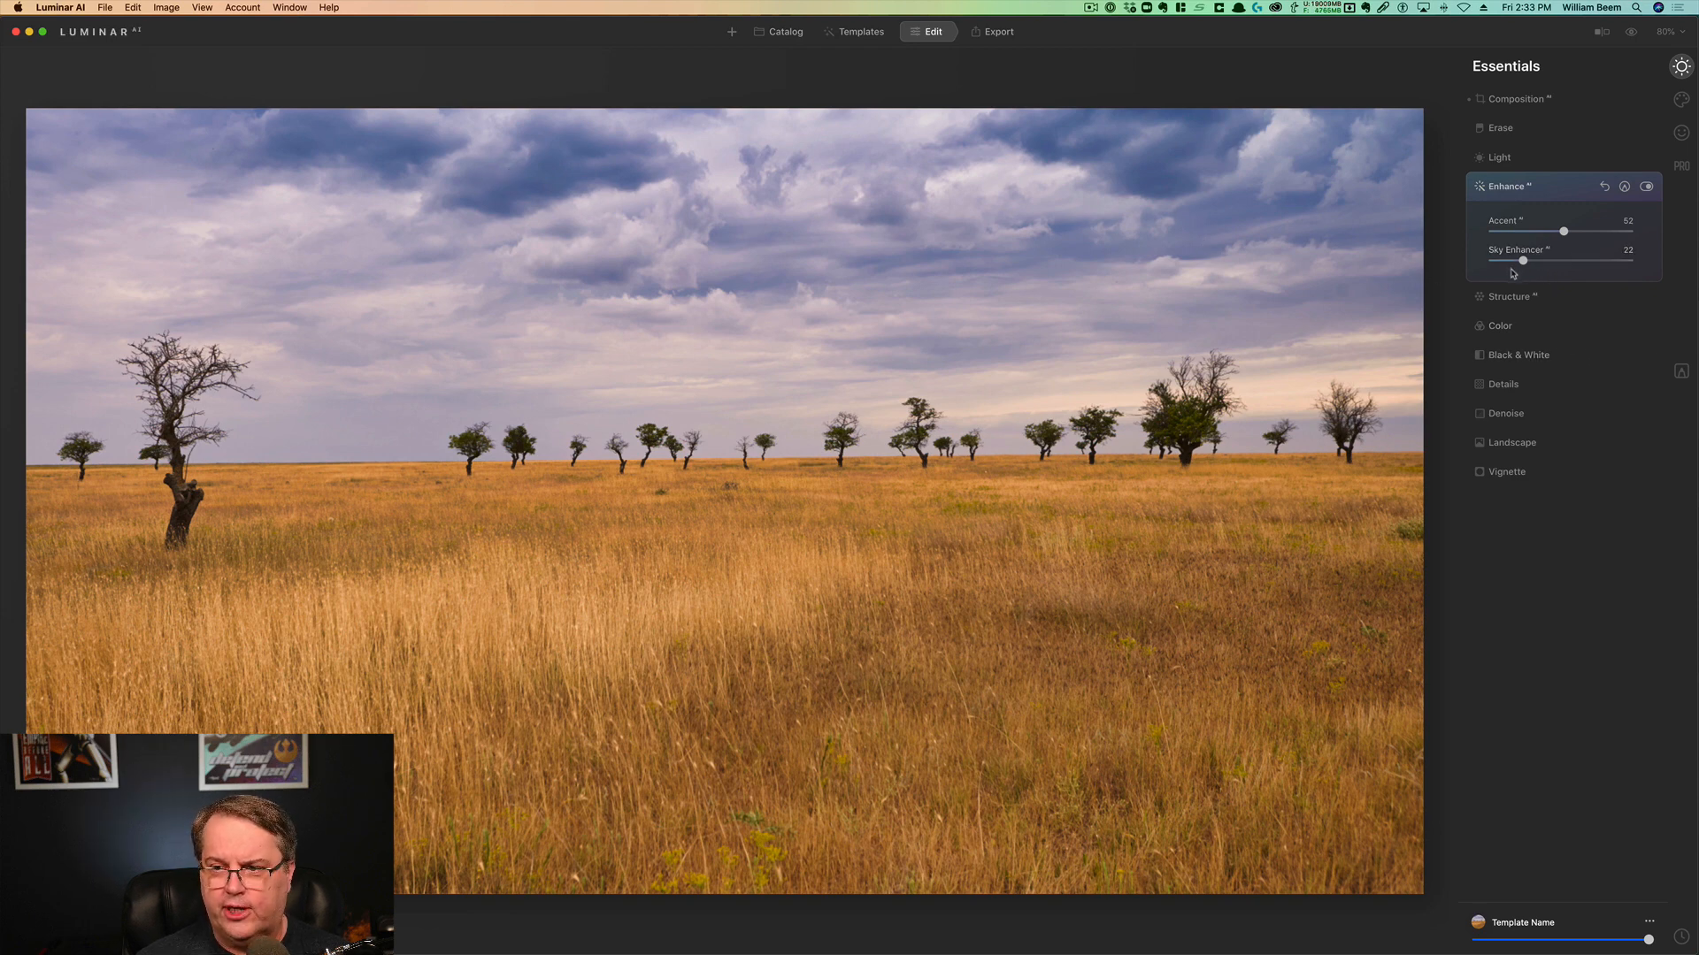
click(1520, 261)
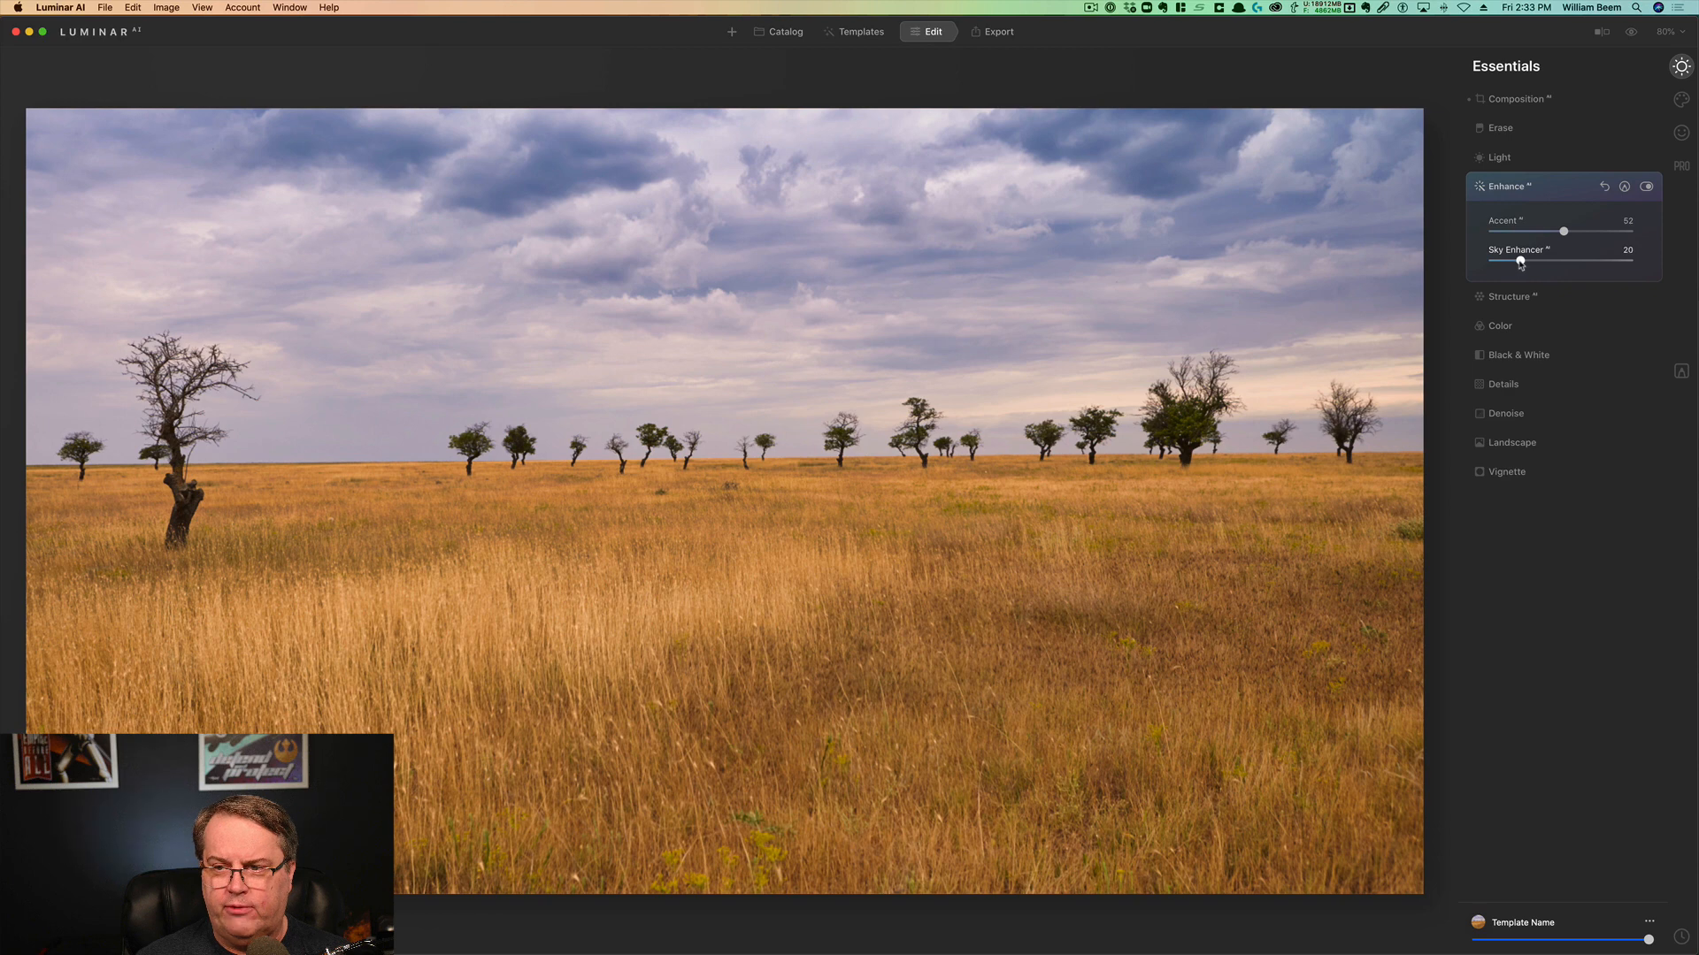
drag(1520, 263, 1473, 265)
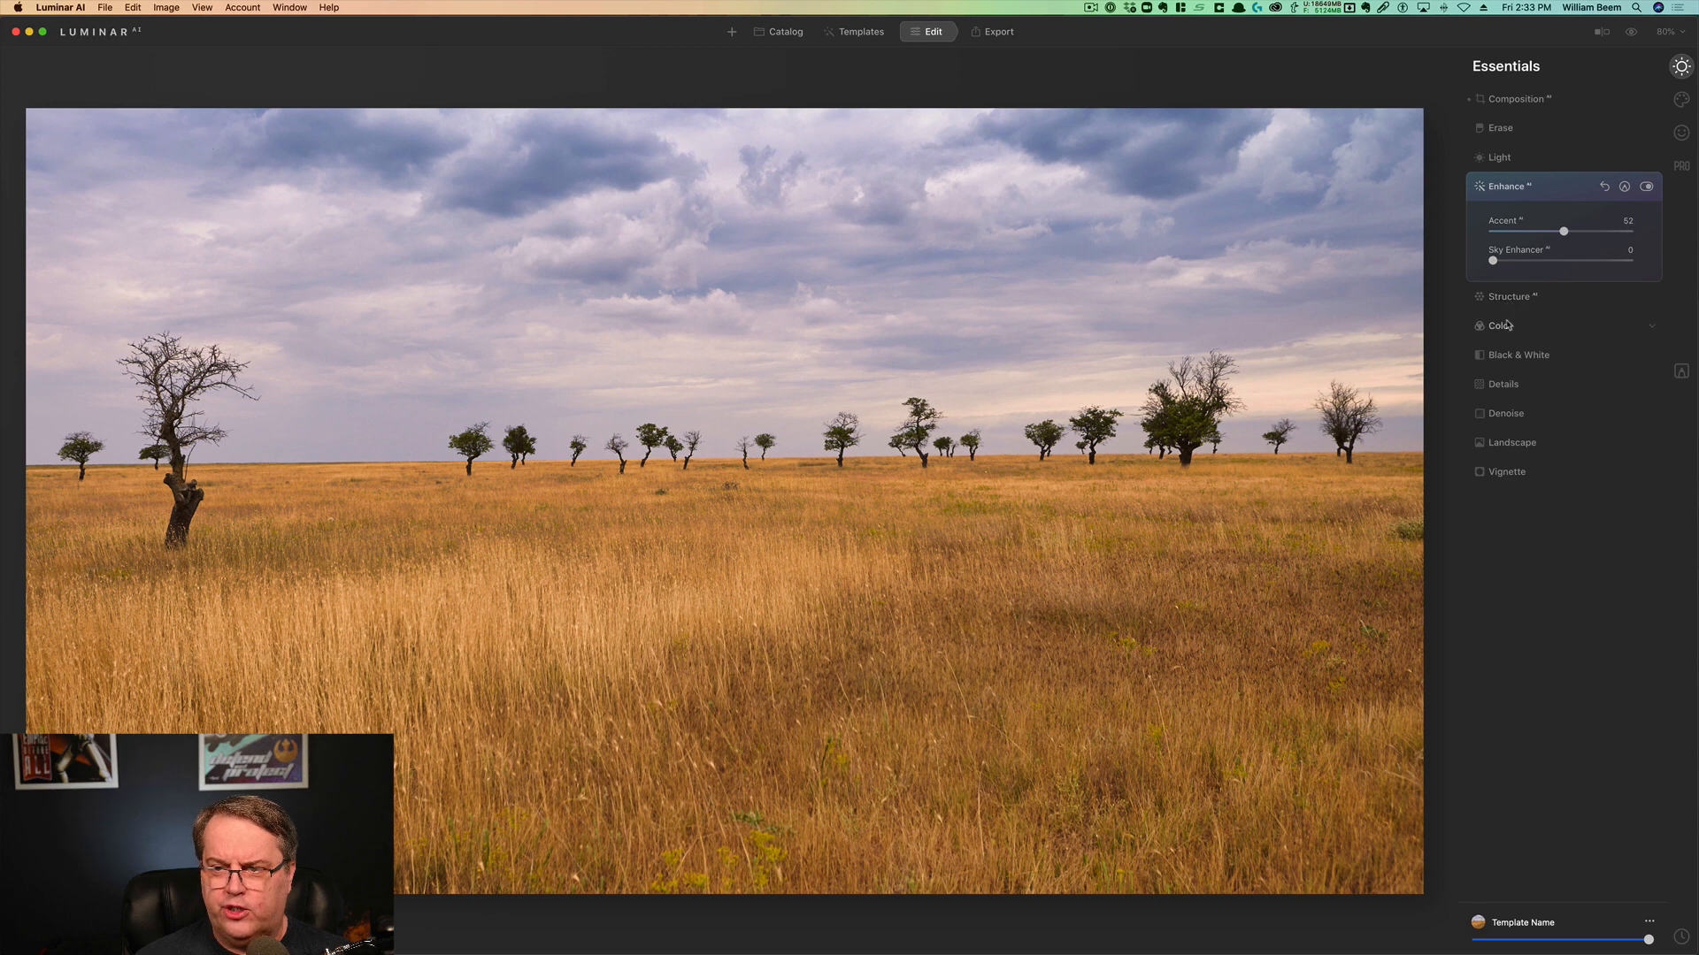
Try a Golden Hour amount of 28 in the Landscape tool, and return it to 0
click(1515, 443)
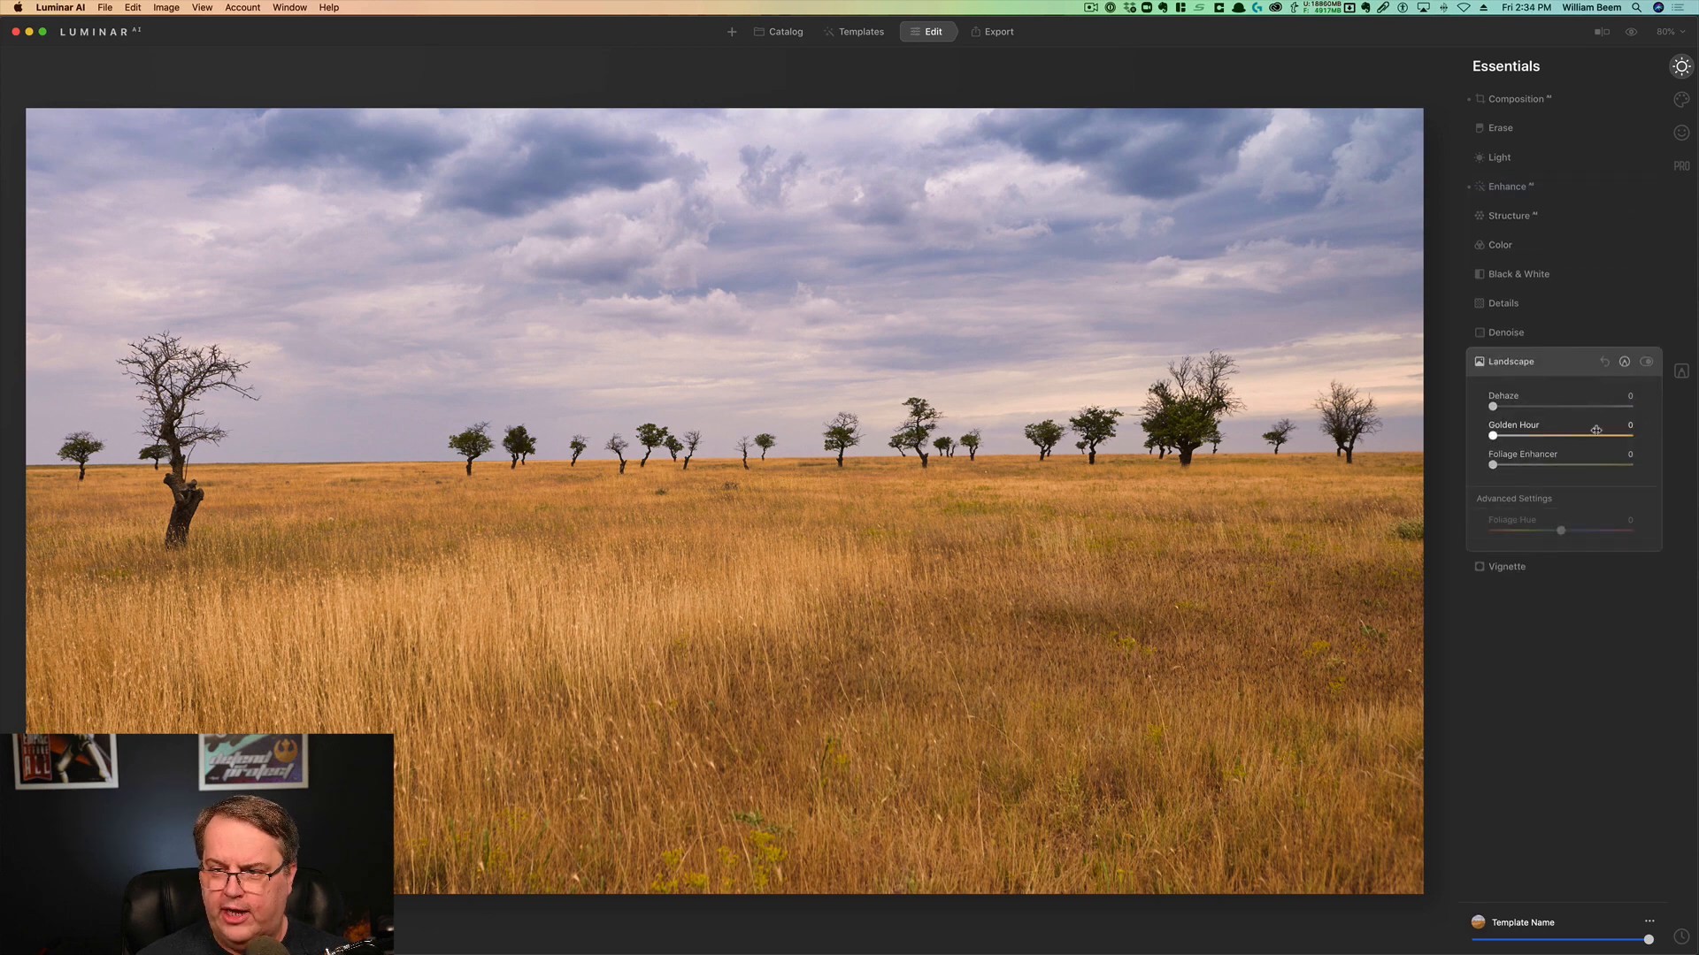
drag(1526, 437, 1529, 446)
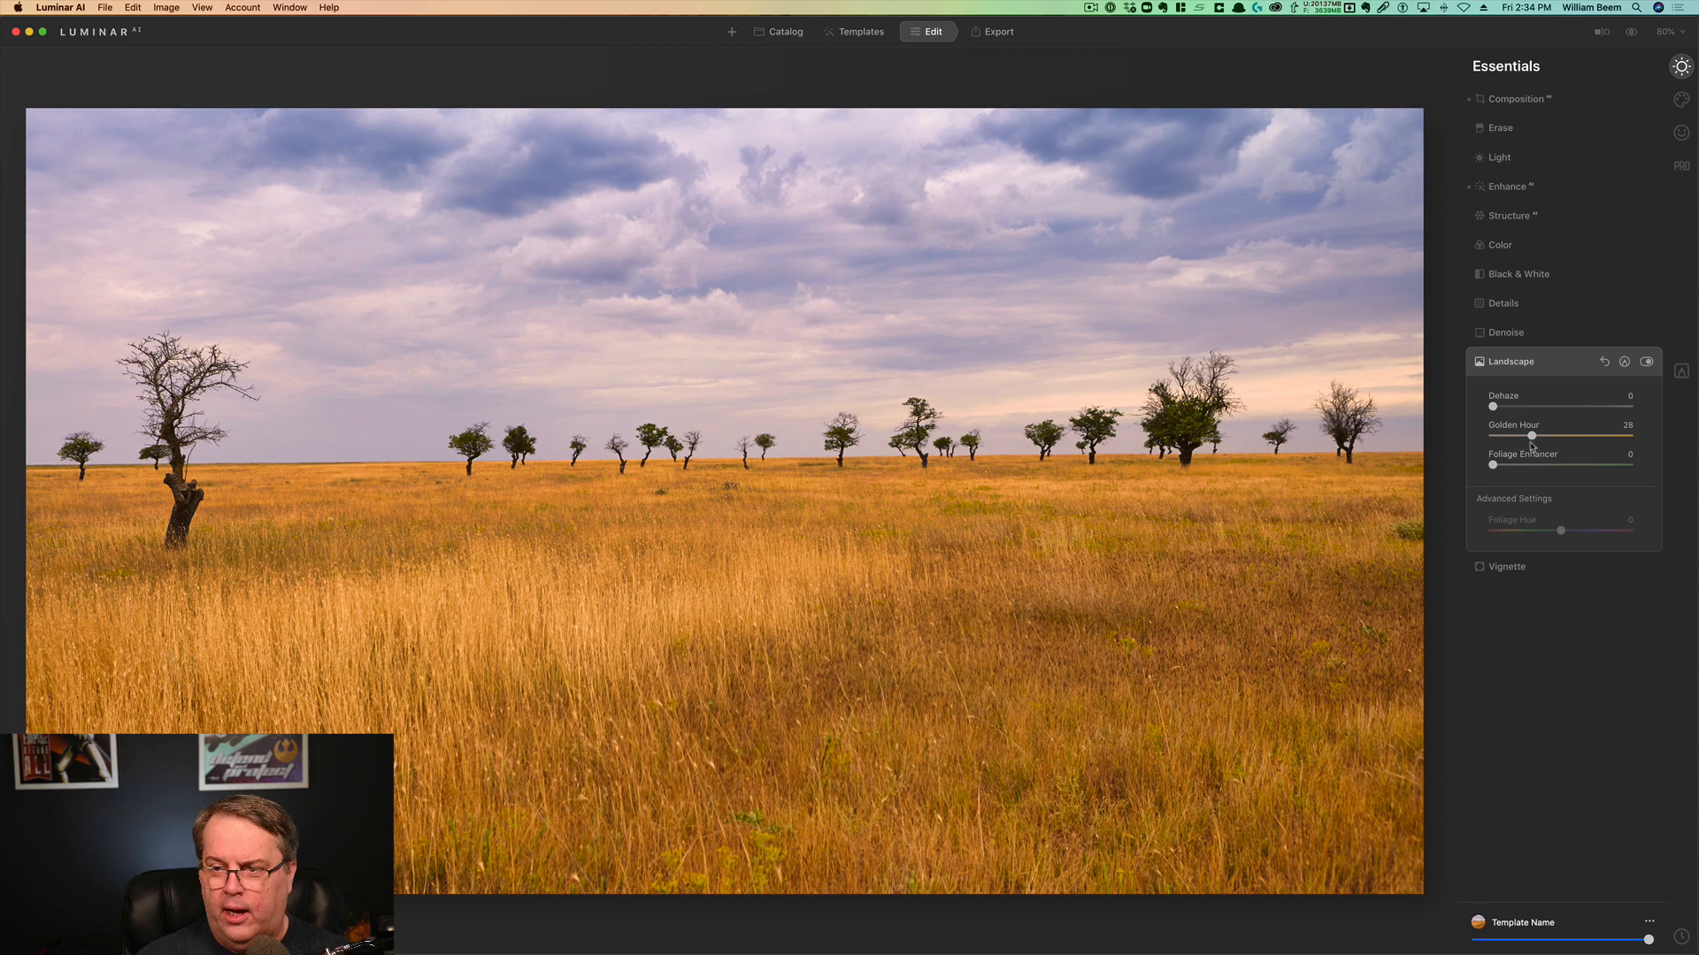
drag(1531, 439, 1490, 439)
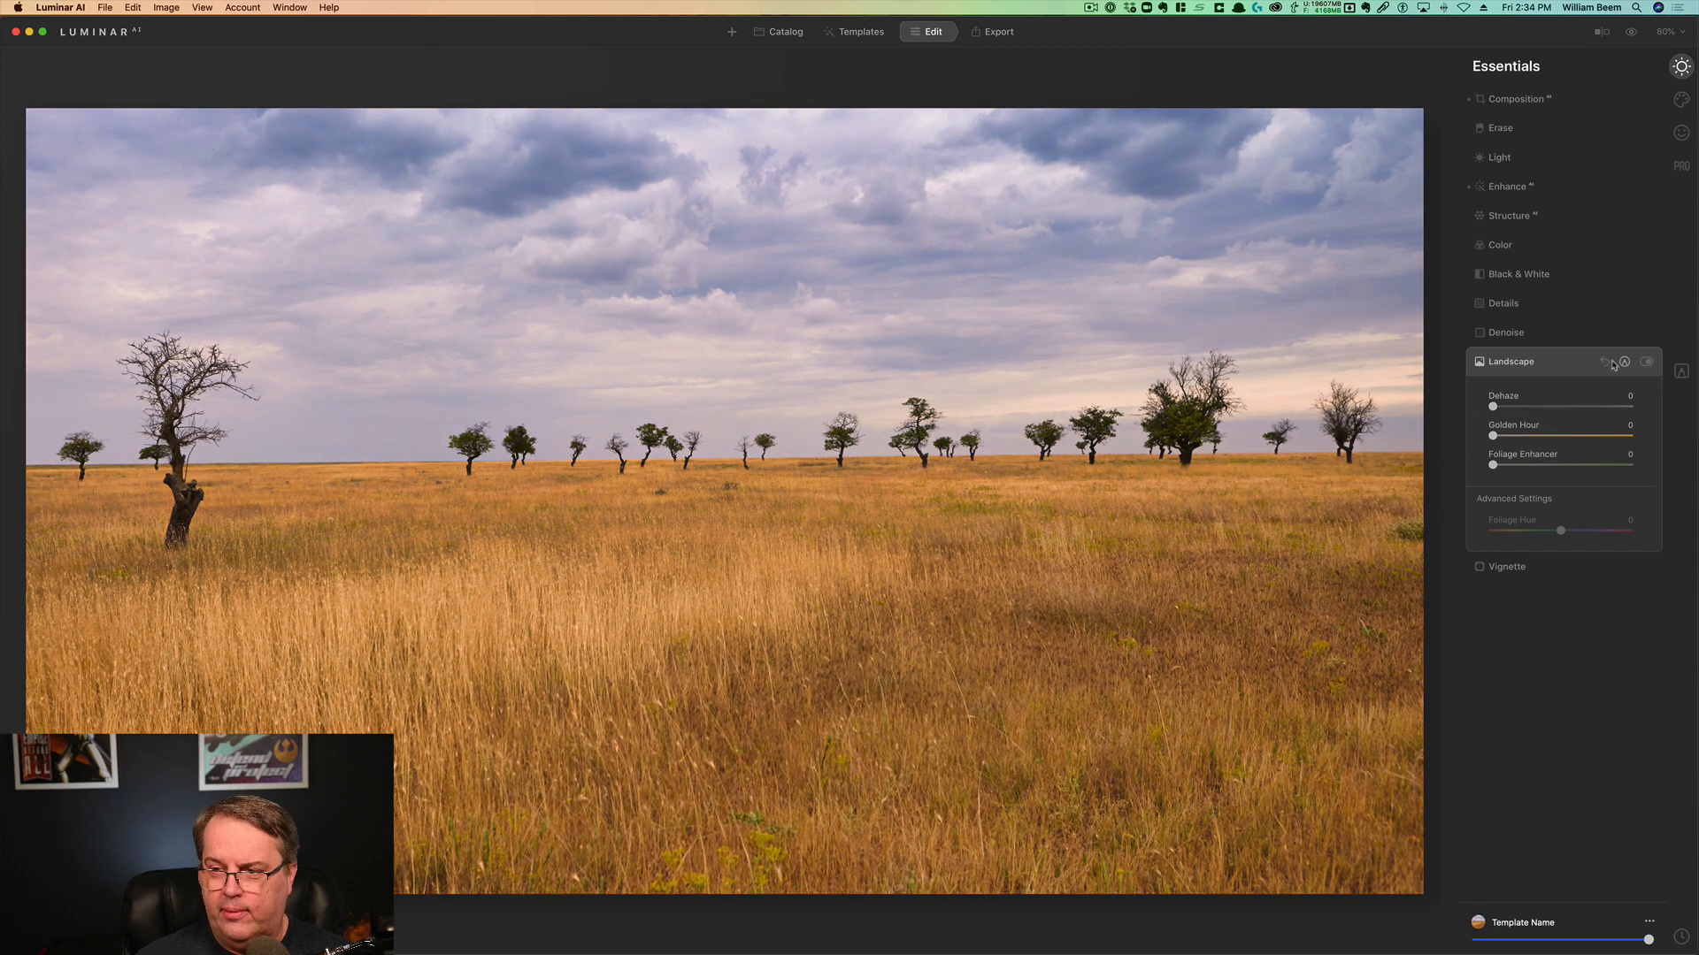
click(1517, 363)
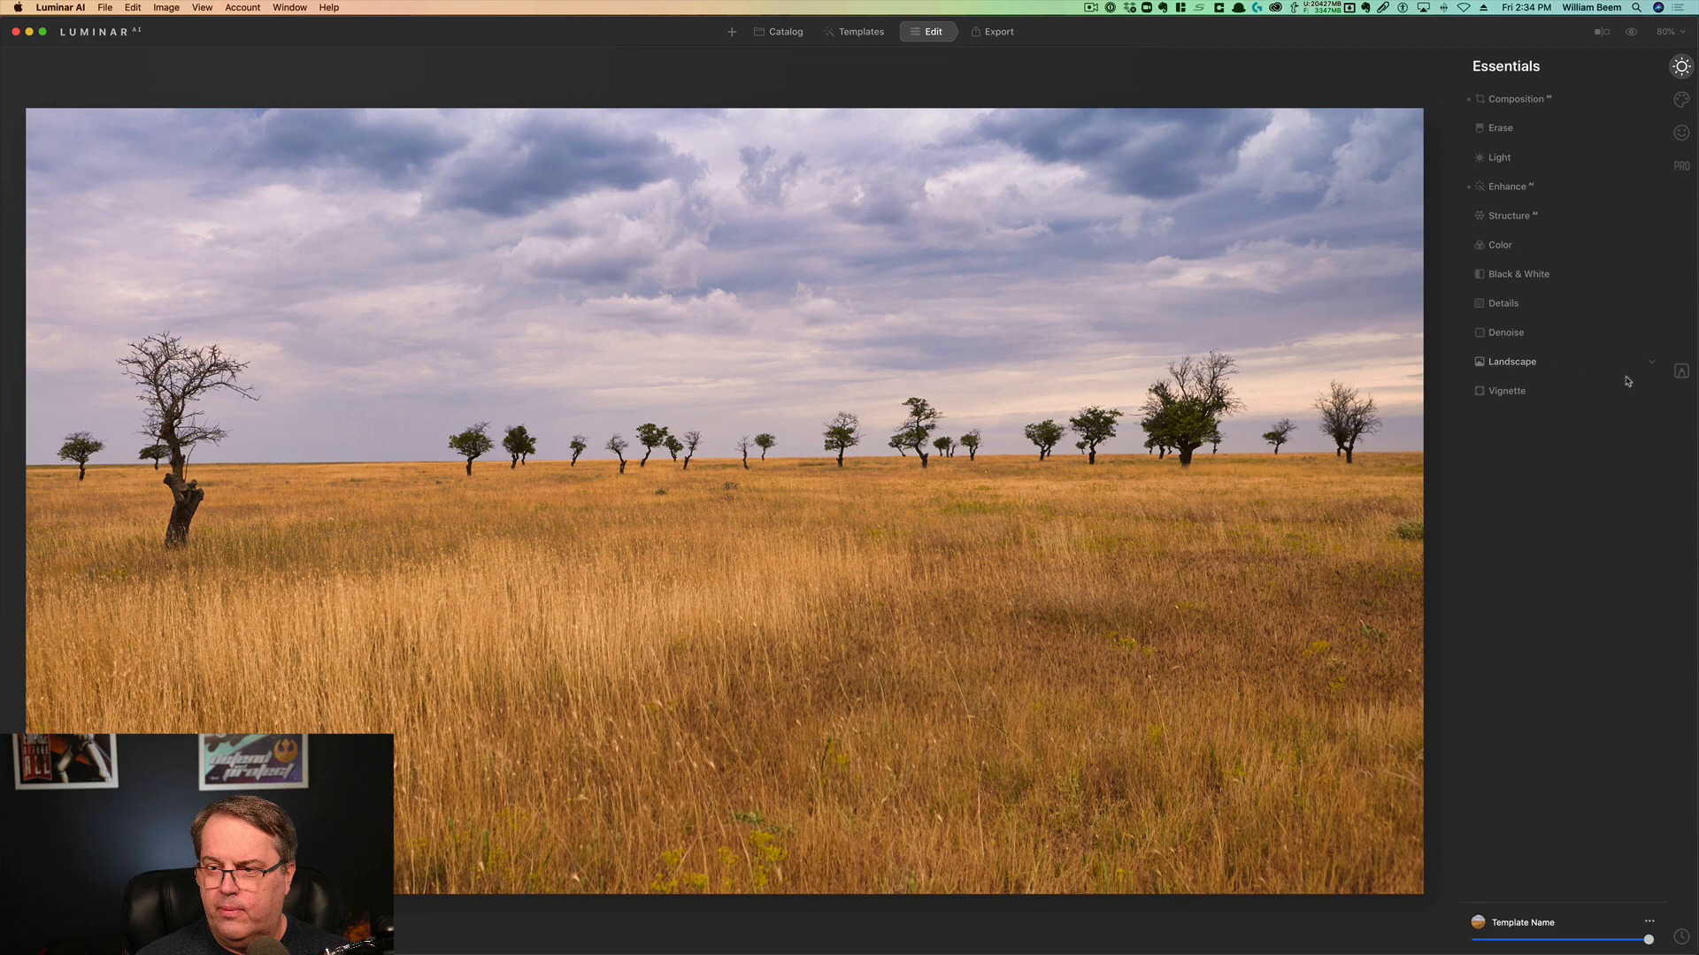
Add a Basic local adjustment with a gradient mask over the grass field and set its Warmth to 62
click(1681, 373)
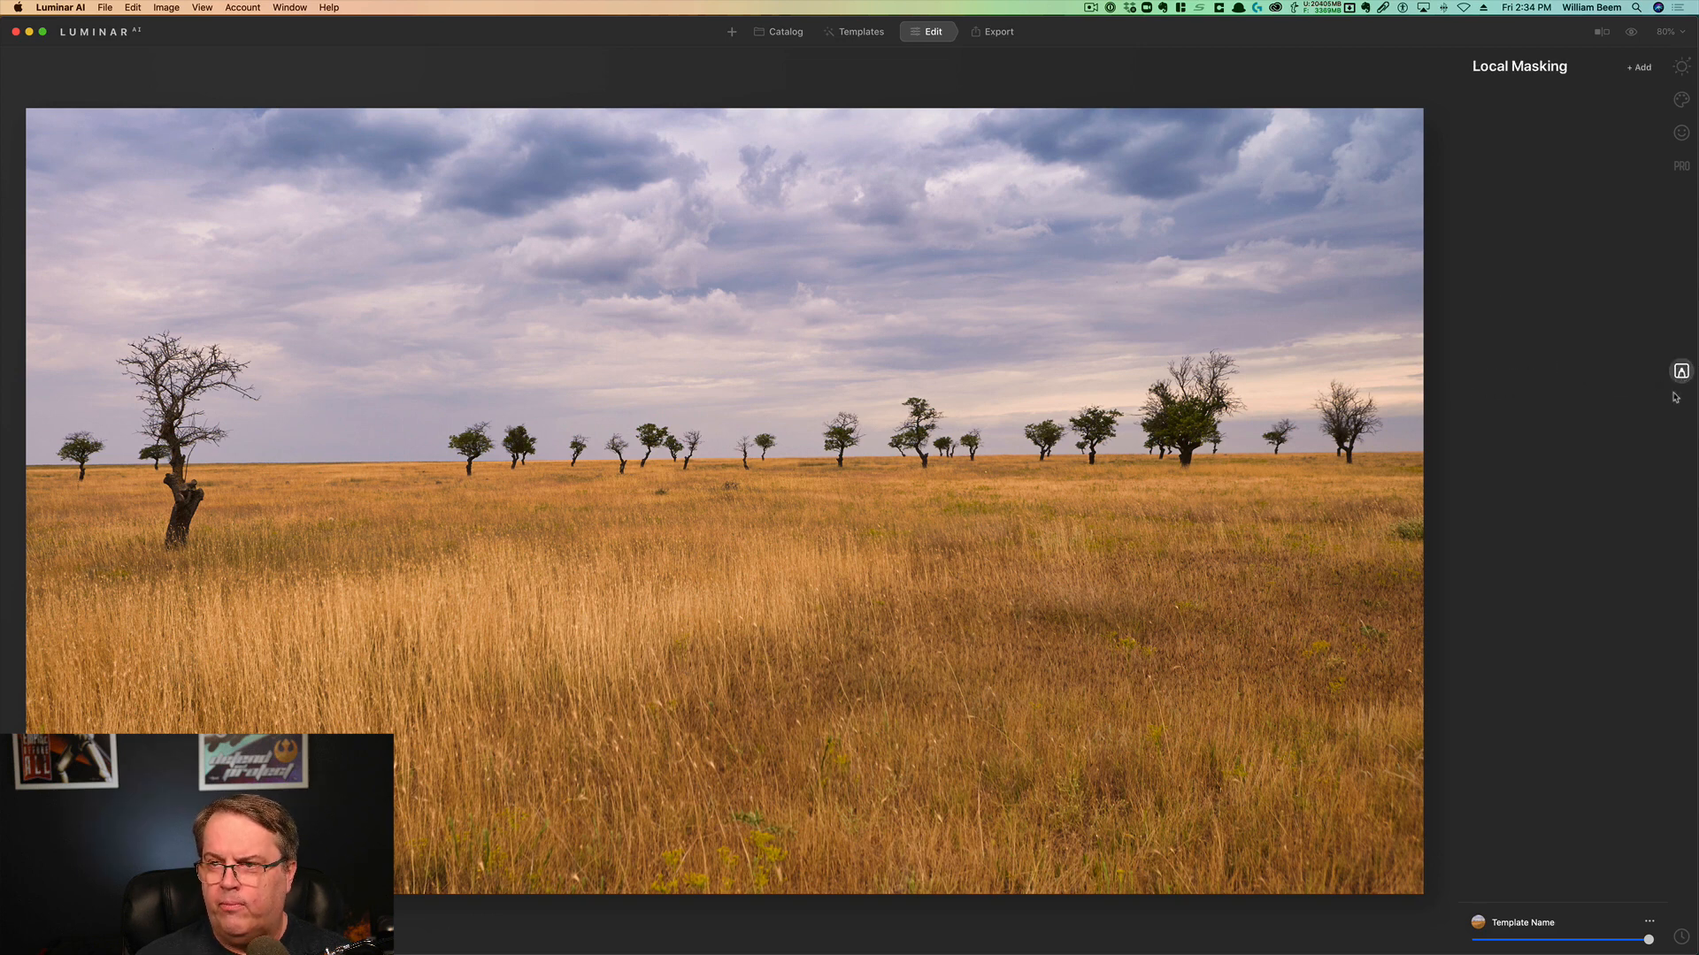
click(1641, 69)
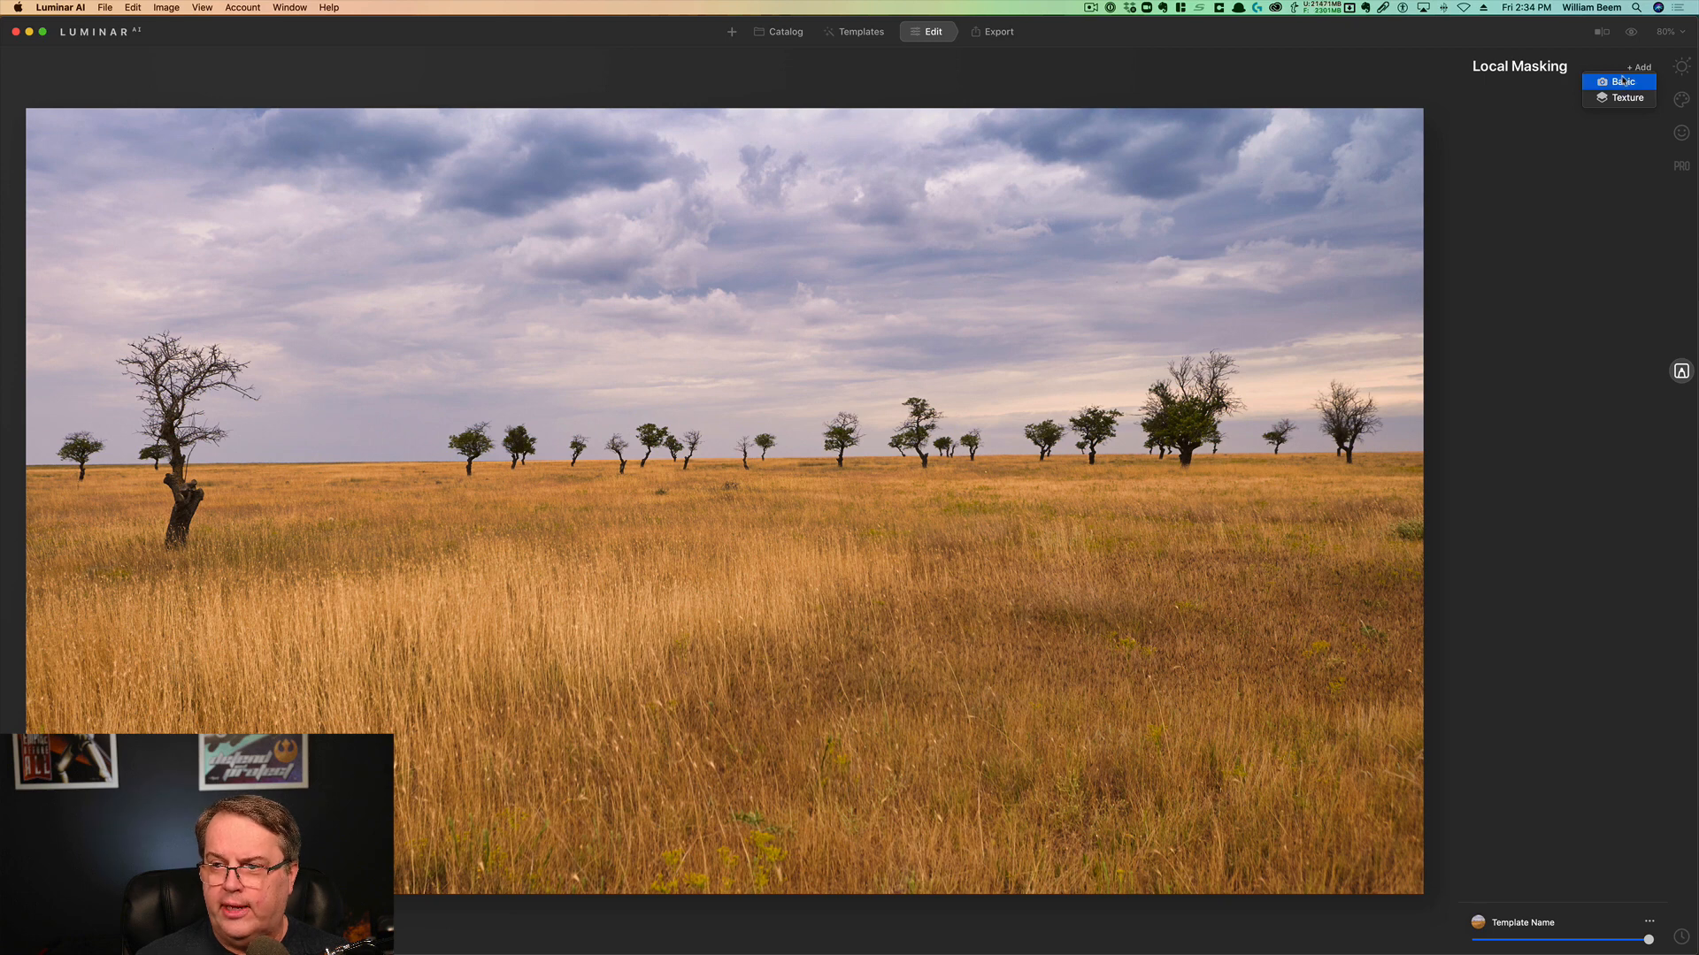
click(1623, 80)
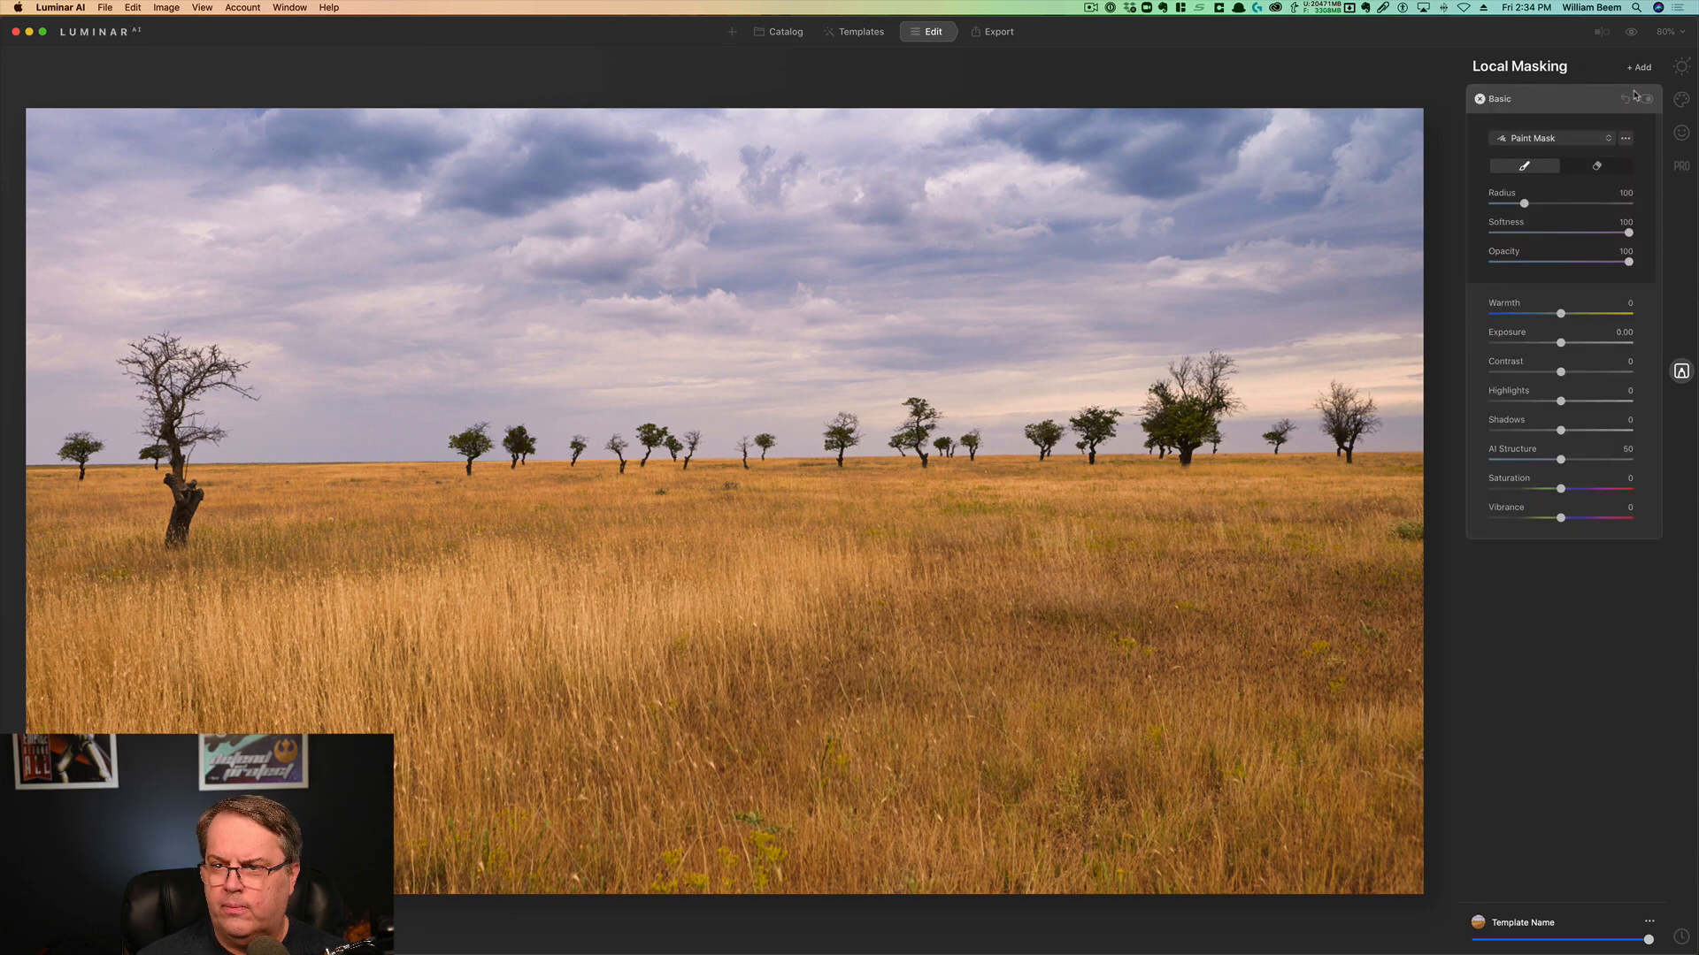
click(1566, 139)
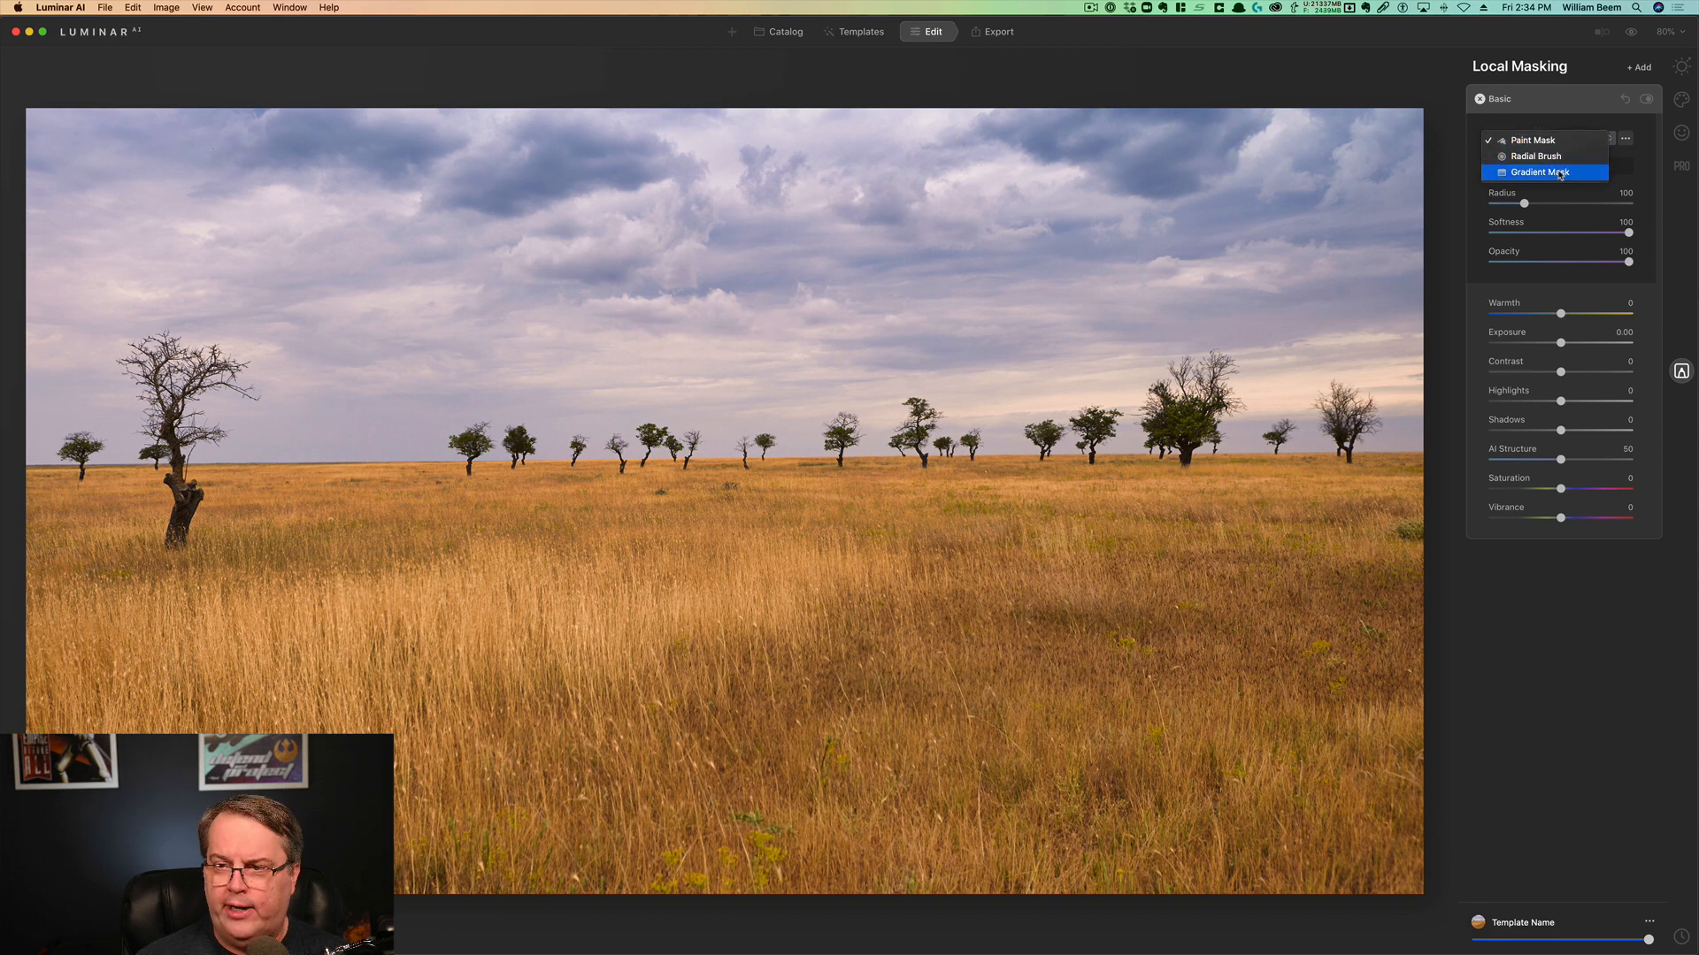
click(1559, 173)
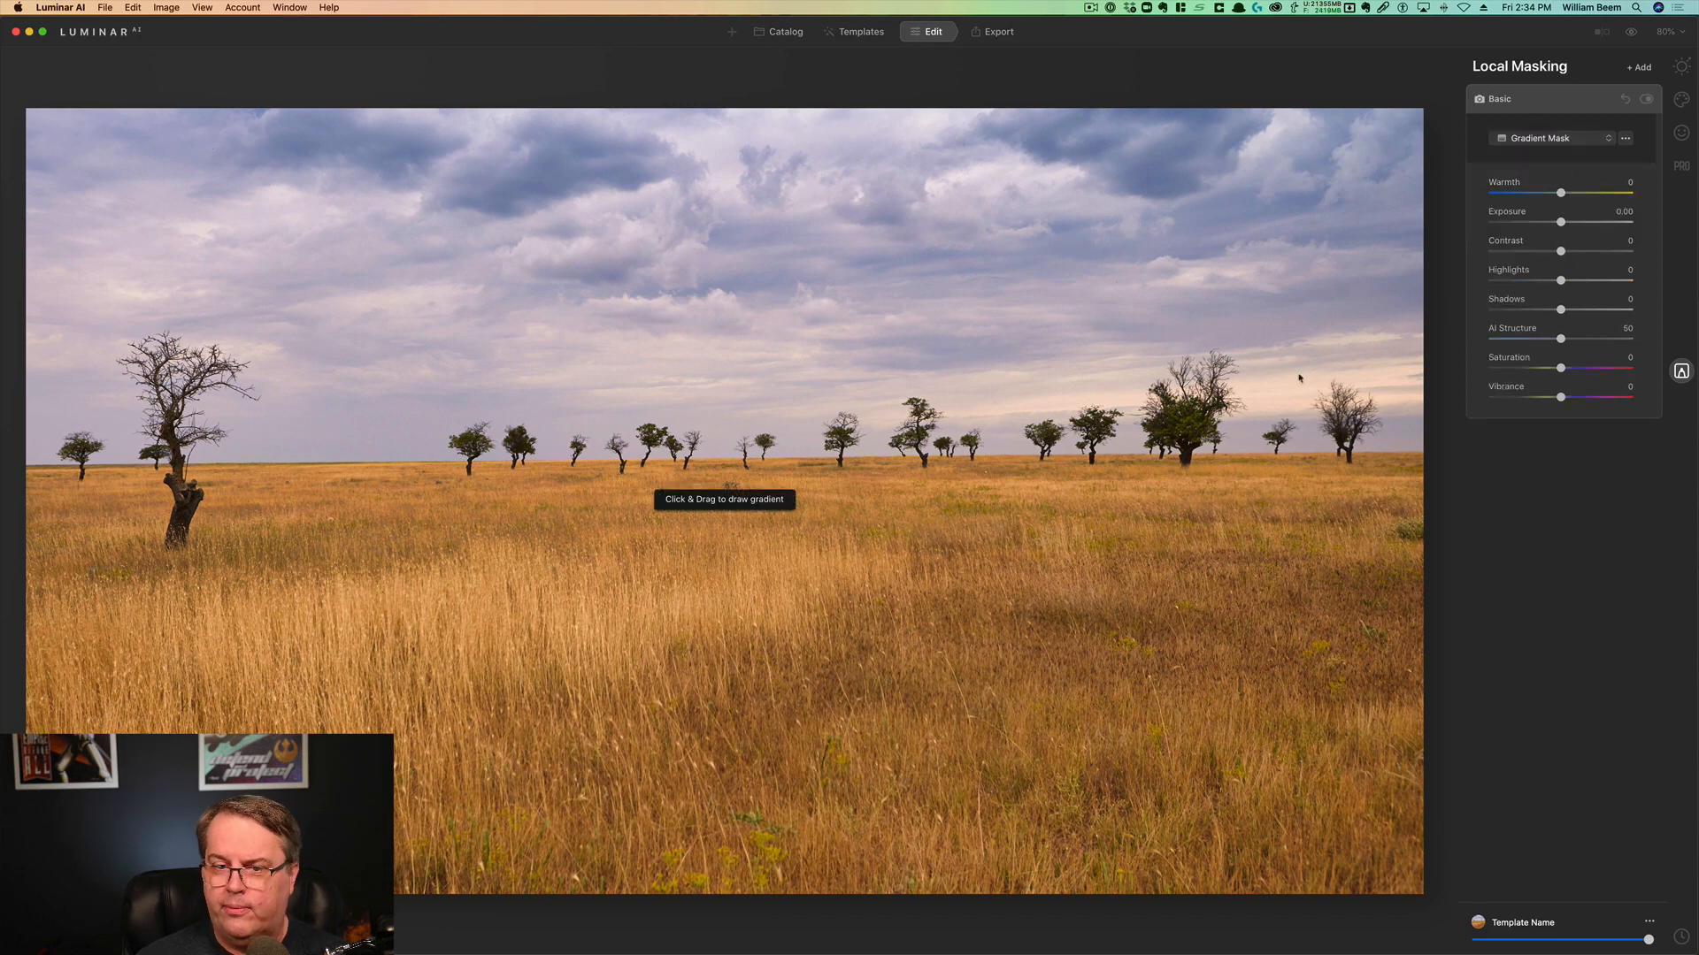
click(1579, 193)
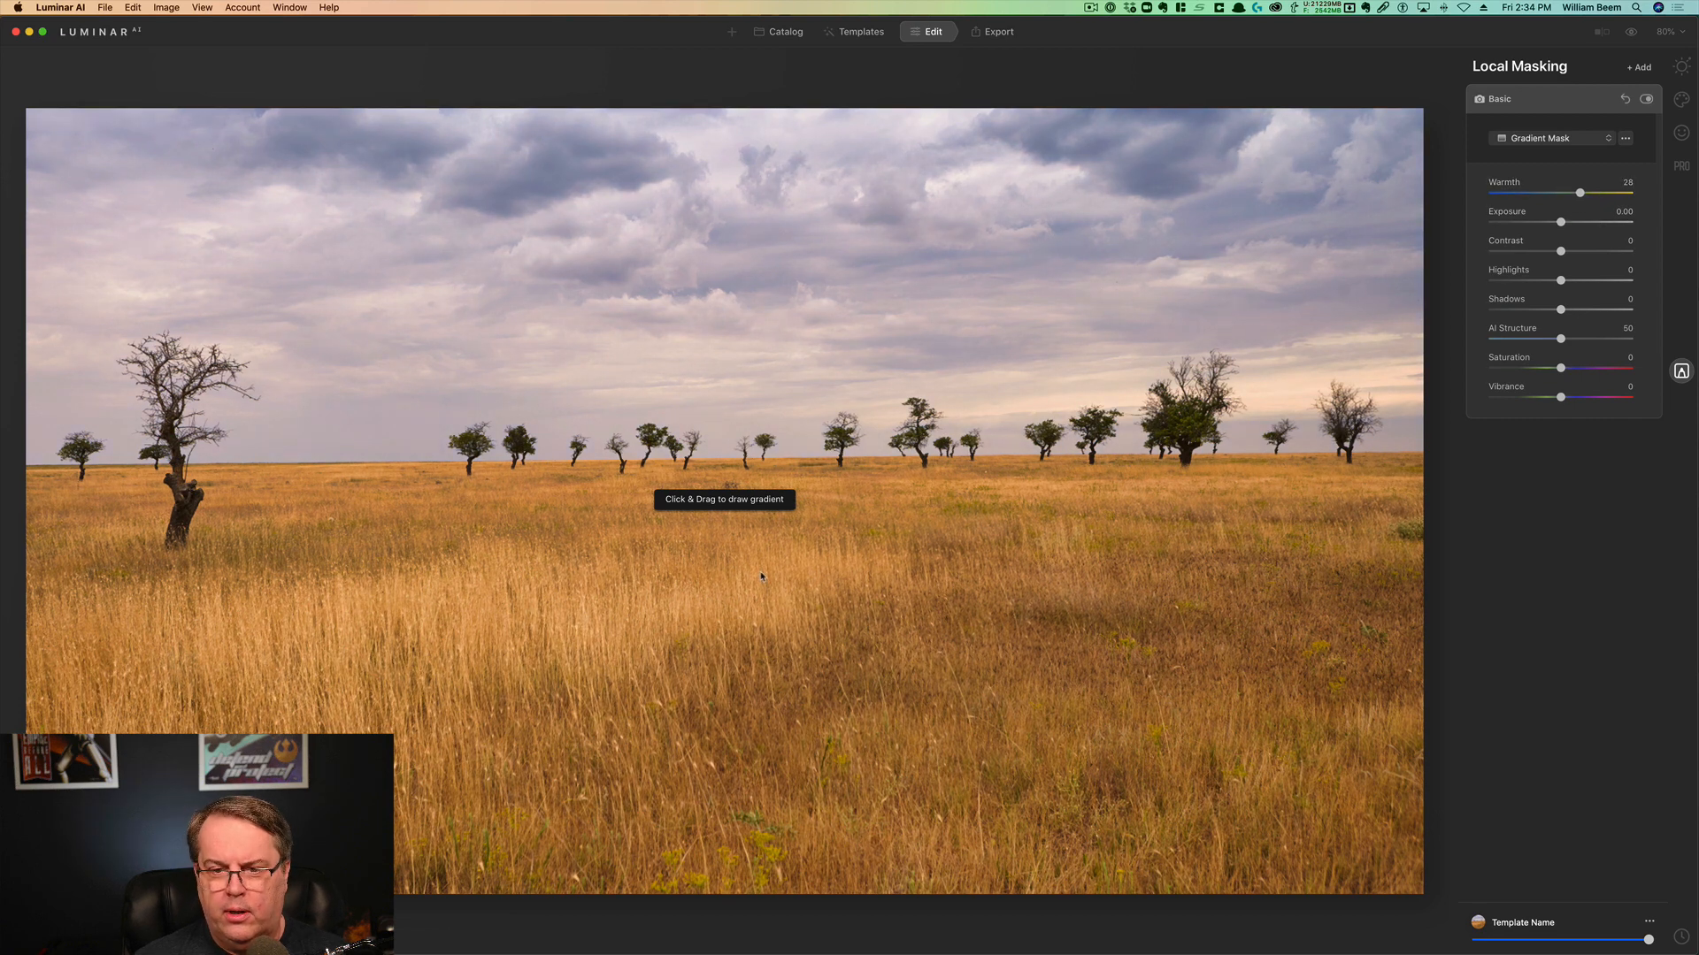
drag(754, 560, 751, 539)
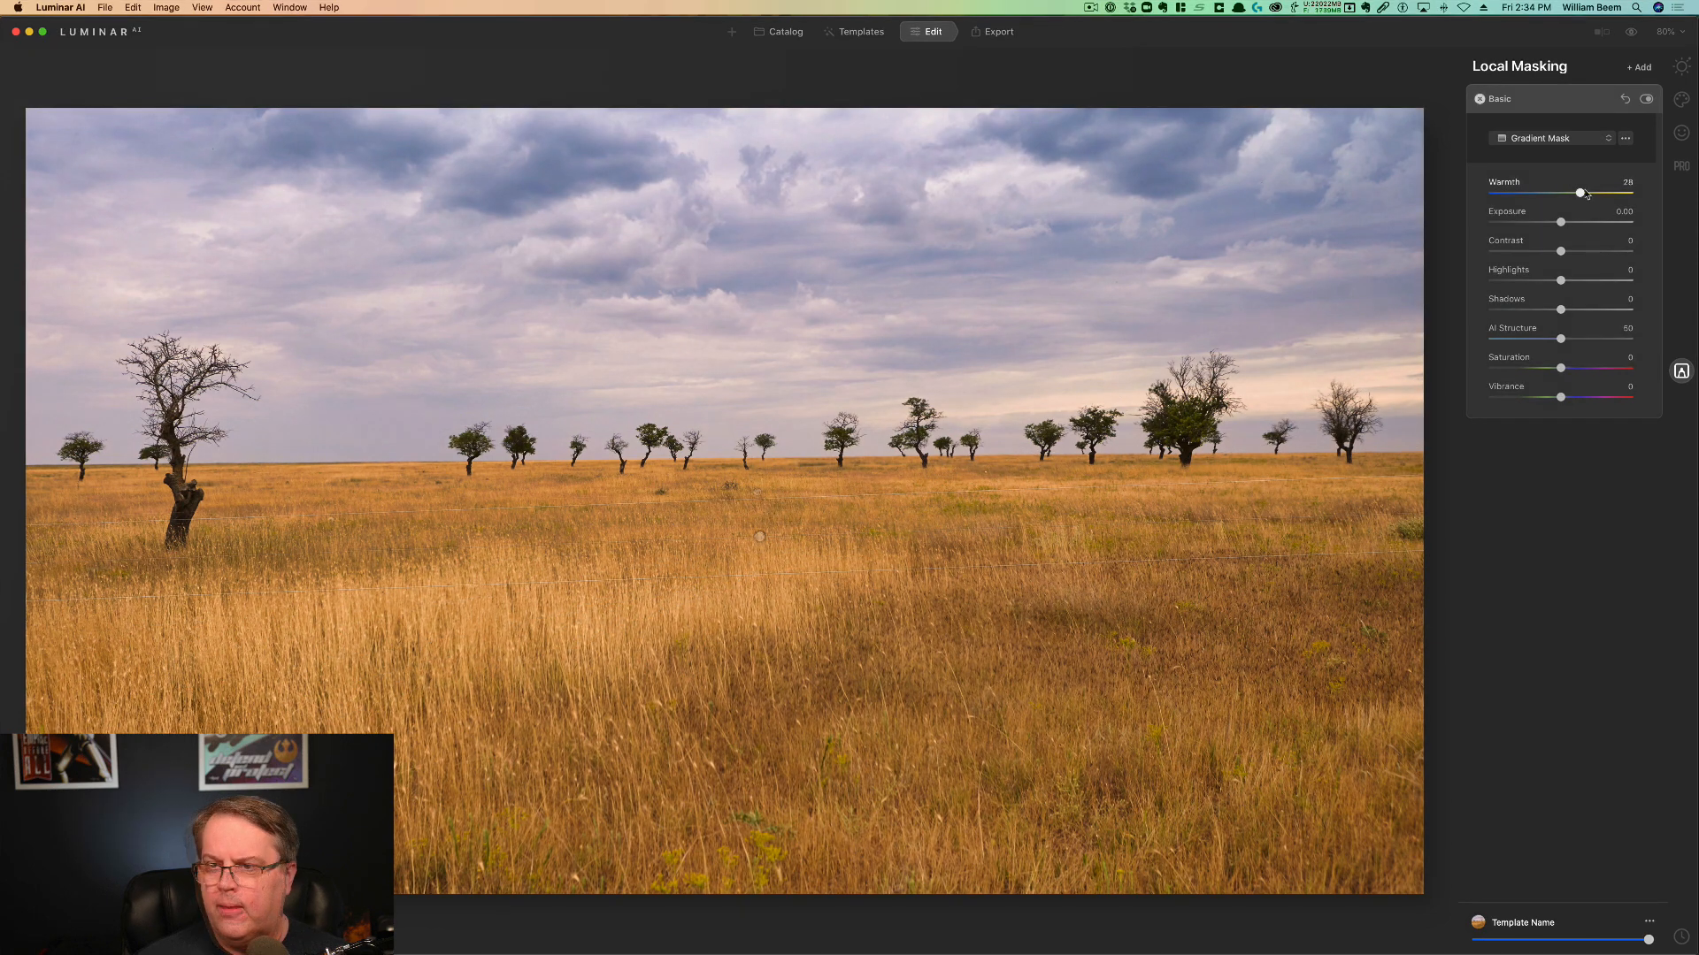
mouse_move(1580, 193)
mouse_down()
mouse_move(1630, 192)
mouse_move(1493, 193)
mouse_move(1604, 199)
mouse_up()
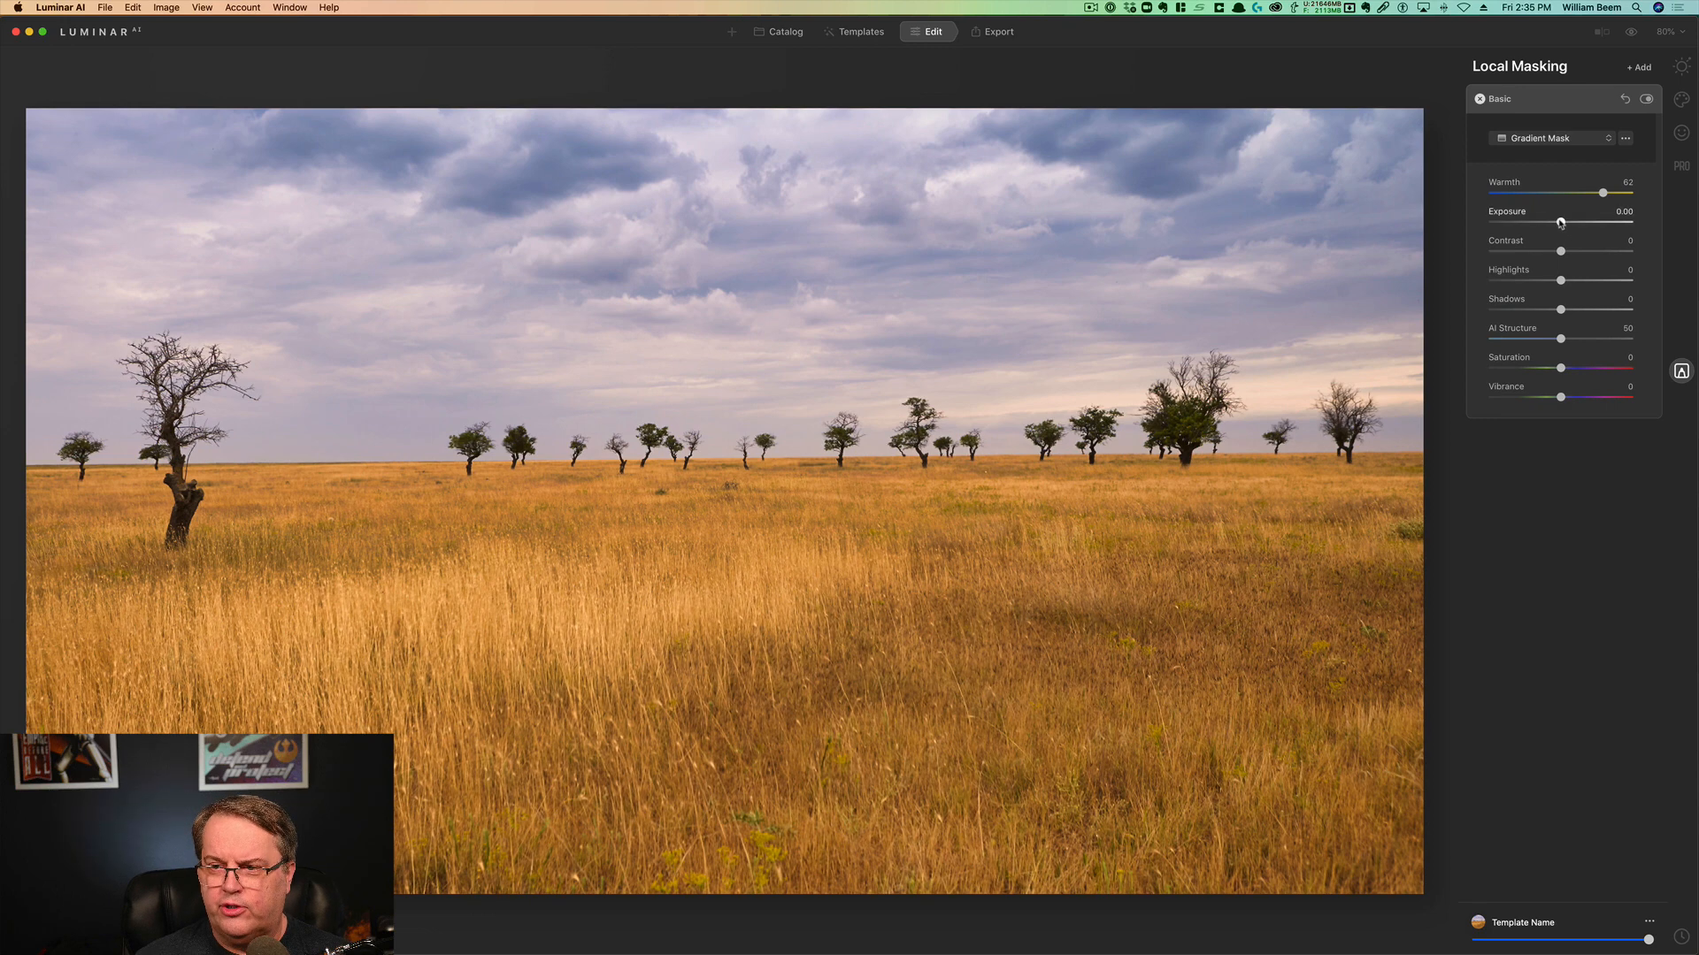
Try Exposure 0.87 on the masked grass and reset it, and set AI Structure to 63, Contrast to 16 and Highlights to 40
drag(1560, 223, 1573, 231)
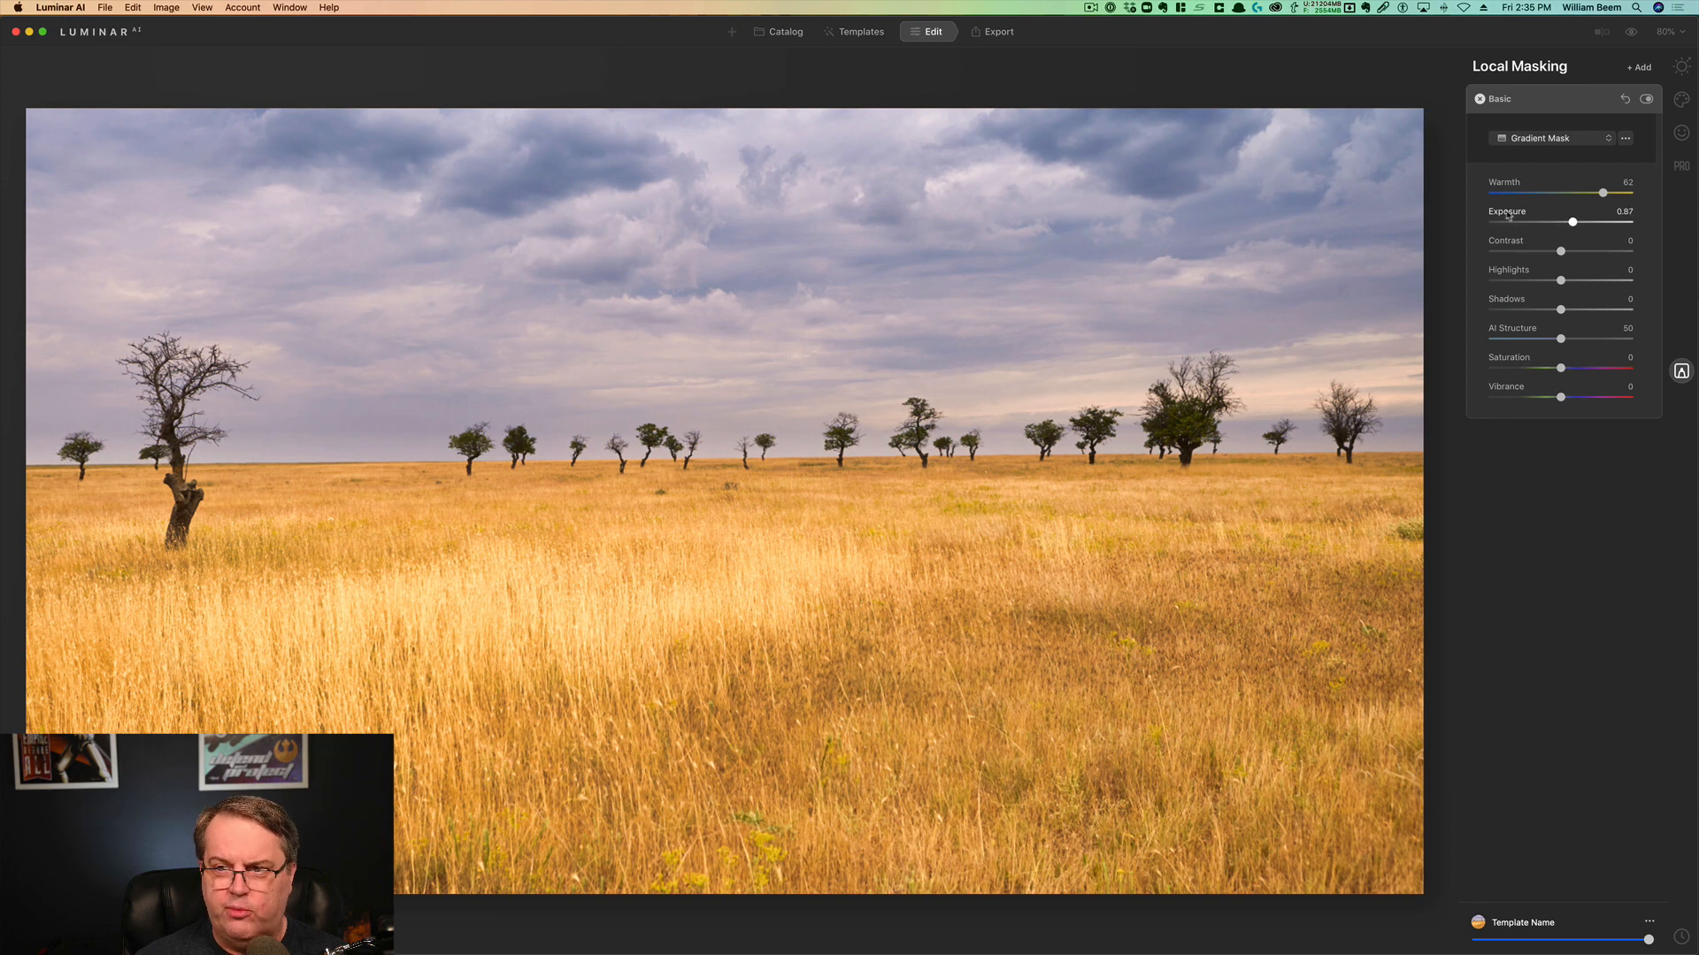
double_click(1573, 224)
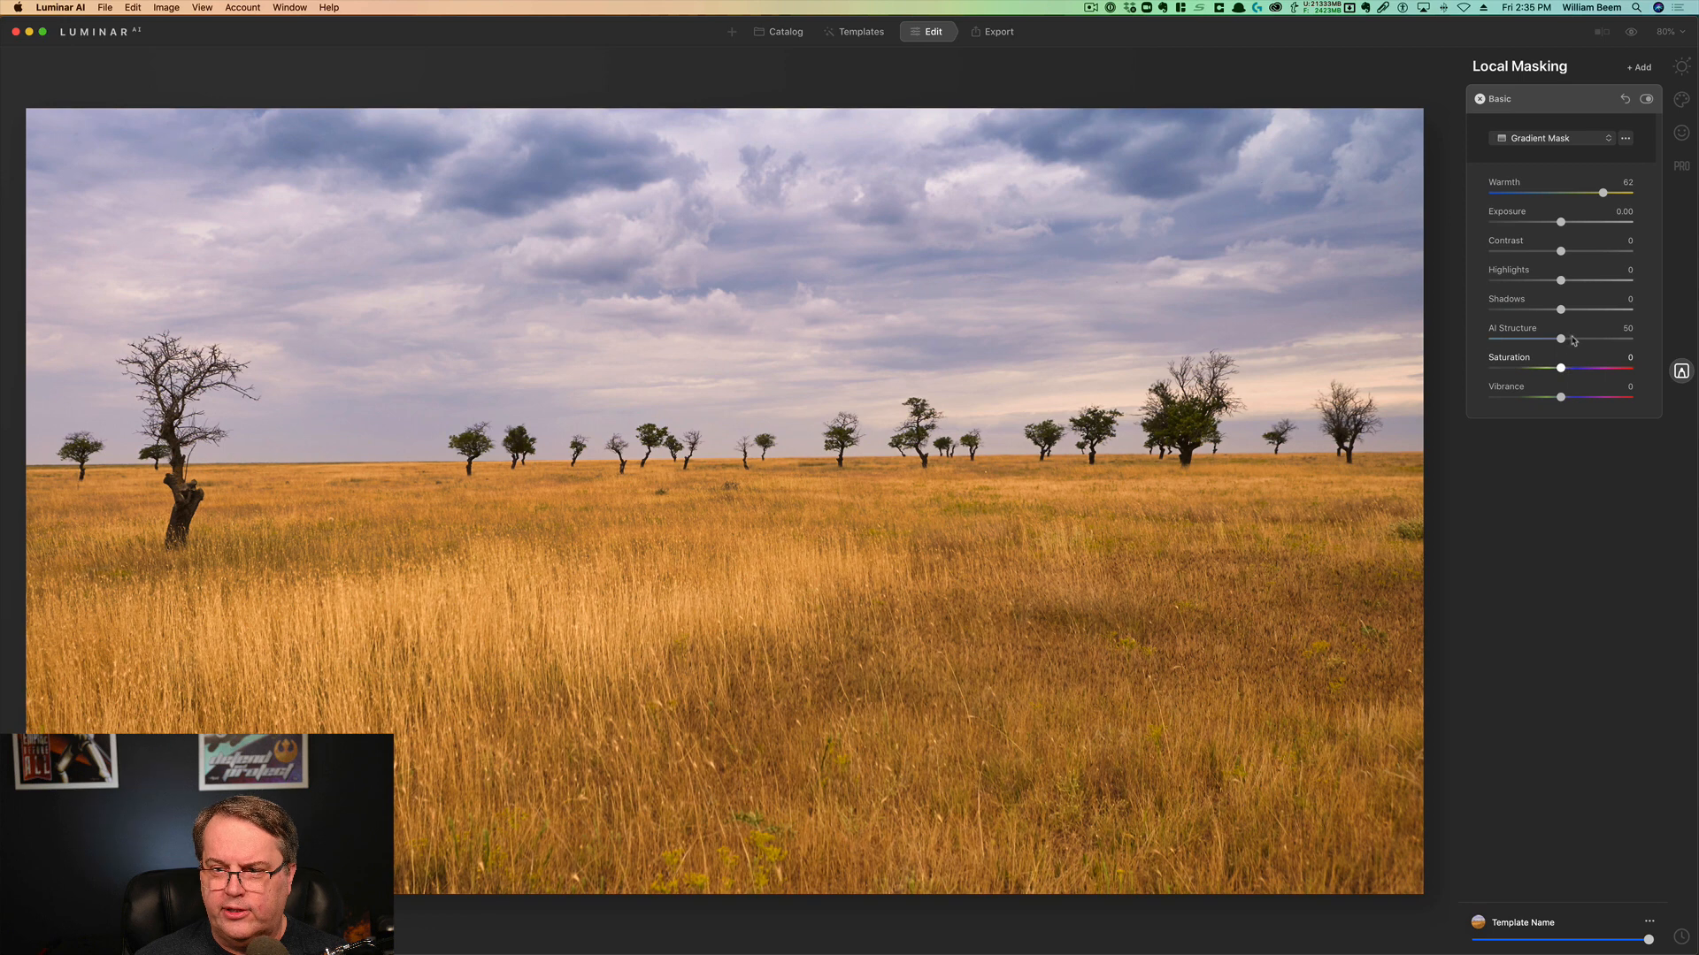
drag(1573, 340, 1582, 353)
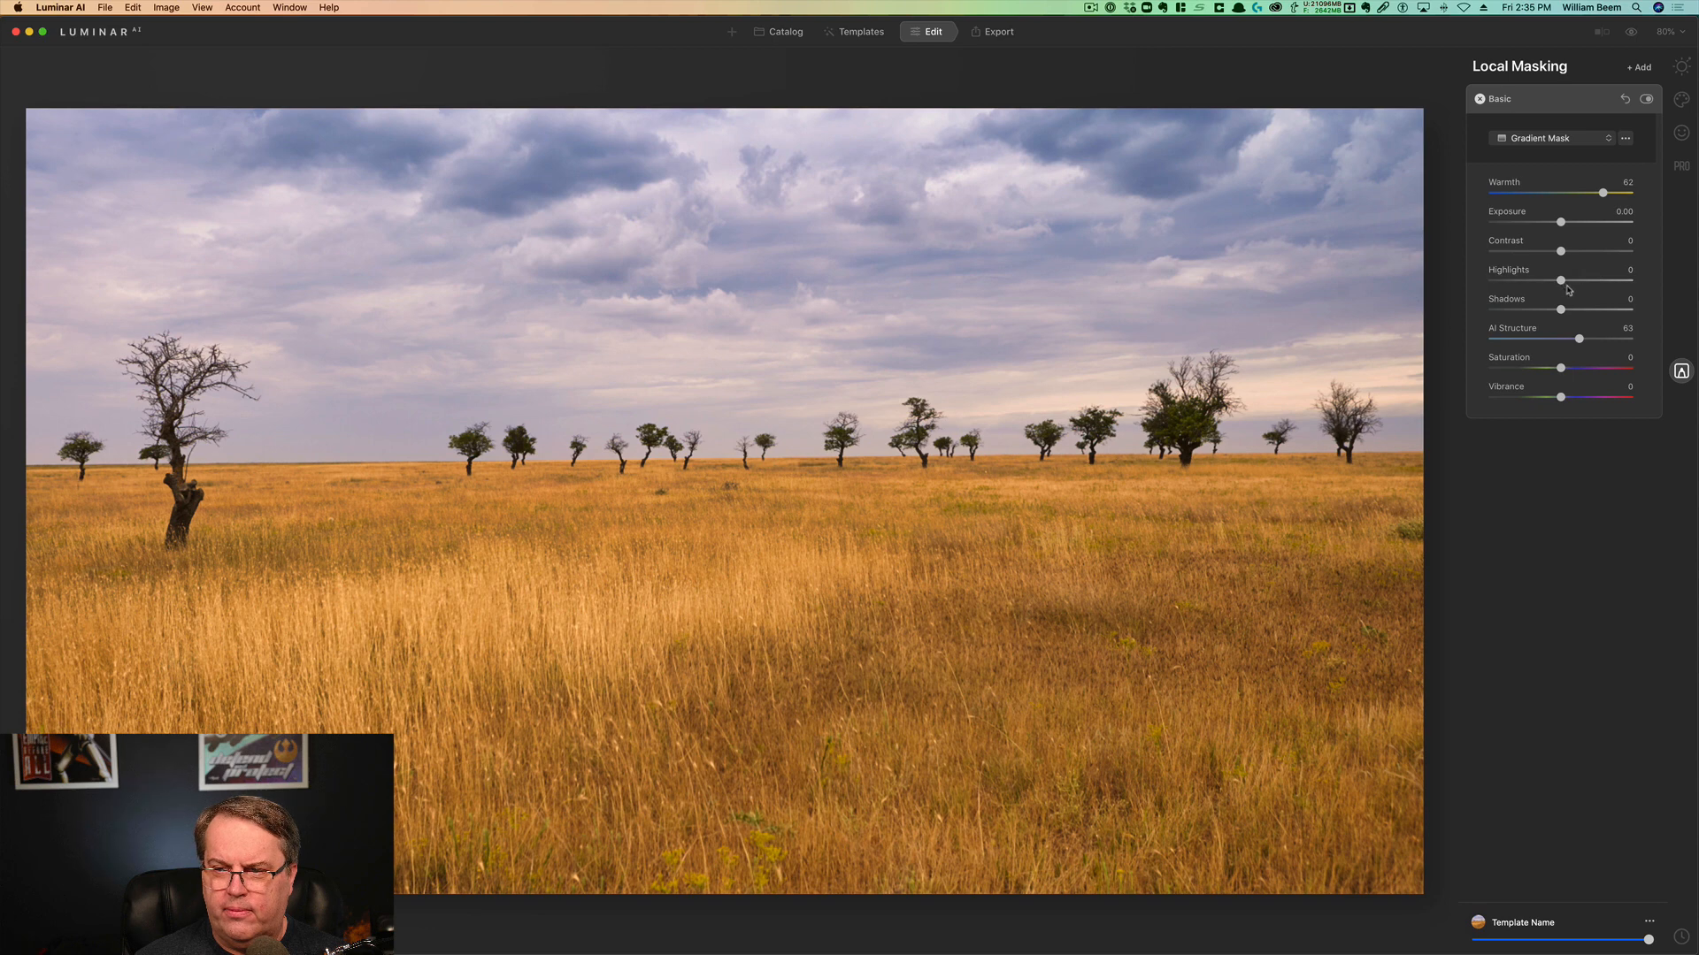
drag(1562, 252, 1574, 256)
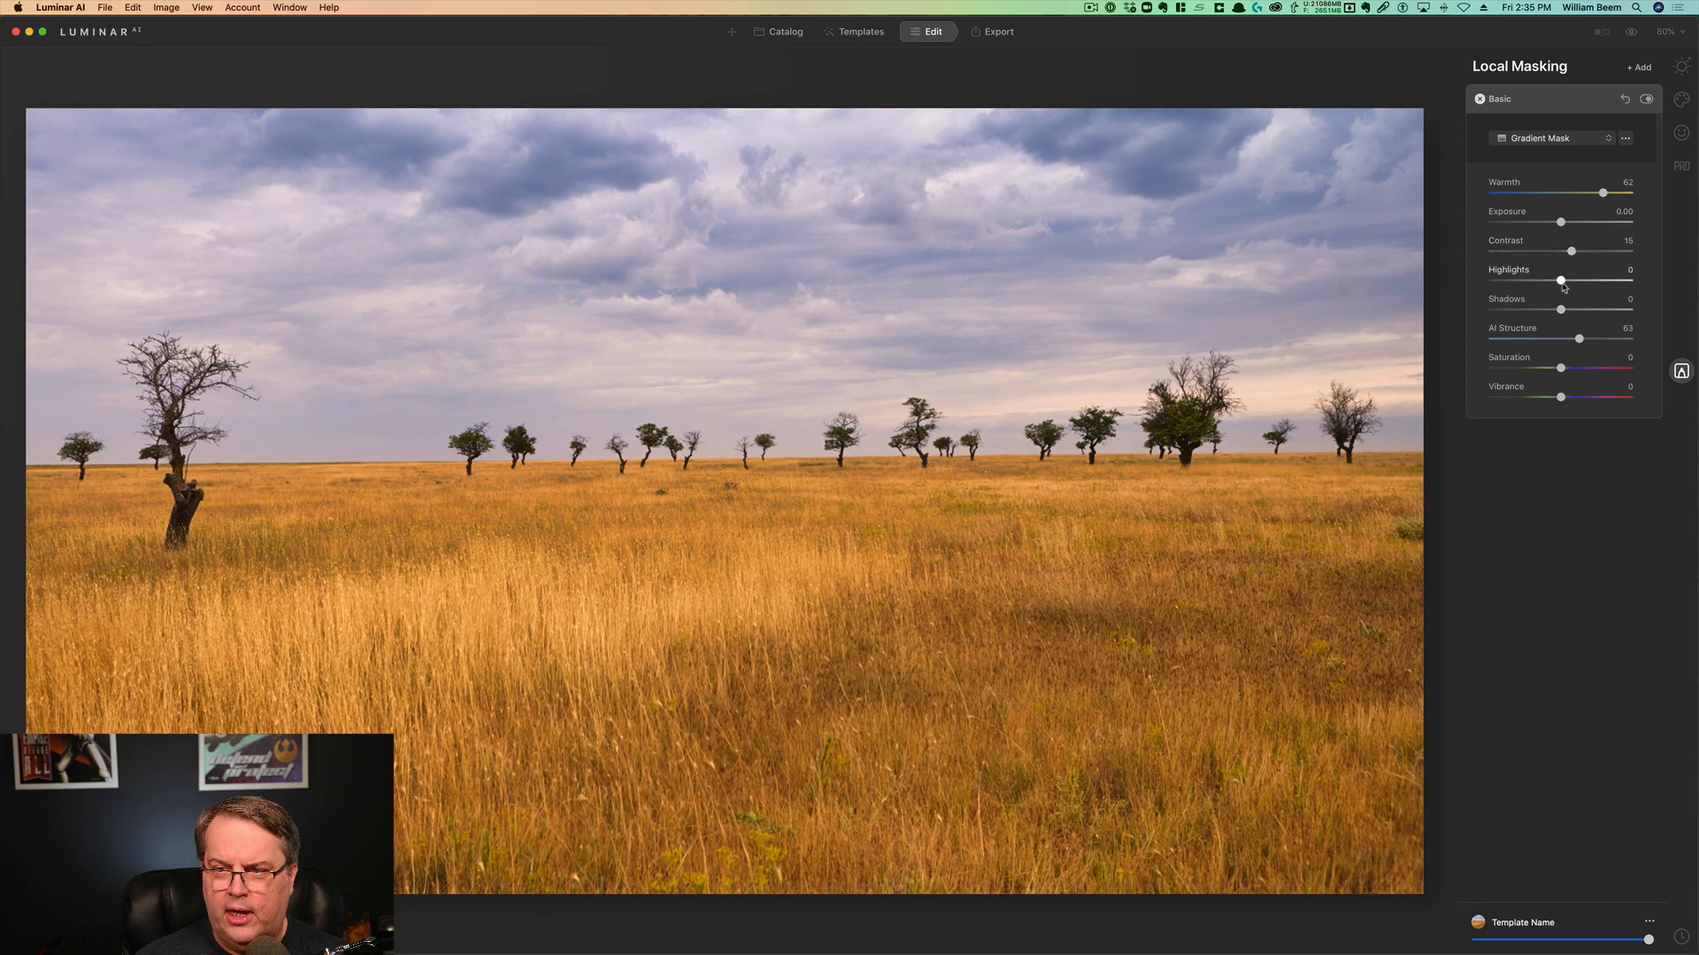
click(1590, 280)
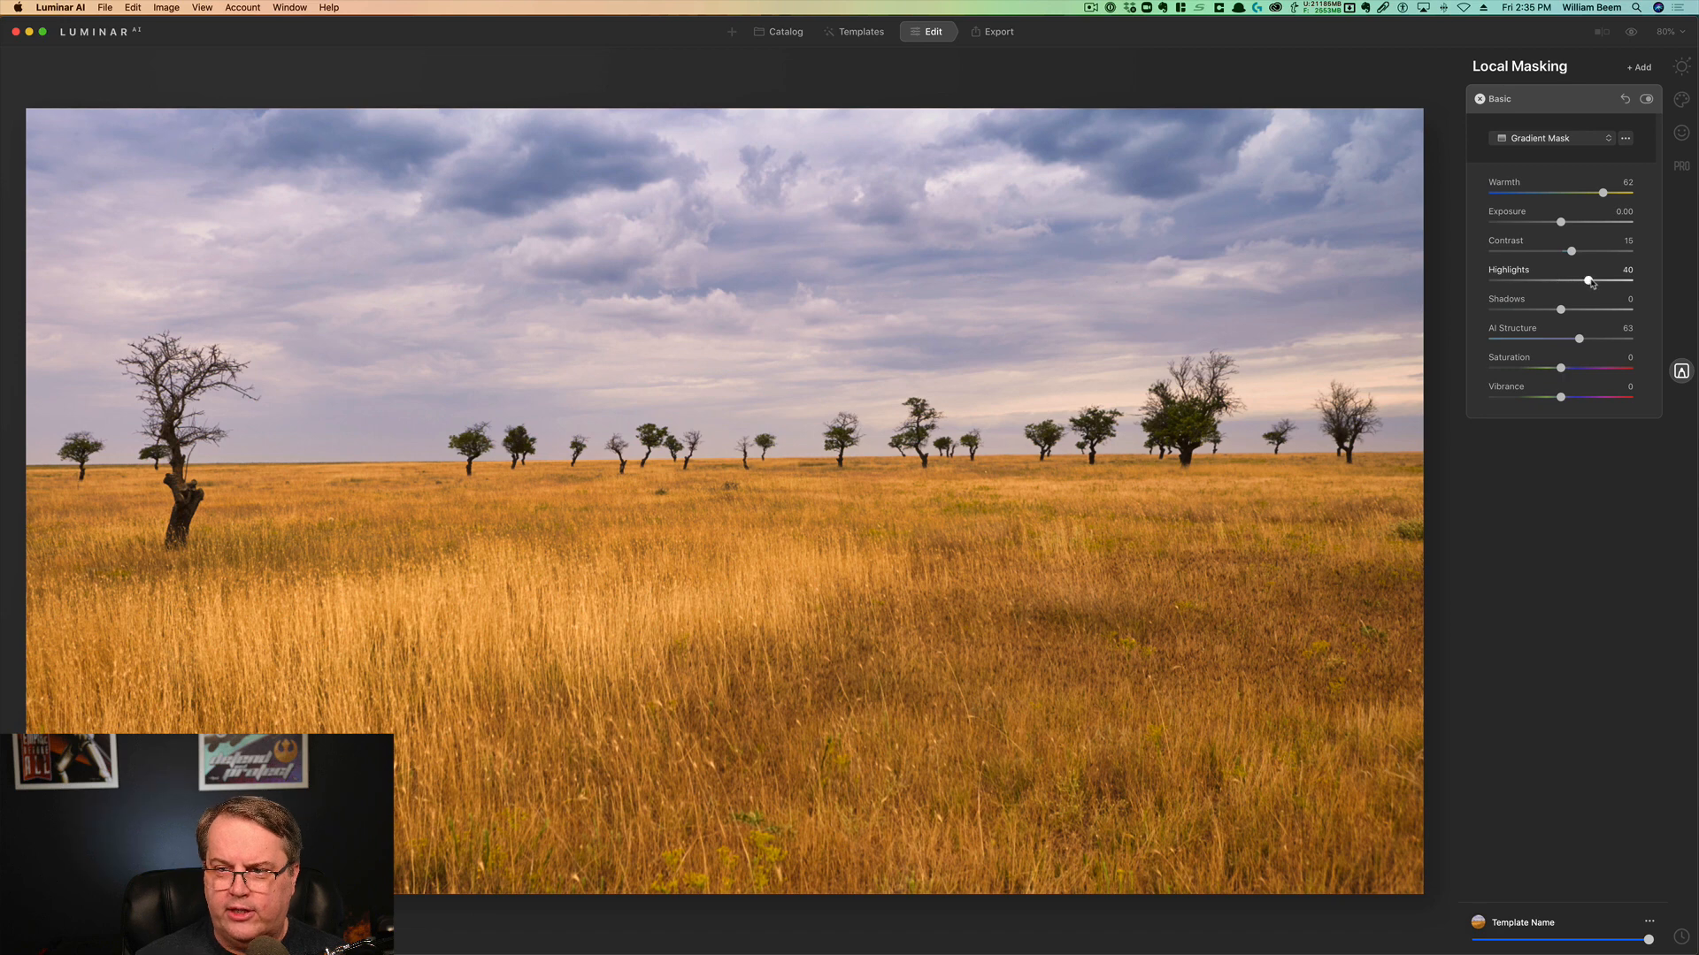
Try Highlights -43 on the masked grass, set Highlights to 16, and compare the photo with its original
click(1528, 281)
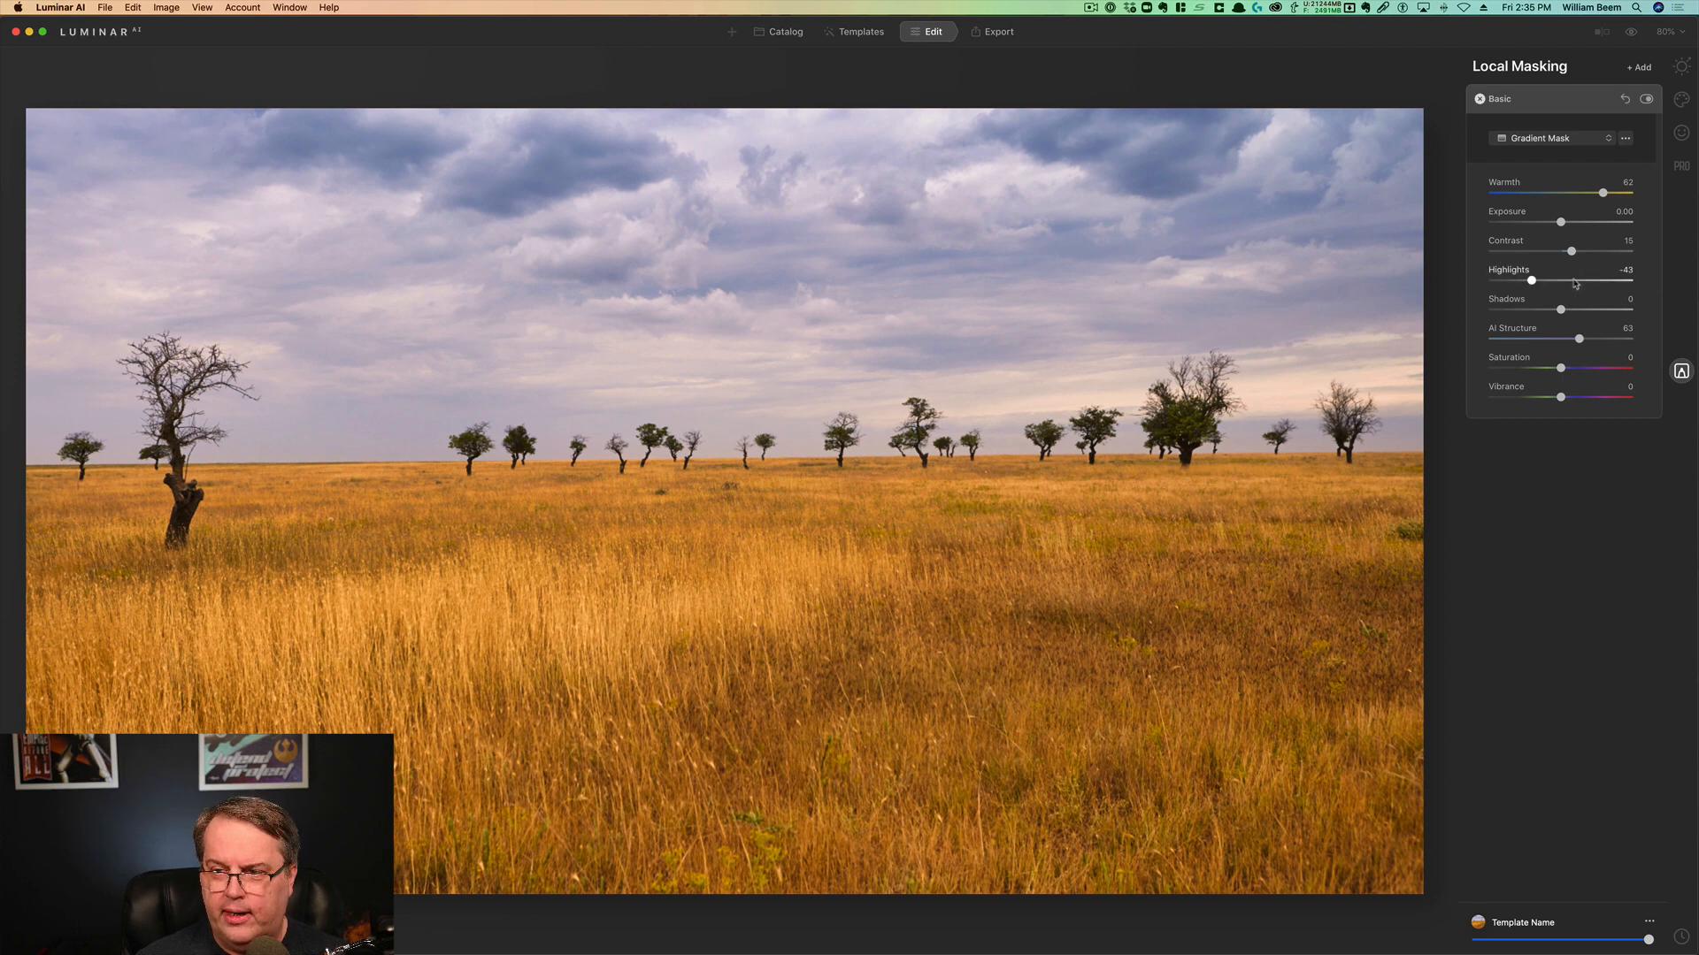
click(1572, 281)
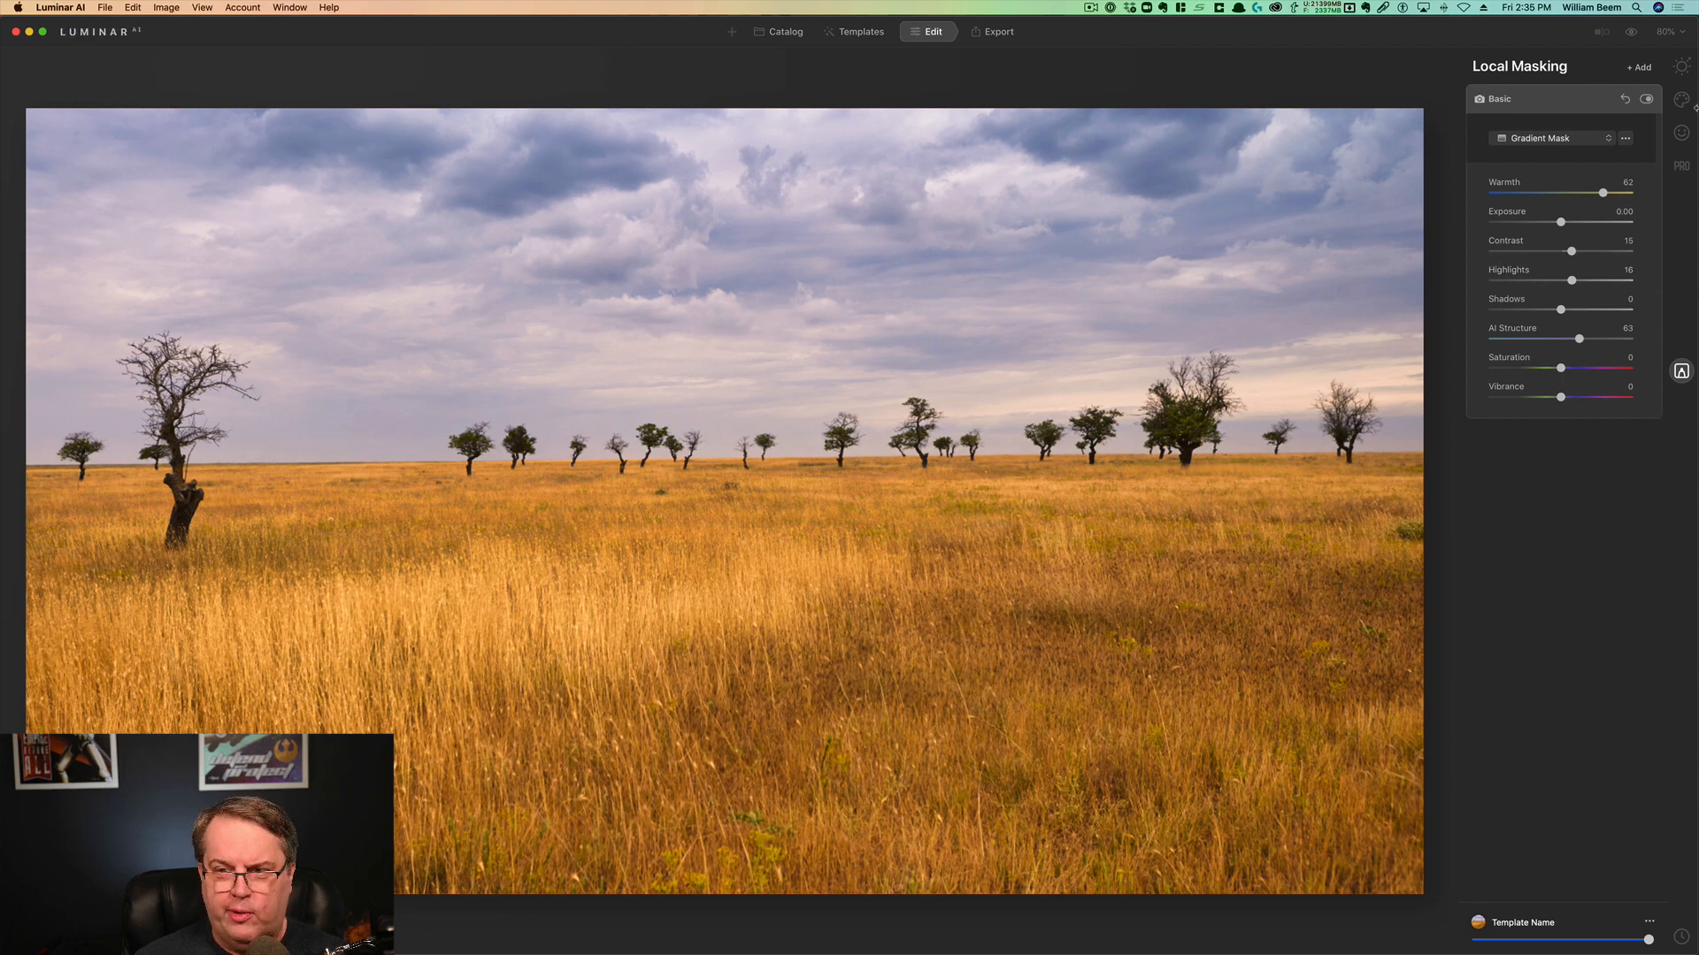
click(1630, 33)
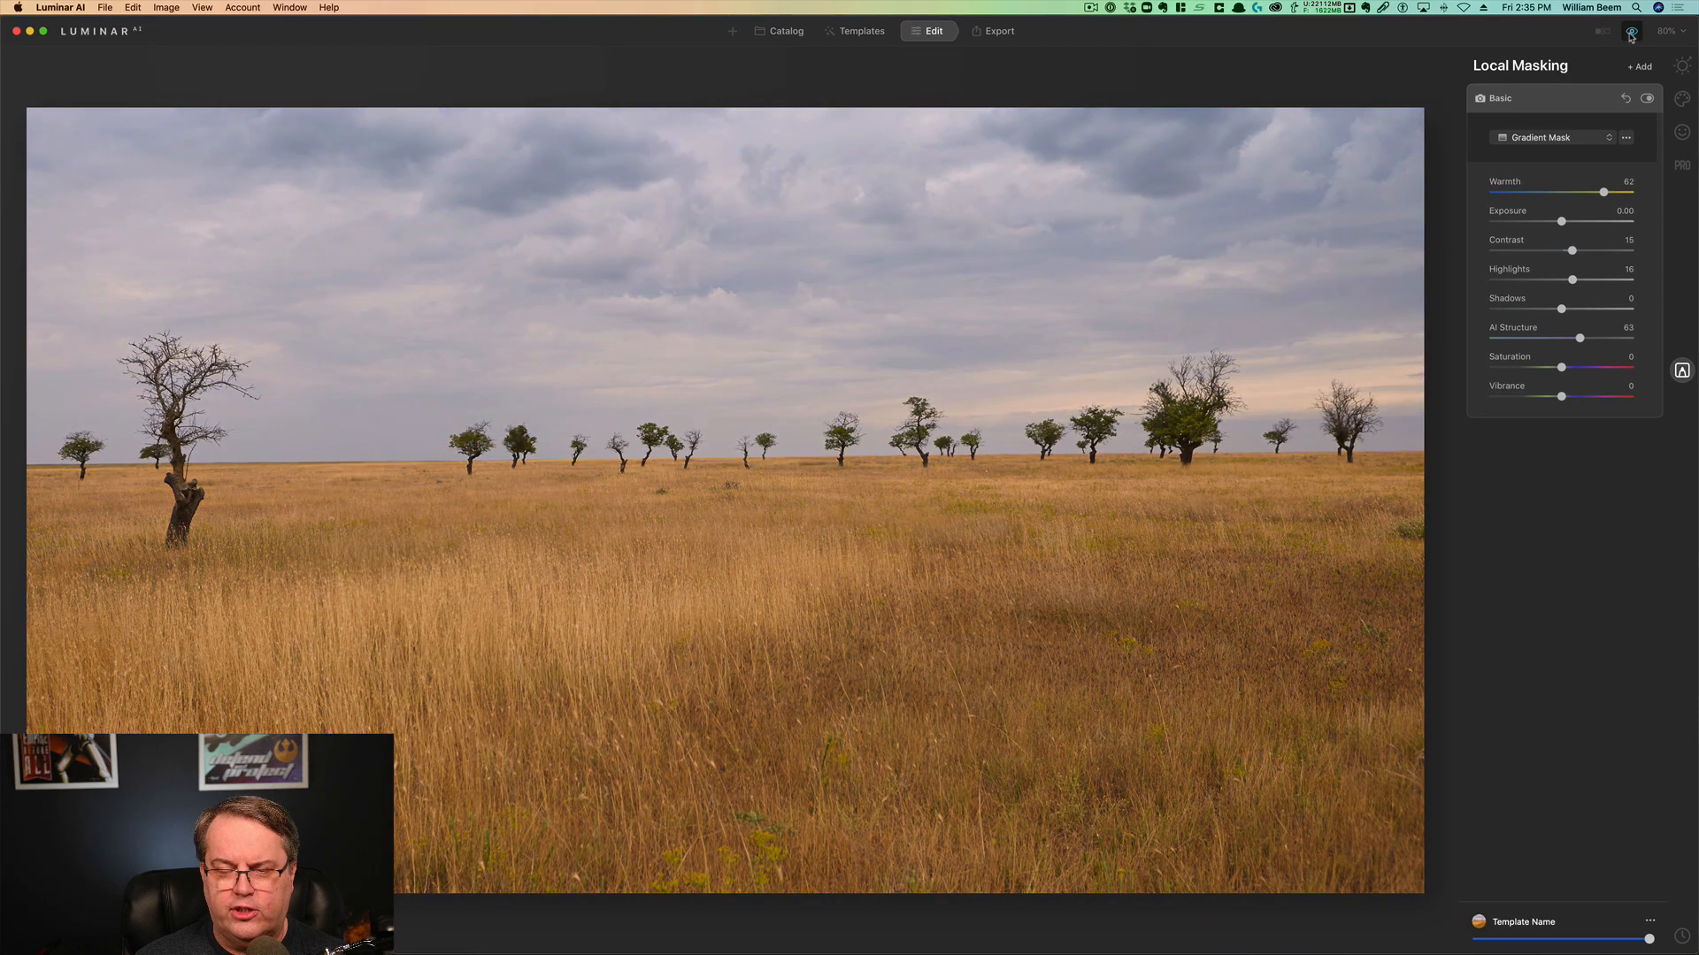
click(1631, 33)
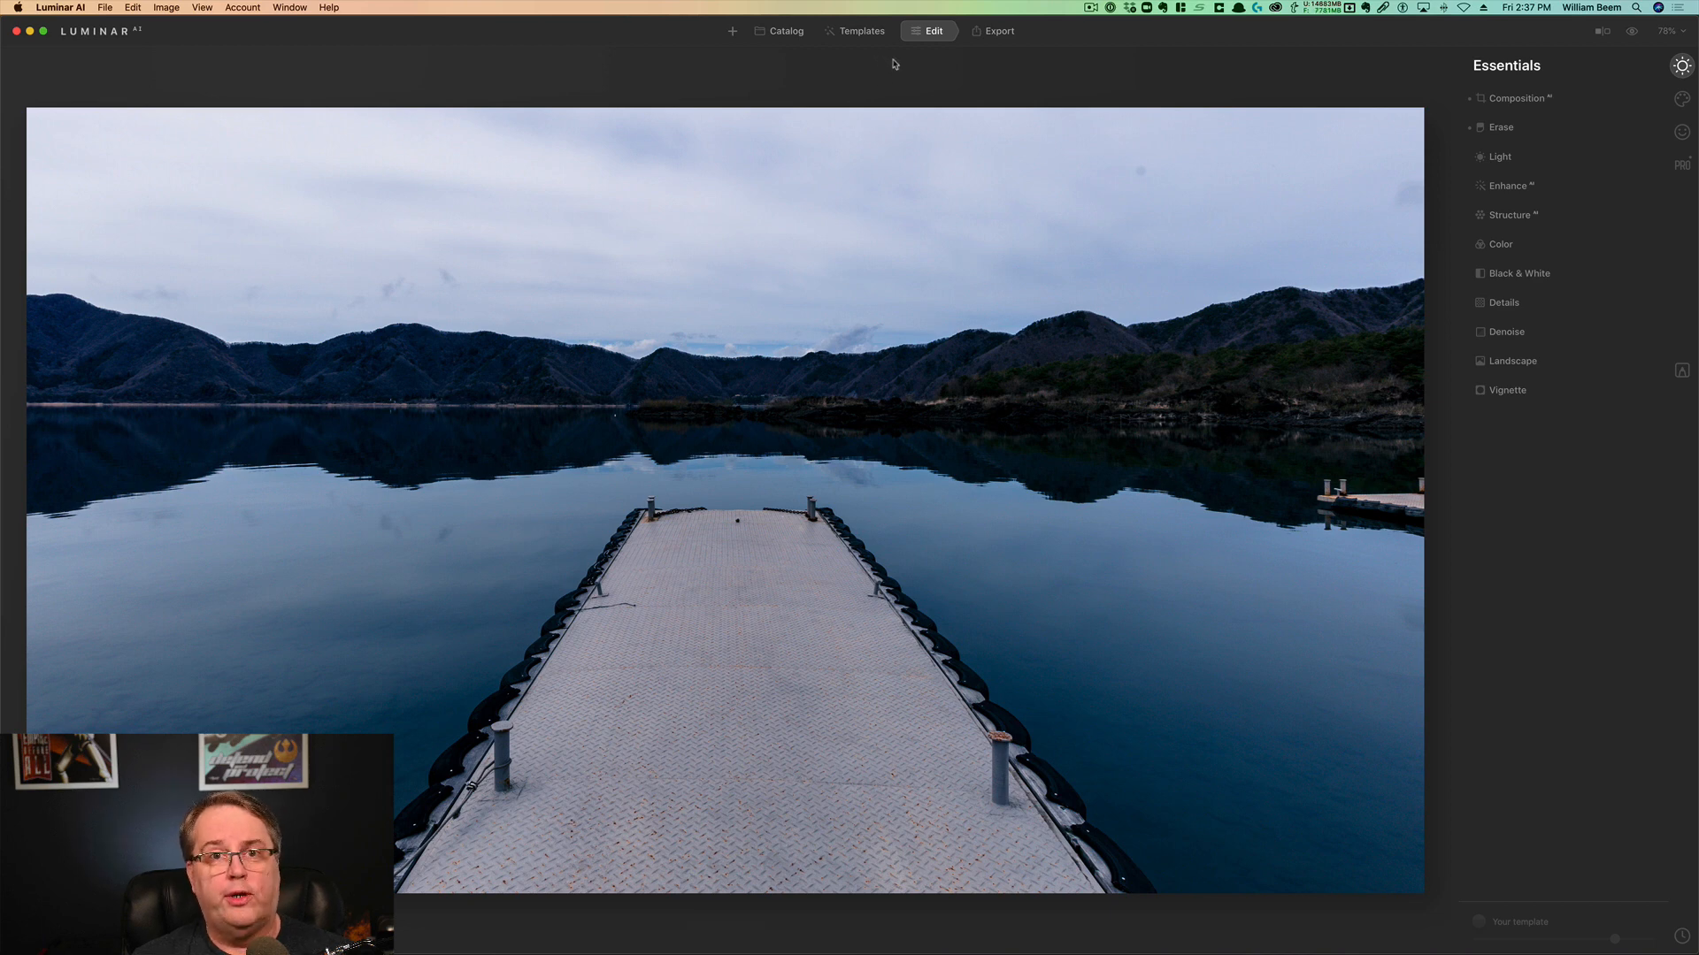
Crop the lake dock photo to a 16:9 ratio with the Composition tool
click(1515, 99)
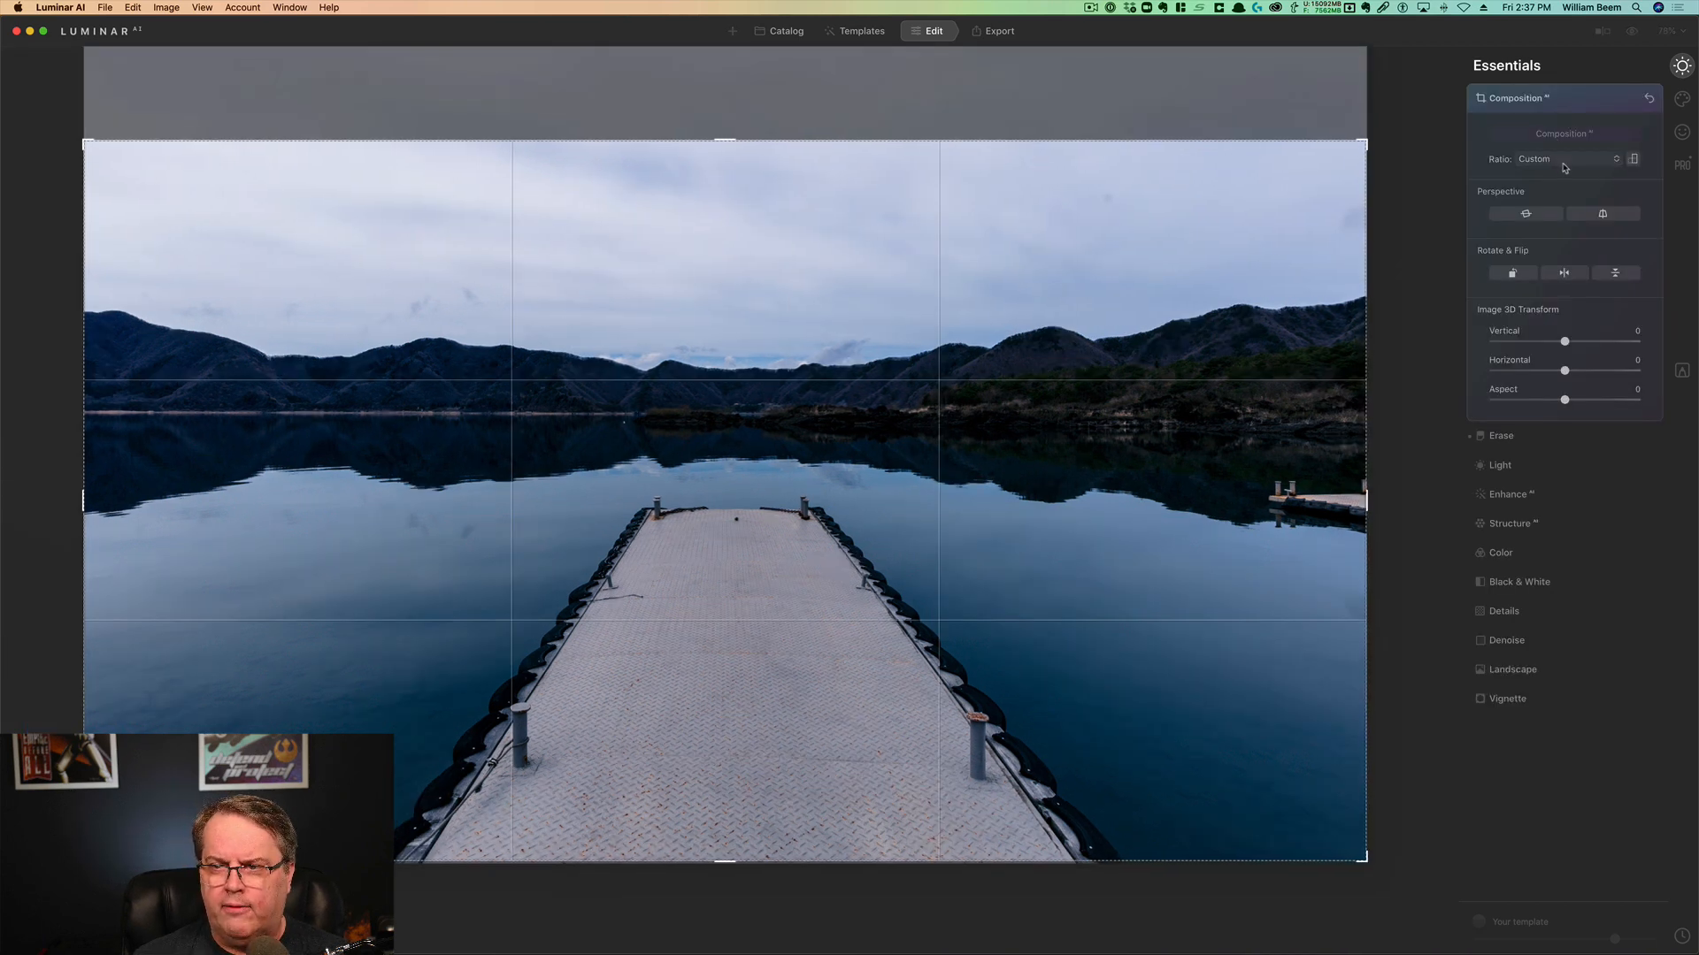
click(1566, 165)
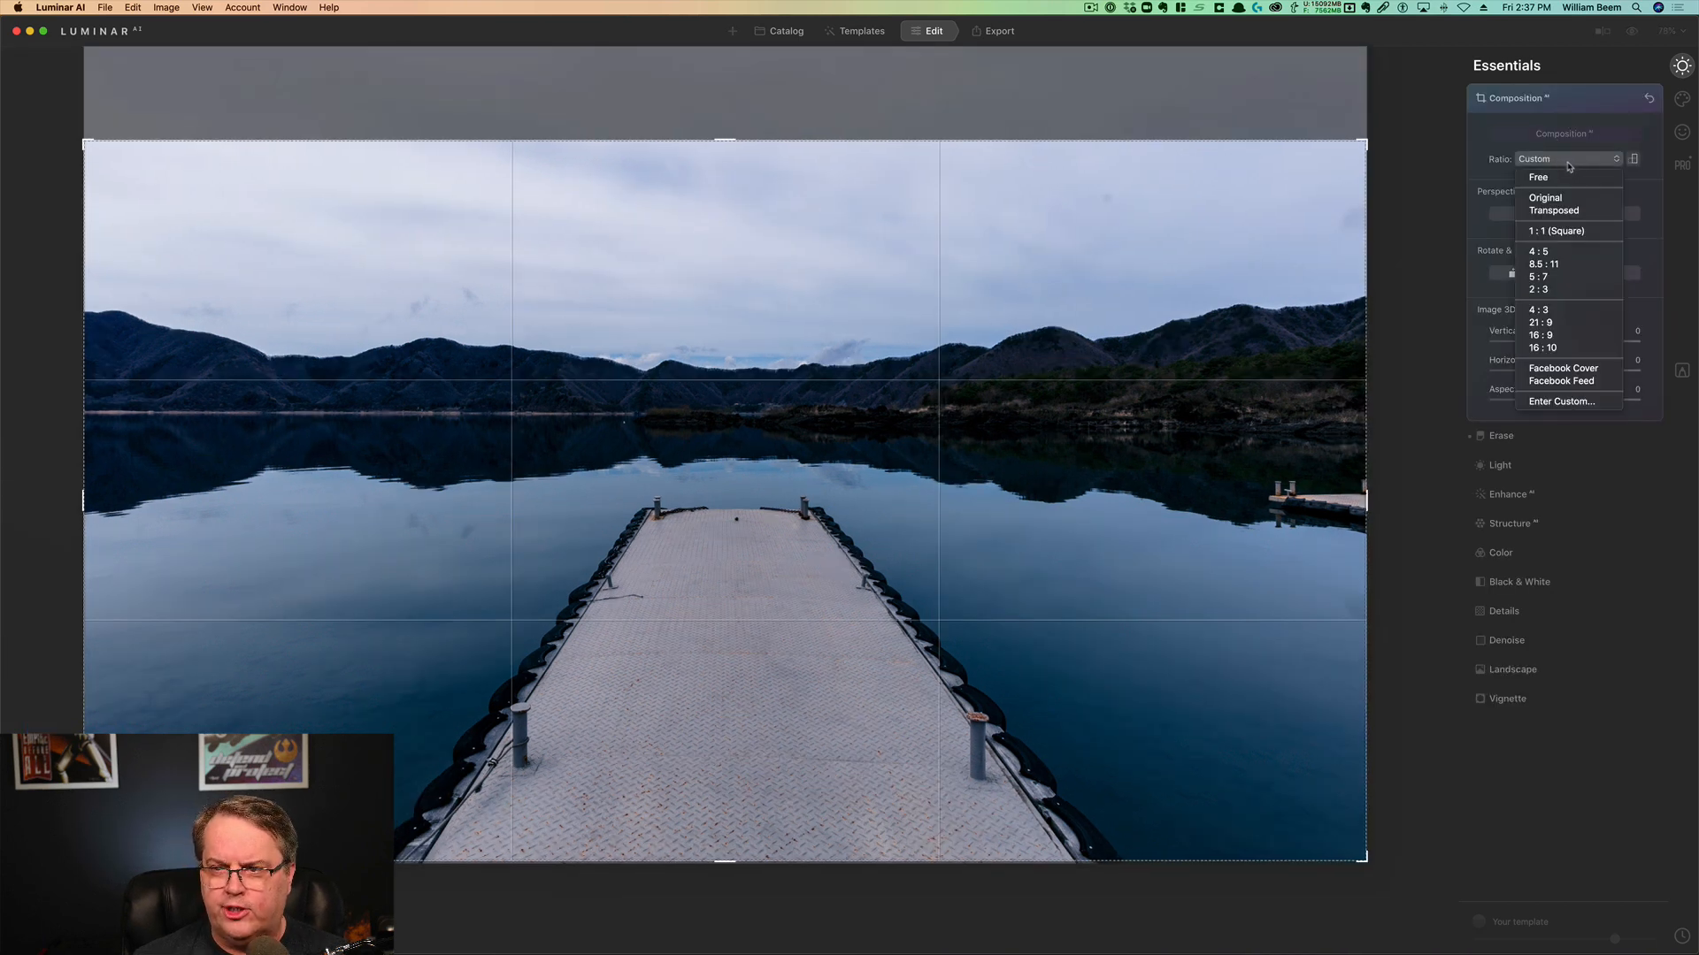
click(1521, 334)
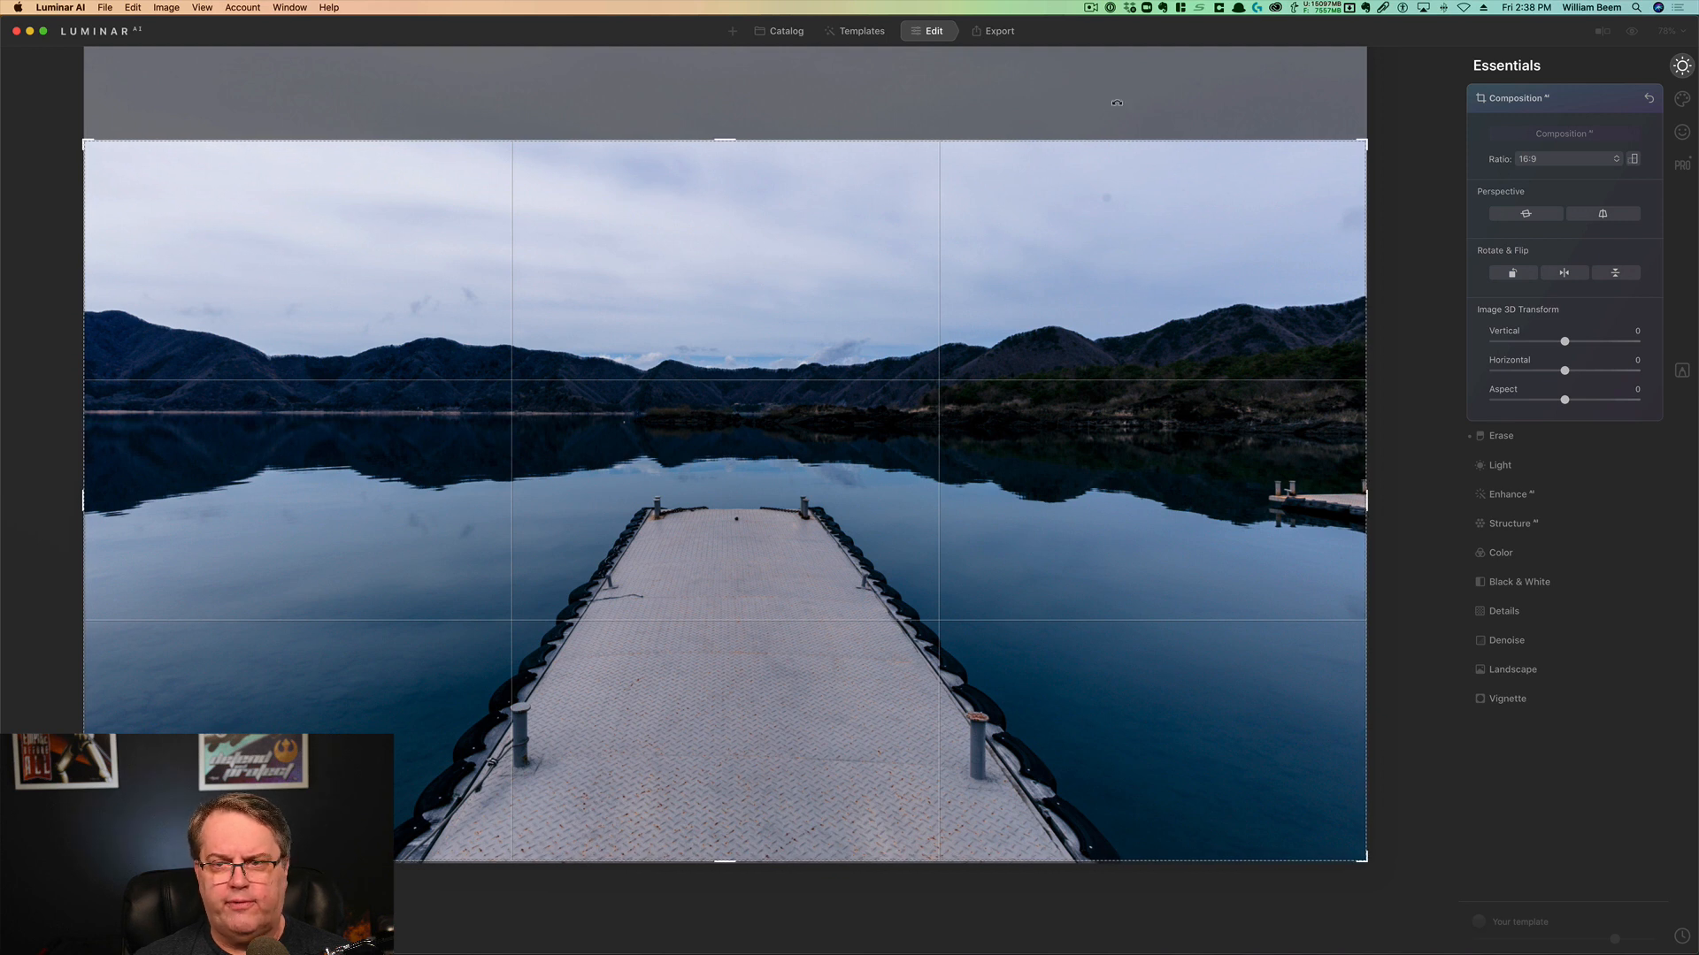
key(Return)
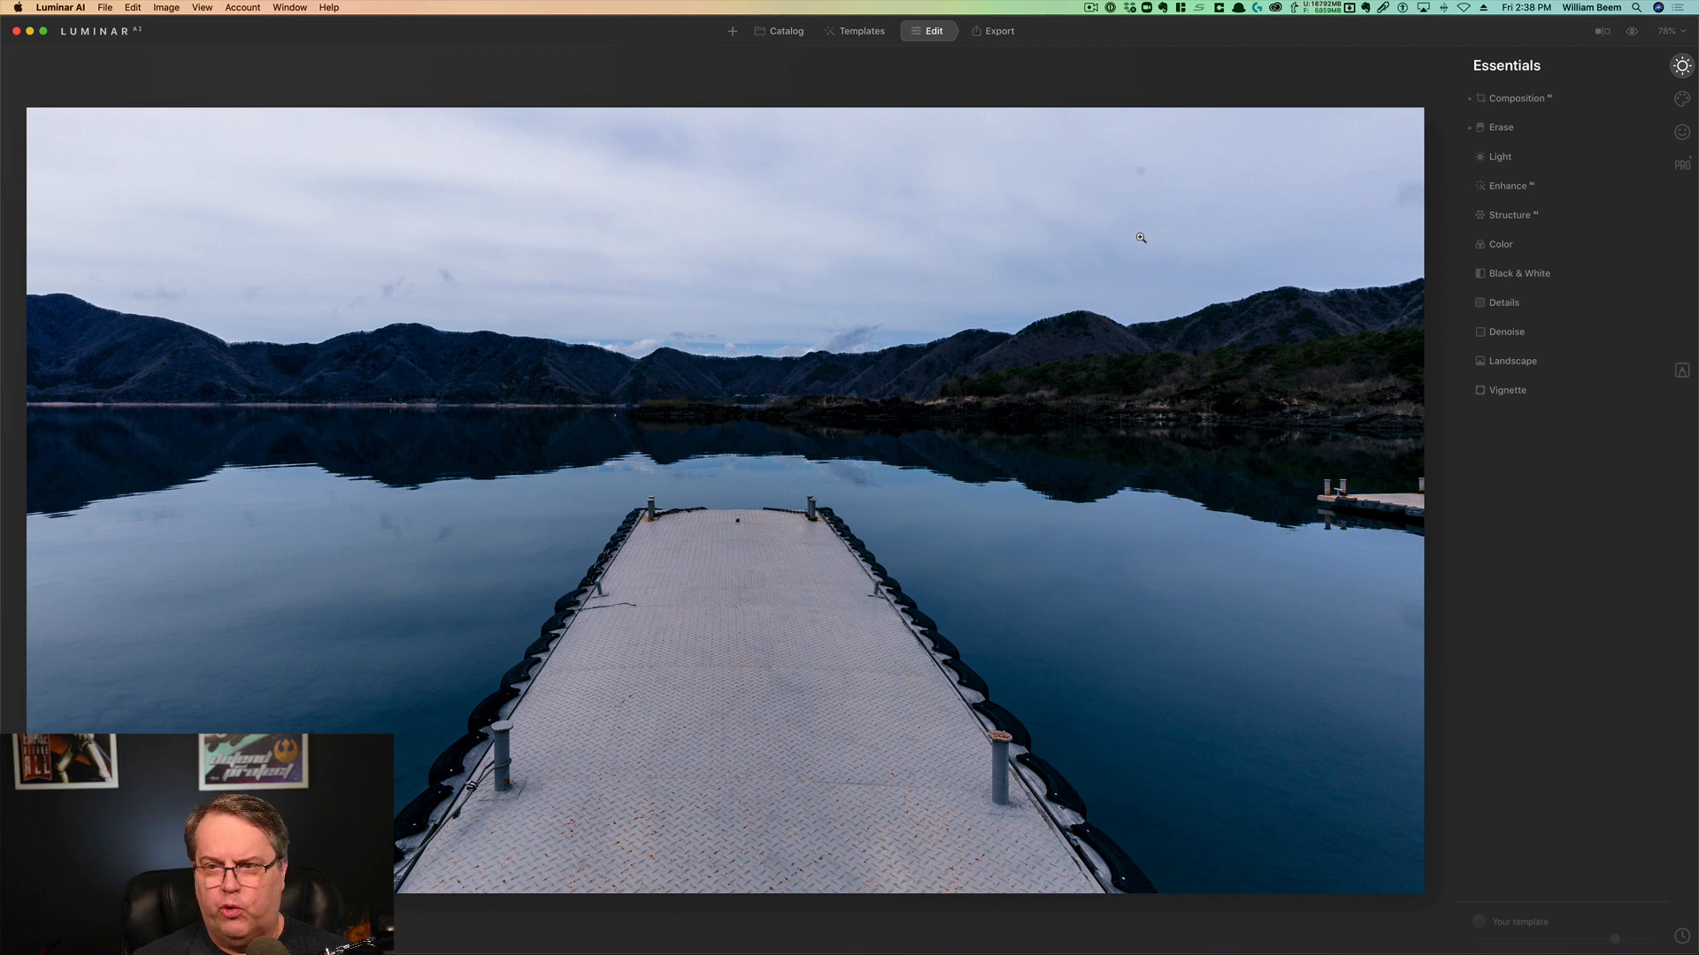
Try Accent AI at 49 and Sky Enhancer AI at 48 on the dock photo, and return both to 0
click(1524, 190)
click(1561, 231)
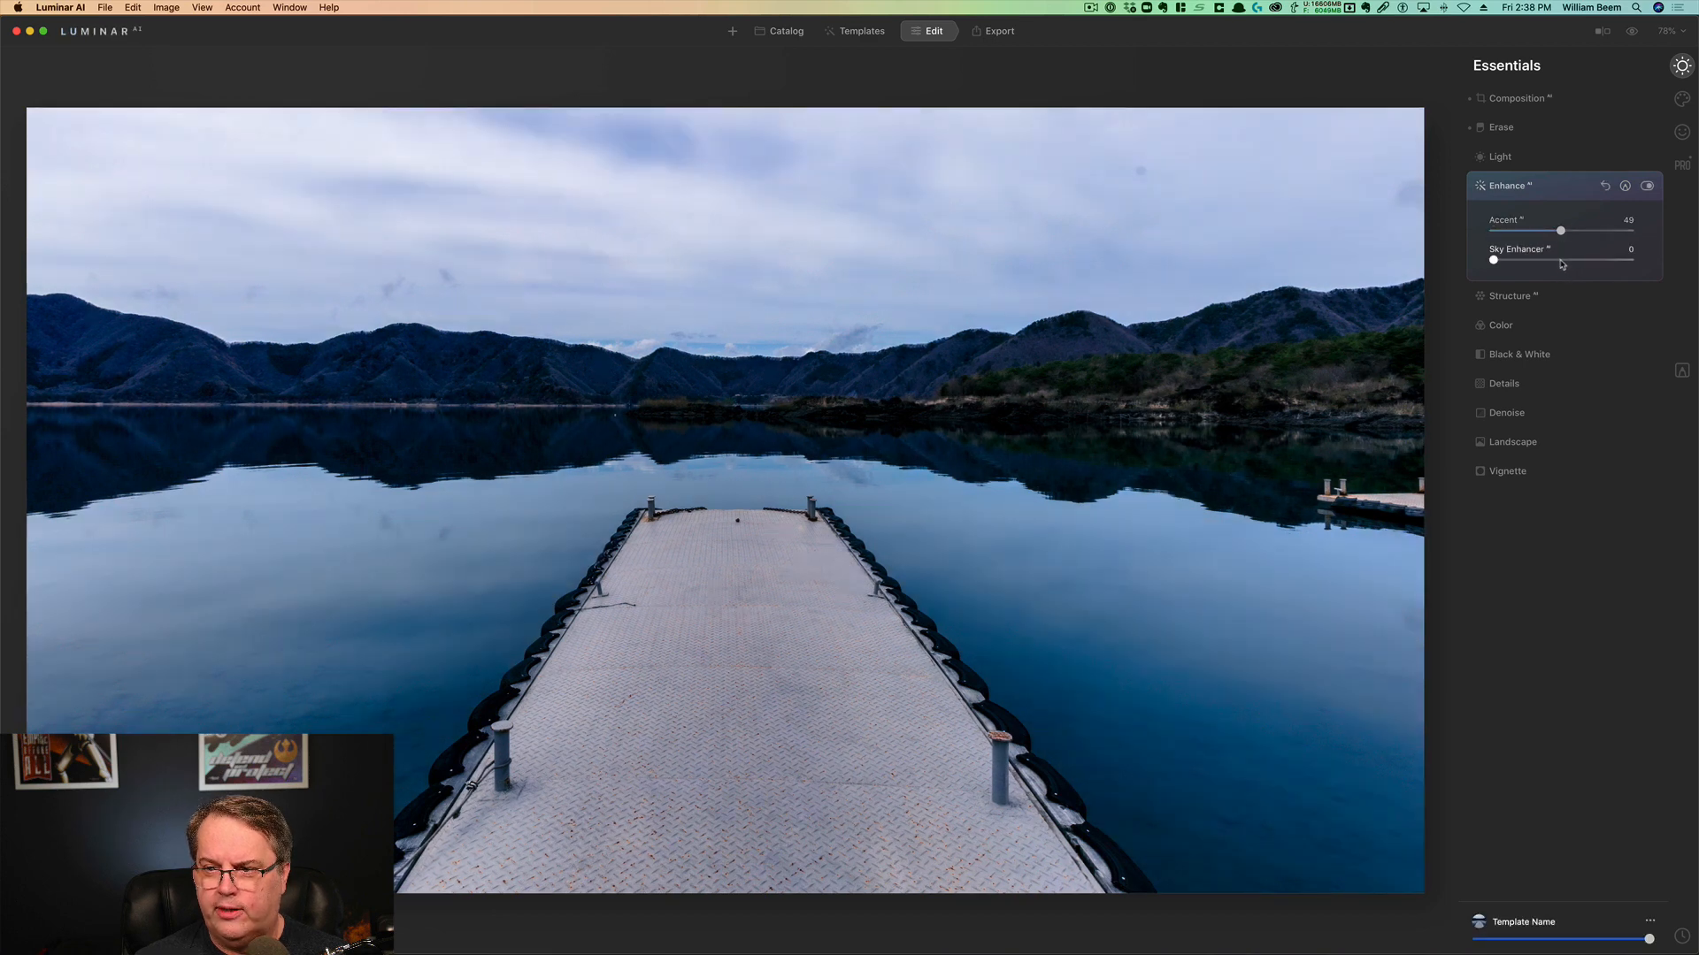
click(1560, 260)
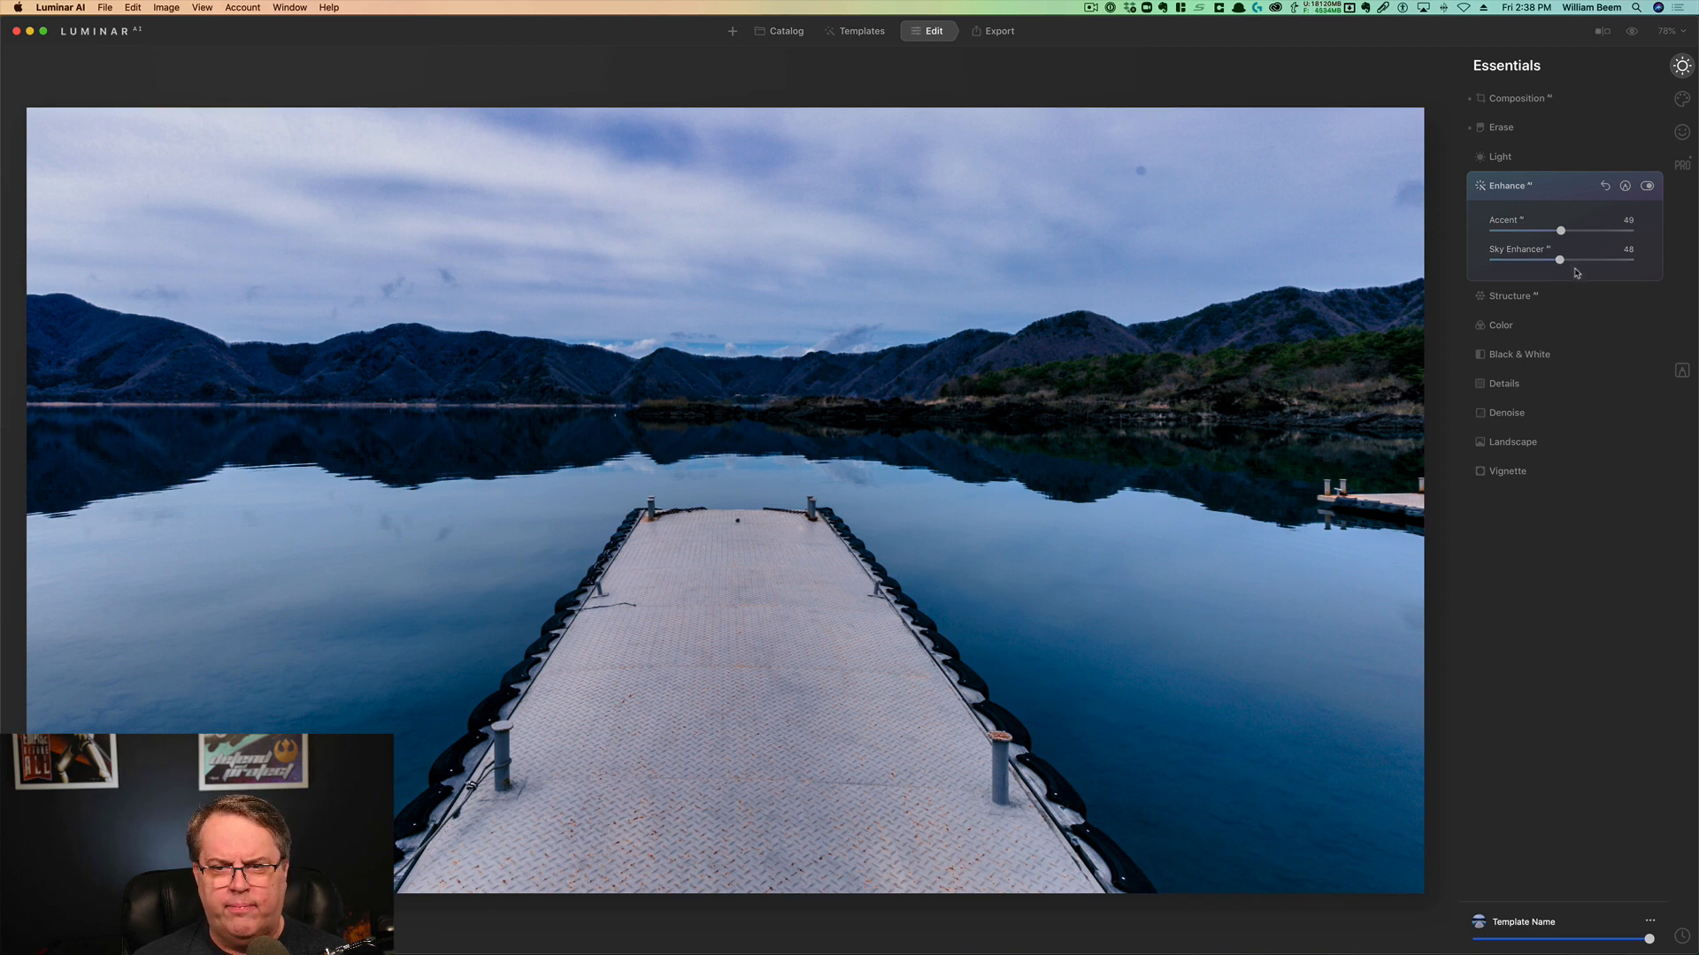
drag(1560, 261, 1467, 266)
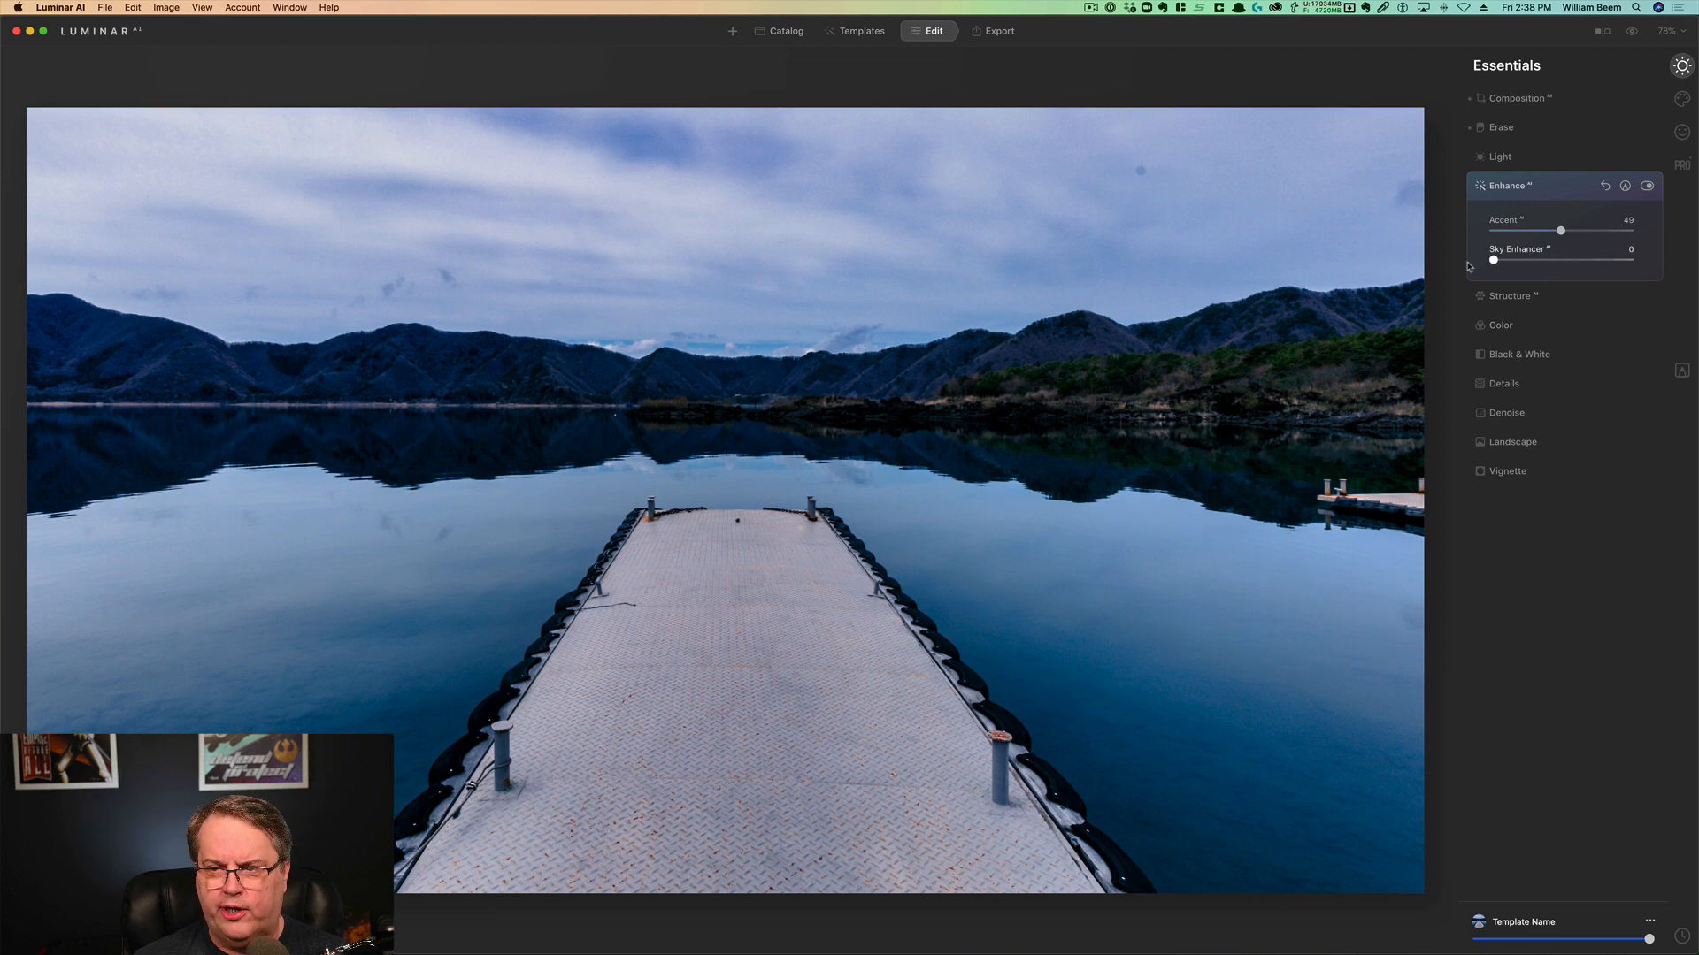
click(1493, 231)
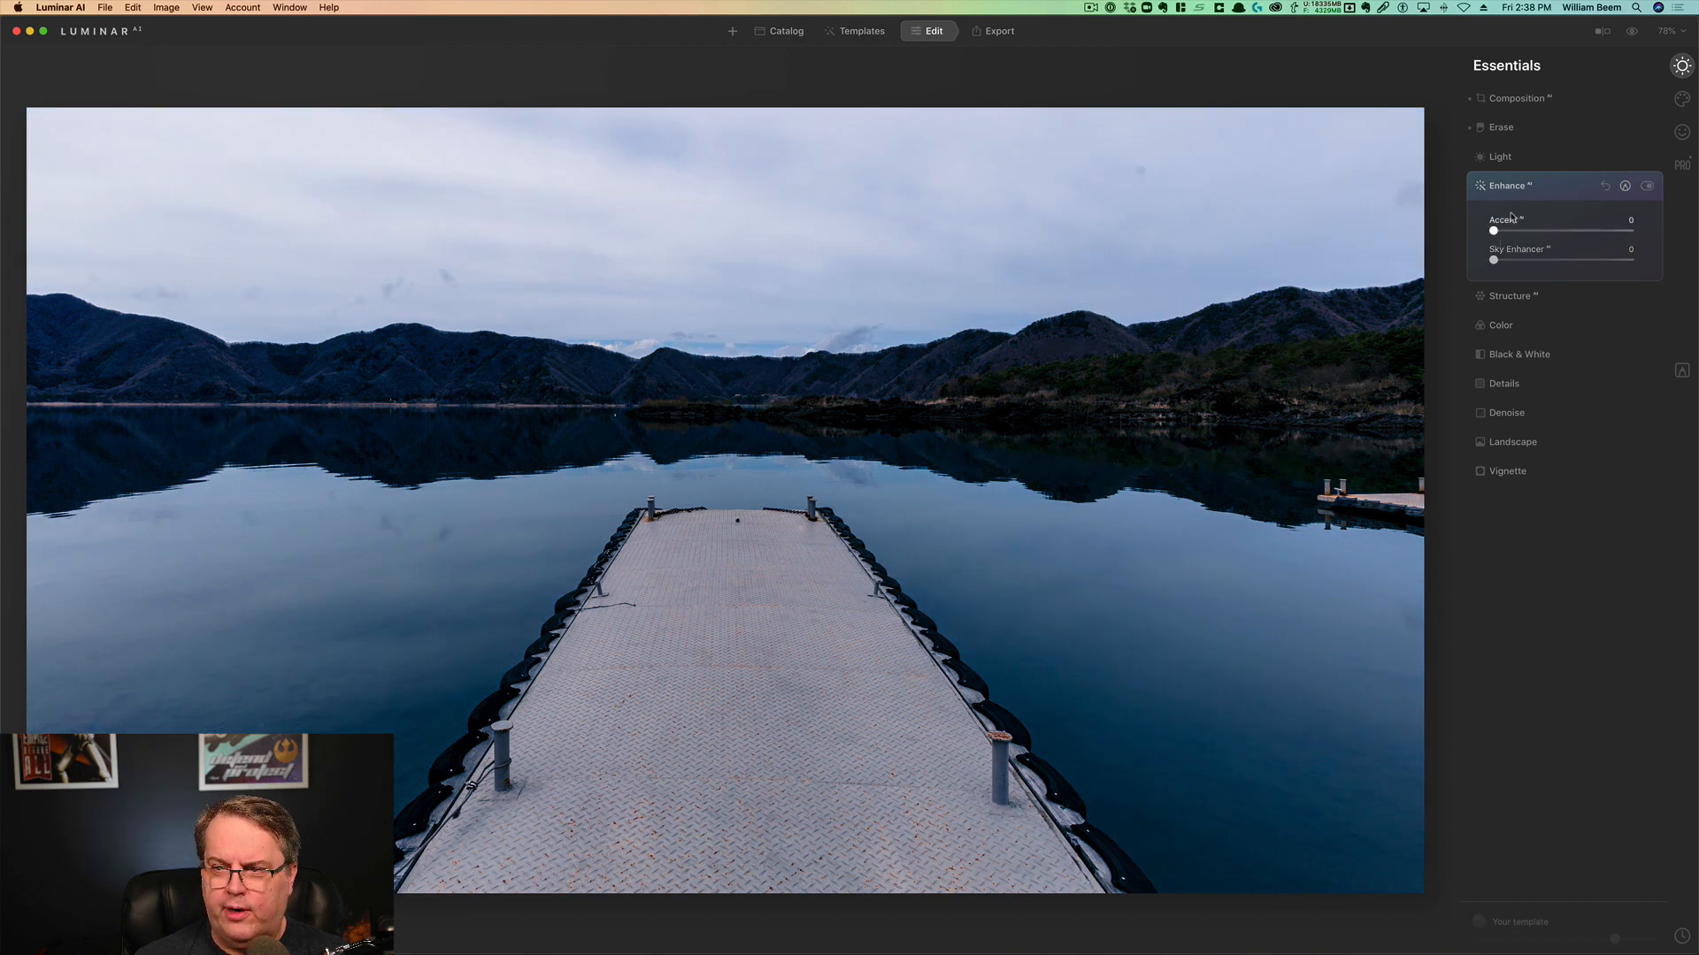
Set the Color Harmony color balance of the highlights to Yellow-Blue 17 and Cyan-Red -13
click(1682, 166)
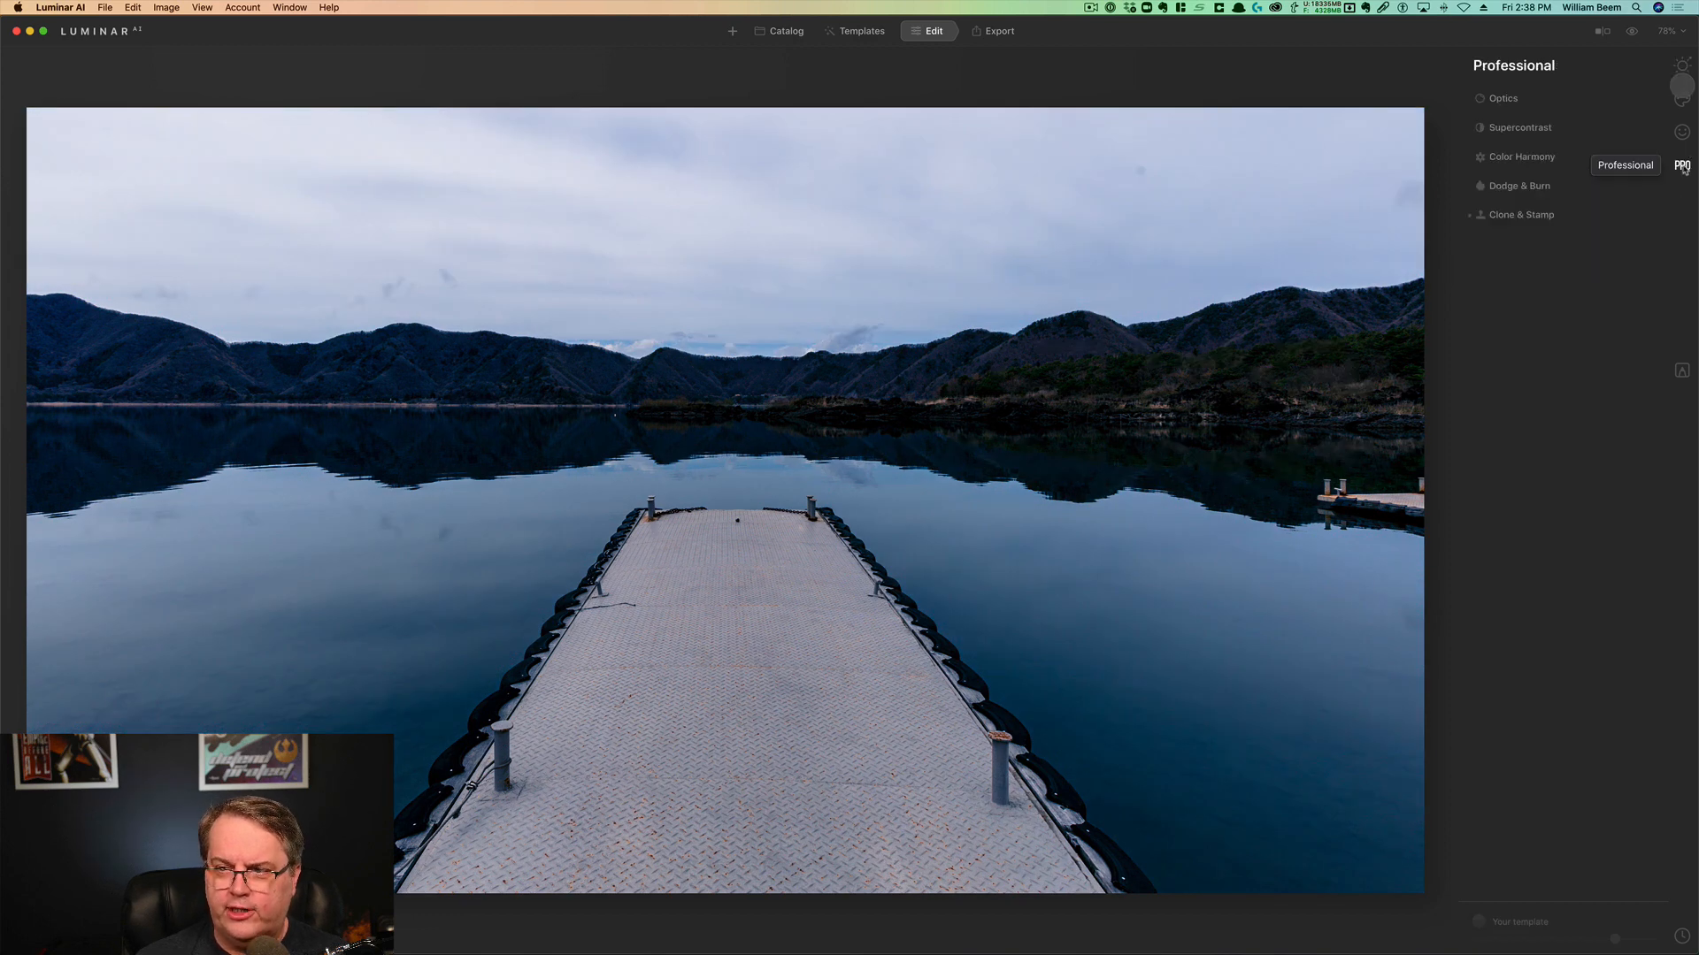
click(1540, 159)
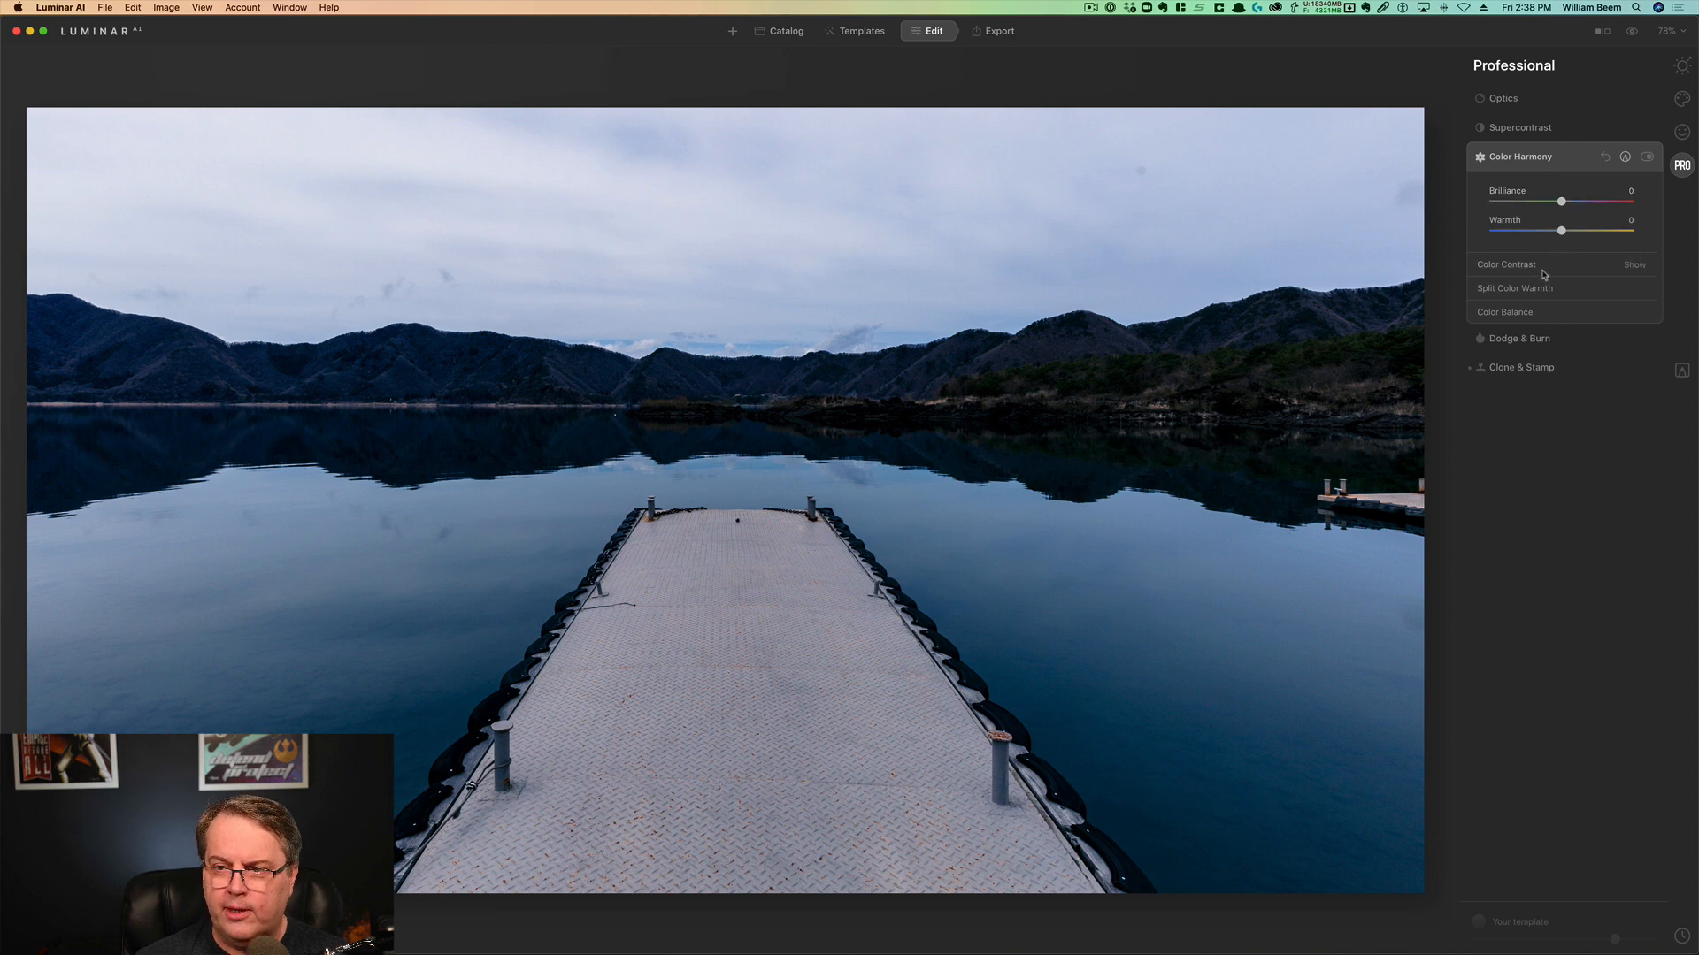
click(1543, 314)
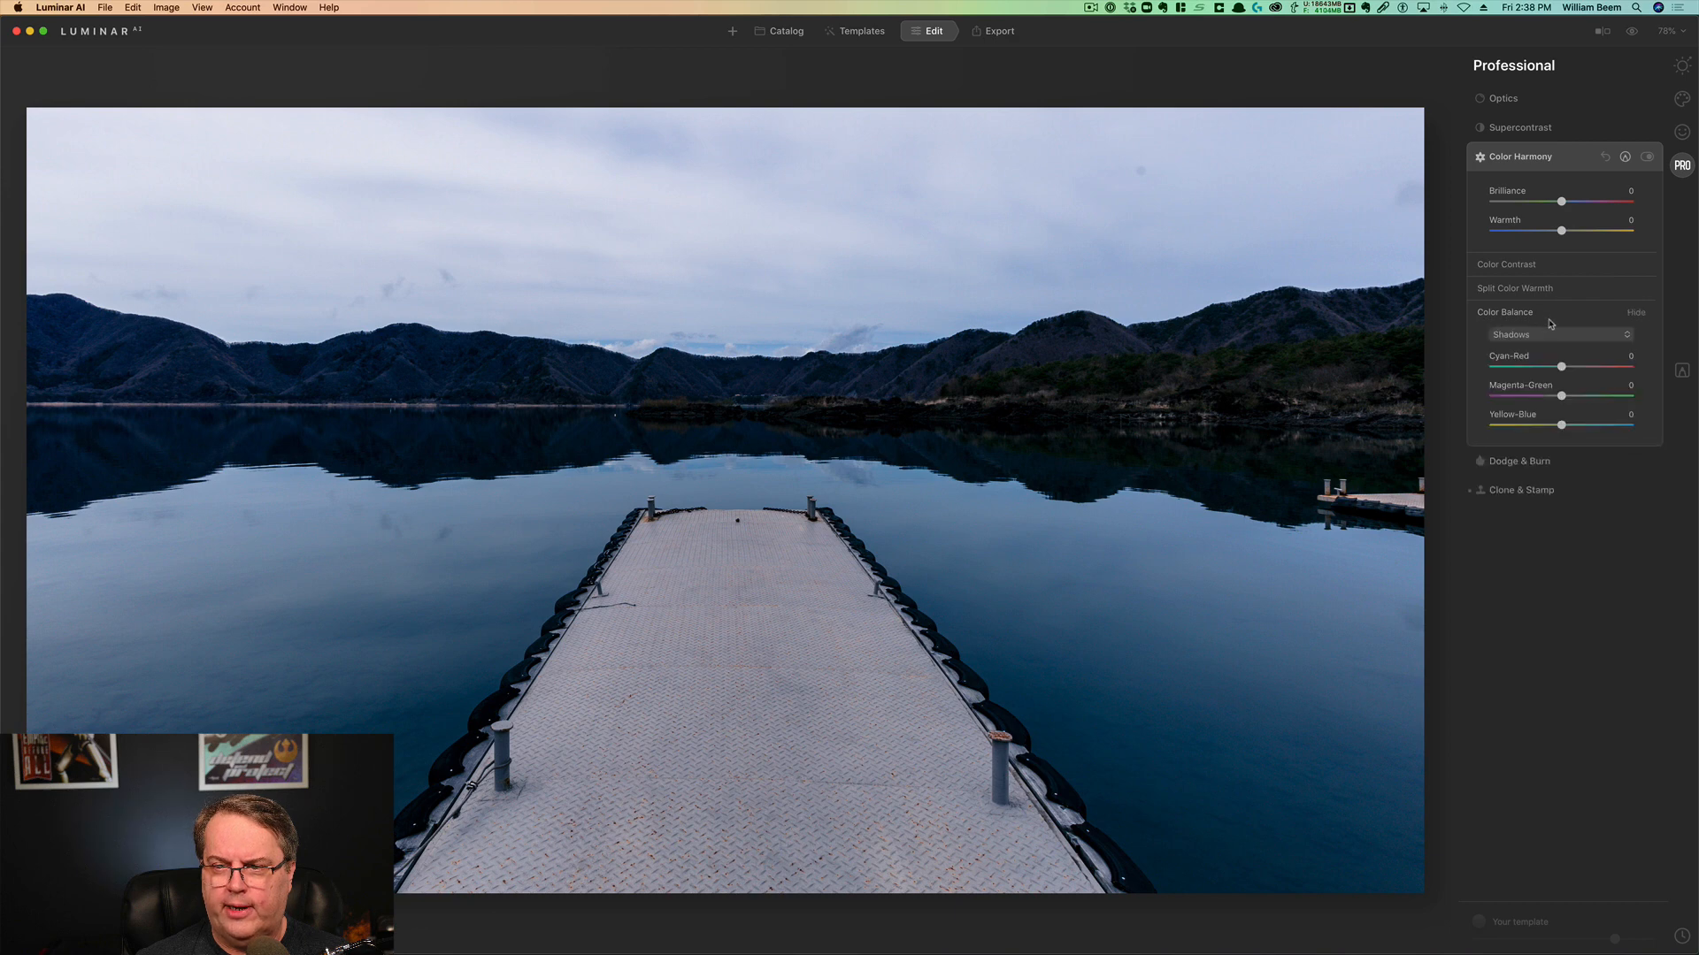
click(1547, 336)
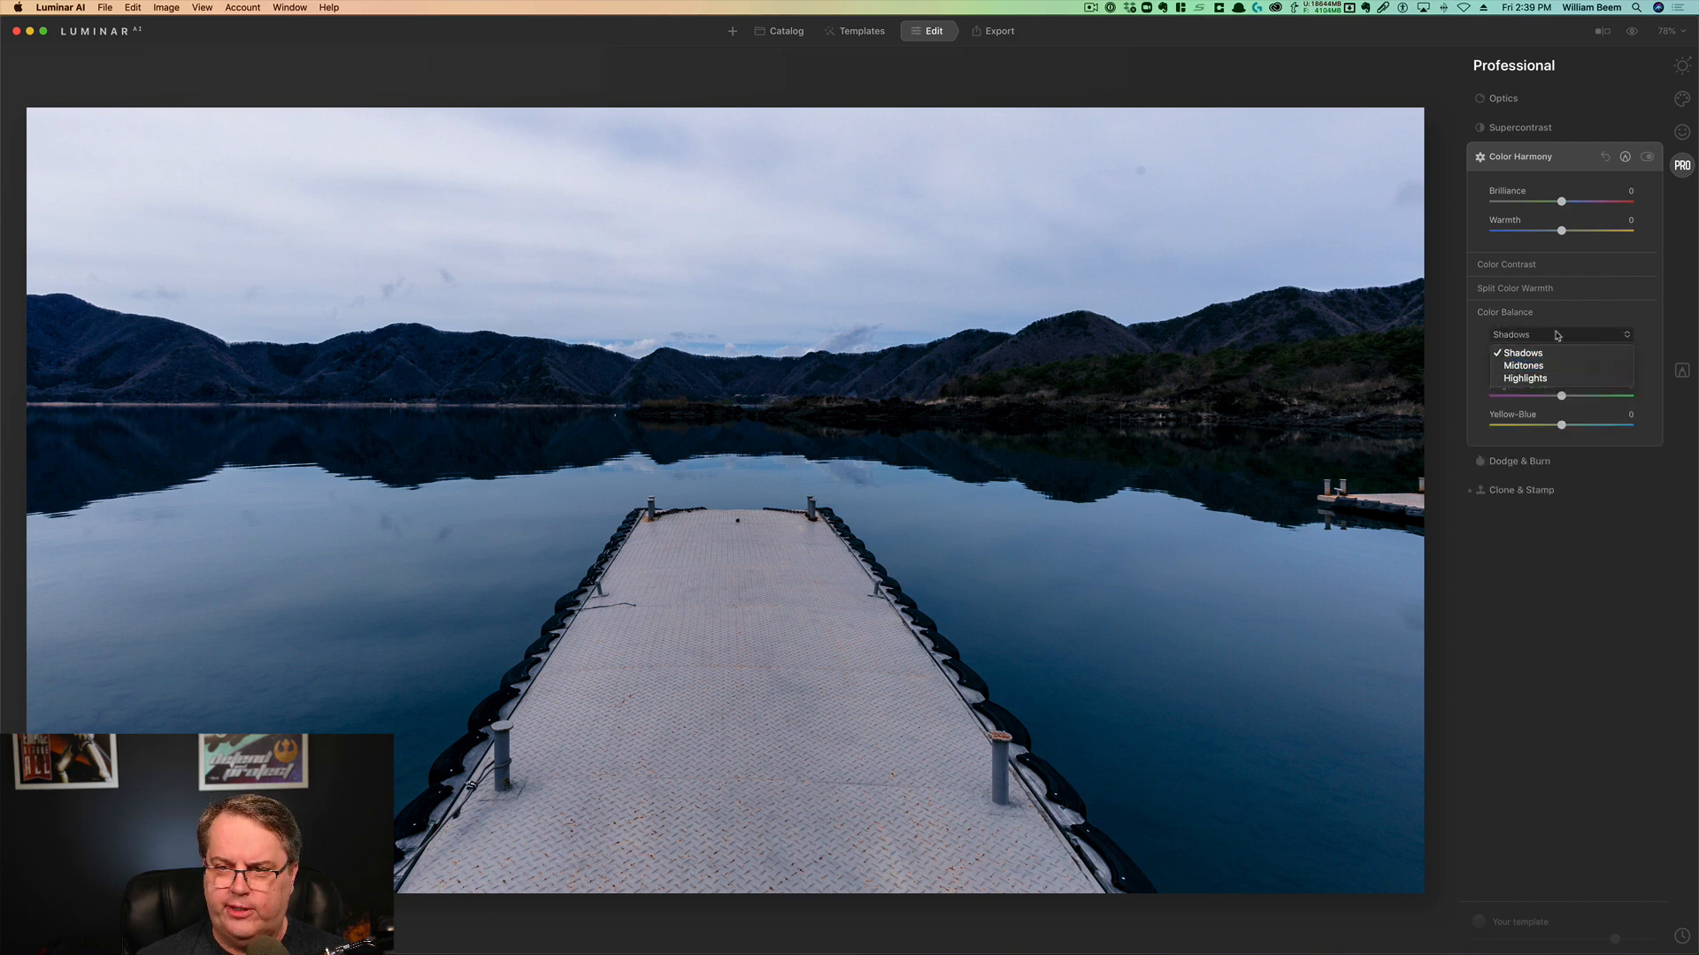
click(1642, 317)
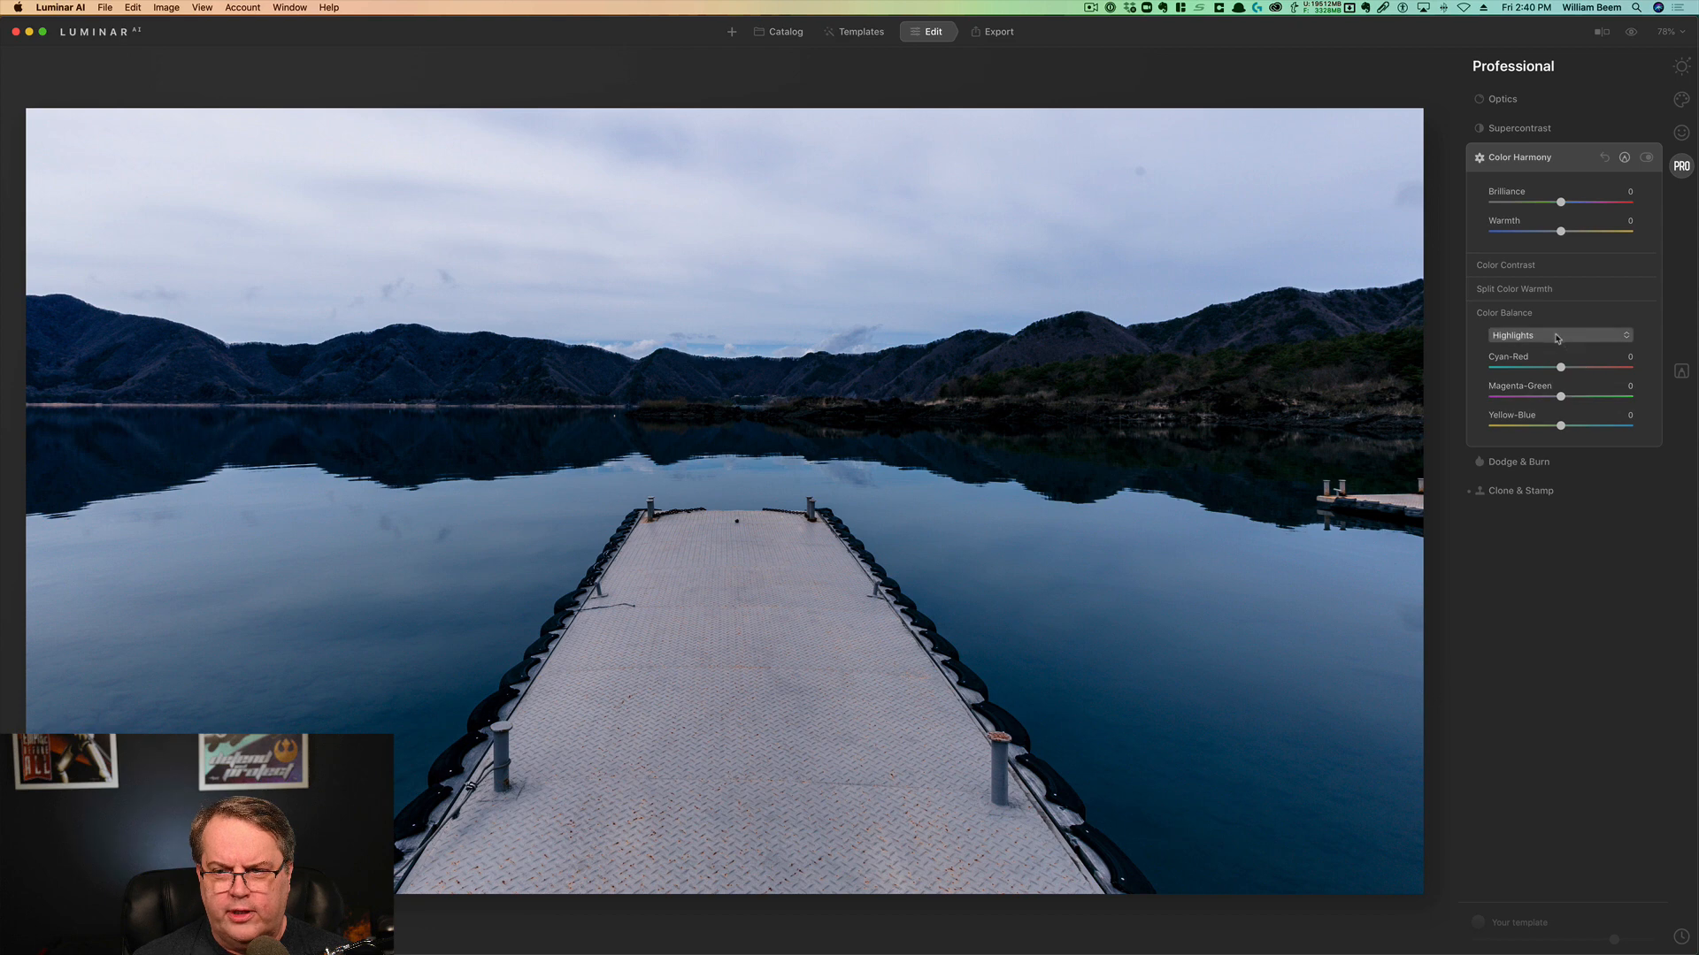
click(1560, 337)
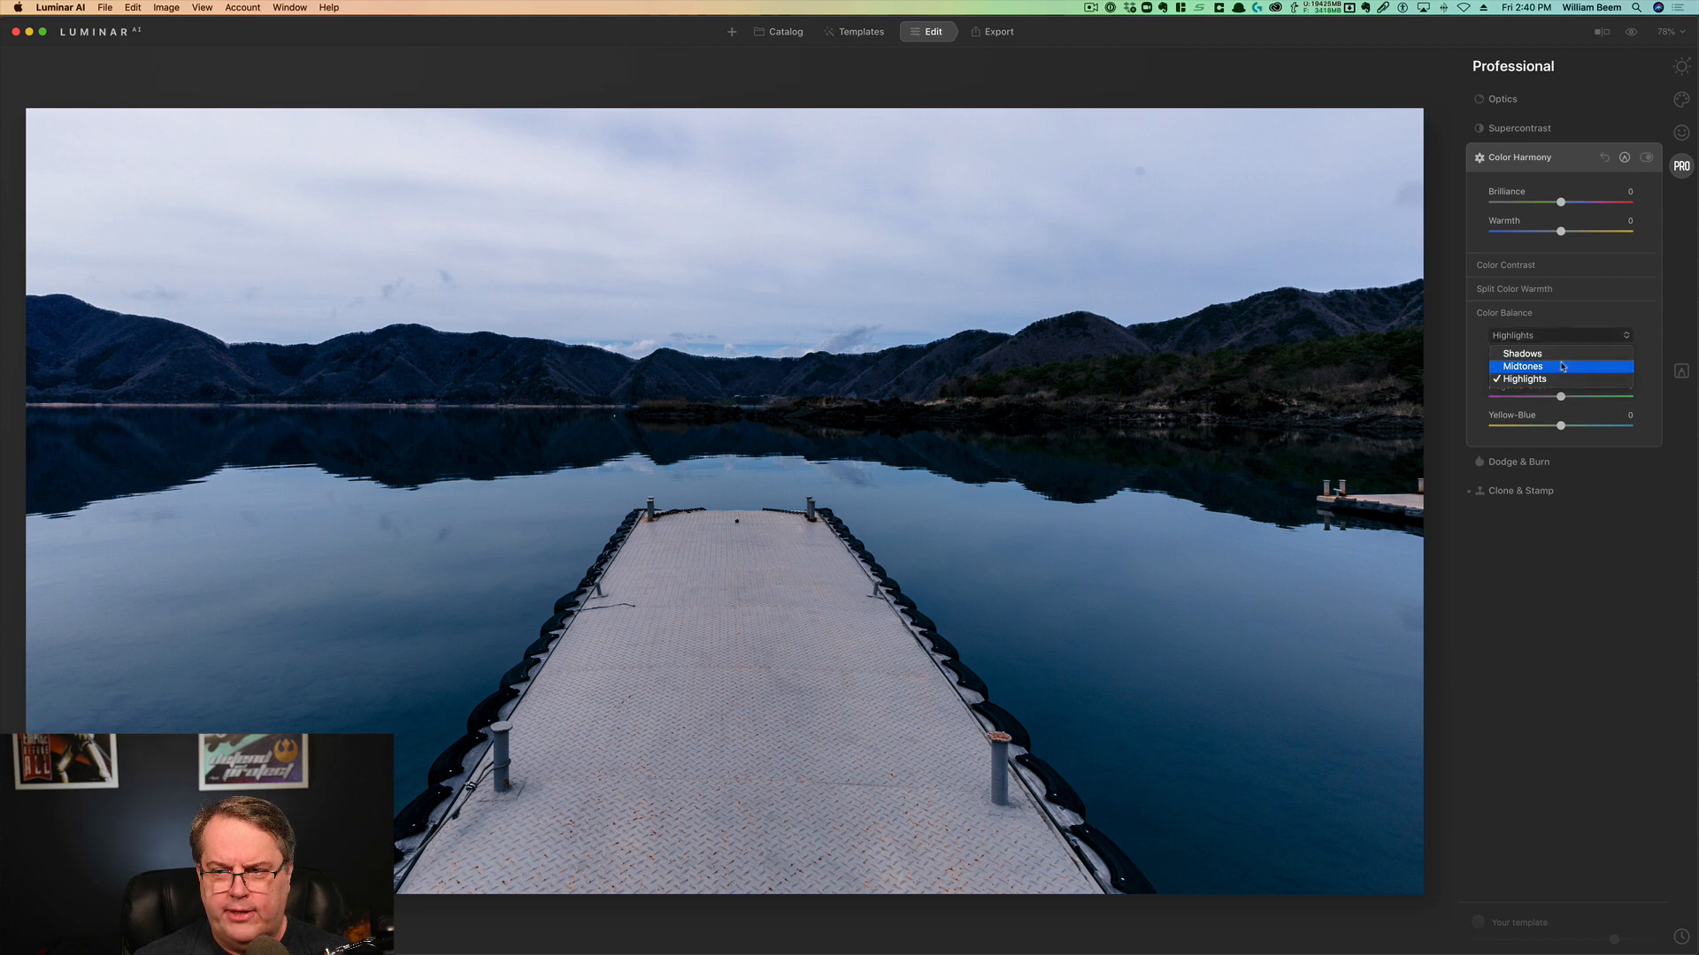
click(1652, 329)
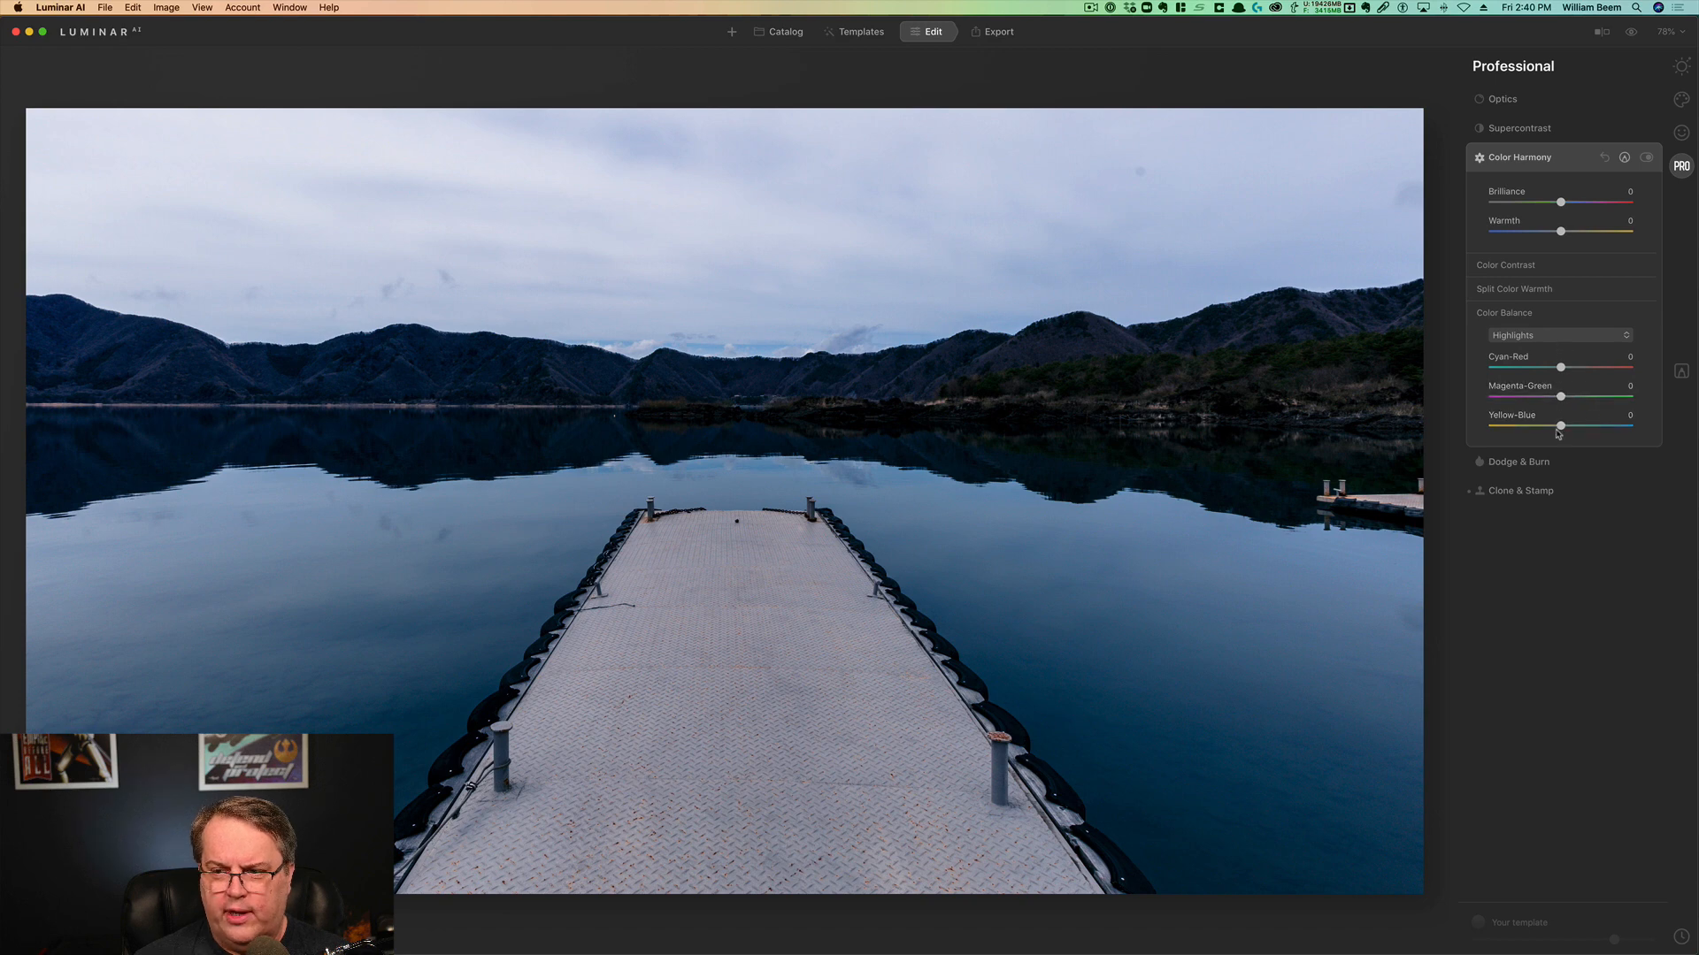
drag(1559, 433, 1574, 436)
drag(1560, 368, 1550, 371)
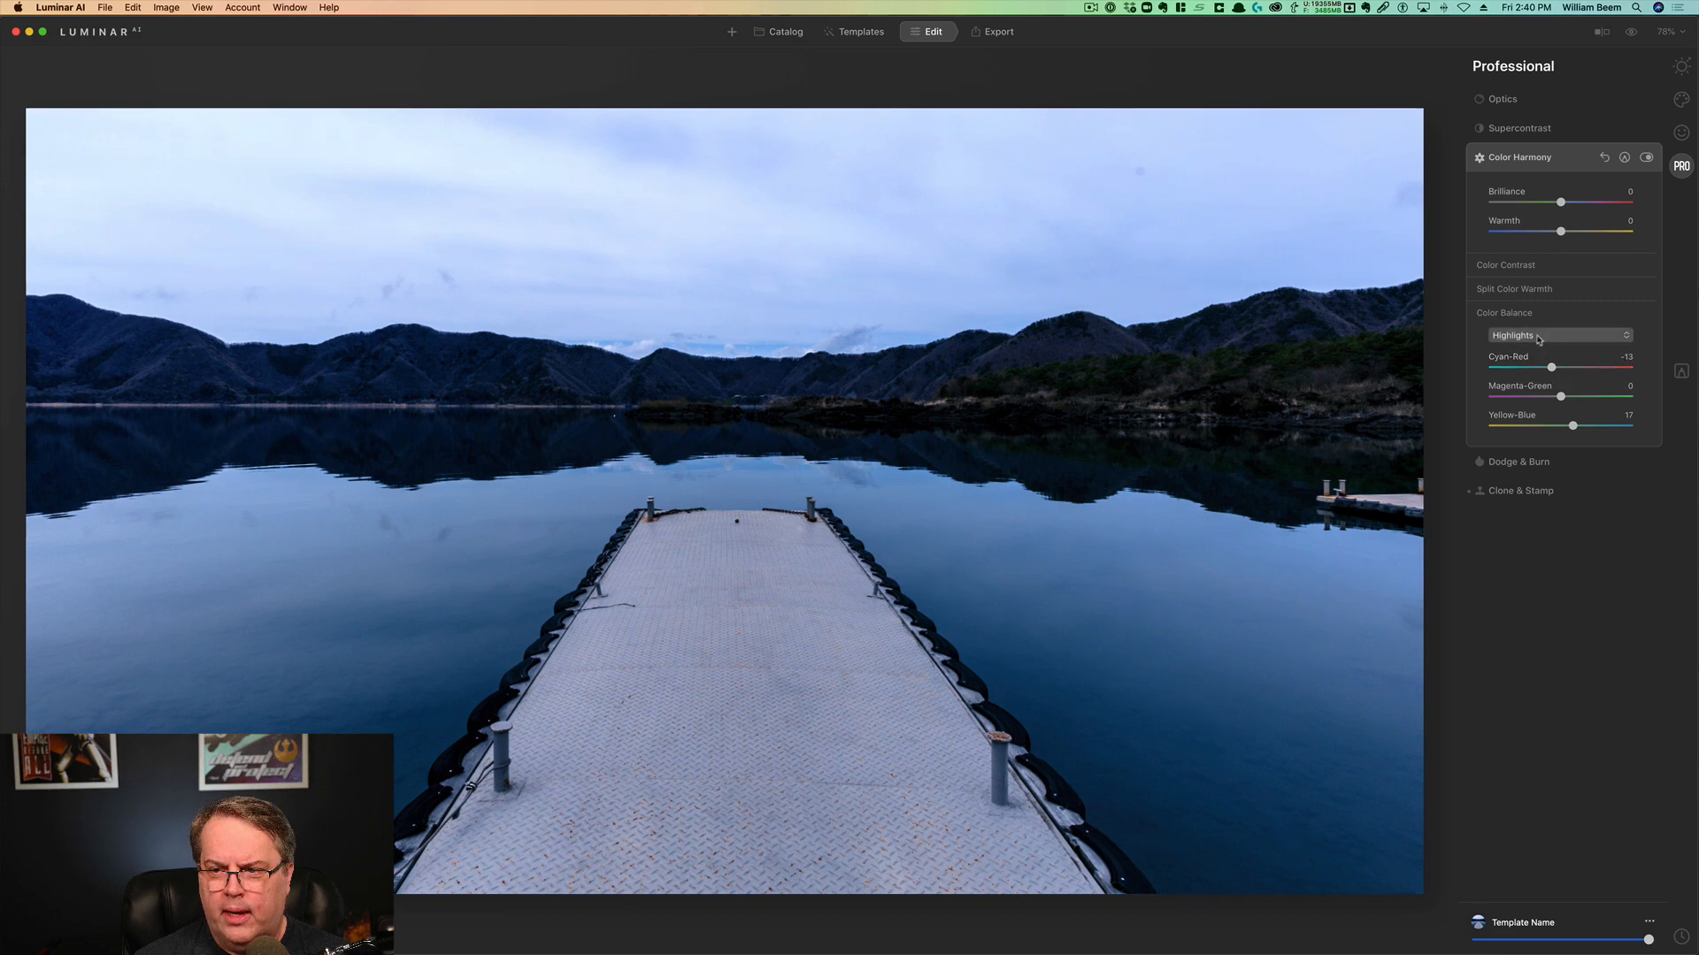
Set the midtones color balance to Cyan-Red -11, Magenta-Green 13 and Yellow-Blue -8
click(1537, 336)
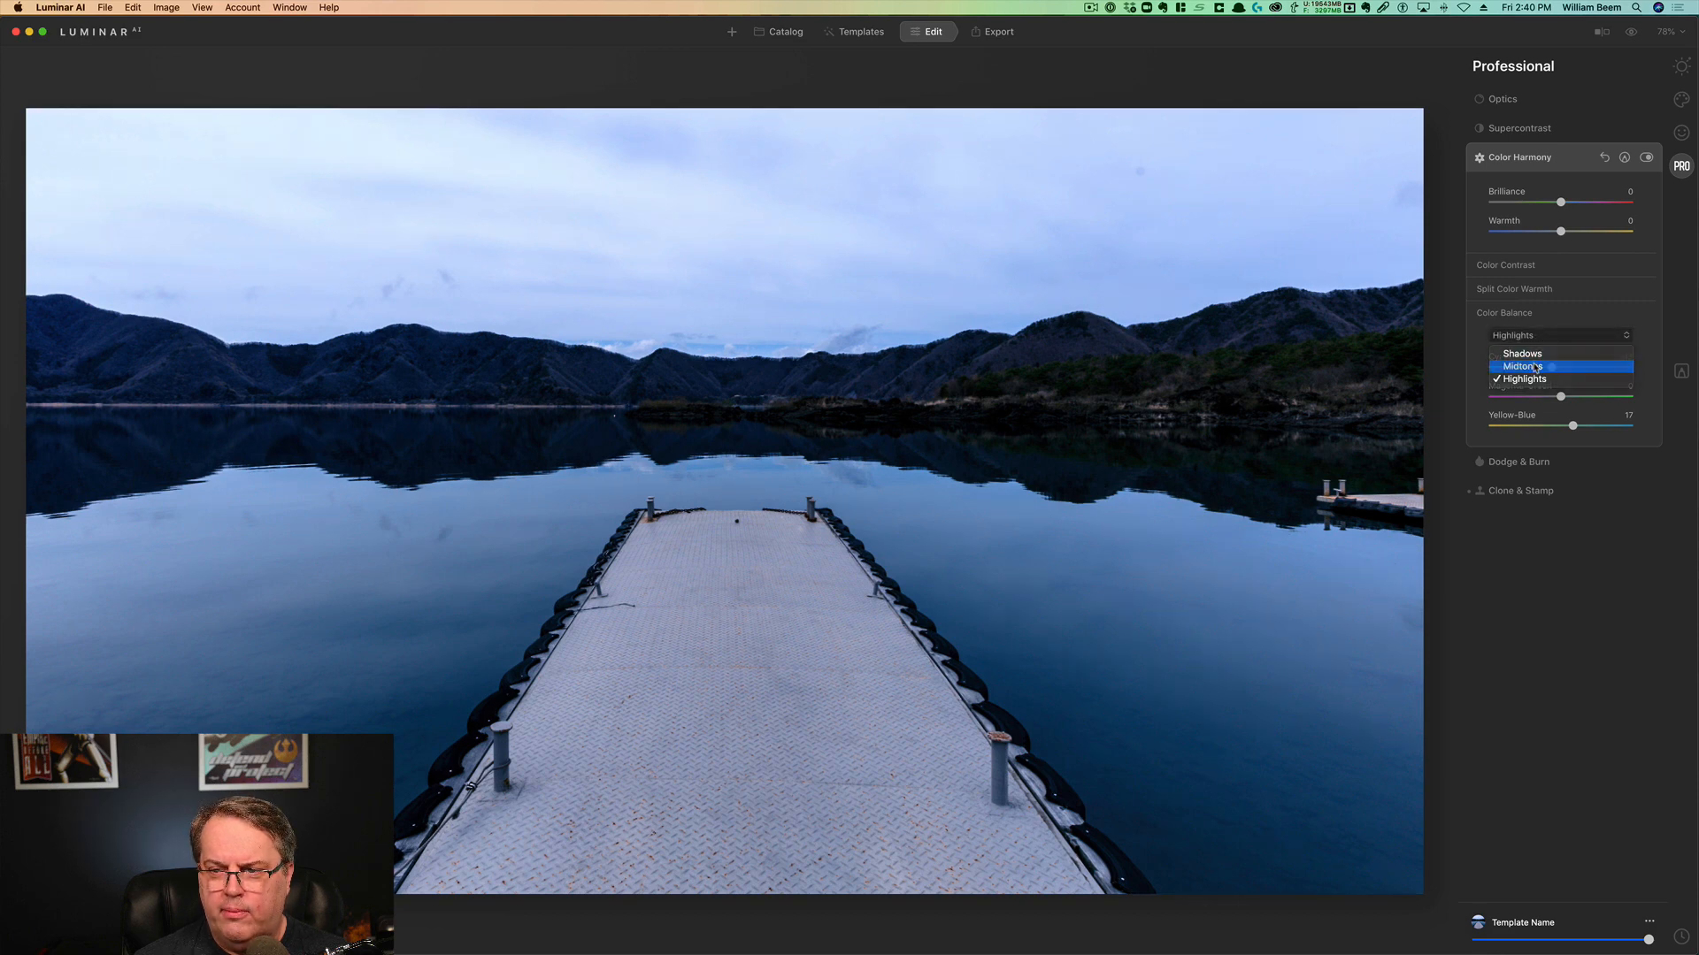
click(1524, 366)
drag(1560, 396, 1572, 400)
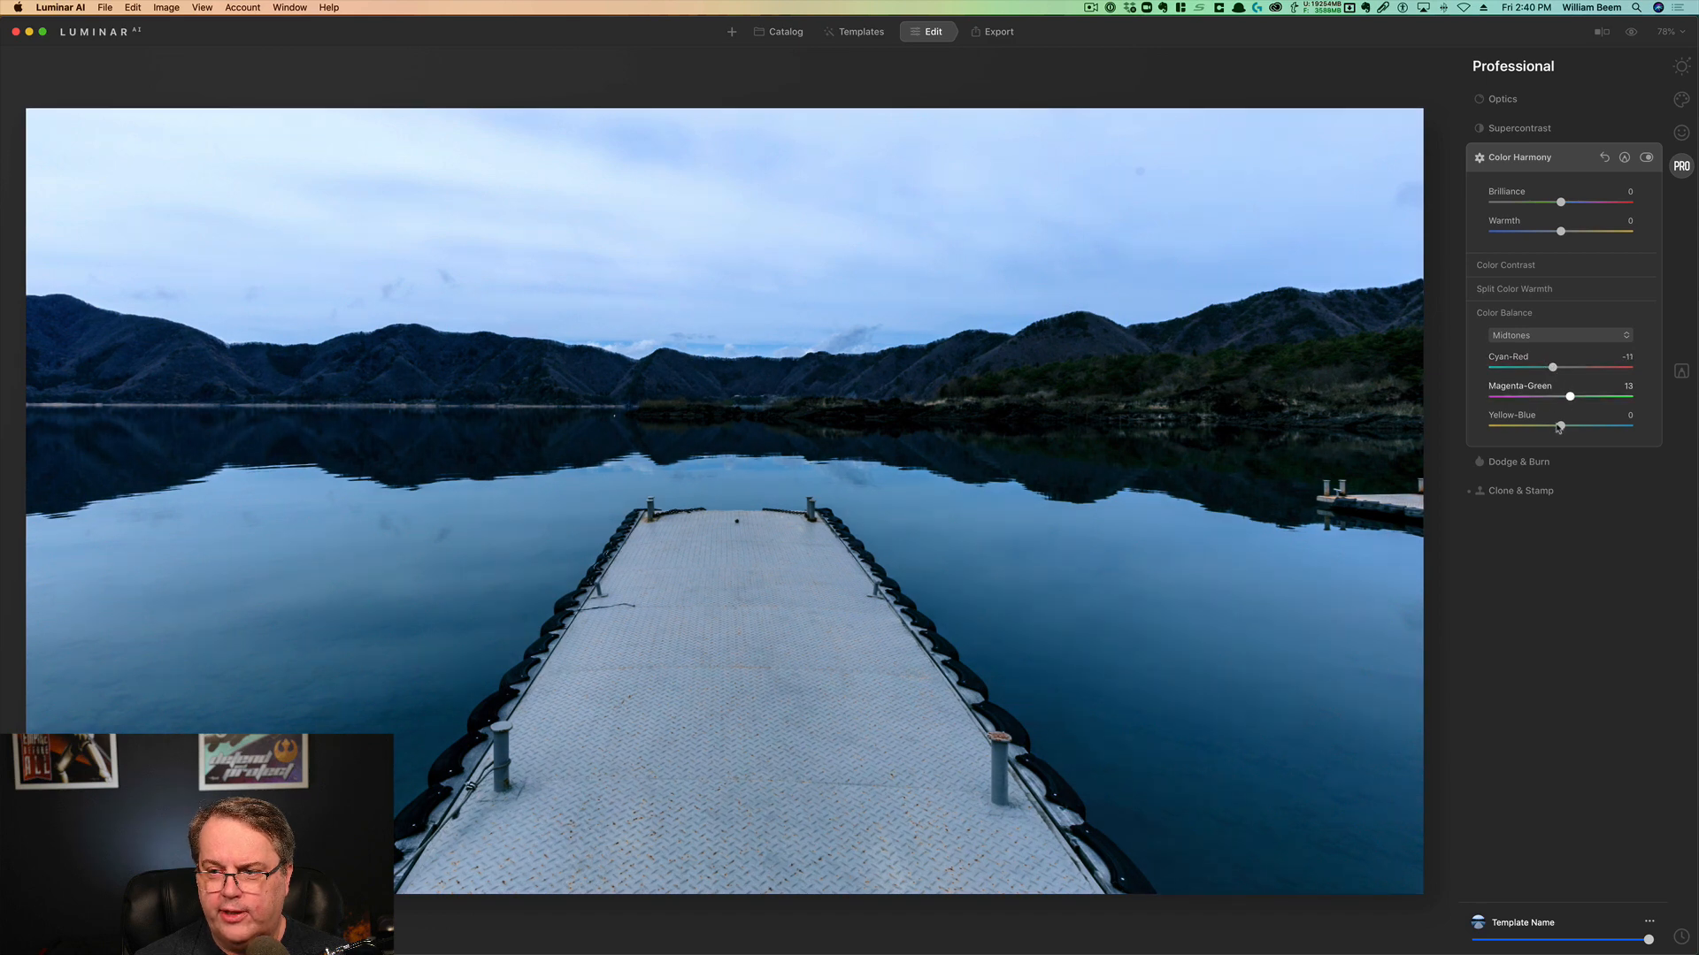
drag(1561, 427, 1556, 428)
Set the shadows color balance to Yellow-Blue 12 and Cyan-Red -12
click(1539, 337)
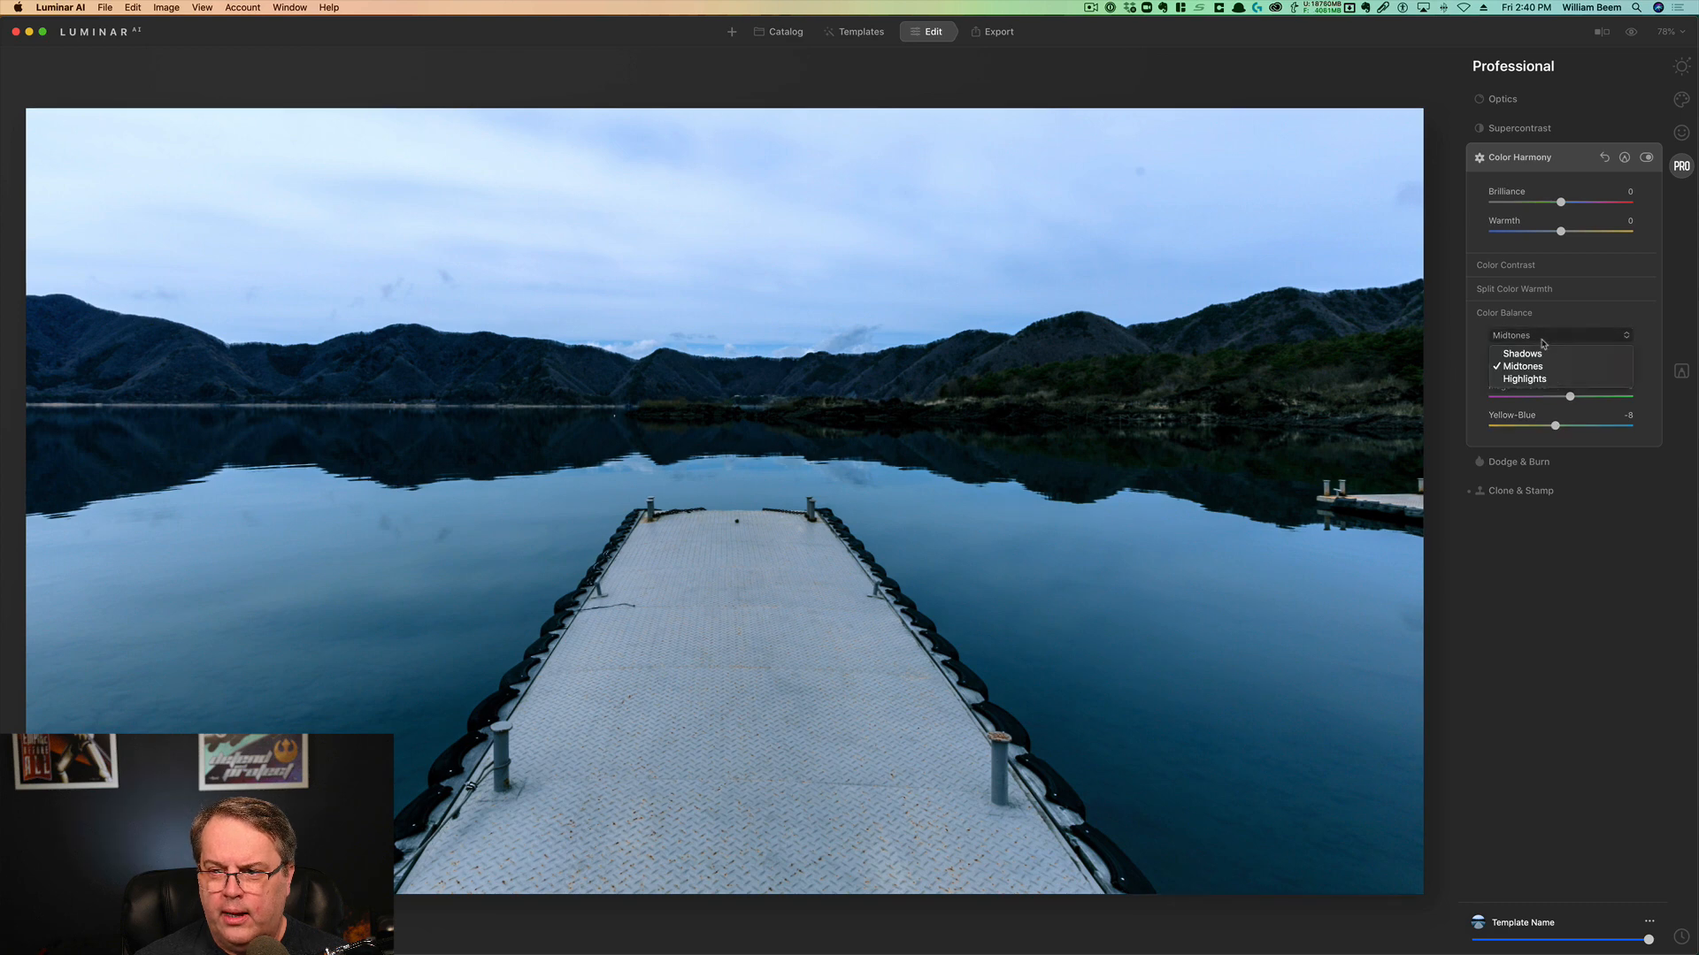
click(1544, 354)
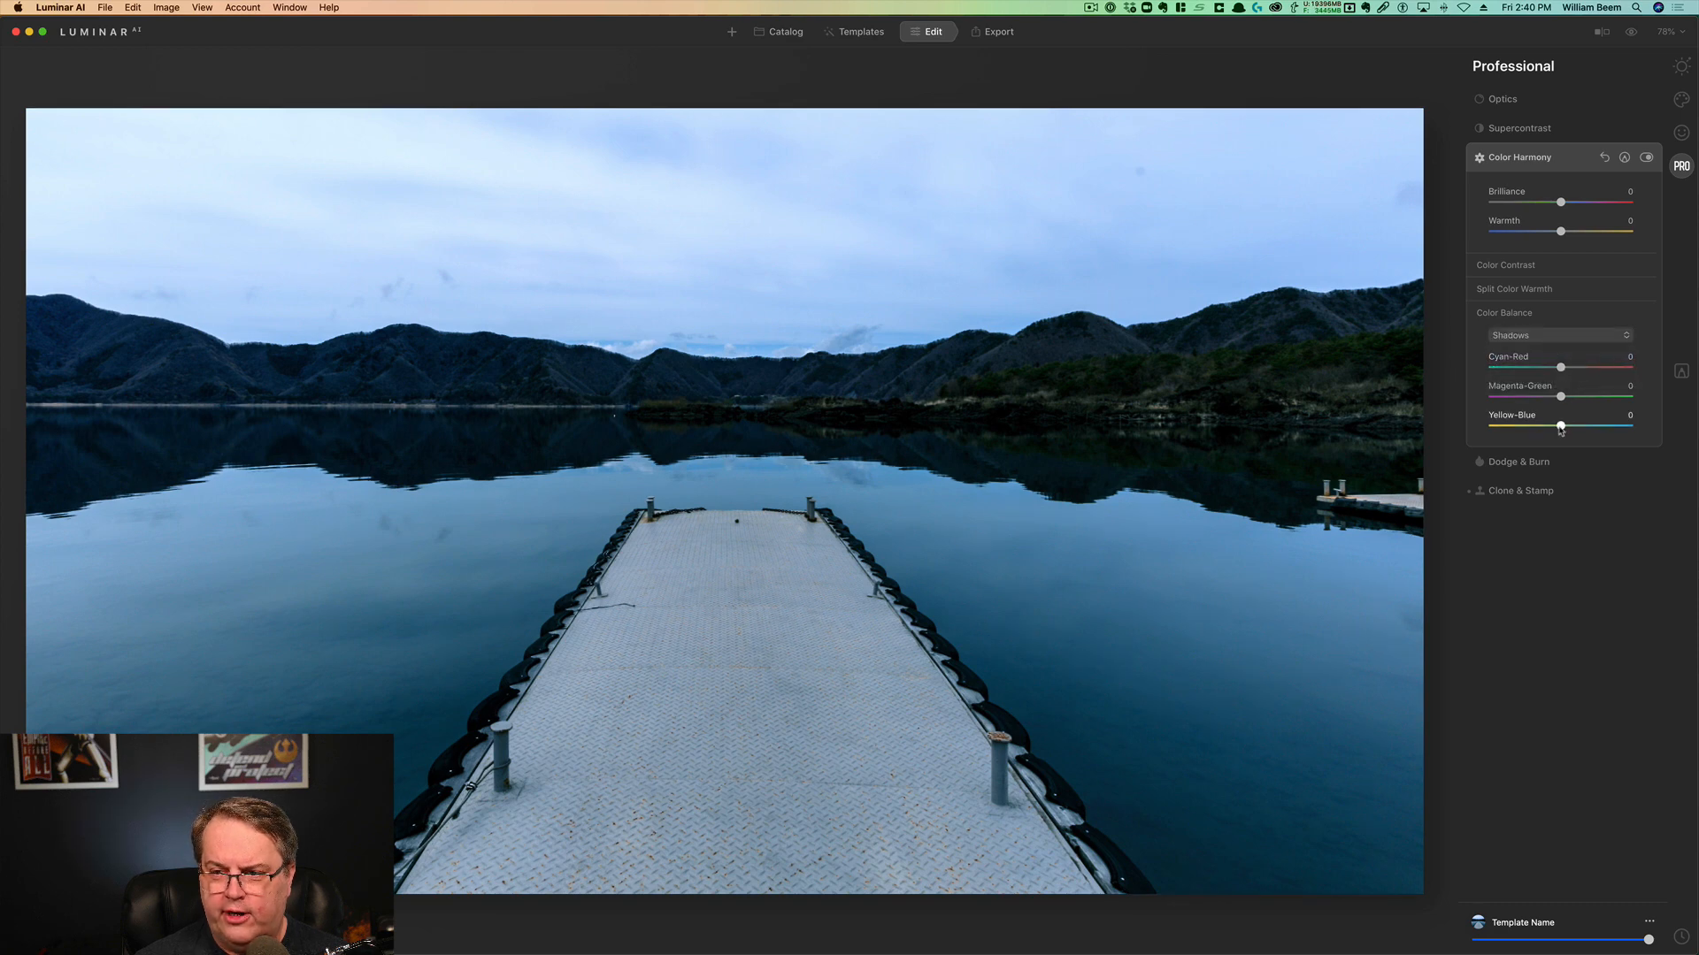
drag(1560, 427, 1571, 434)
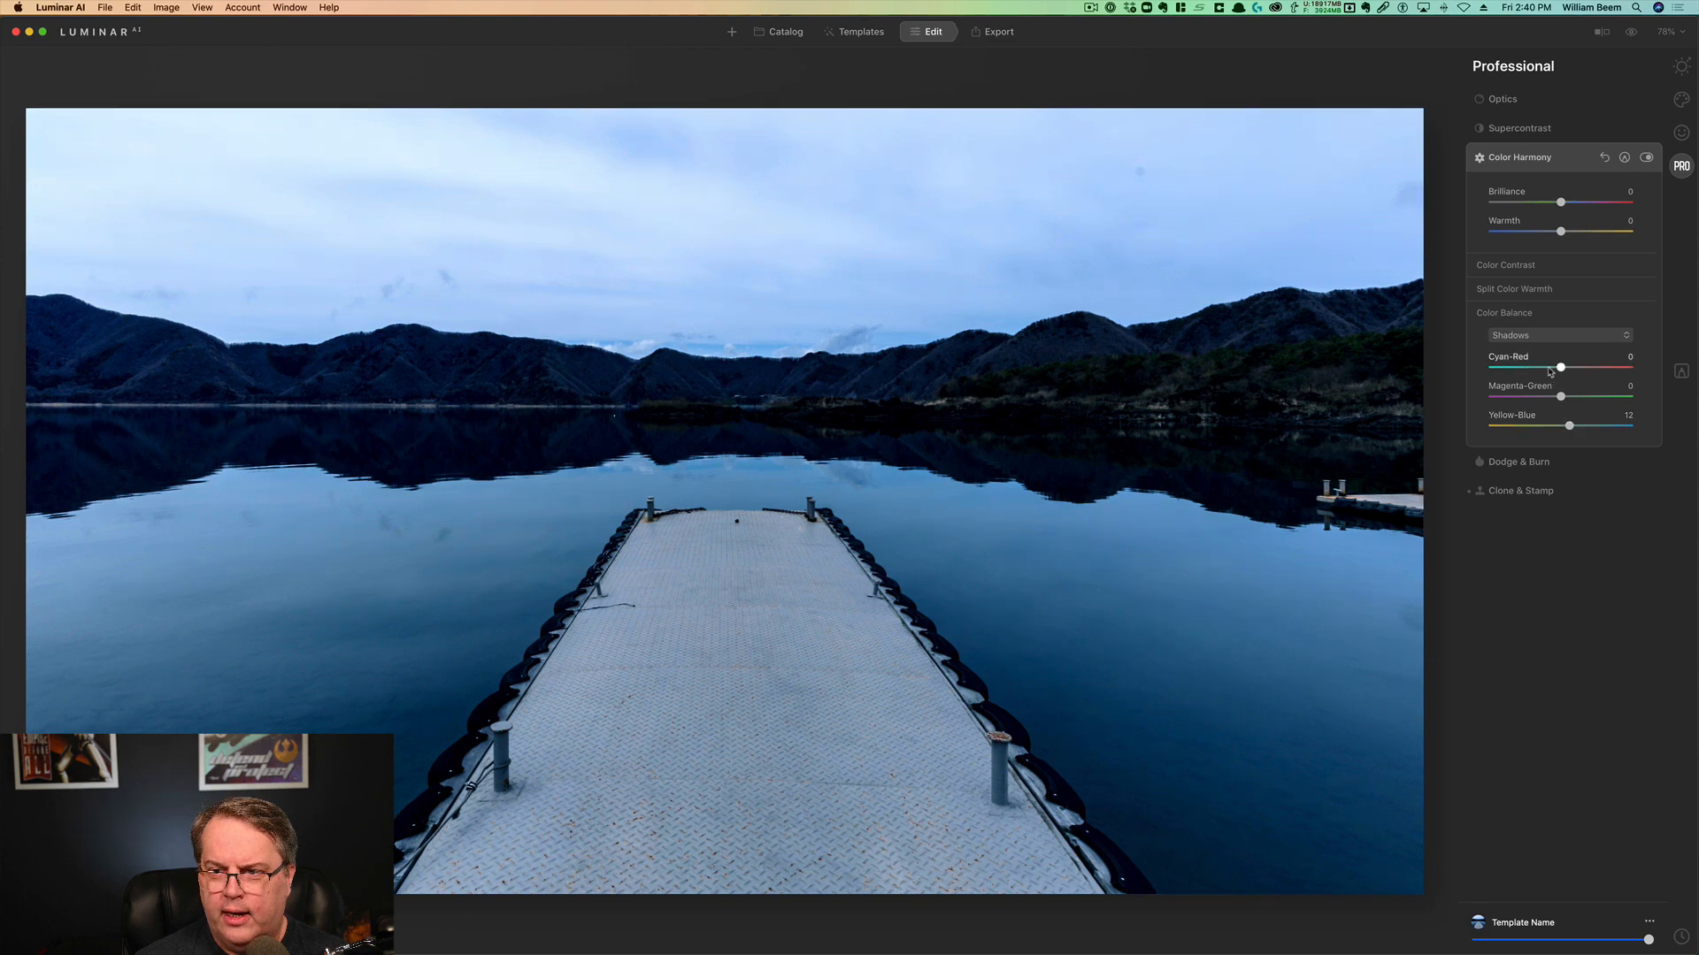
drag(1550, 372, 1552, 369)
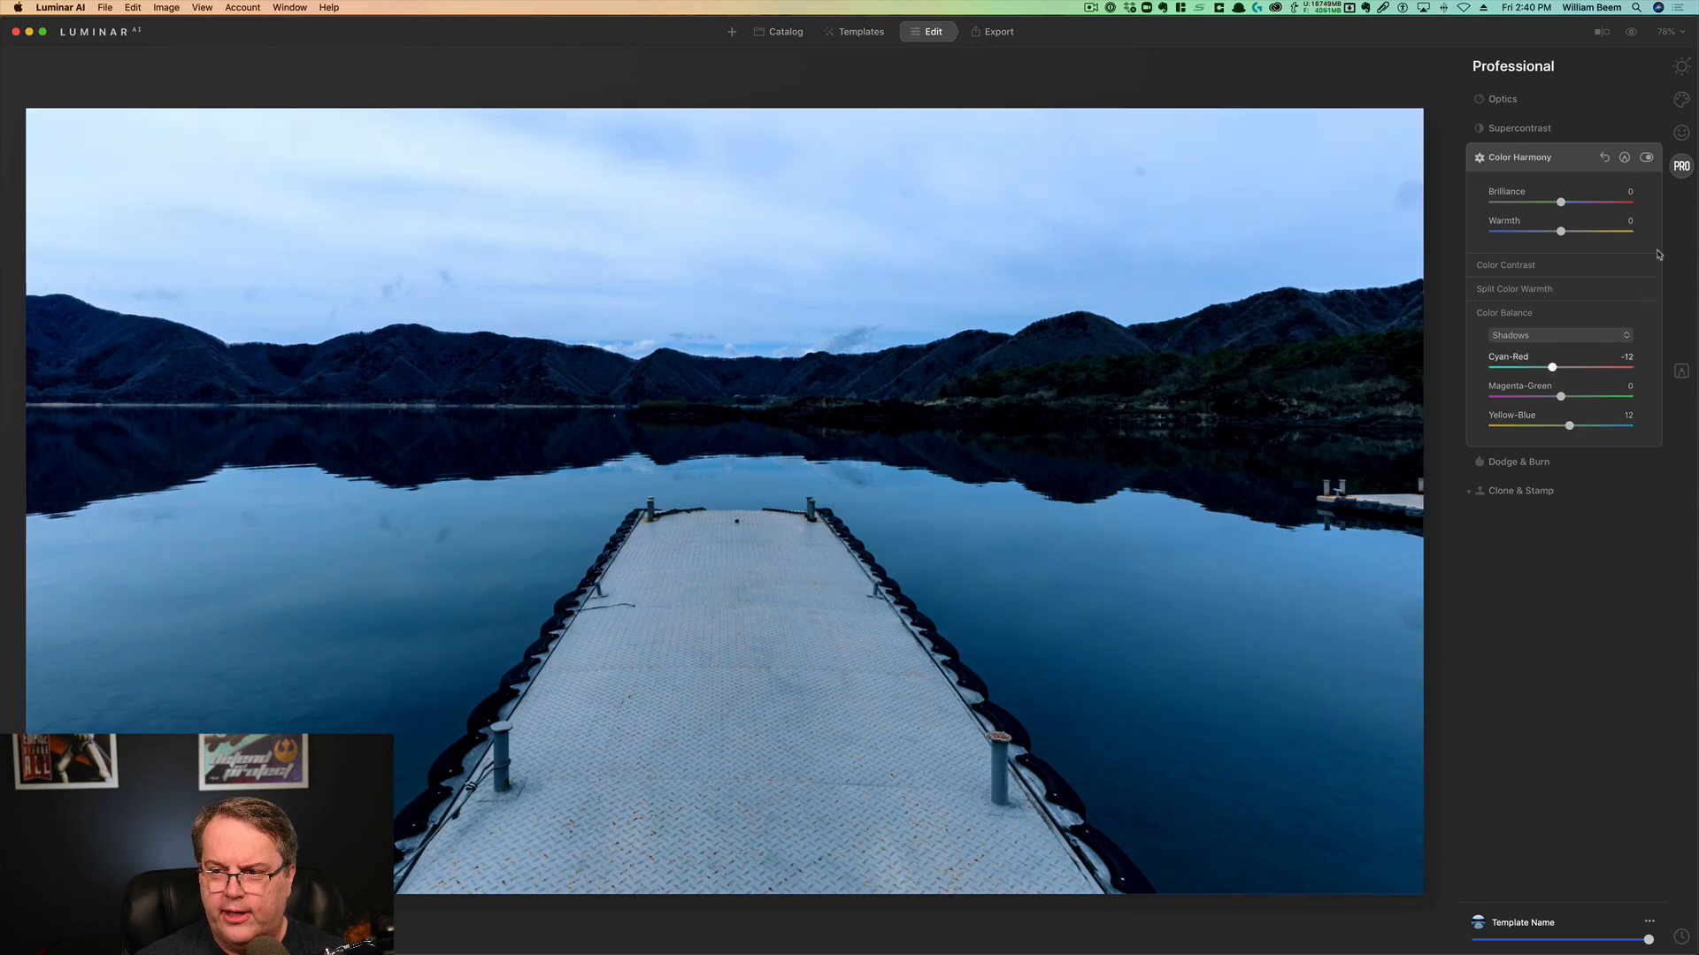
Leave Color Harmony and compare the color-balanced dock photo with its original
click(1615, 98)
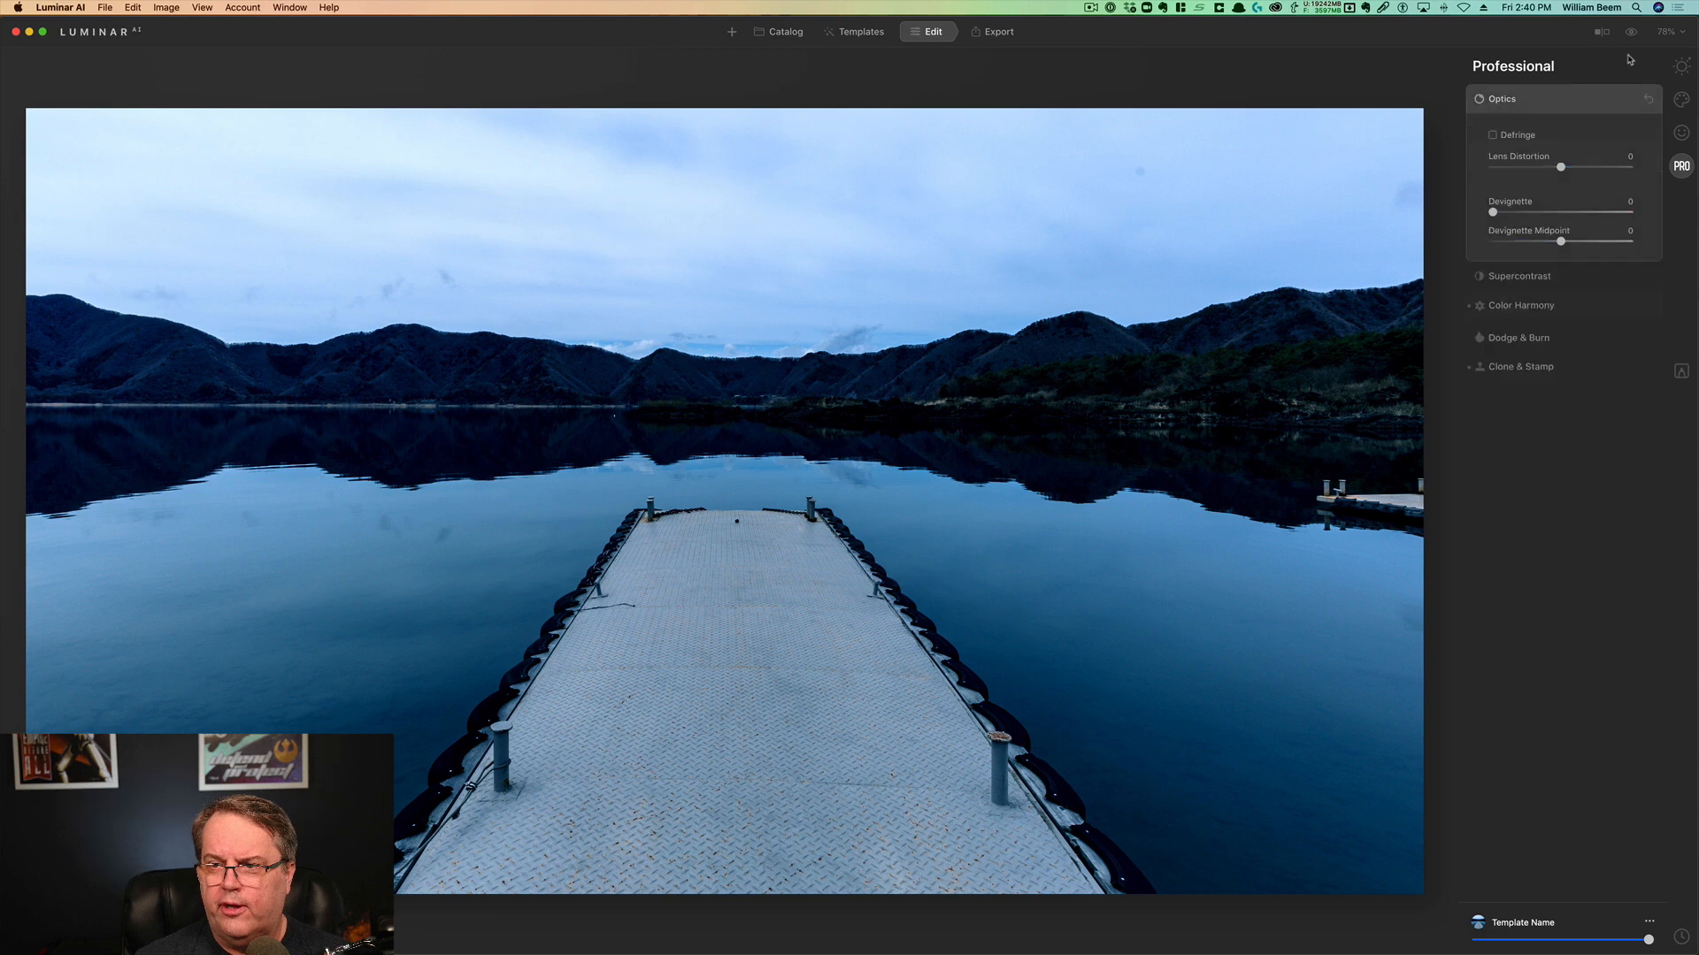
click(1629, 34)
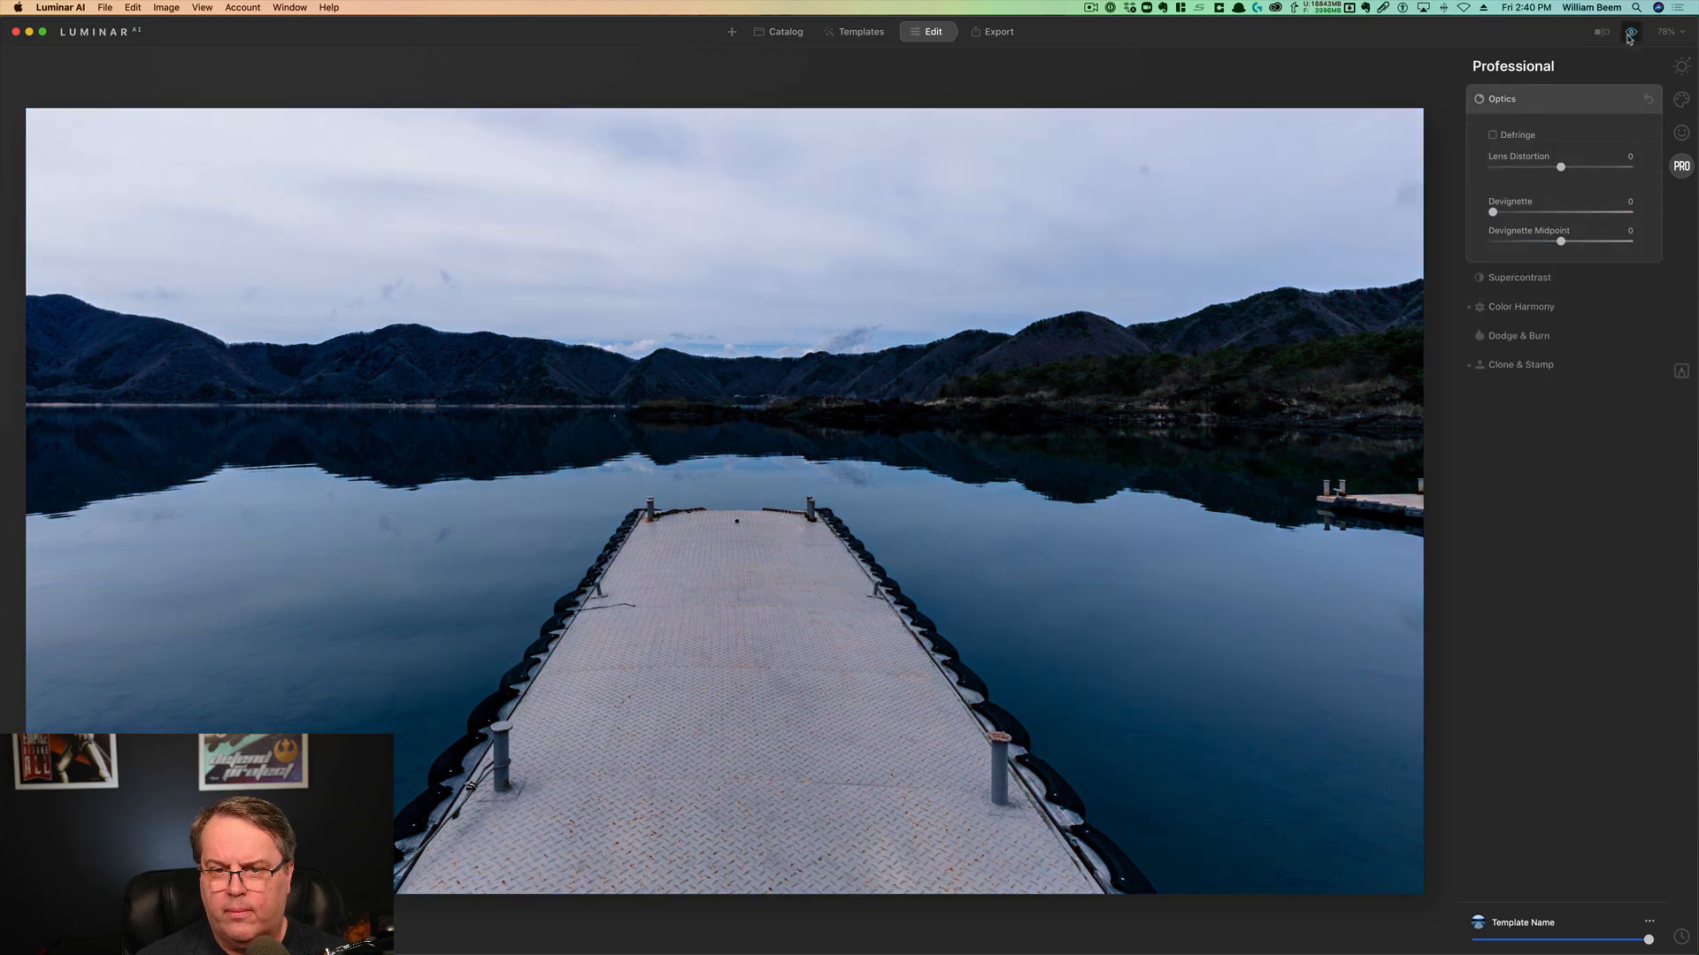
click(1629, 35)
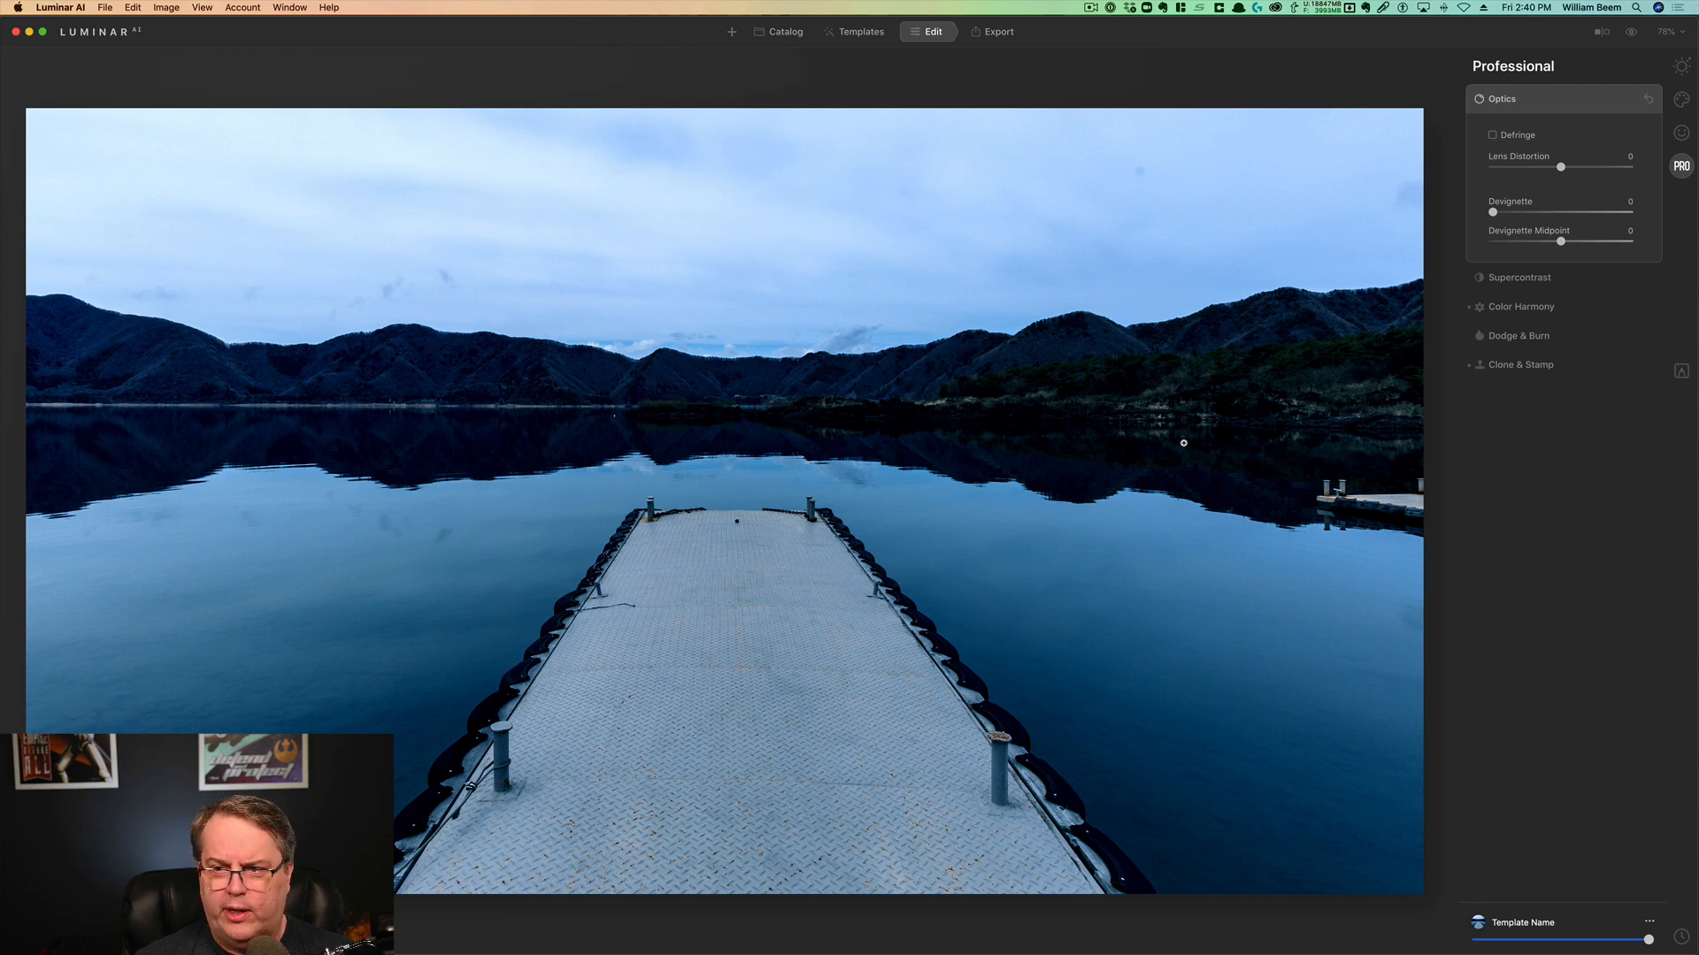
Lighten the whole dock surface with Dodge & Burn at brush size 100 and strength 50, and reduce the Overall Amount to about 45
click(1530, 341)
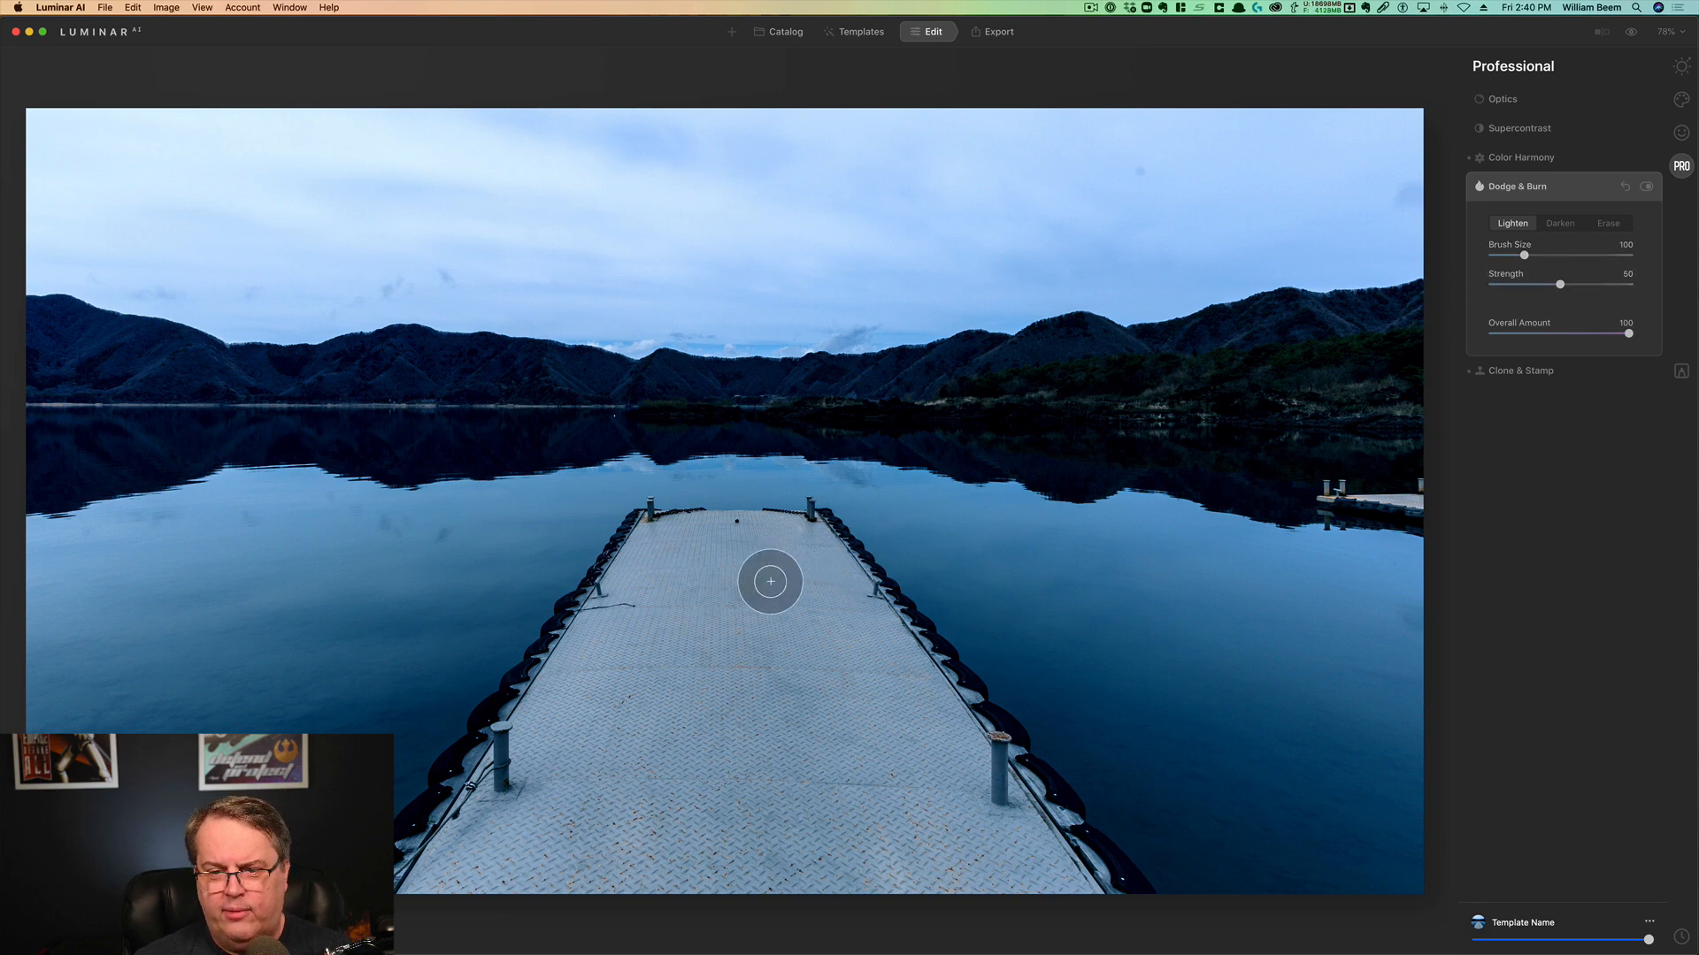
mouse_move(812, 549)
mouse_down()
mouse_move(1030, 903)
mouse_move(1036, 887)
mouse_up()
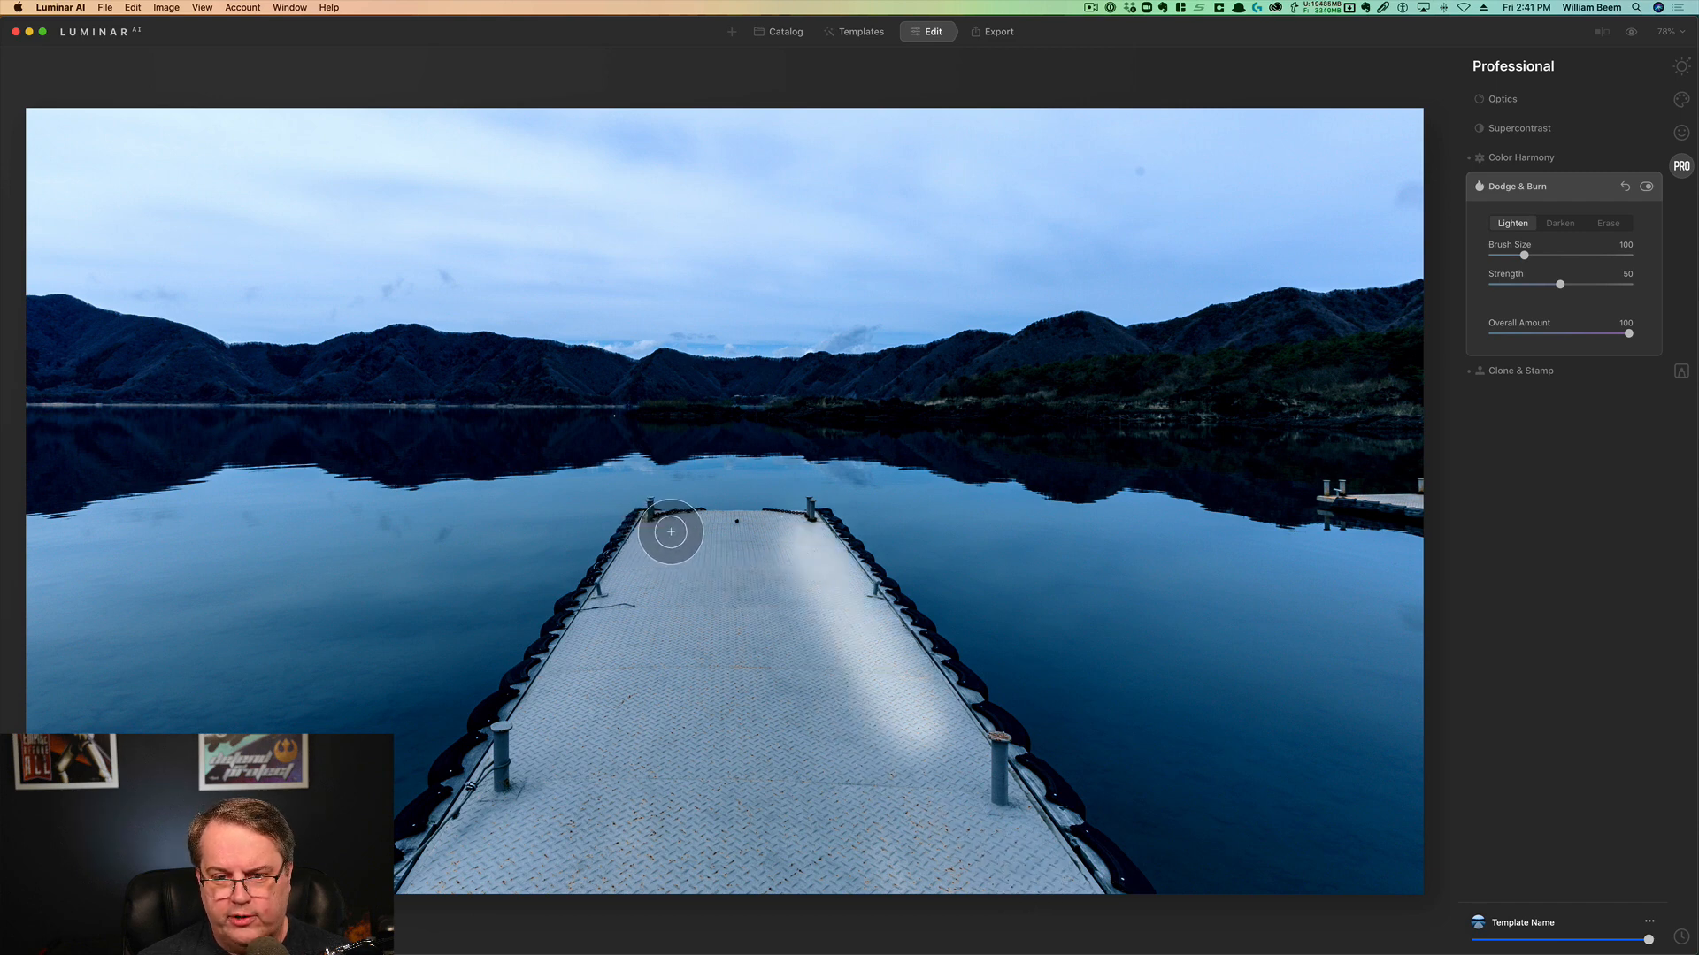
mouse_move(733, 535)
mouse_down()
mouse_move(797, 537)
mouse_move(928, 891)
mouse_move(956, 894)
mouse_move(879, 882)
mouse_move(1049, 887)
mouse_move(512, 864)
mouse_move(435, 884)
mouse_move(542, 751)
mouse_up()
mouse_move(566, 698)
mouse_down()
mouse_move(659, 543)
mouse_move(743, 550)
mouse_move(830, 836)
mouse_move(844, 836)
mouse_move(844, 740)
mouse_move(807, 604)
mouse_move(754, 547)
mouse_move(798, 793)
mouse_move(862, 844)
mouse_move(889, 806)
mouse_move(920, 807)
mouse_move(793, 632)
mouse_move(719, 576)
mouse_move(654, 617)
mouse_move(595, 827)
mouse_move(569, 844)
mouse_move(592, 752)
mouse_move(582, 790)
mouse_move(699, 840)
mouse_move(757, 800)
mouse_move(690, 854)
mouse_move(611, 823)
mouse_move(715, 816)
mouse_move(806, 853)
mouse_move(766, 878)
mouse_move(699, 671)
mouse_move(703, 597)
mouse_move(730, 654)
mouse_move(718, 779)
mouse_move(679, 766)
mouse_move(671, 706)
mouse_move(759, 703)
mouse_move(714, 682)
mouse_move(707, 699)
mouse_move(727, 702)
mouse_move(832, 685)
mouse_move(902, 787)
mouse_move(804, 553)
mouse_move(769, 531)
mouse_up()
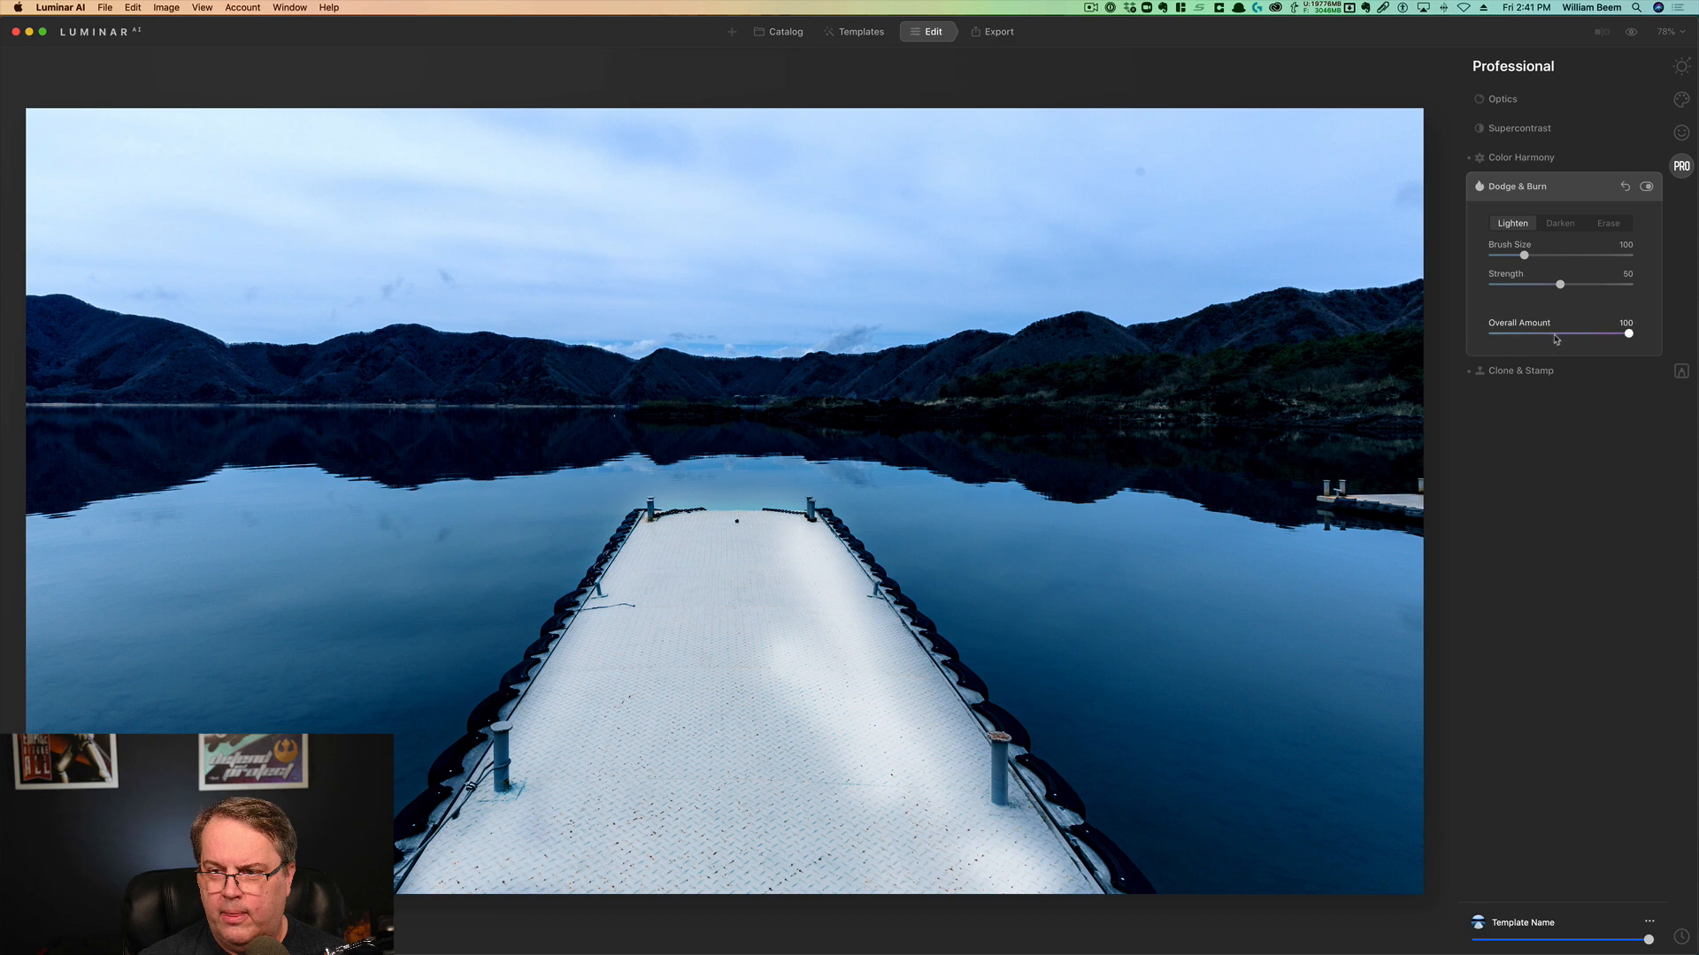
click(1555, 337)
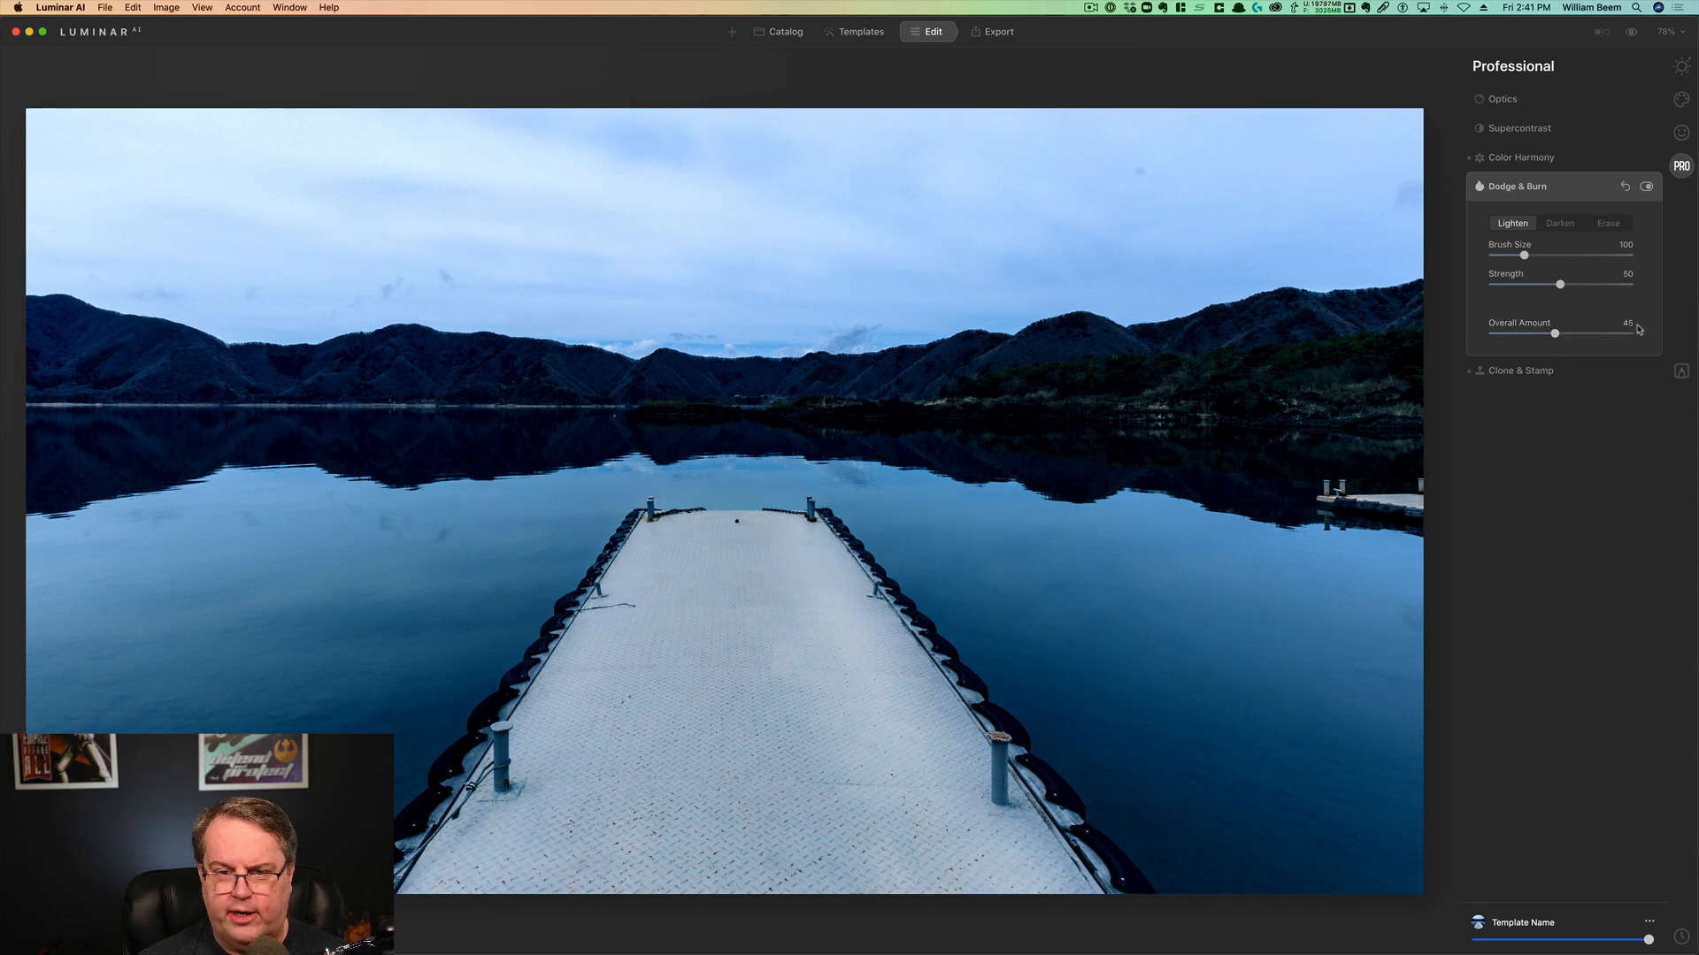
Compare the dock with and without the Dodge & Burn lightening
click(1646, 186)
click(1646, 188)
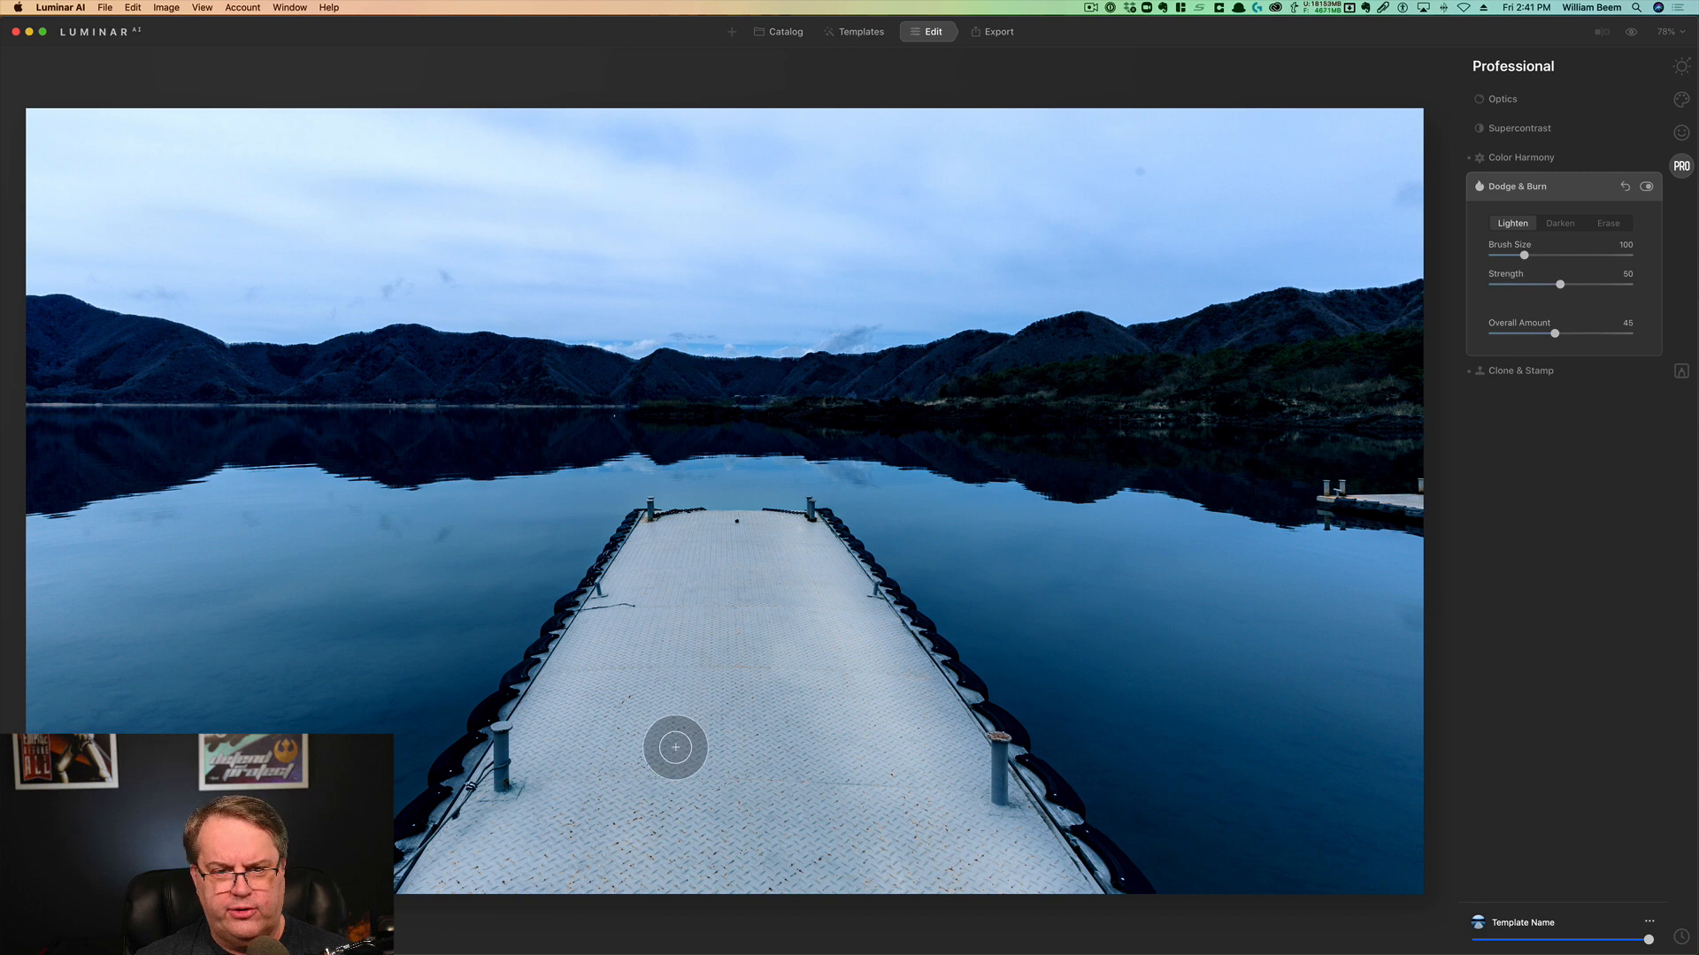
mouse_move(596, 451)
mouse_down()
mouse_move(430, 317)
mouse_move(626, 273)
mouse_up()
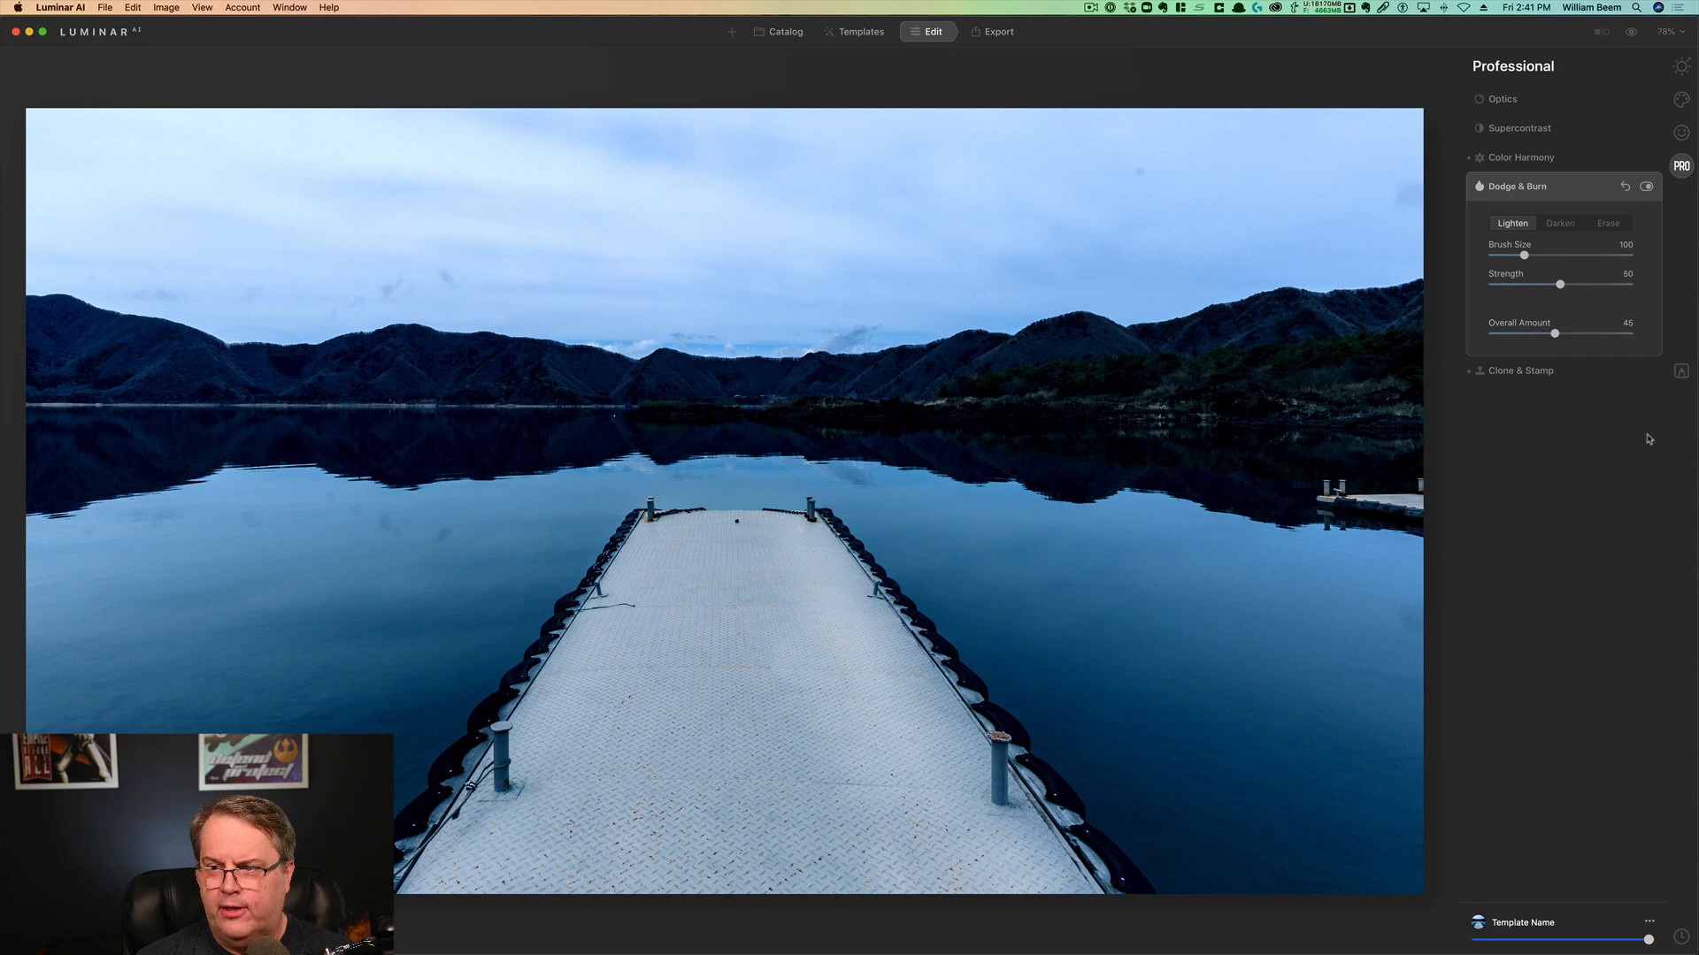
Add a Basic local adjustment to the dock photo and apply it with a Gradient Mask over the sky
click(1682, 373)
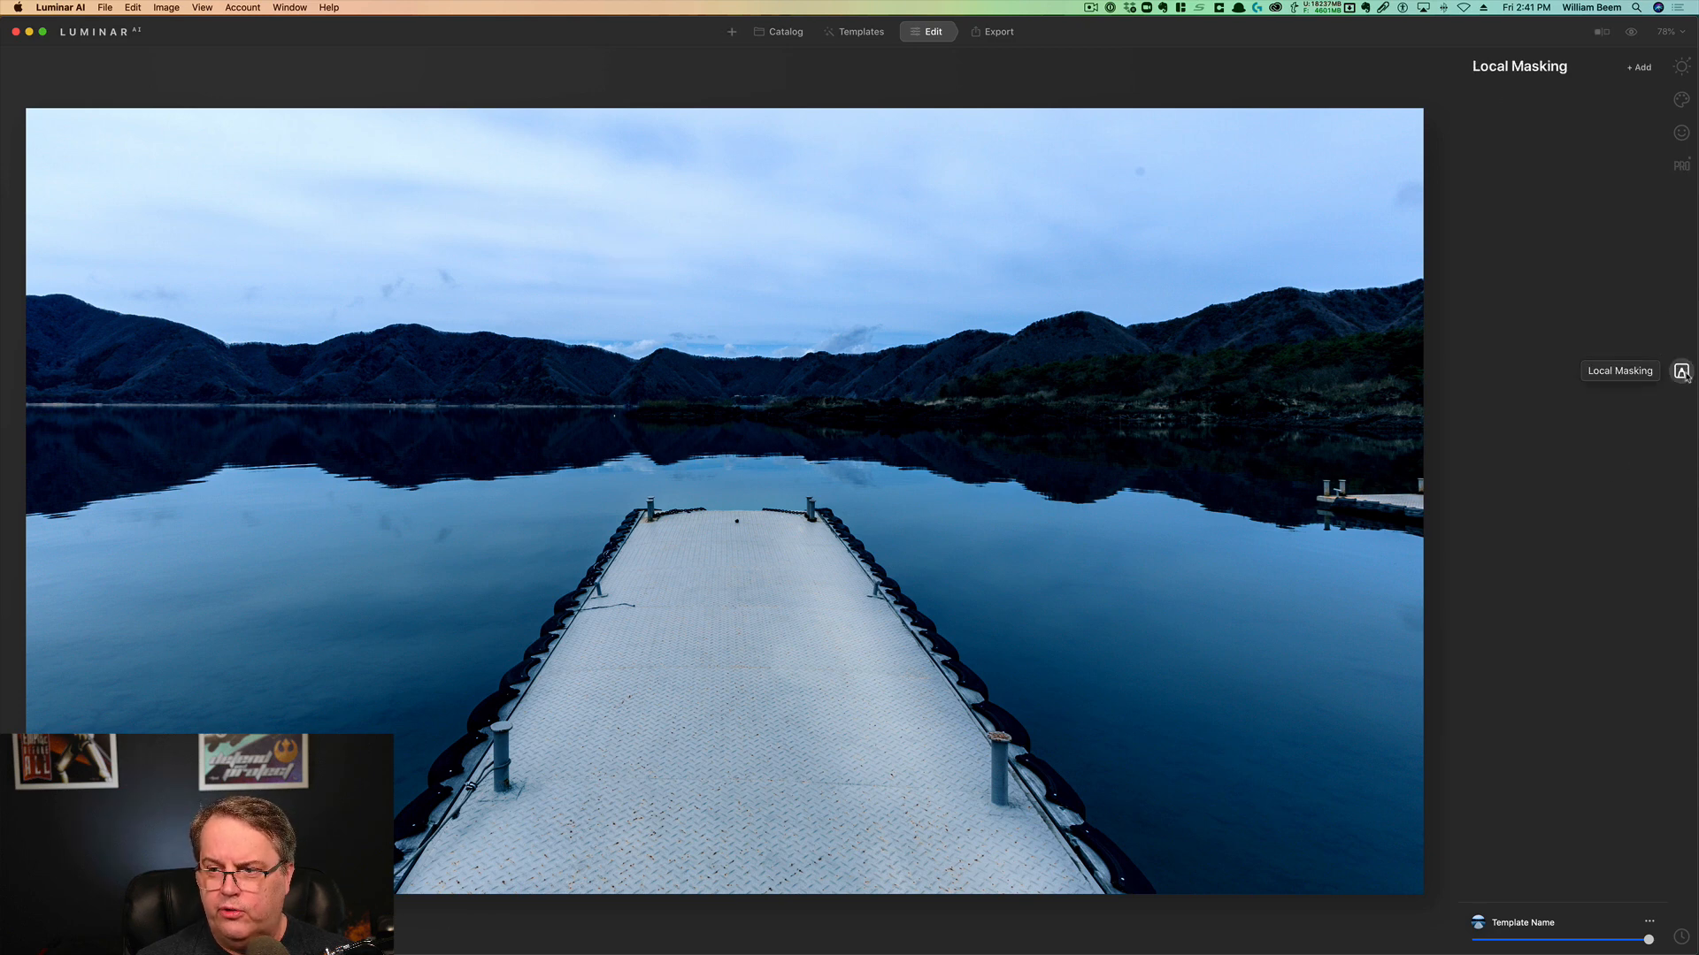
click(1638, 67)
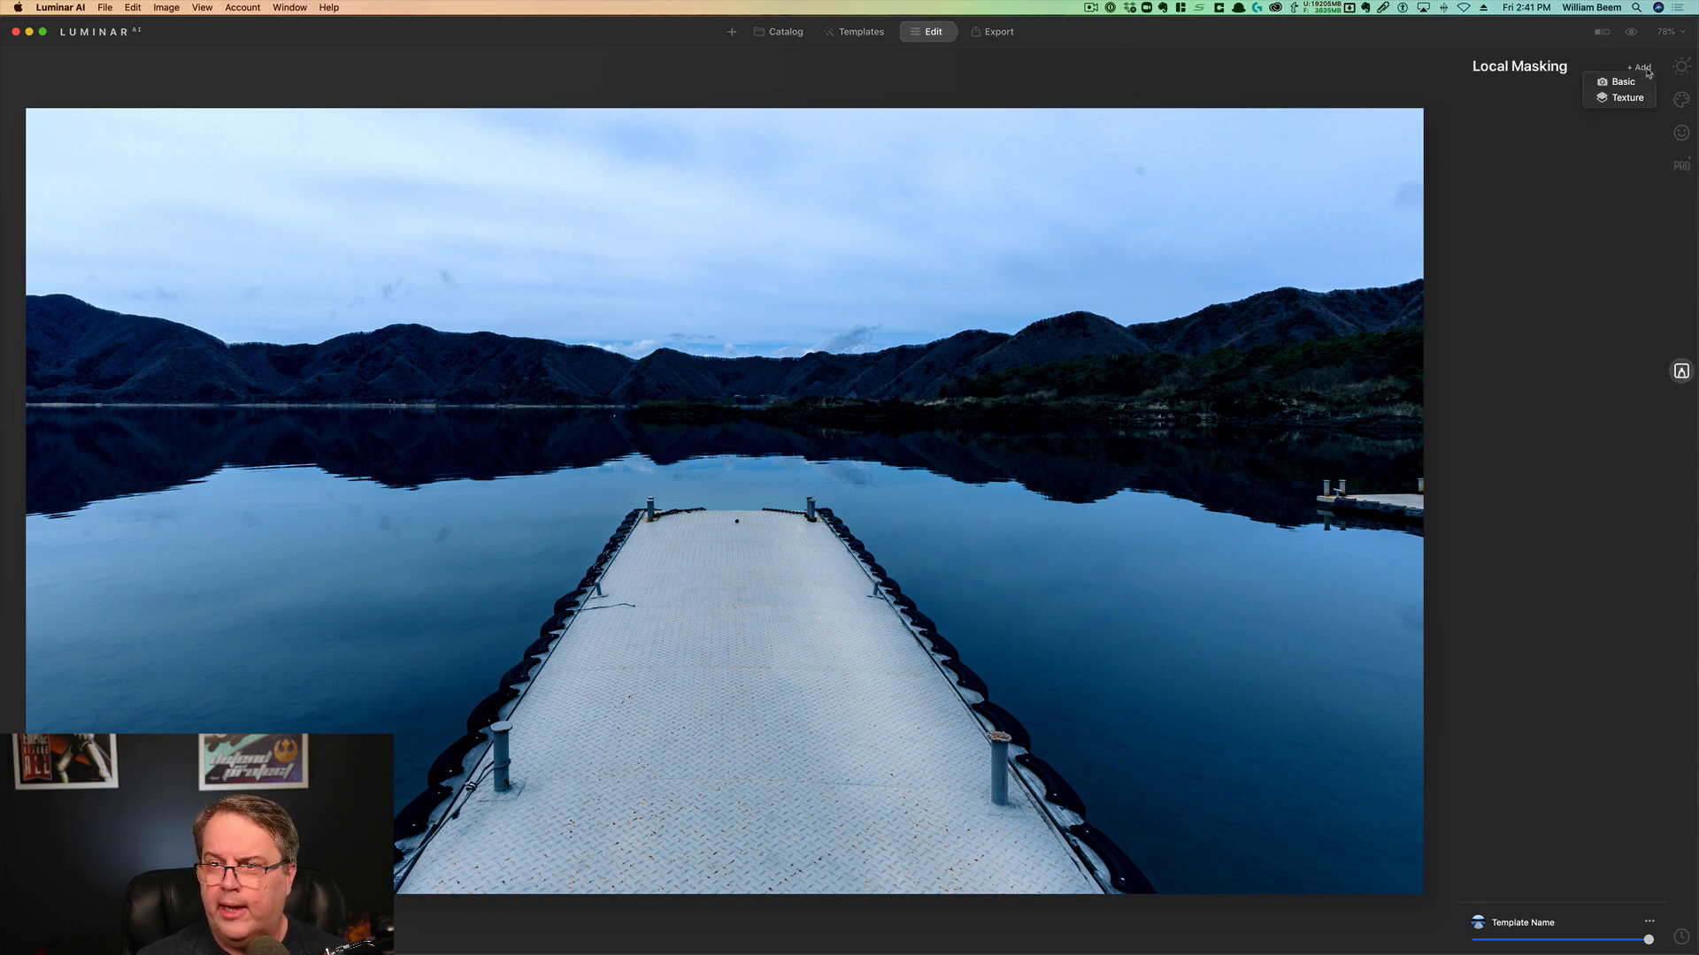
click(1649, 83)
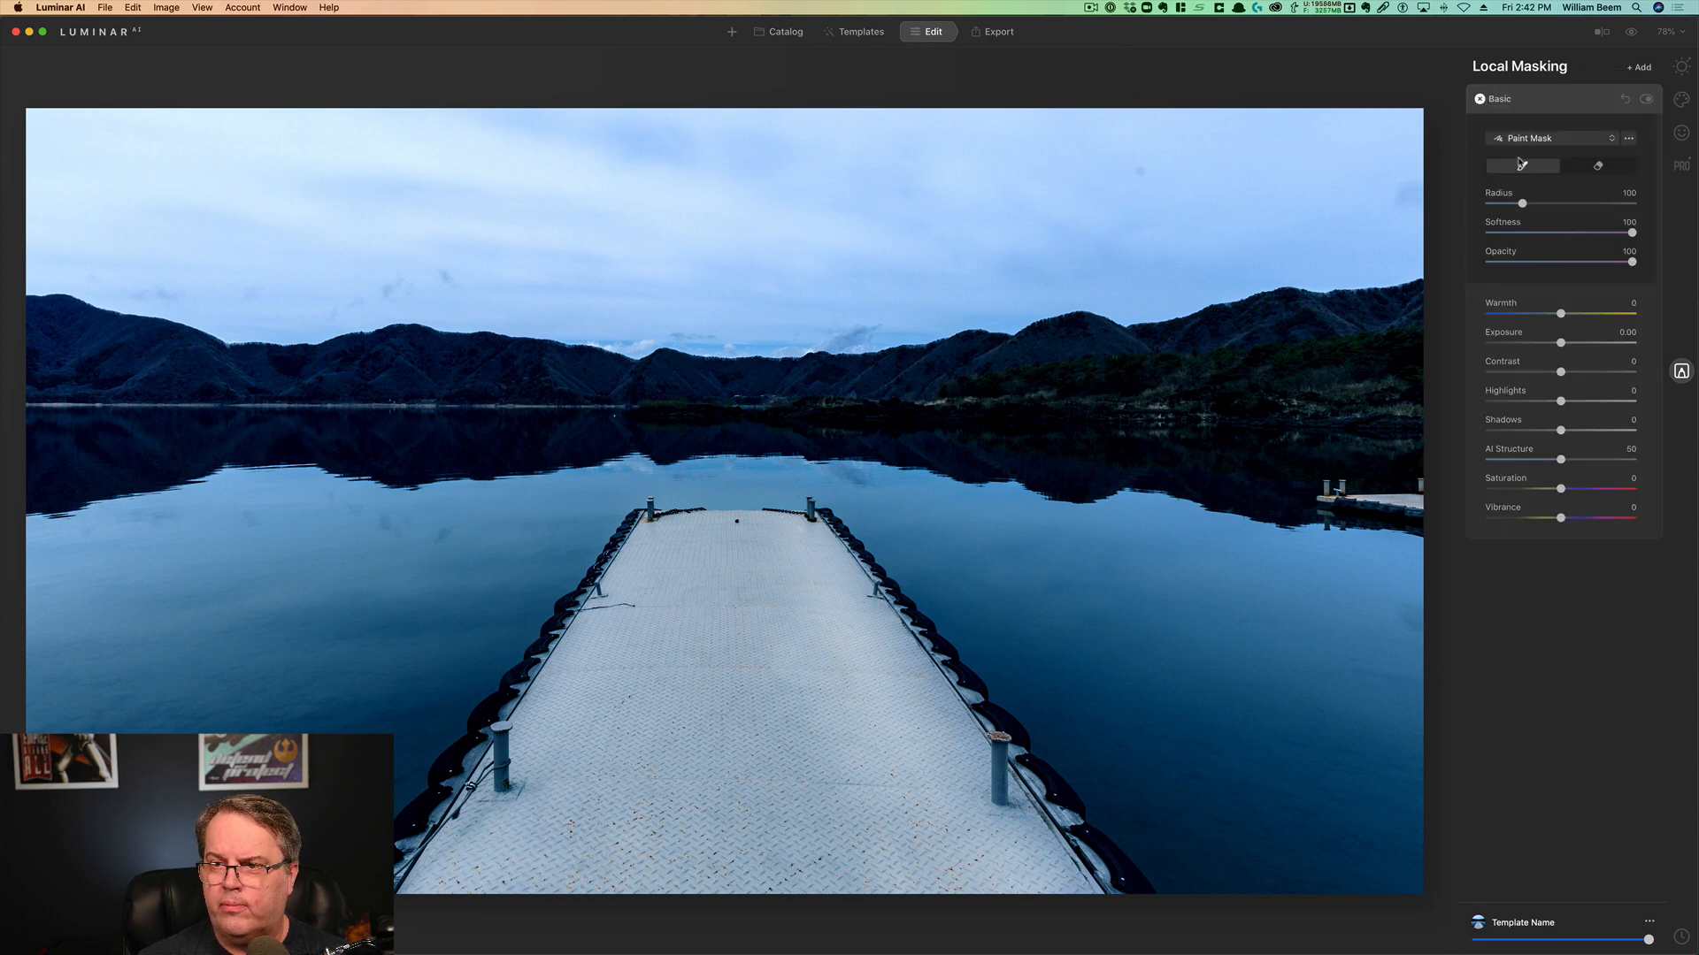
click(1523, 137)
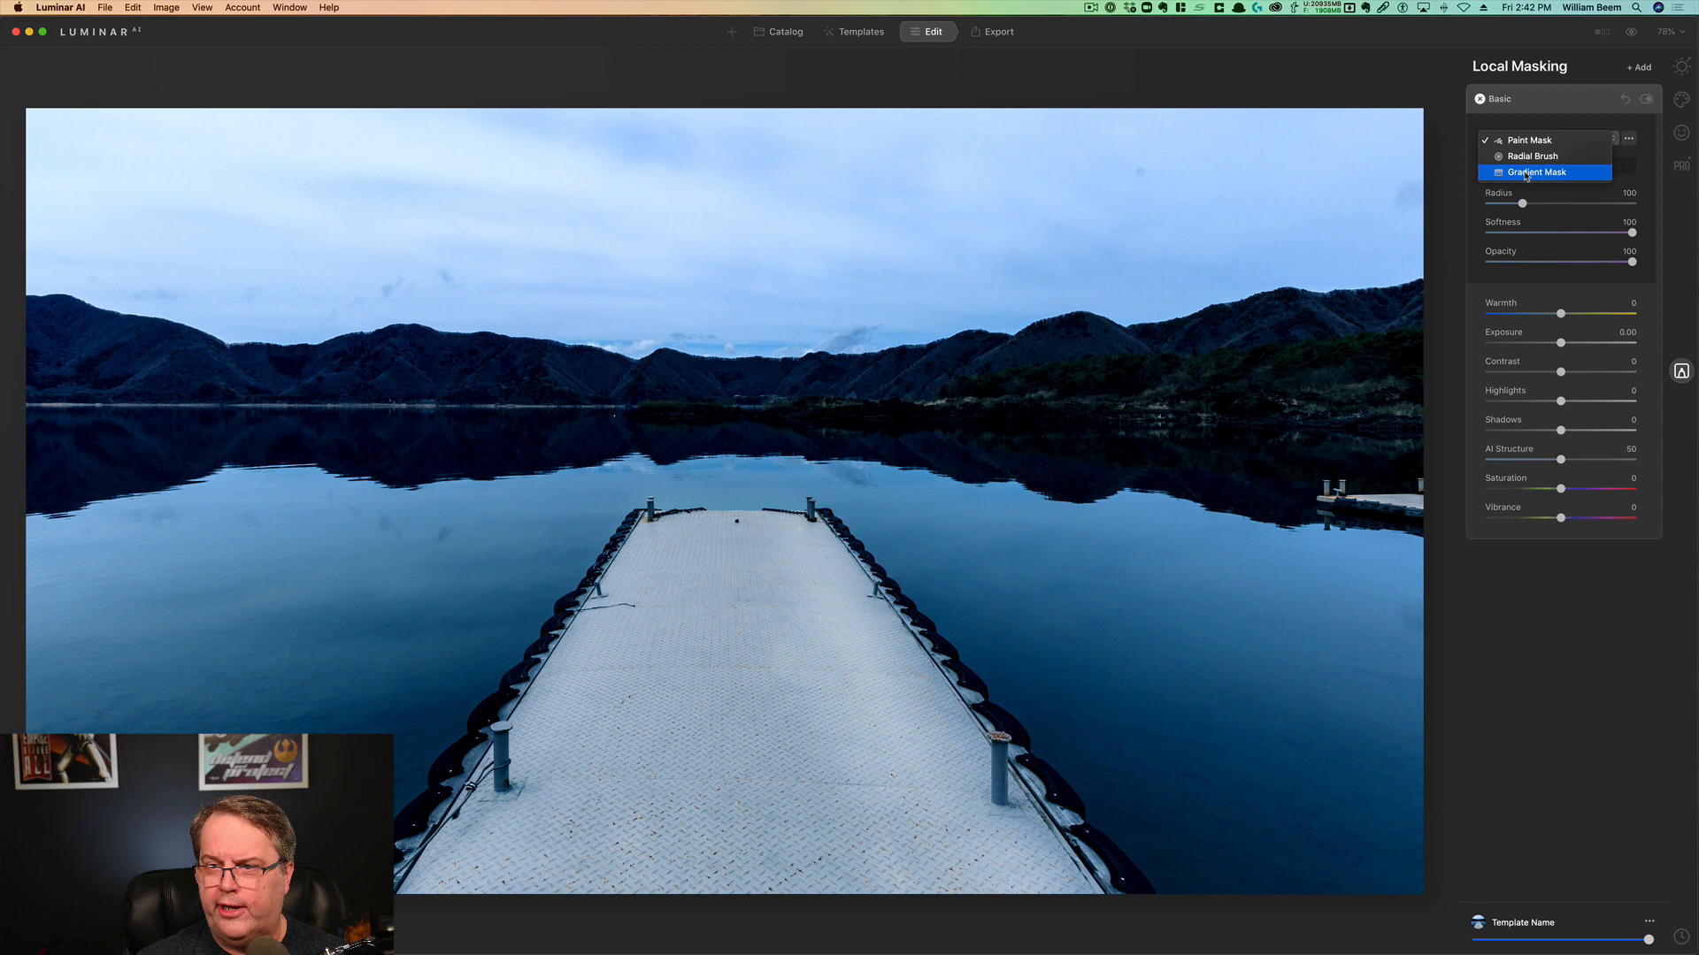
click(1526, 173)
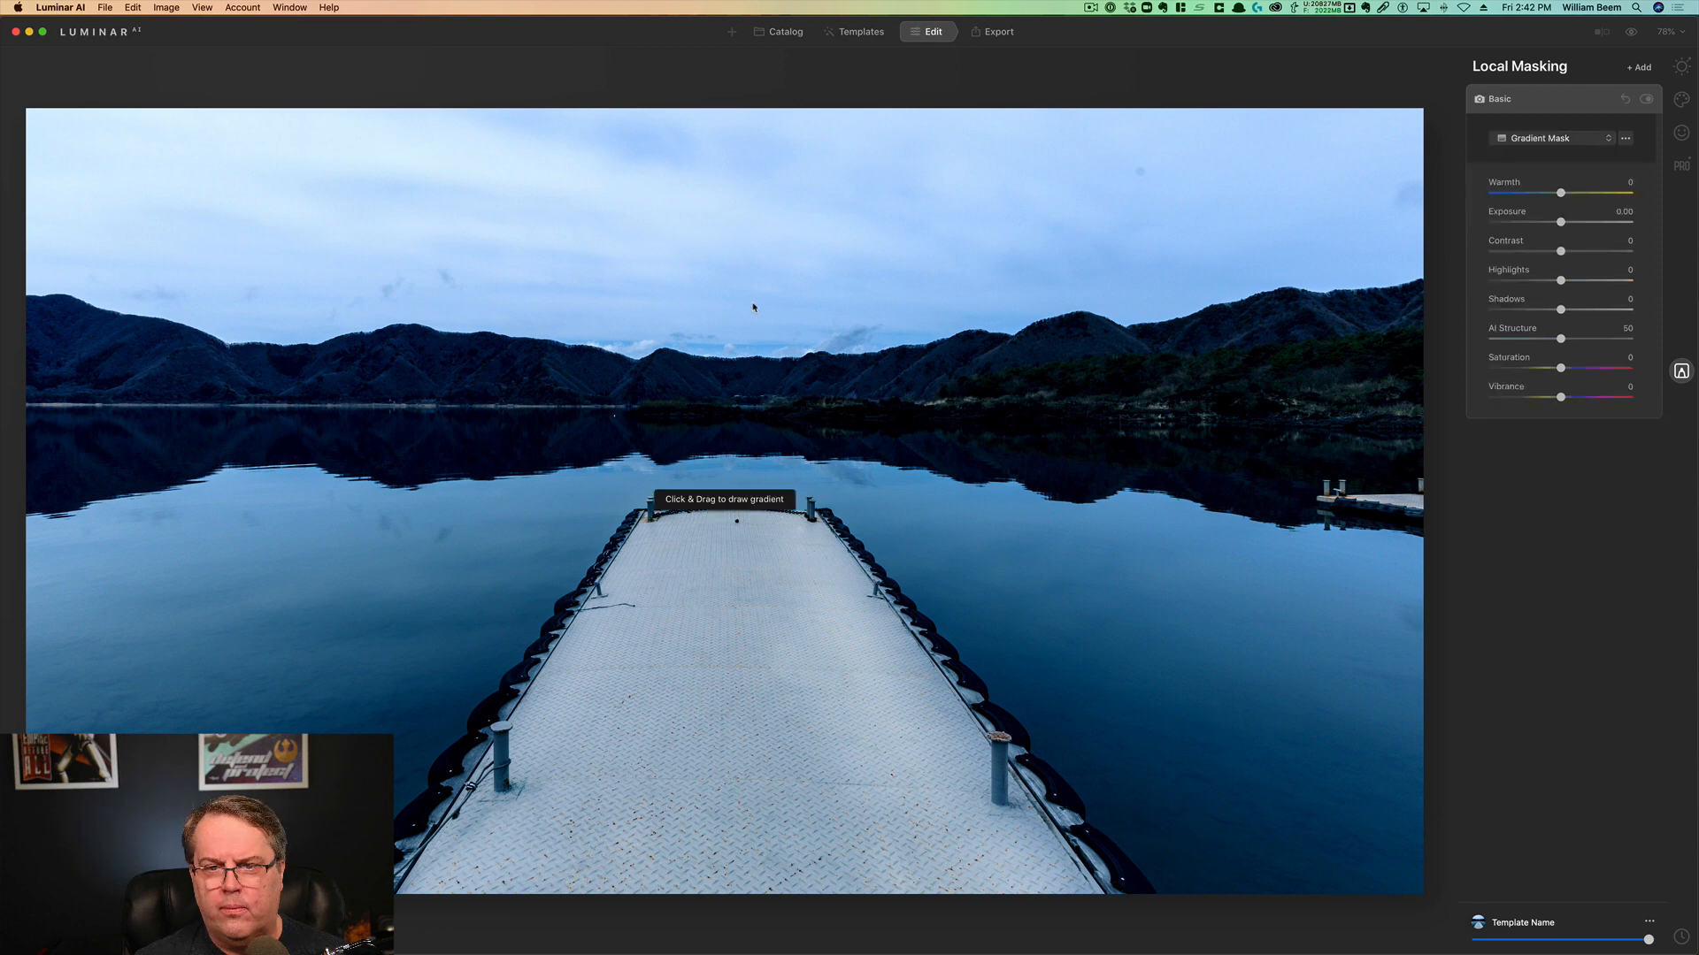
Set the sky gradient's Exposure to -0.67, Warmth to -22 and AI Structure to 58
click(1546, 222)
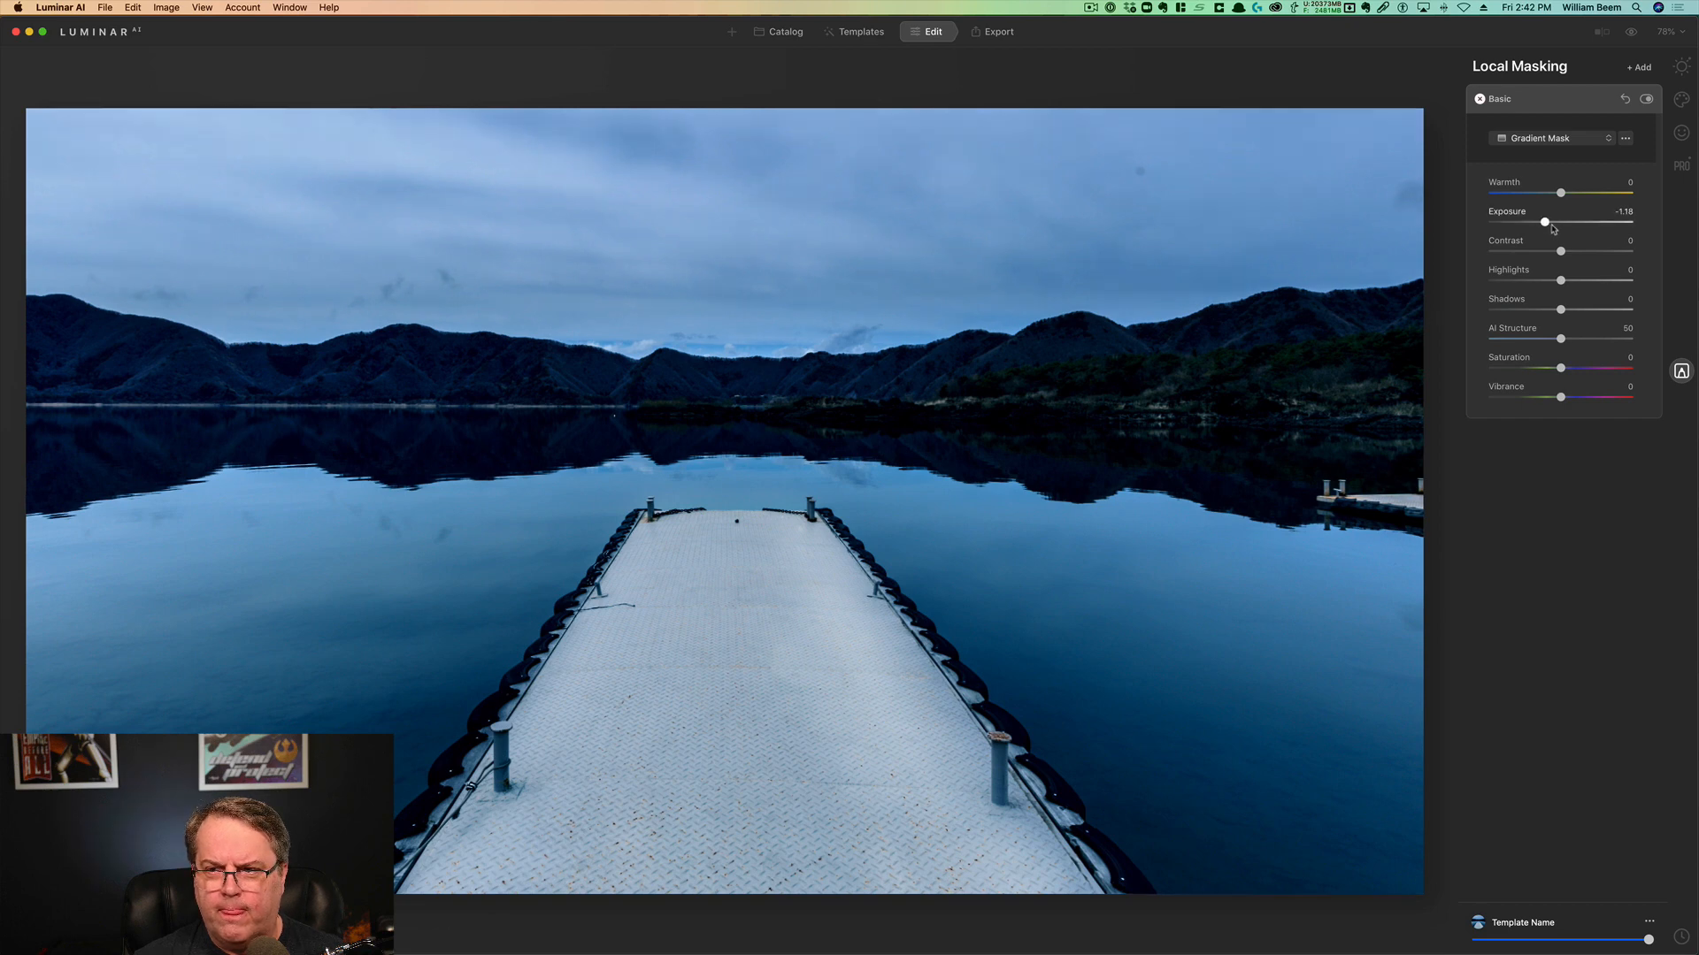
click(1552, 225)
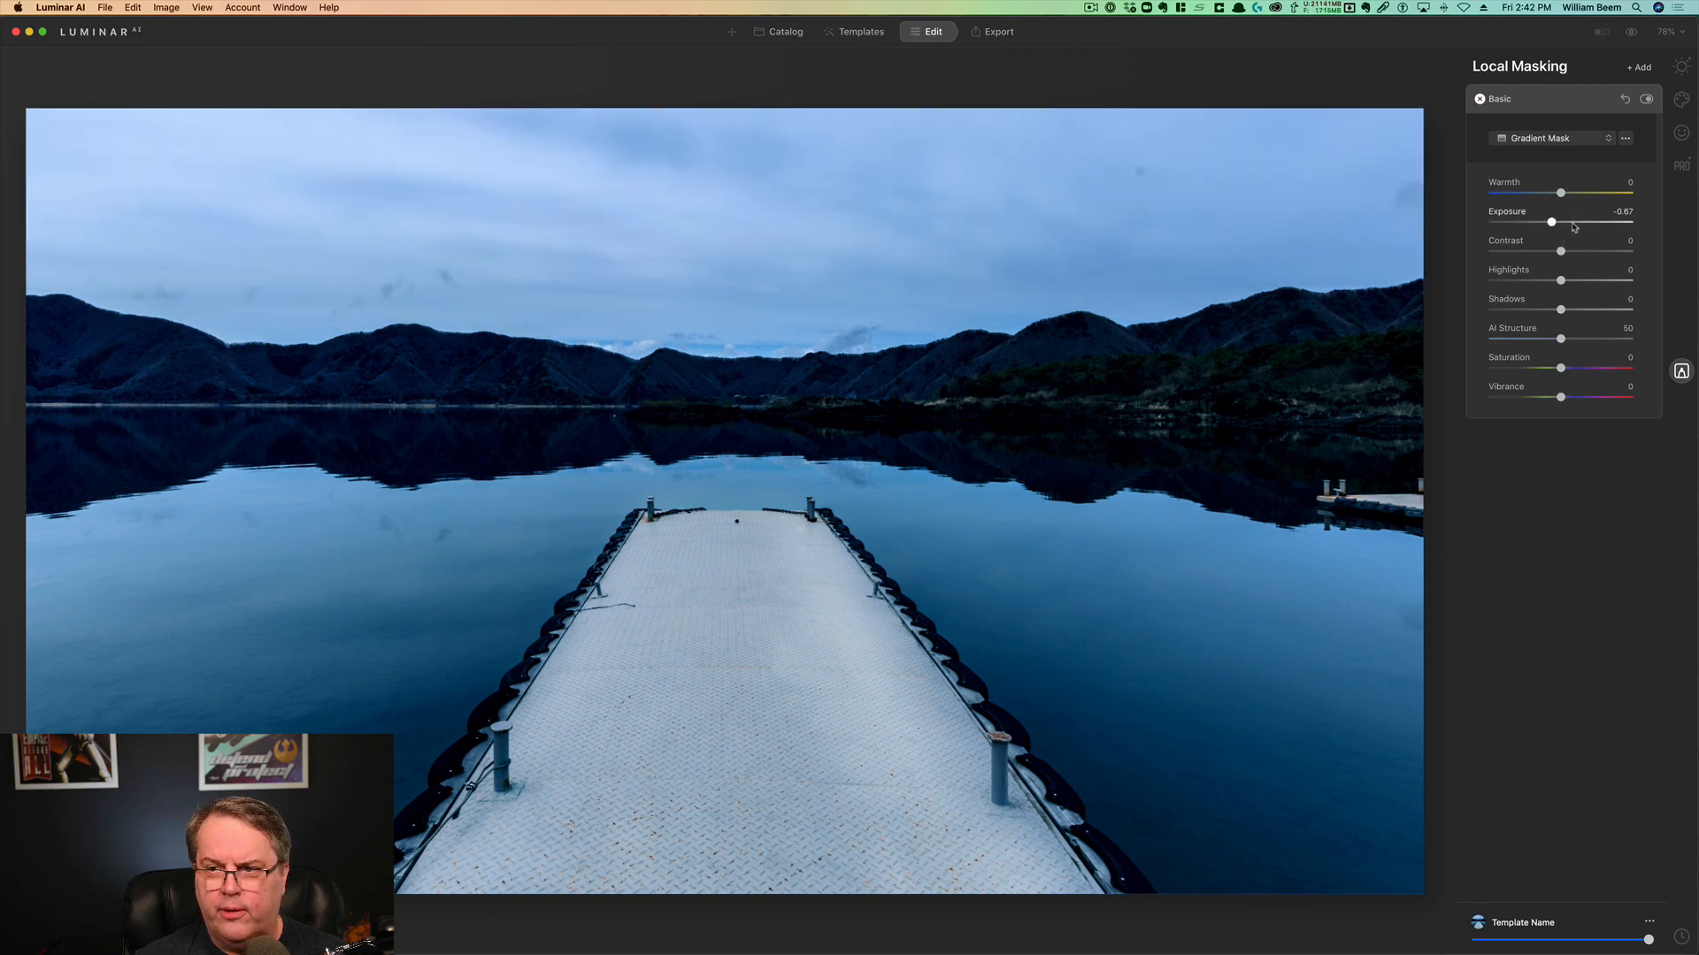
drag(1562, 196, 1547, 198)
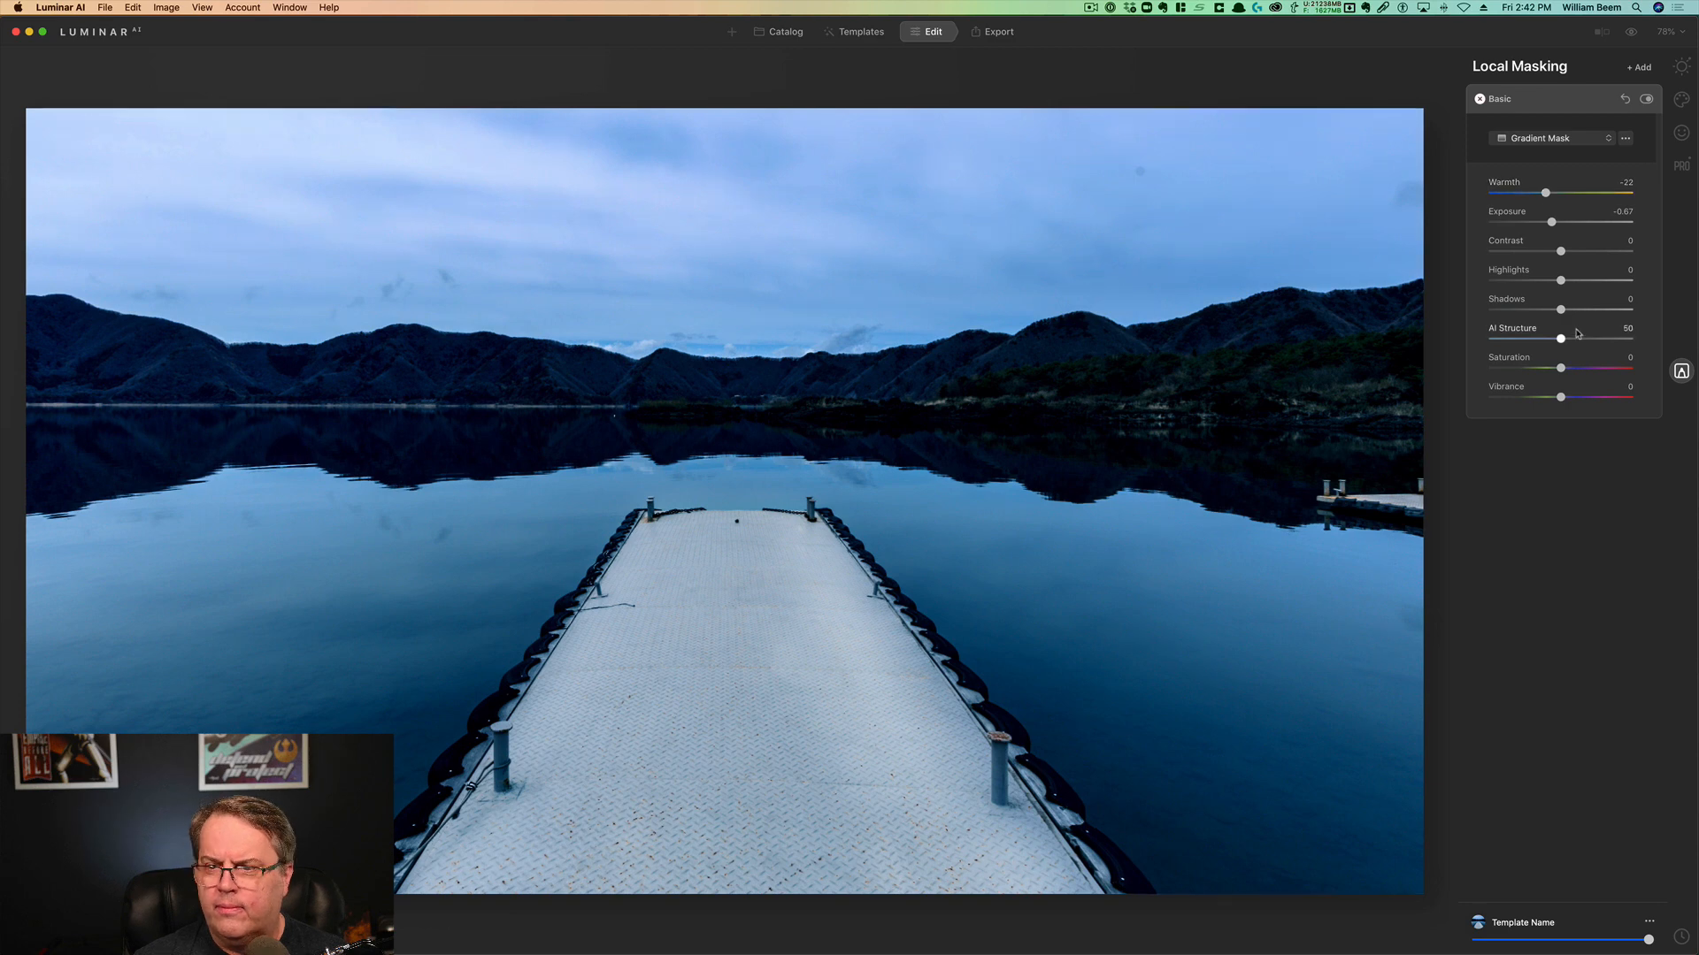
drag(1561, 339, 1571, 340)
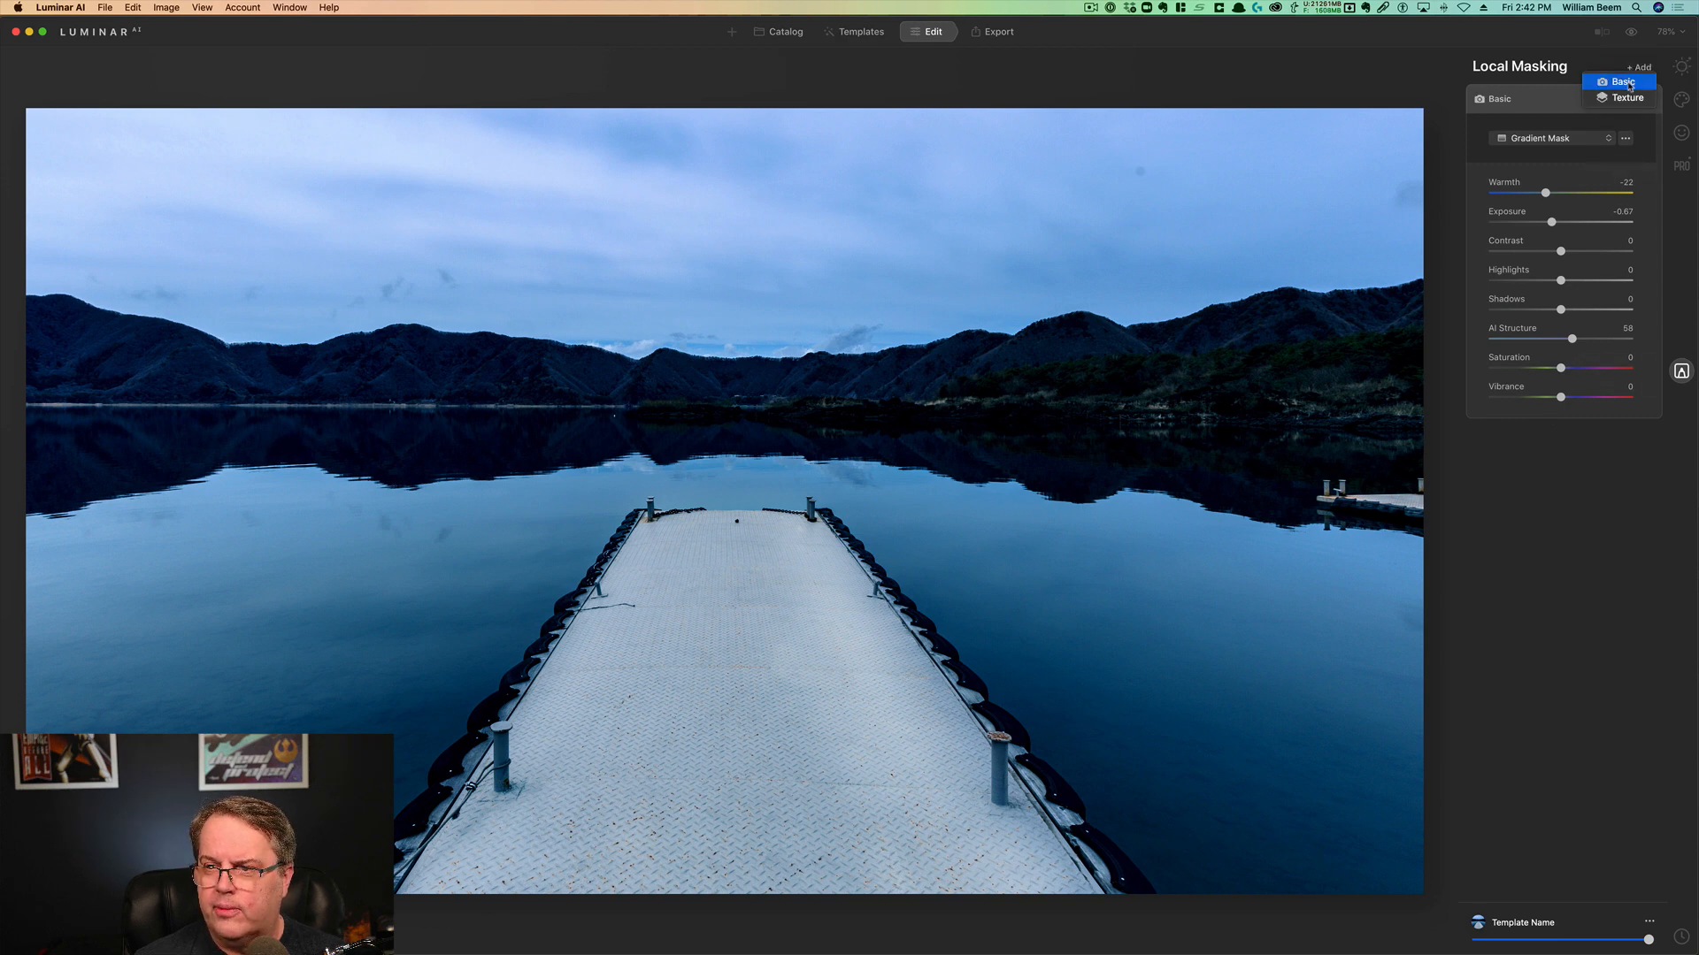
Add a second Basic adjustment at Exposure 2.50 and paint its mask along the mountains and shoreline at radius 100
click(1531, 140)
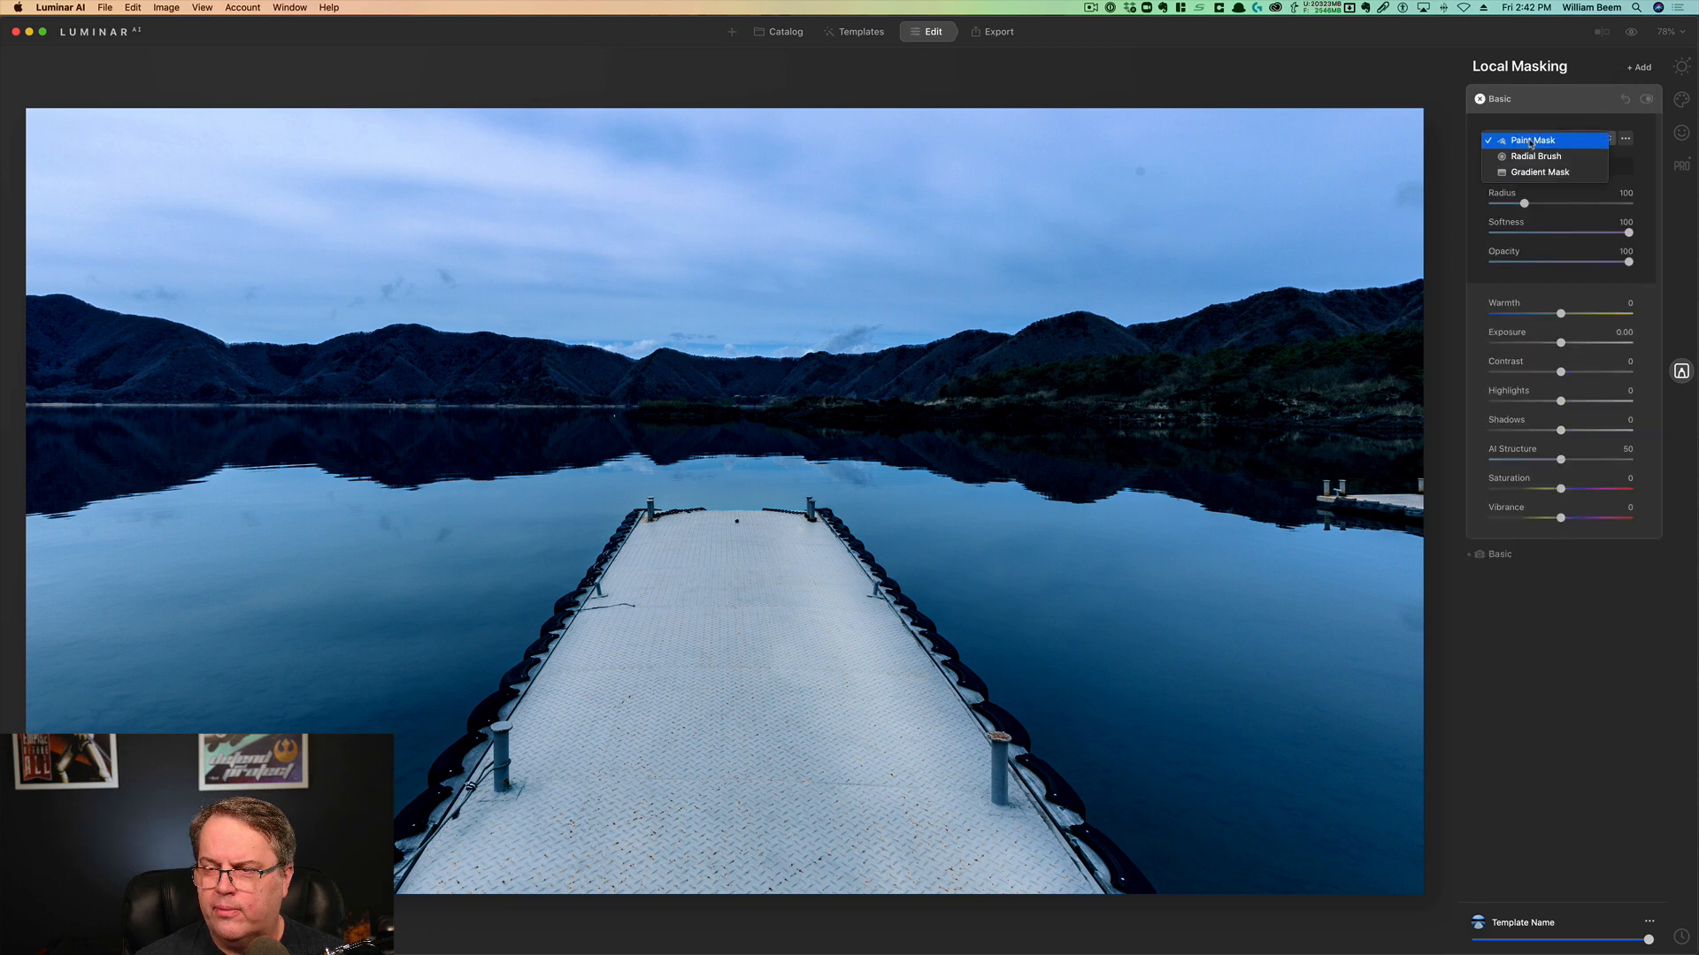
click(1525, 138)
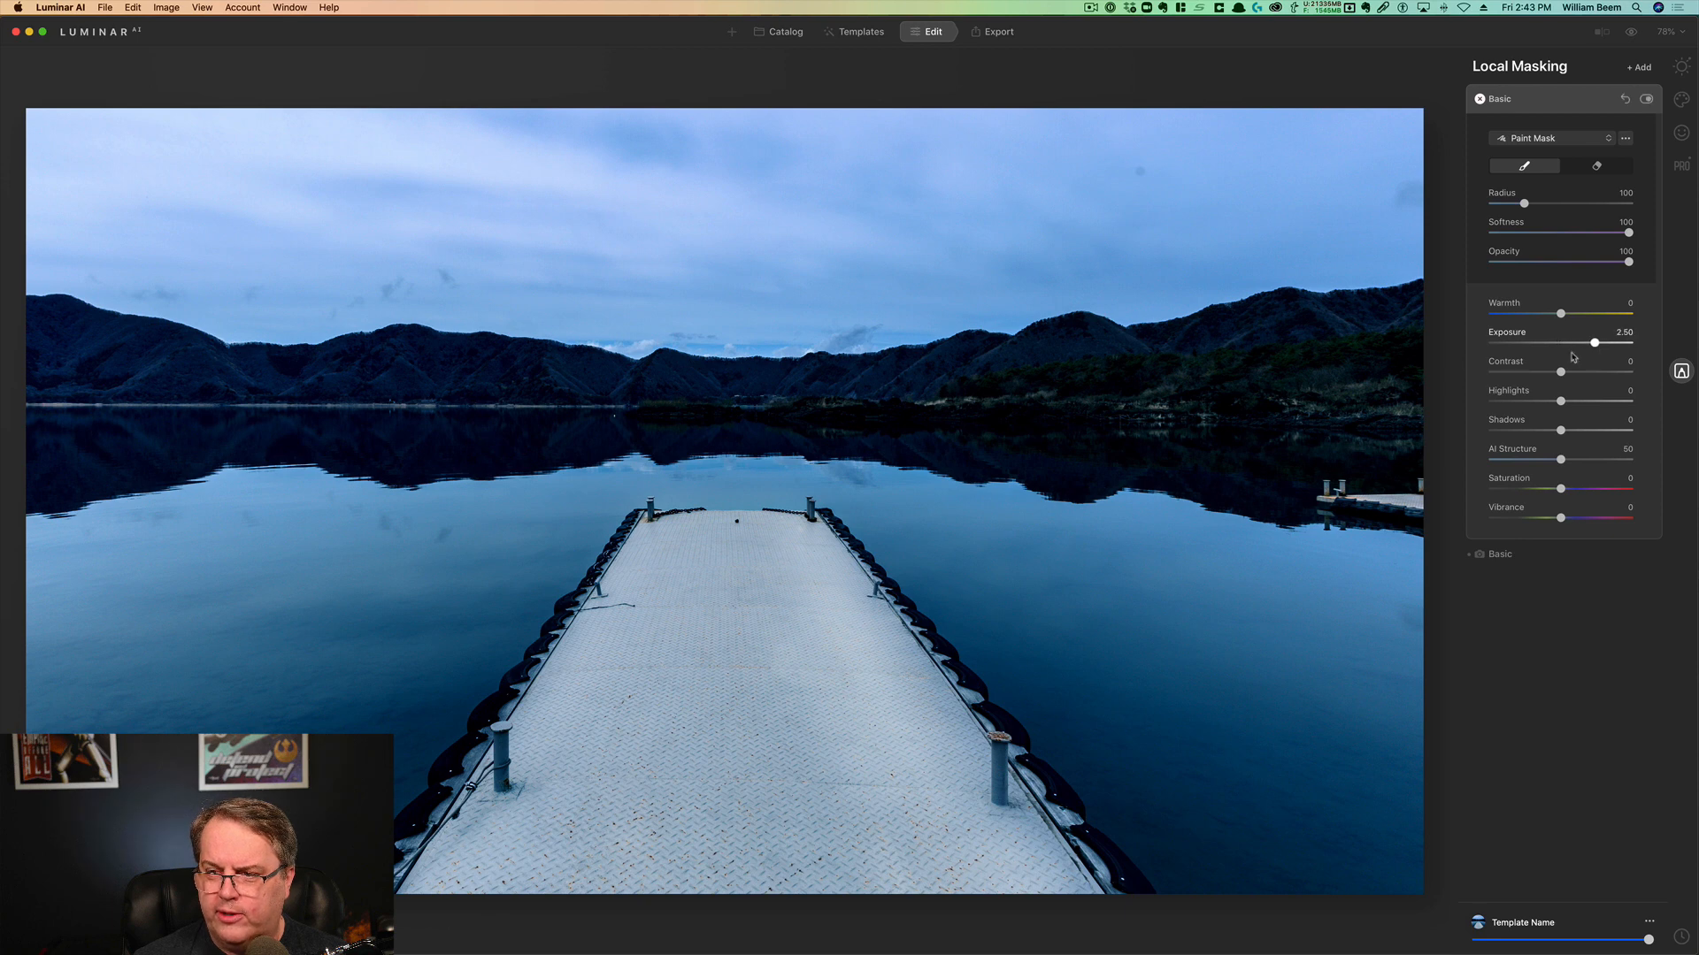
click(1595, 342)
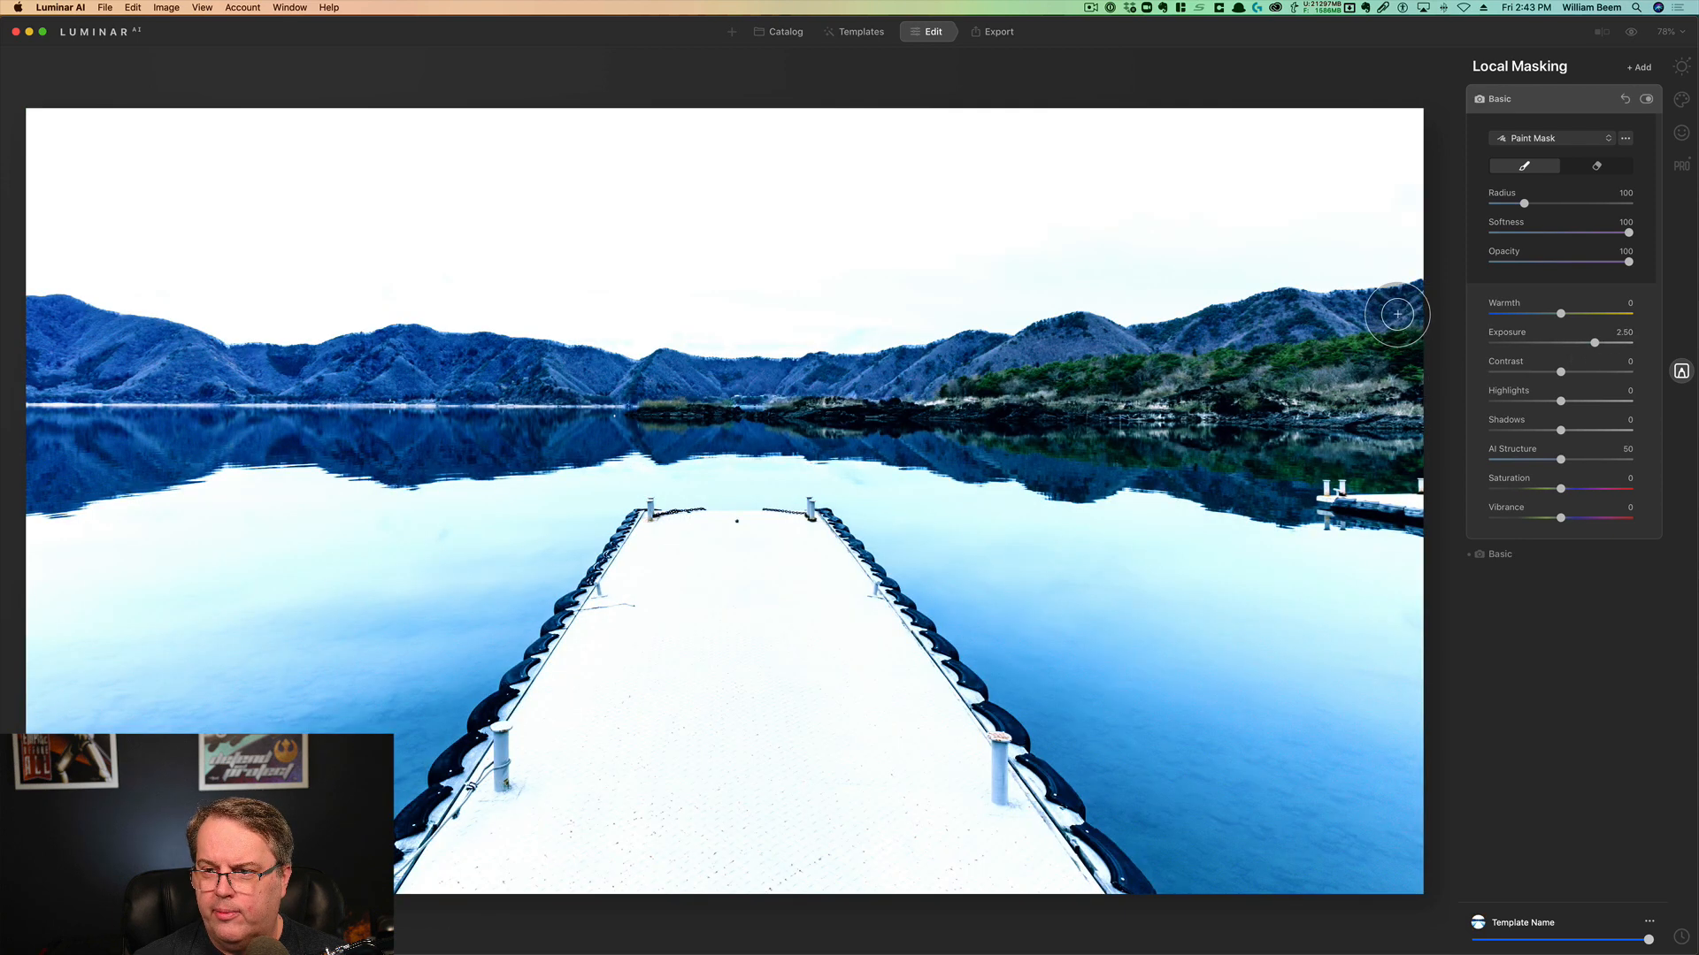
mouse_move(1253, 342)
mouse_down()
mouse_move(1065, 356)
mouse_move(1061, 375)
mouse_move(1388, 417)
mouse_move(1368, 403)
mouse_move(1378, 329)
mouse_up()
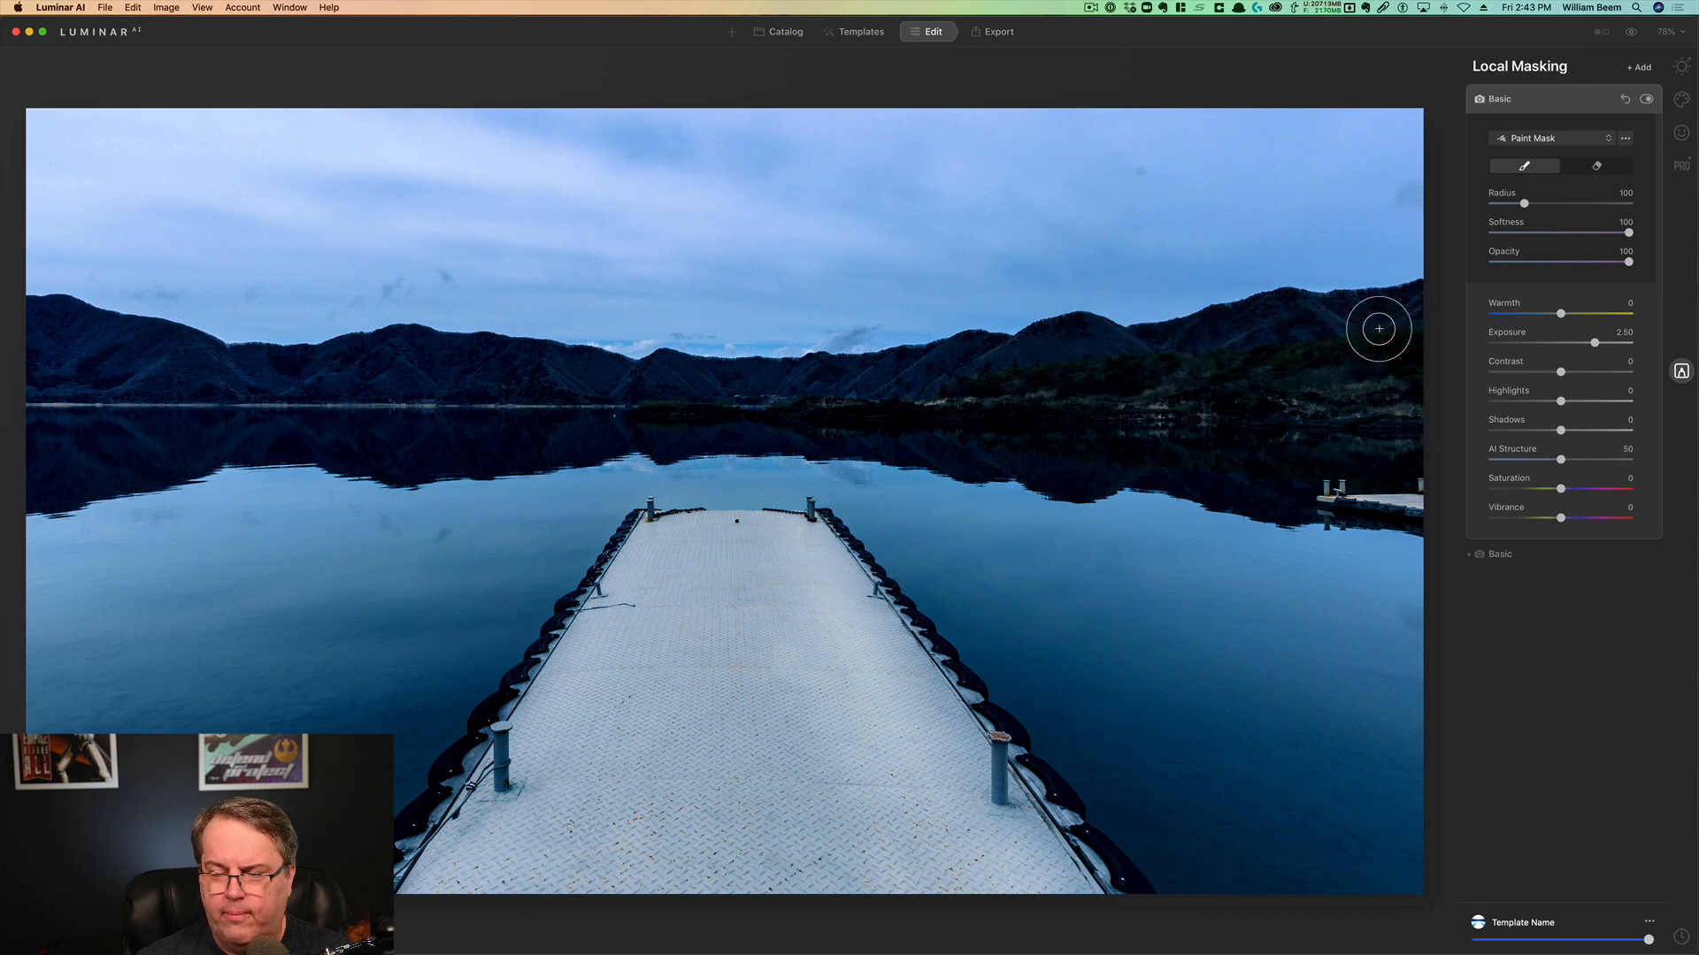
mouse_move(804, 383)
mouse_down()
mouse_move(1278, 396)
mouse_move(1403, 365)
mouse_move(1373, 338)
mouse_move(1139, 406)
mouse_move(86, 385)
mouse_move(23, 331)
mouse_move(197, 358)
mouse_move(699, 376)
mouse_up()
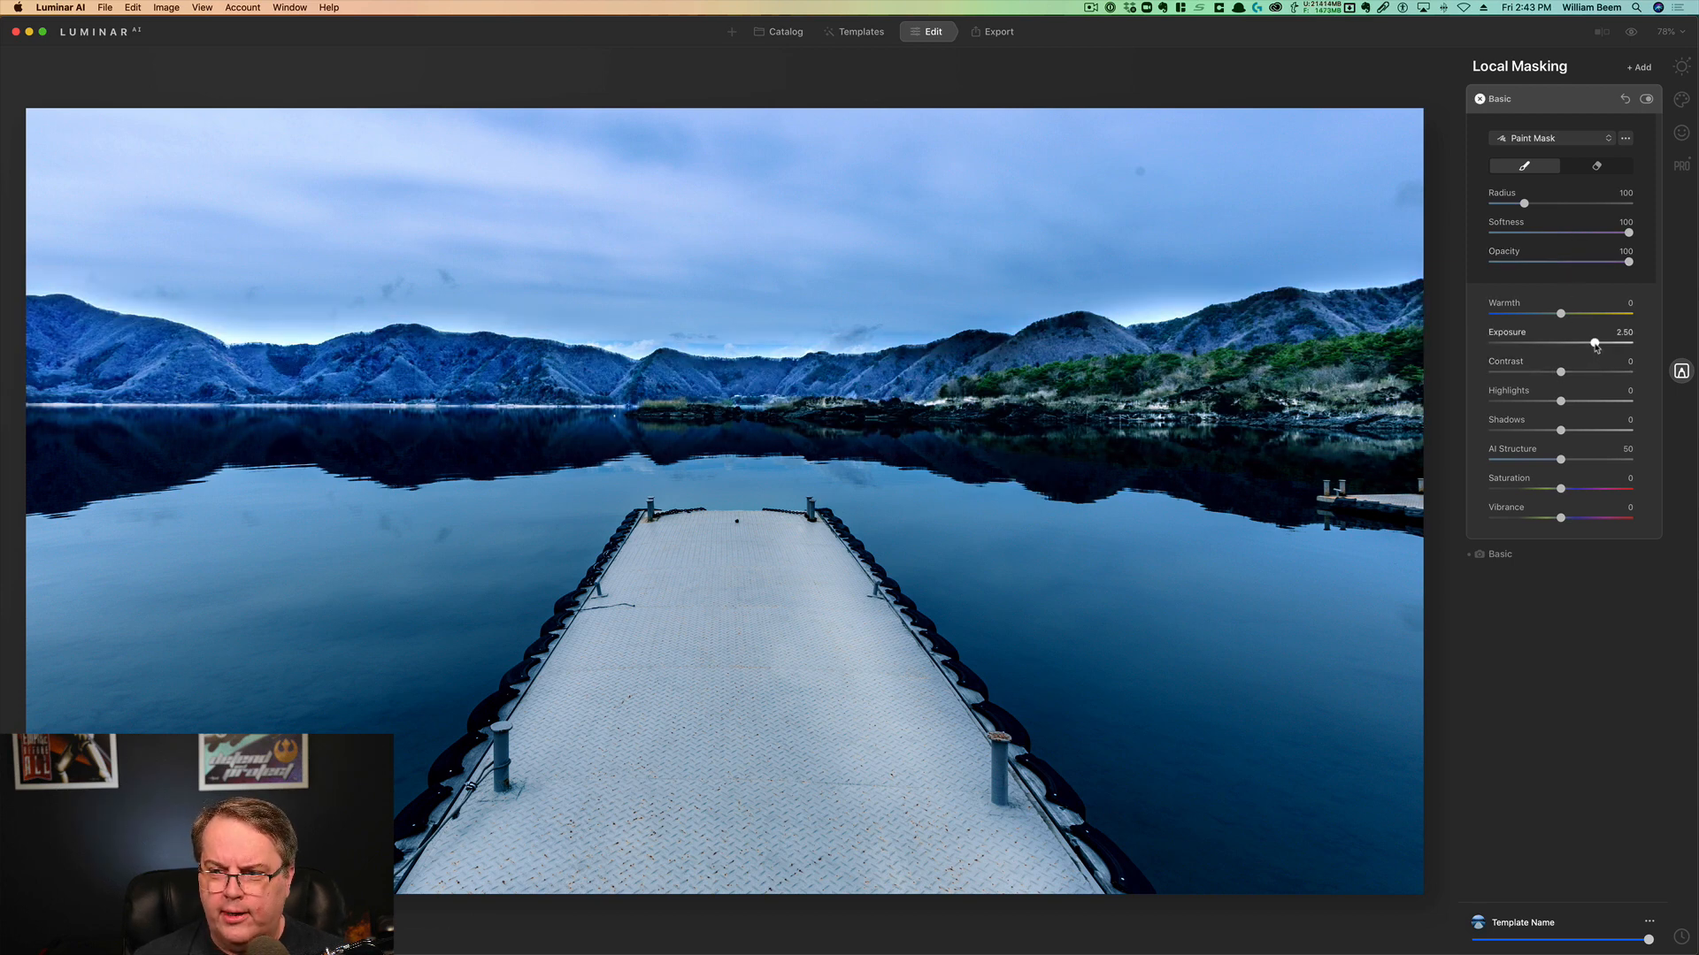
Reduce the mountain mask's Exposure to 1.14 and erase its spill into the sky above the ridge
drag(1596, 347, 1577, 348)
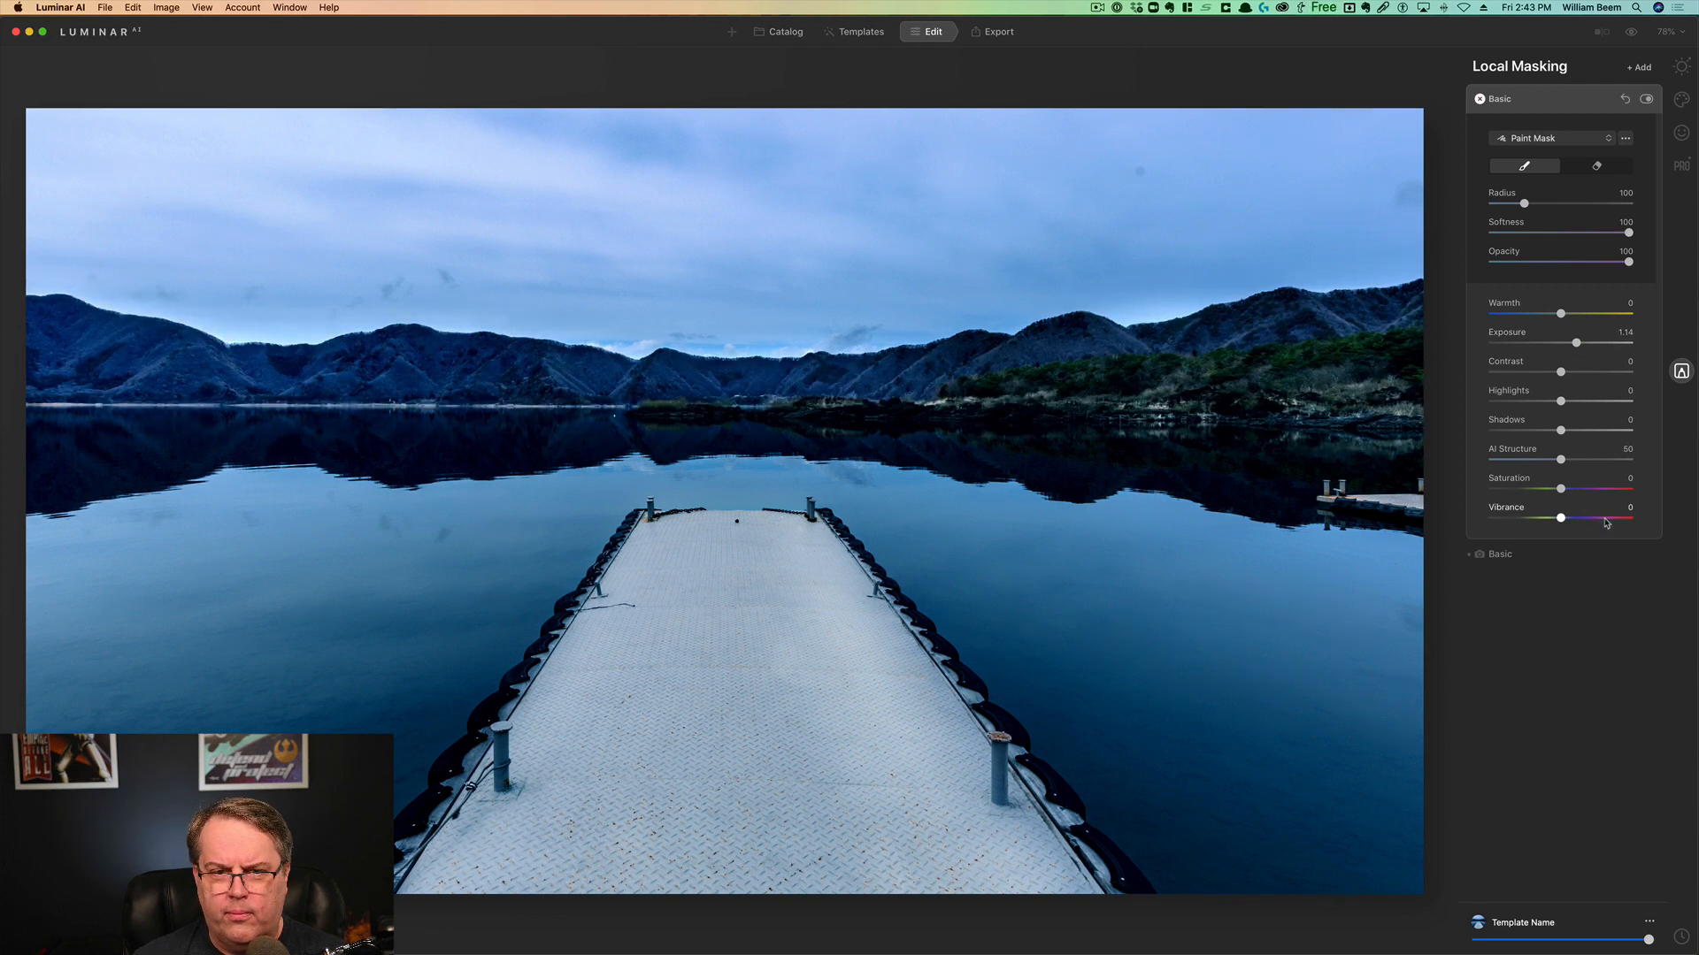
click(1592, 167)
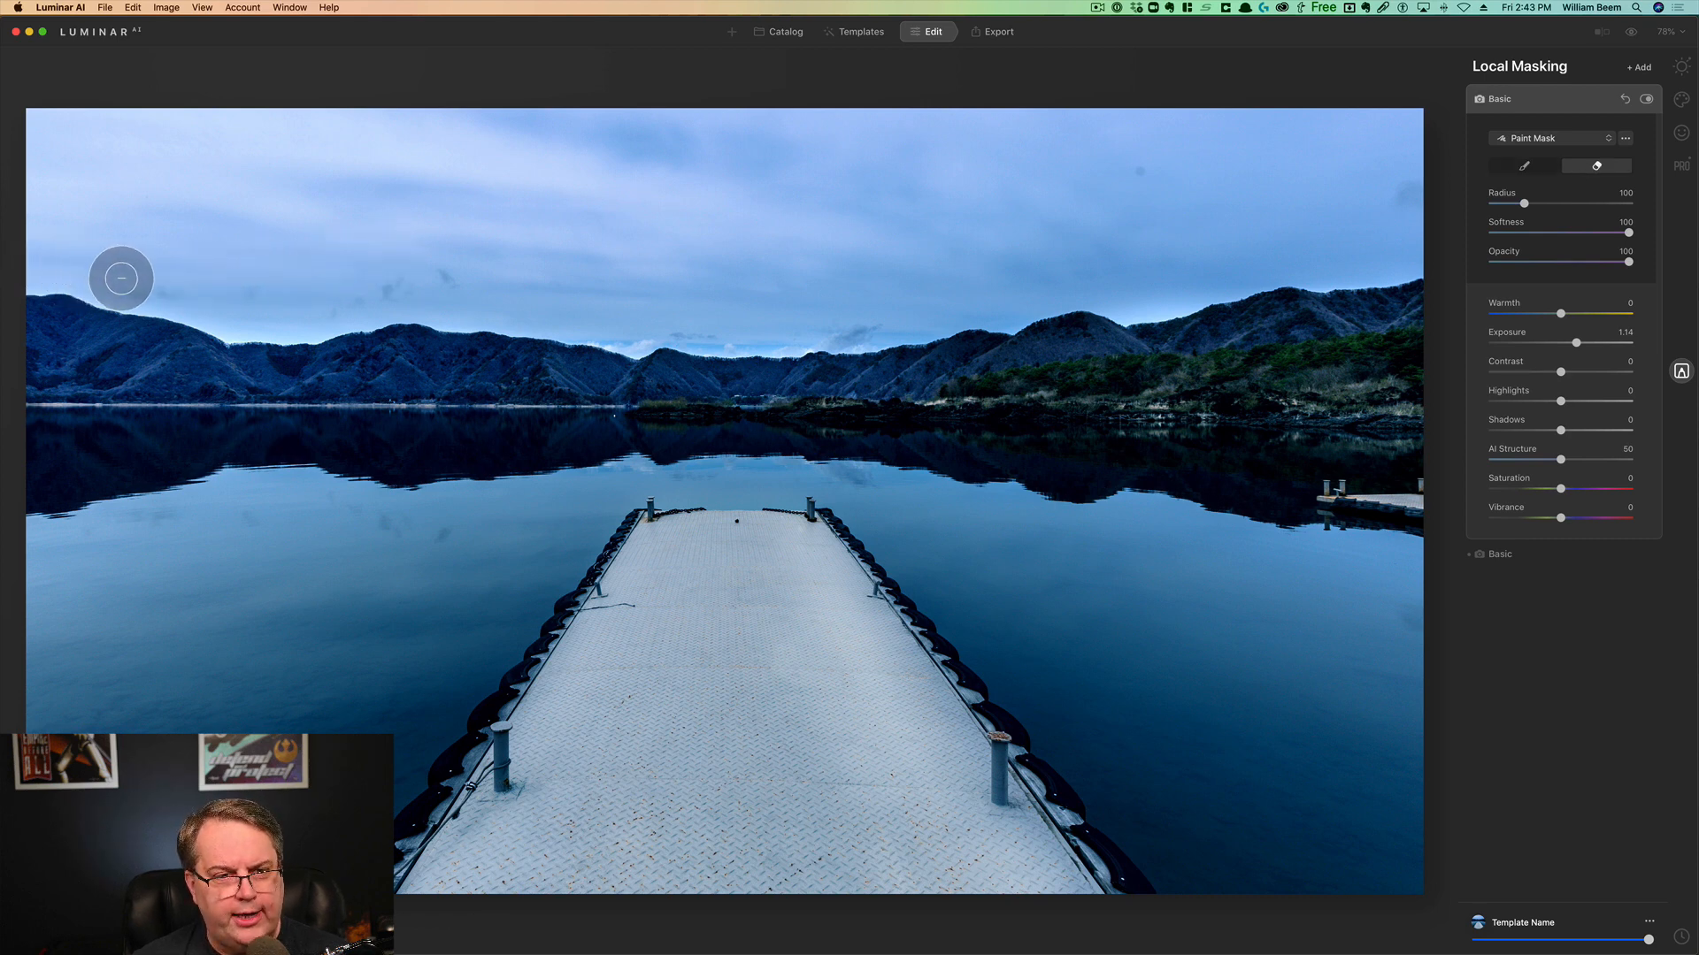
drag(121, 274, 107, 280)
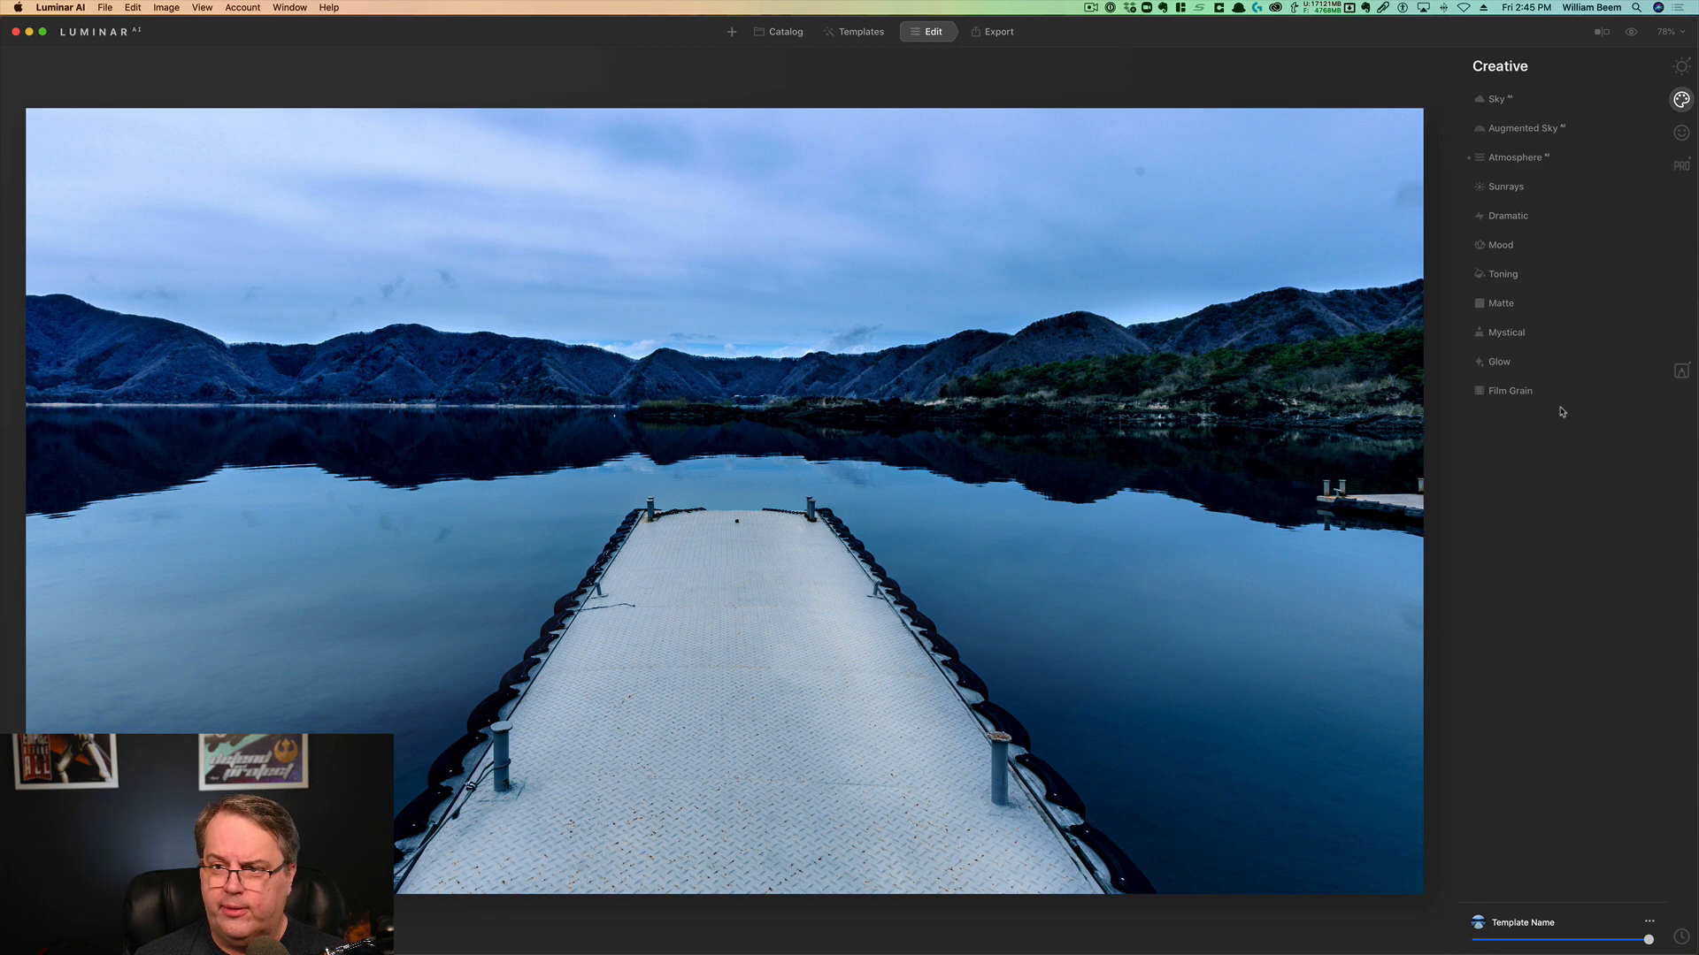
Apply the Mystical effect to the dock photo with Amount 21 and Shadows 61, and lower its Colorize Warmth slightly
click(1514, 337)
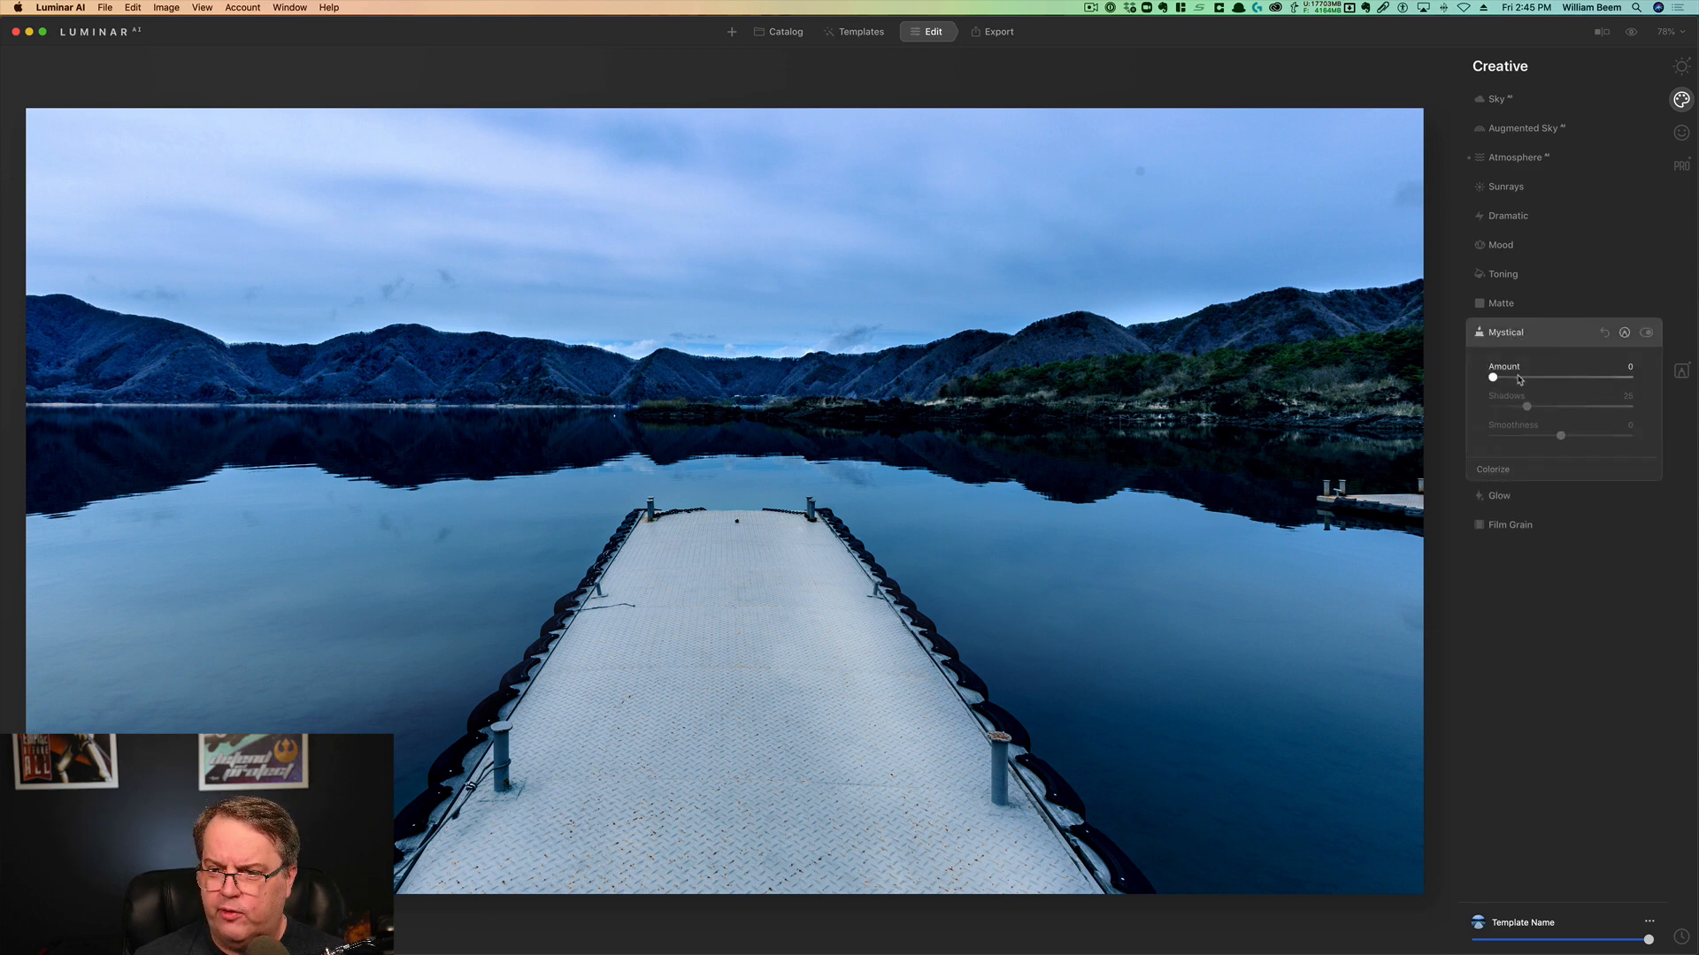
click(1519, 378)
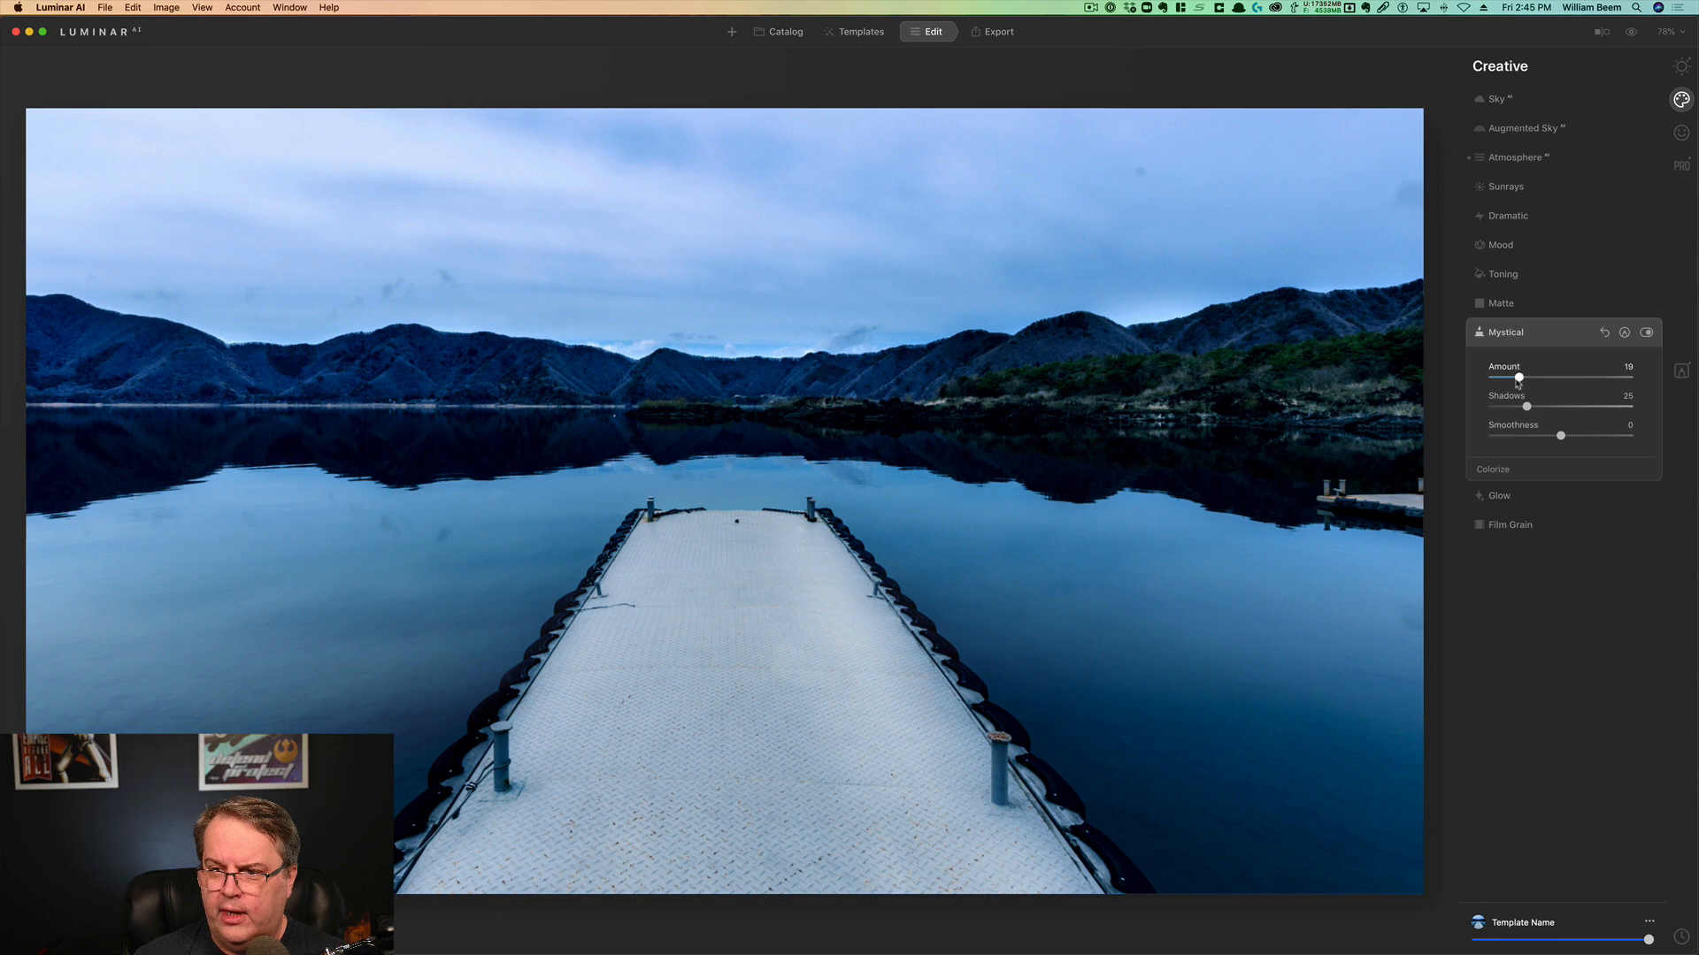
drag(1519, 382, 1577, 422)
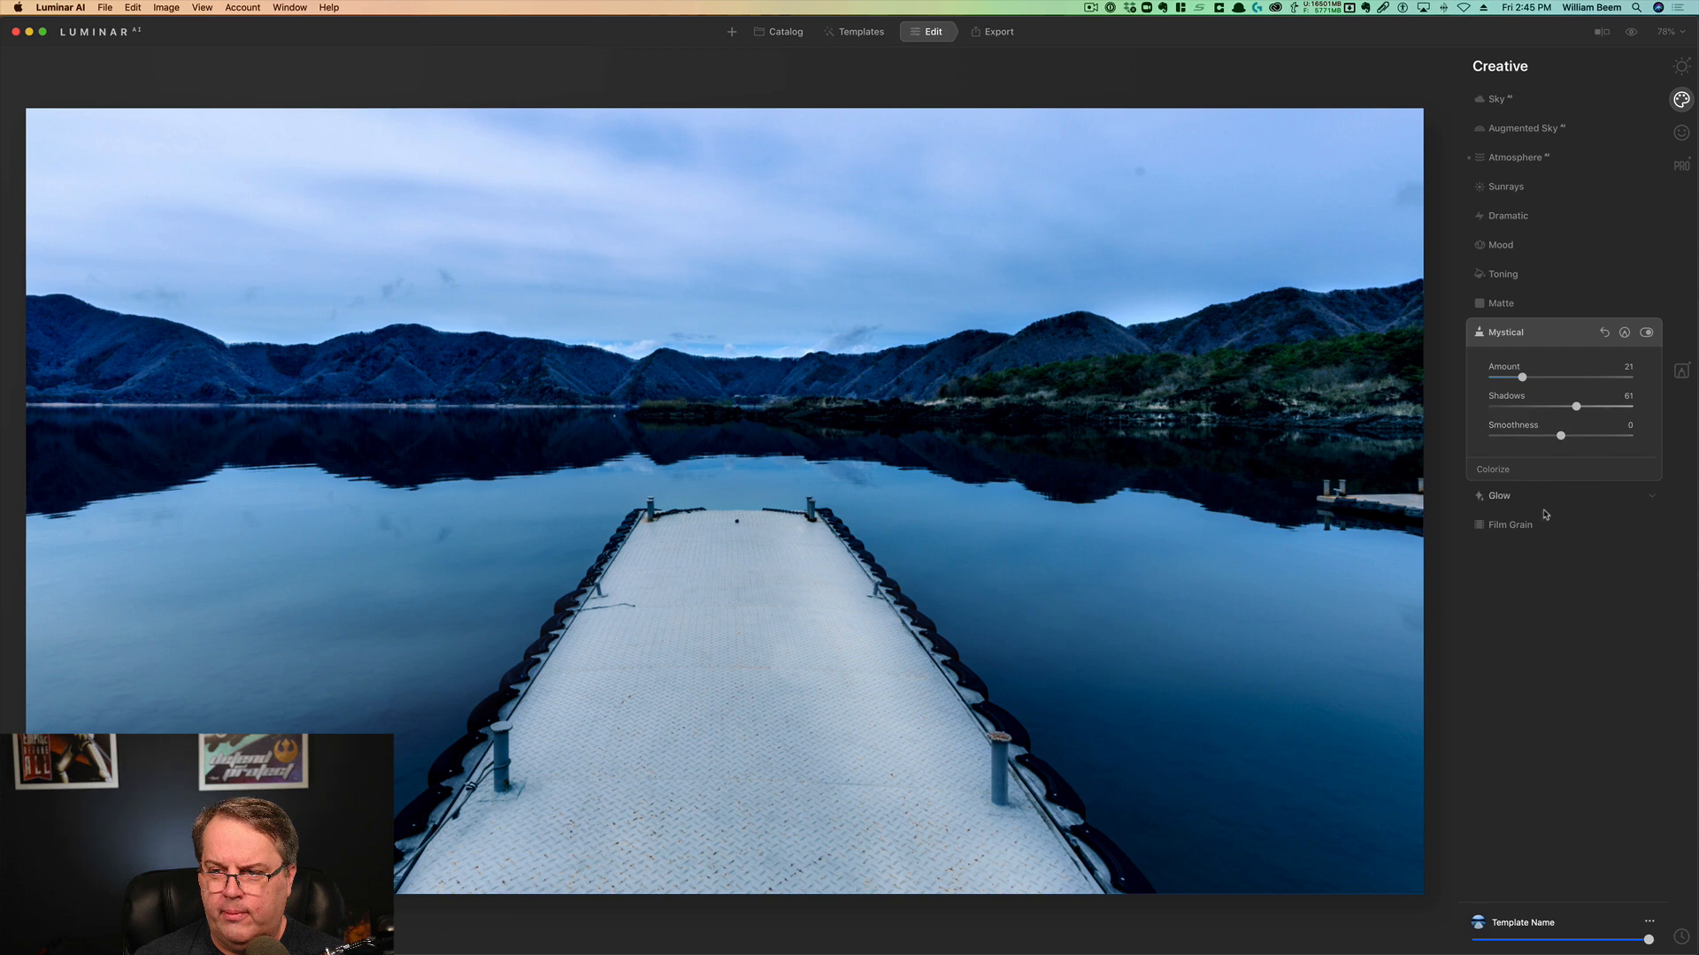
click(1497, 473)
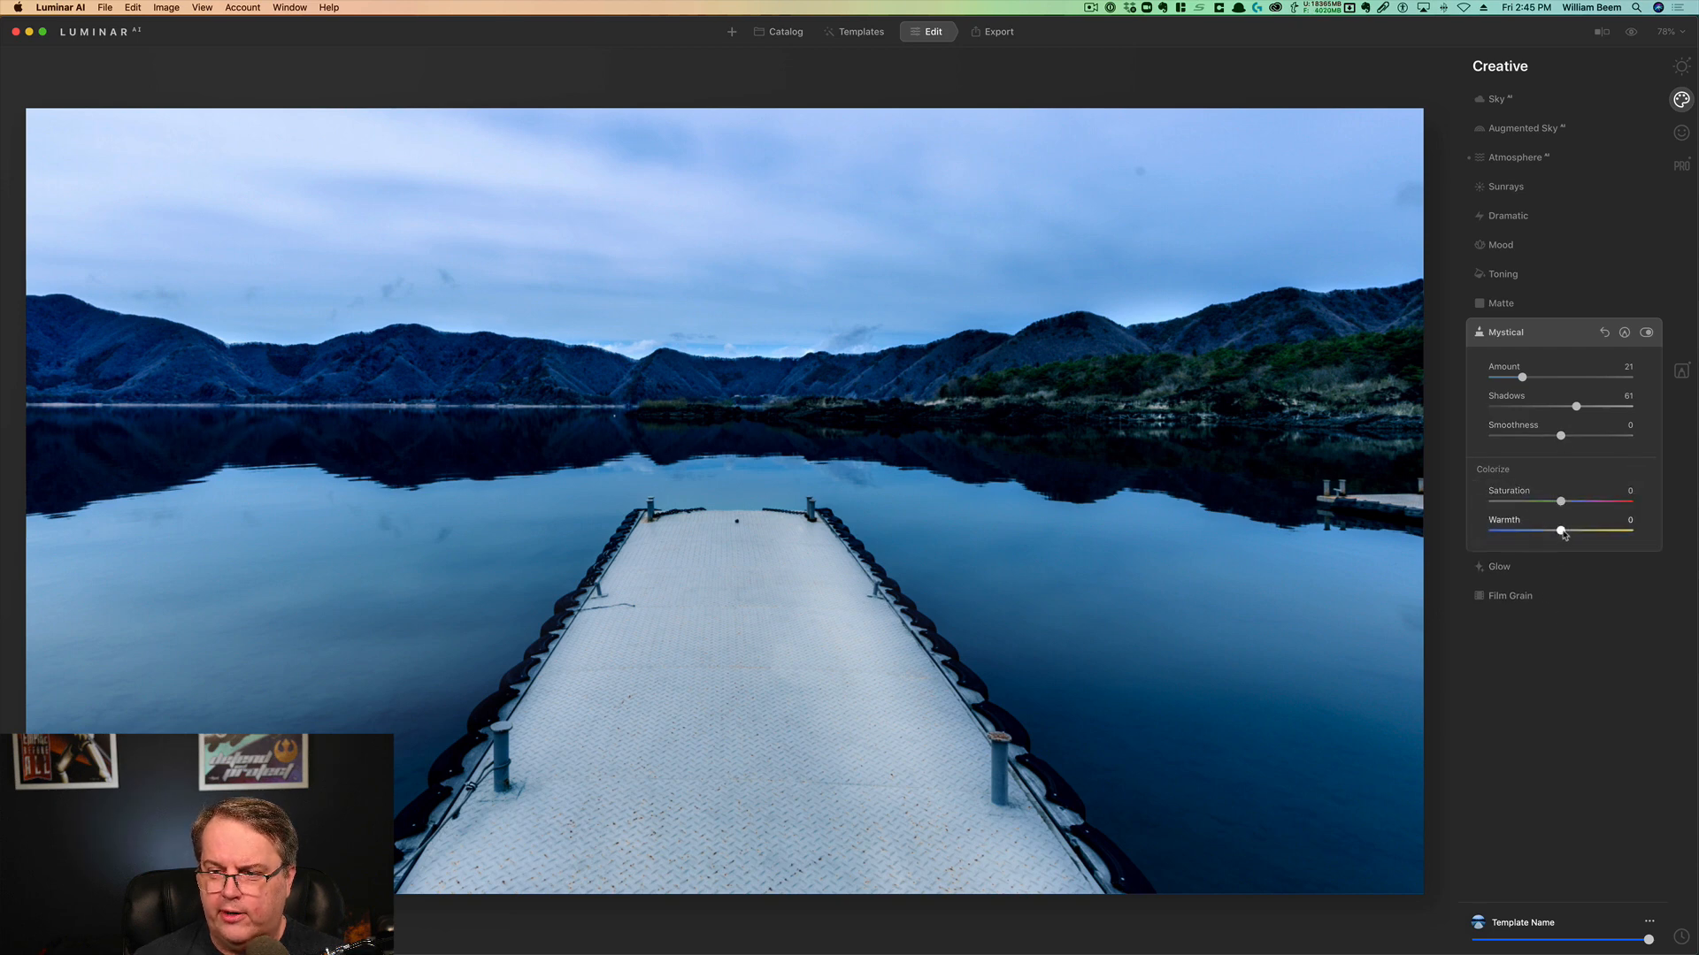
drag(1562, 532, 1549, 535)
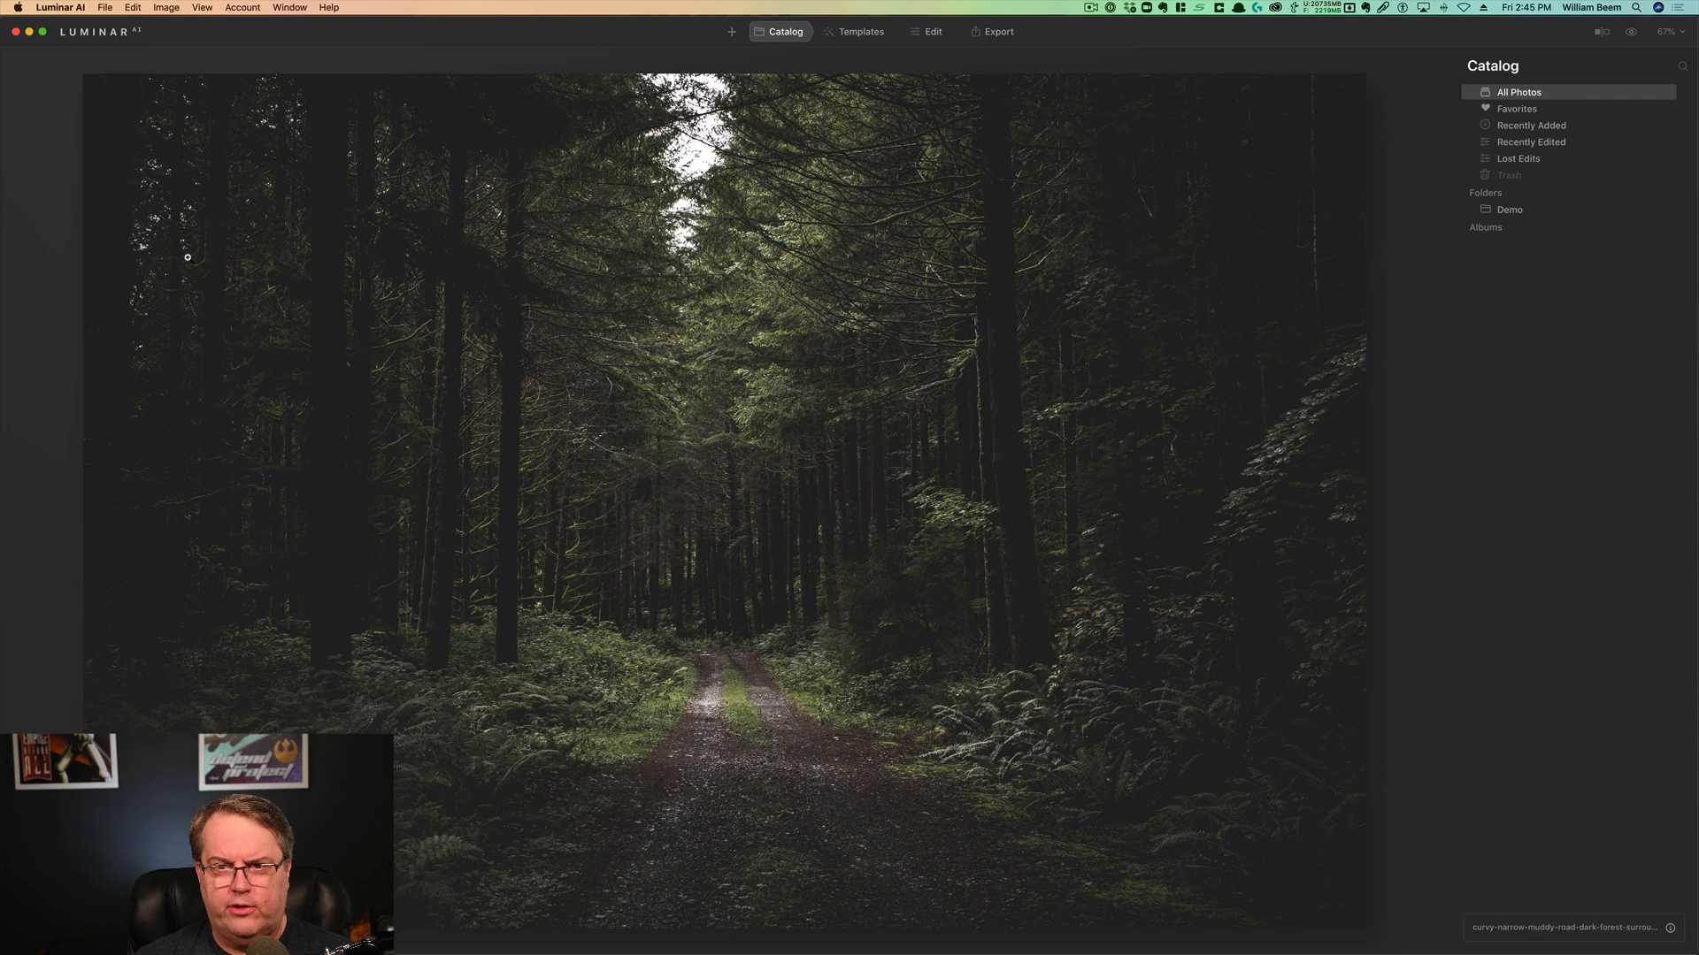
Open the dark forest road photo for editing and crop it to a 16:9 ratio
click(935, 34)
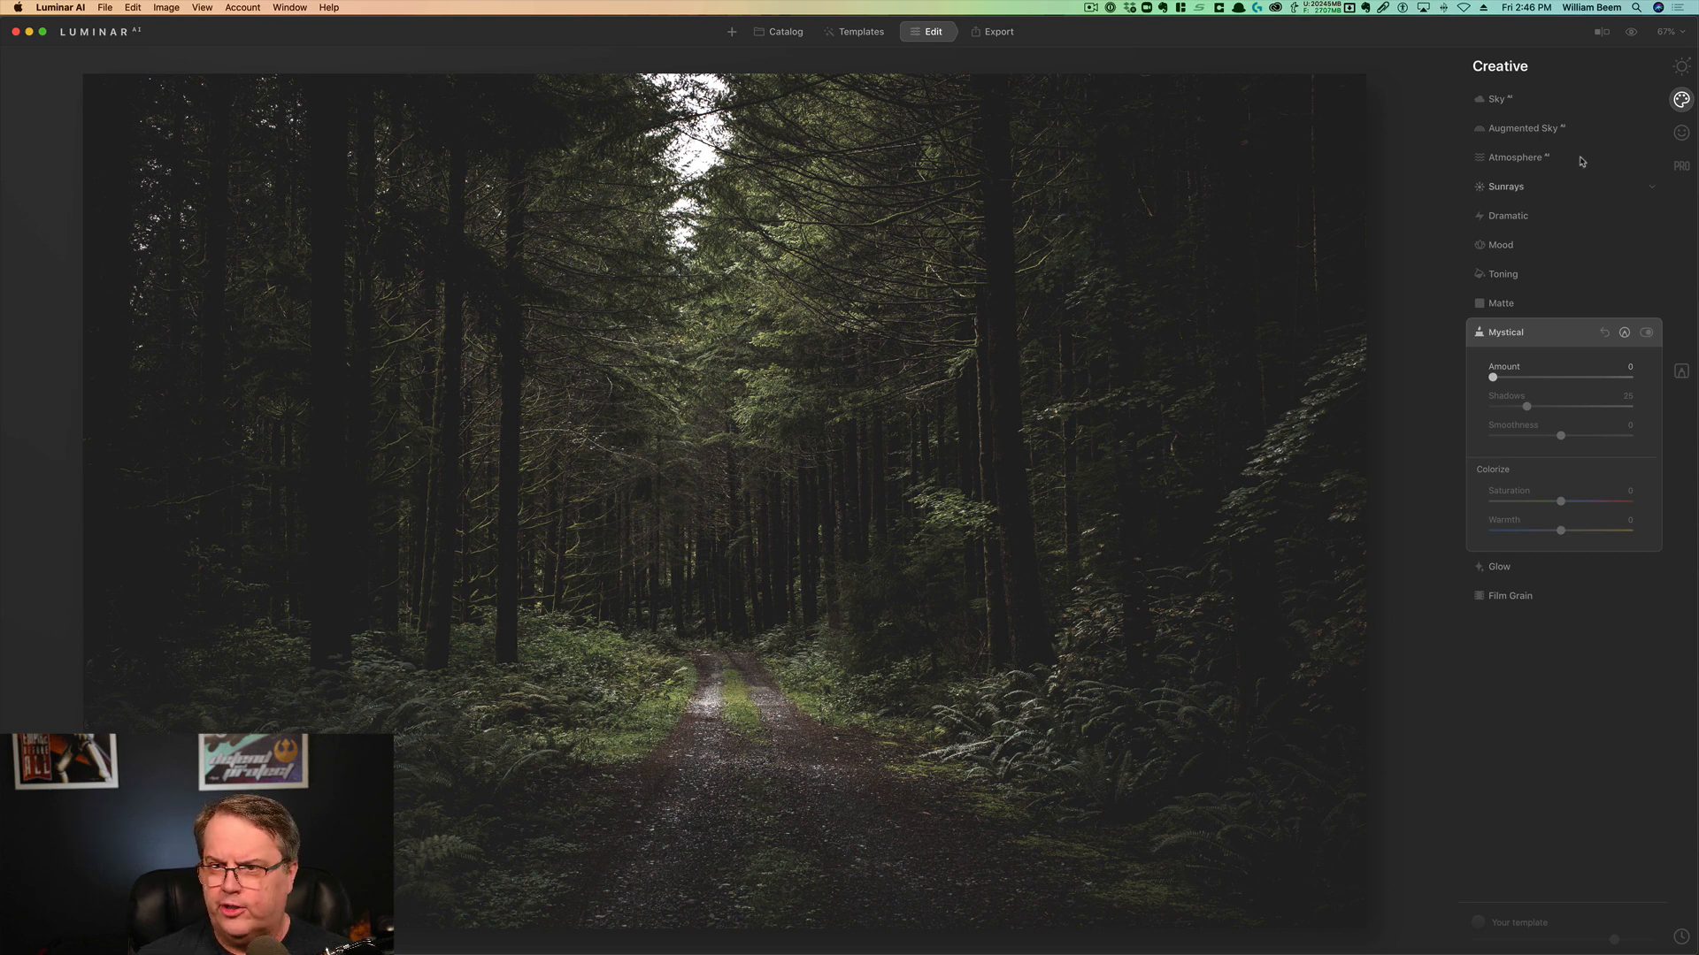
click(1681, 67)
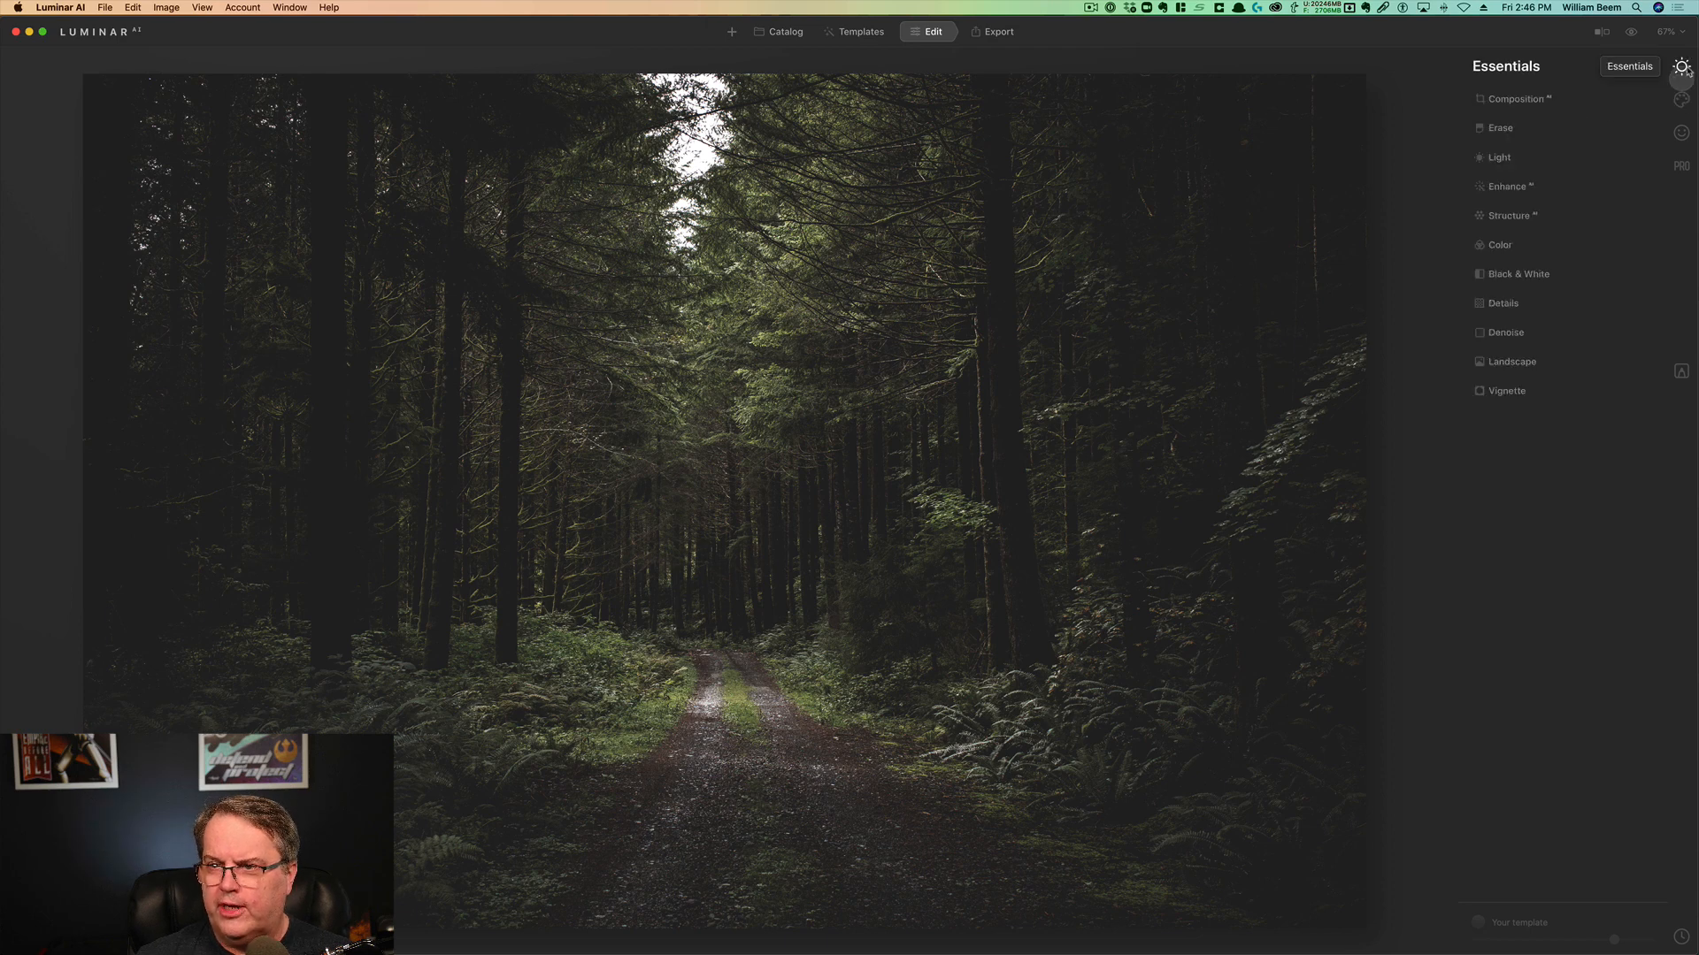
click(1542, 100)
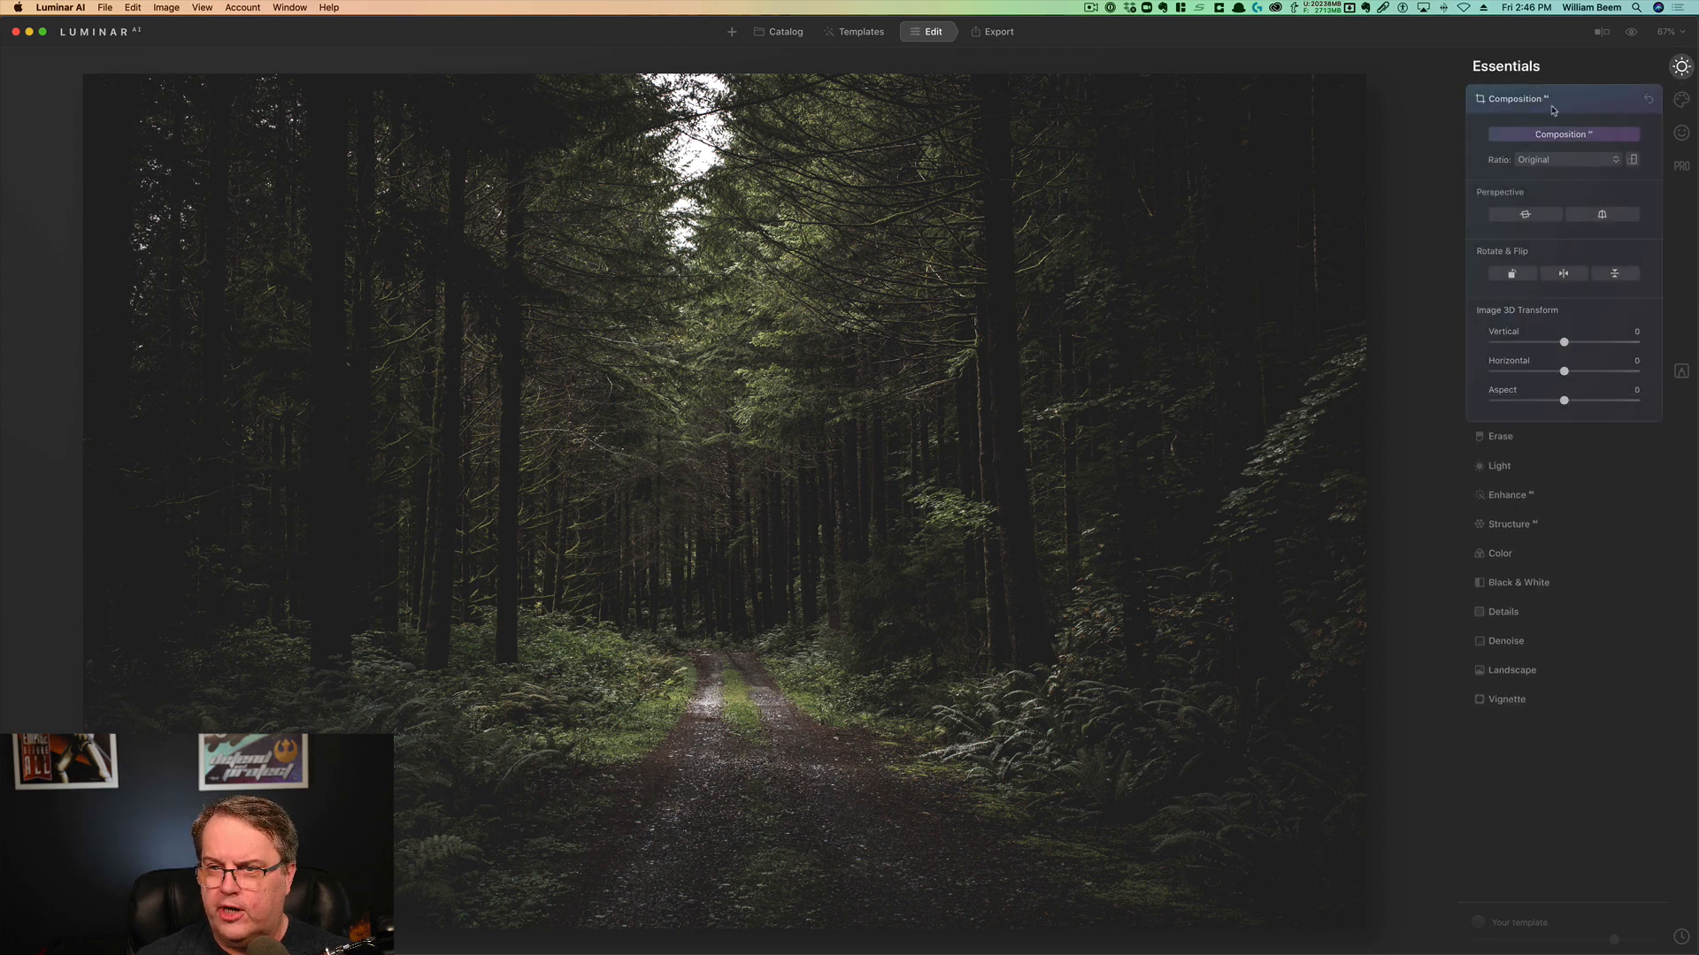
click(1577, 158)
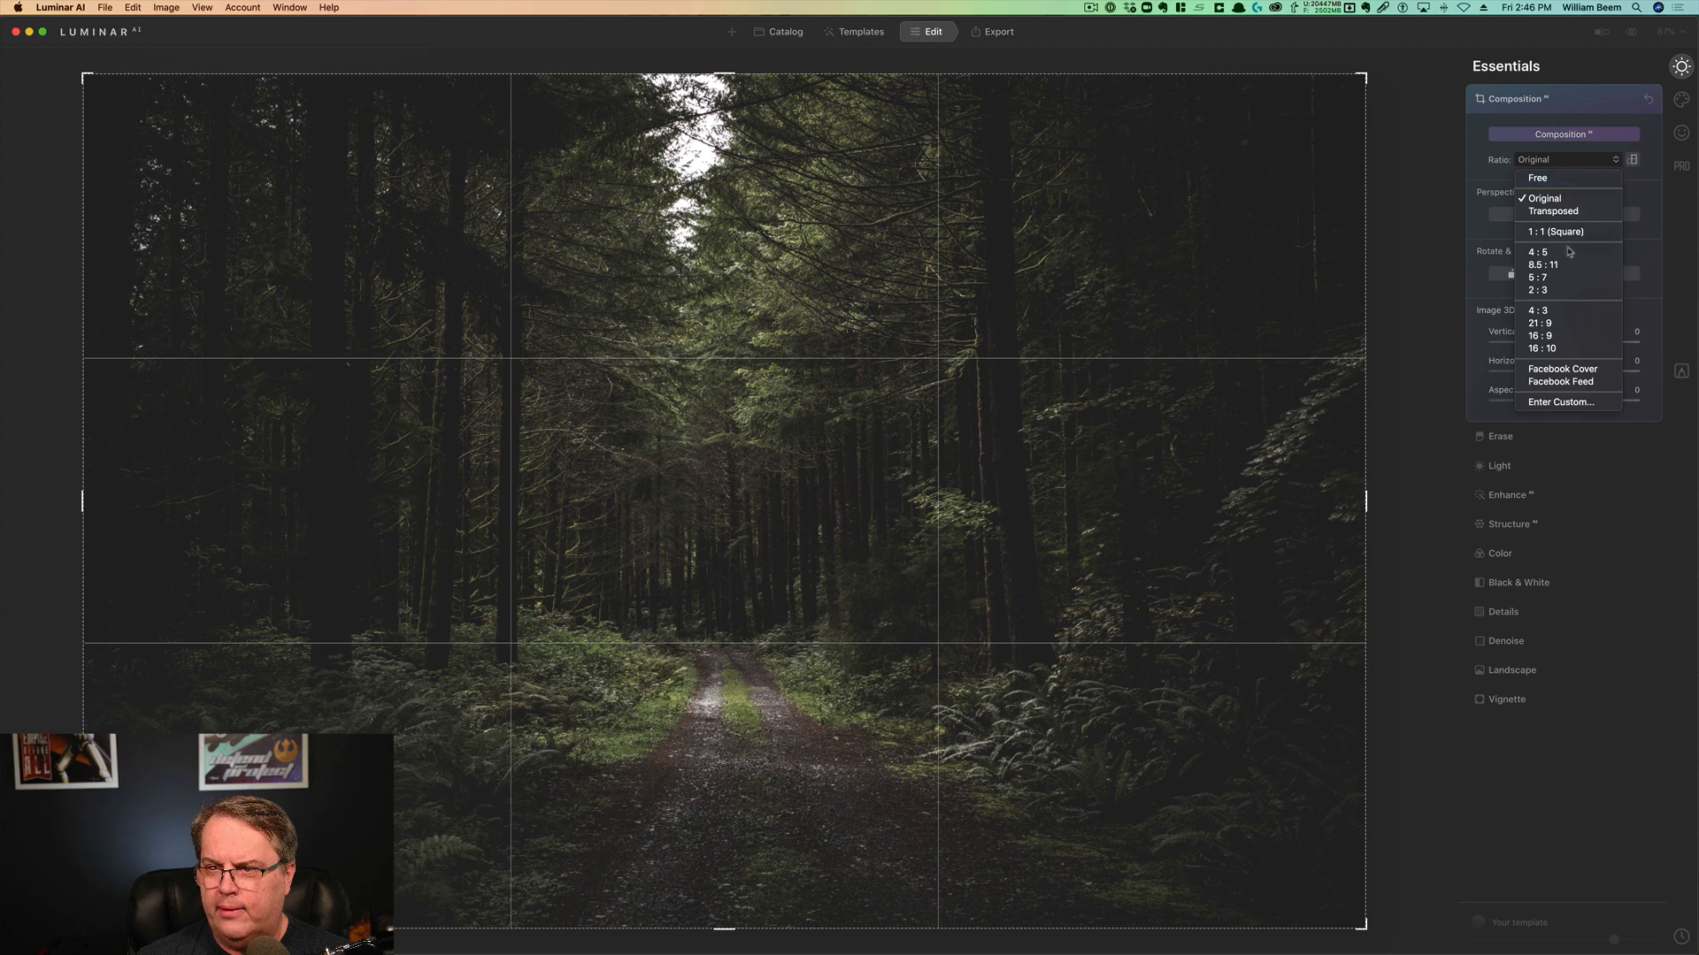
click(1535, 336)
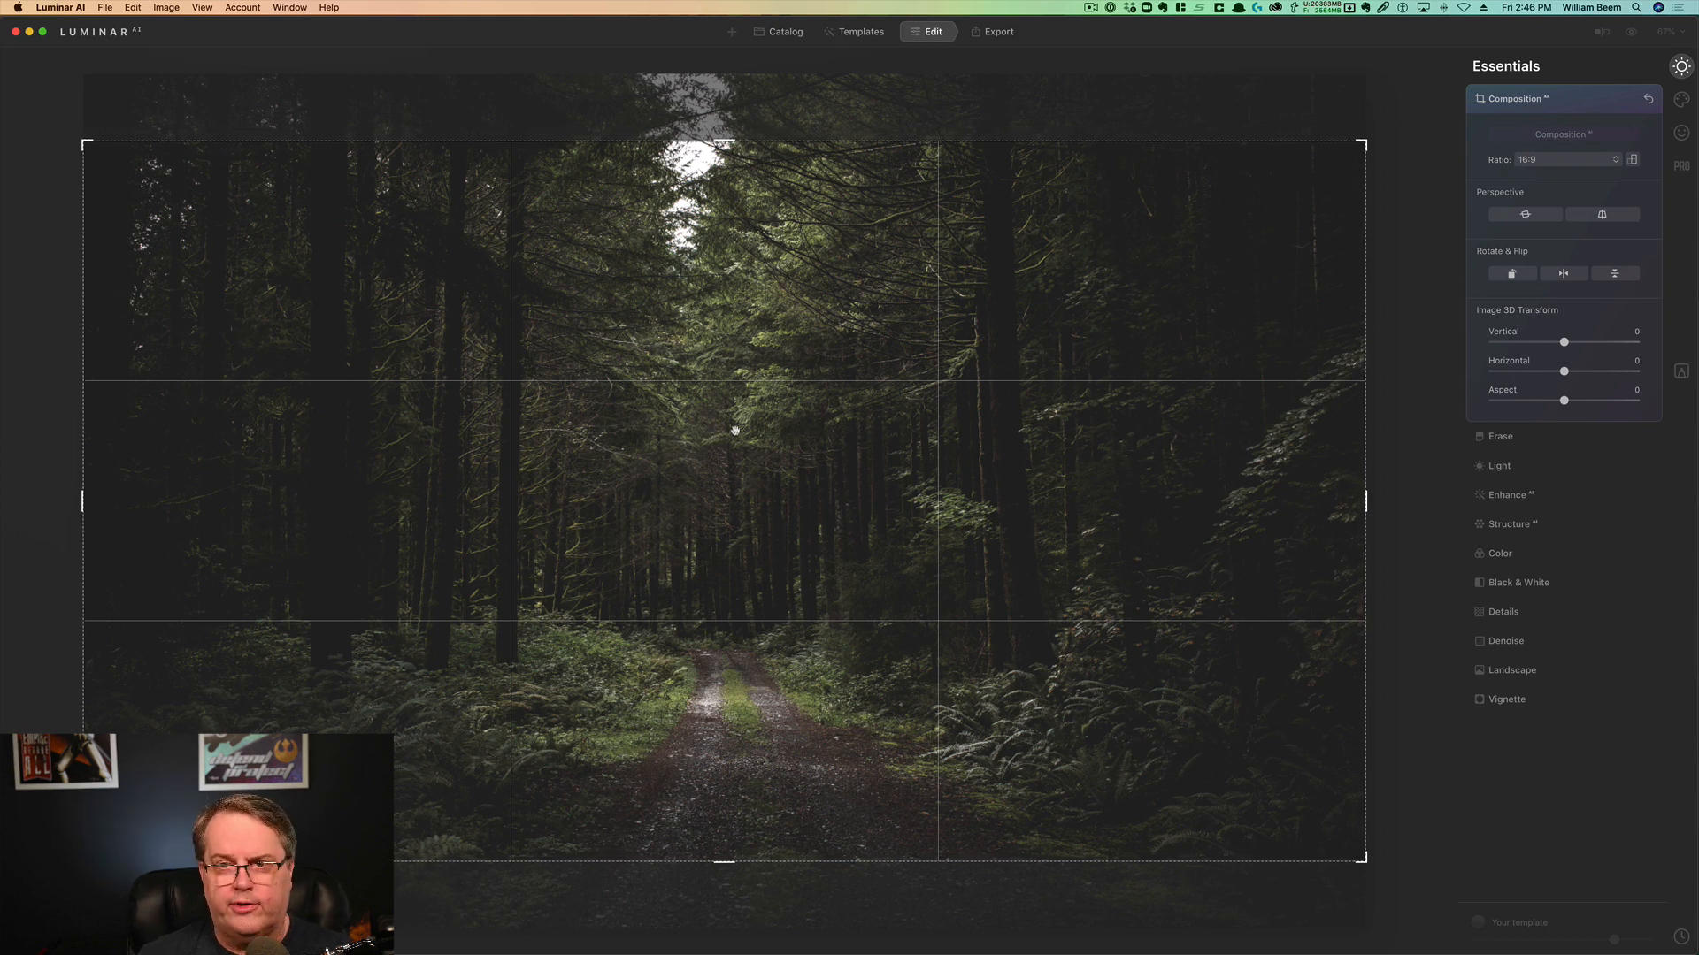
key(Return)
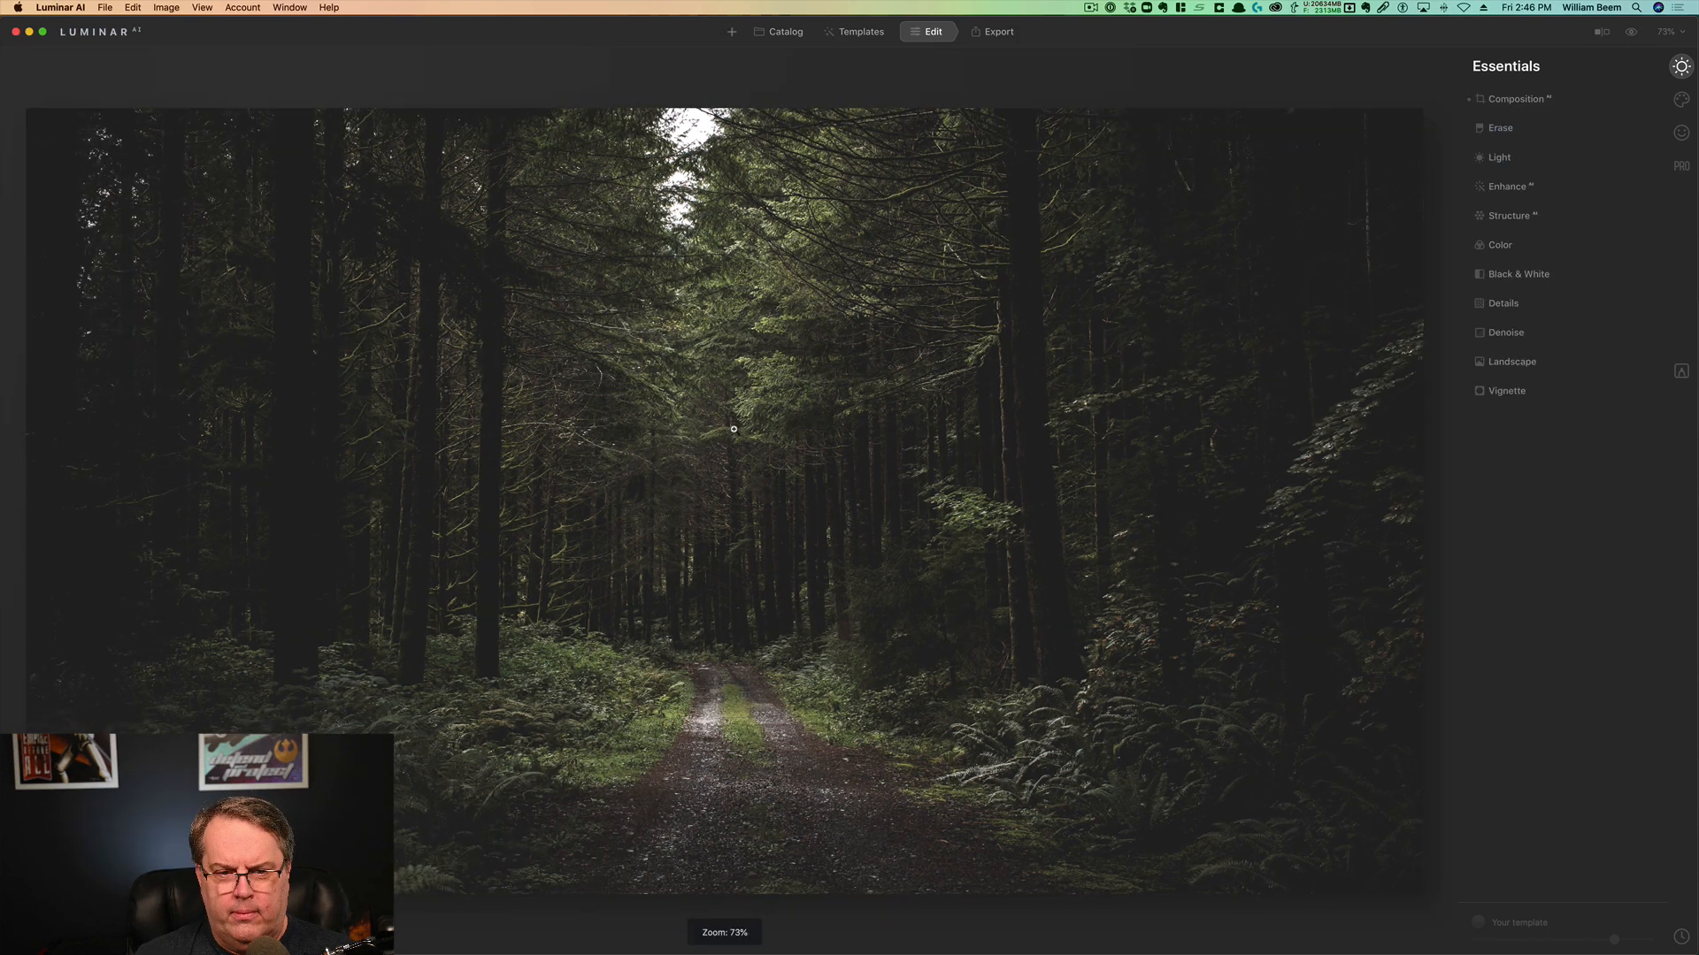
Try Accent AI on the forest photo at 52 and at maximum strength, and reset it to 0
click(733, 429)
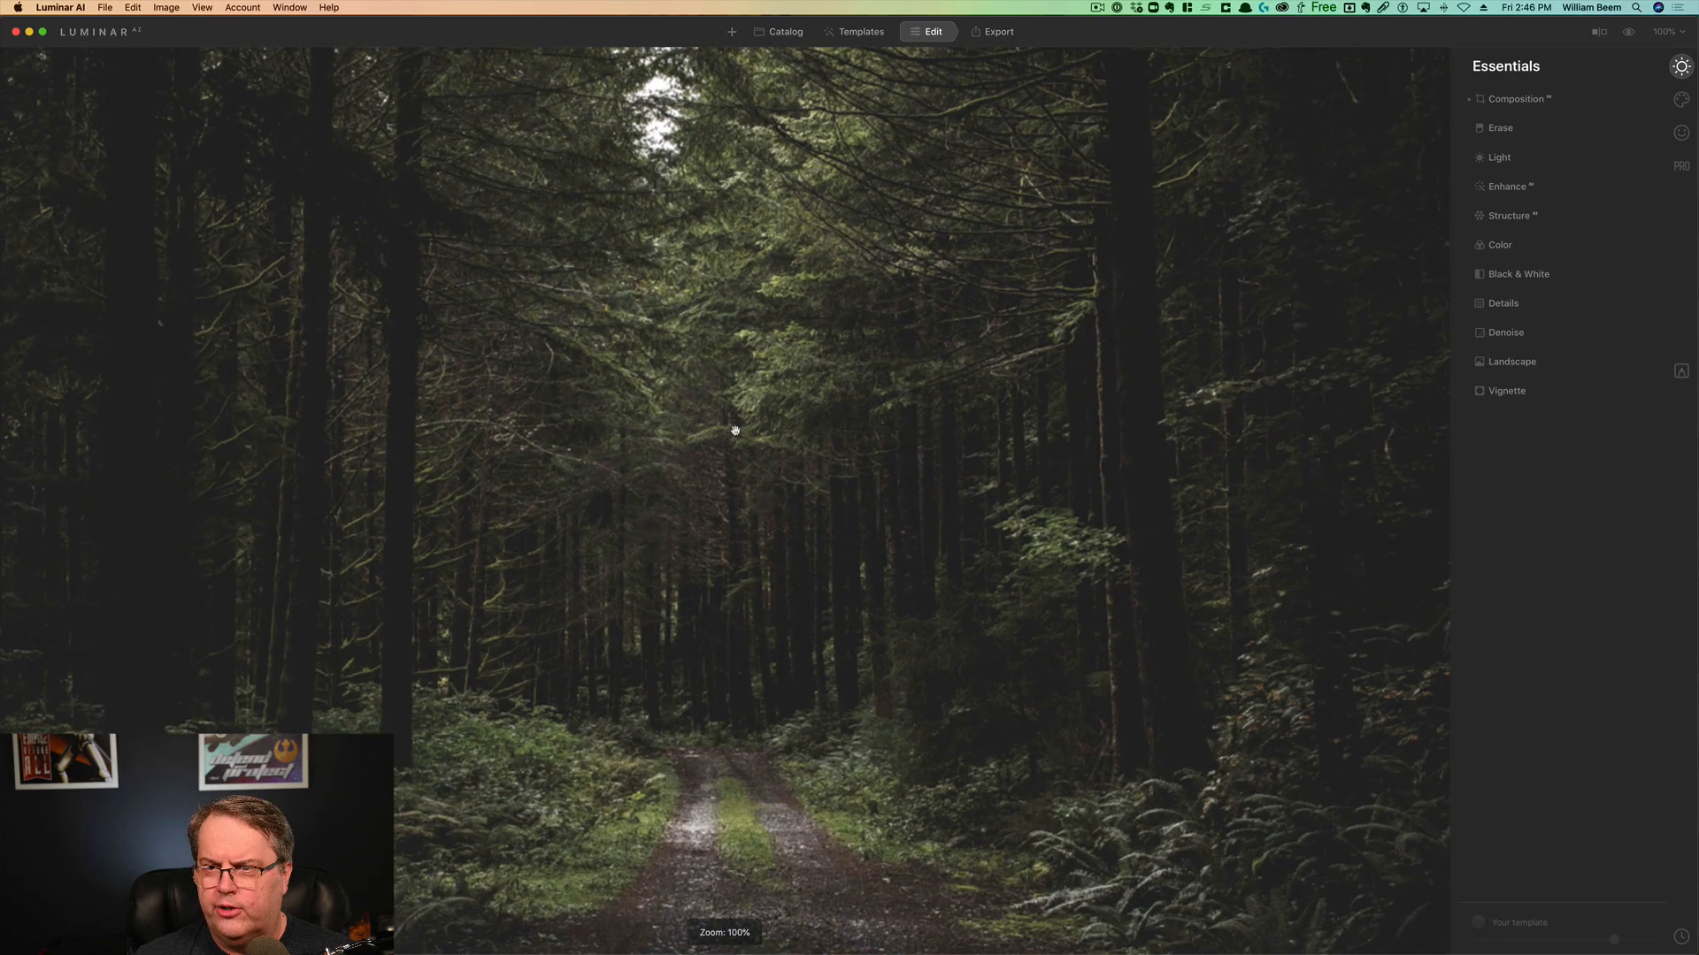
click(735, 431)
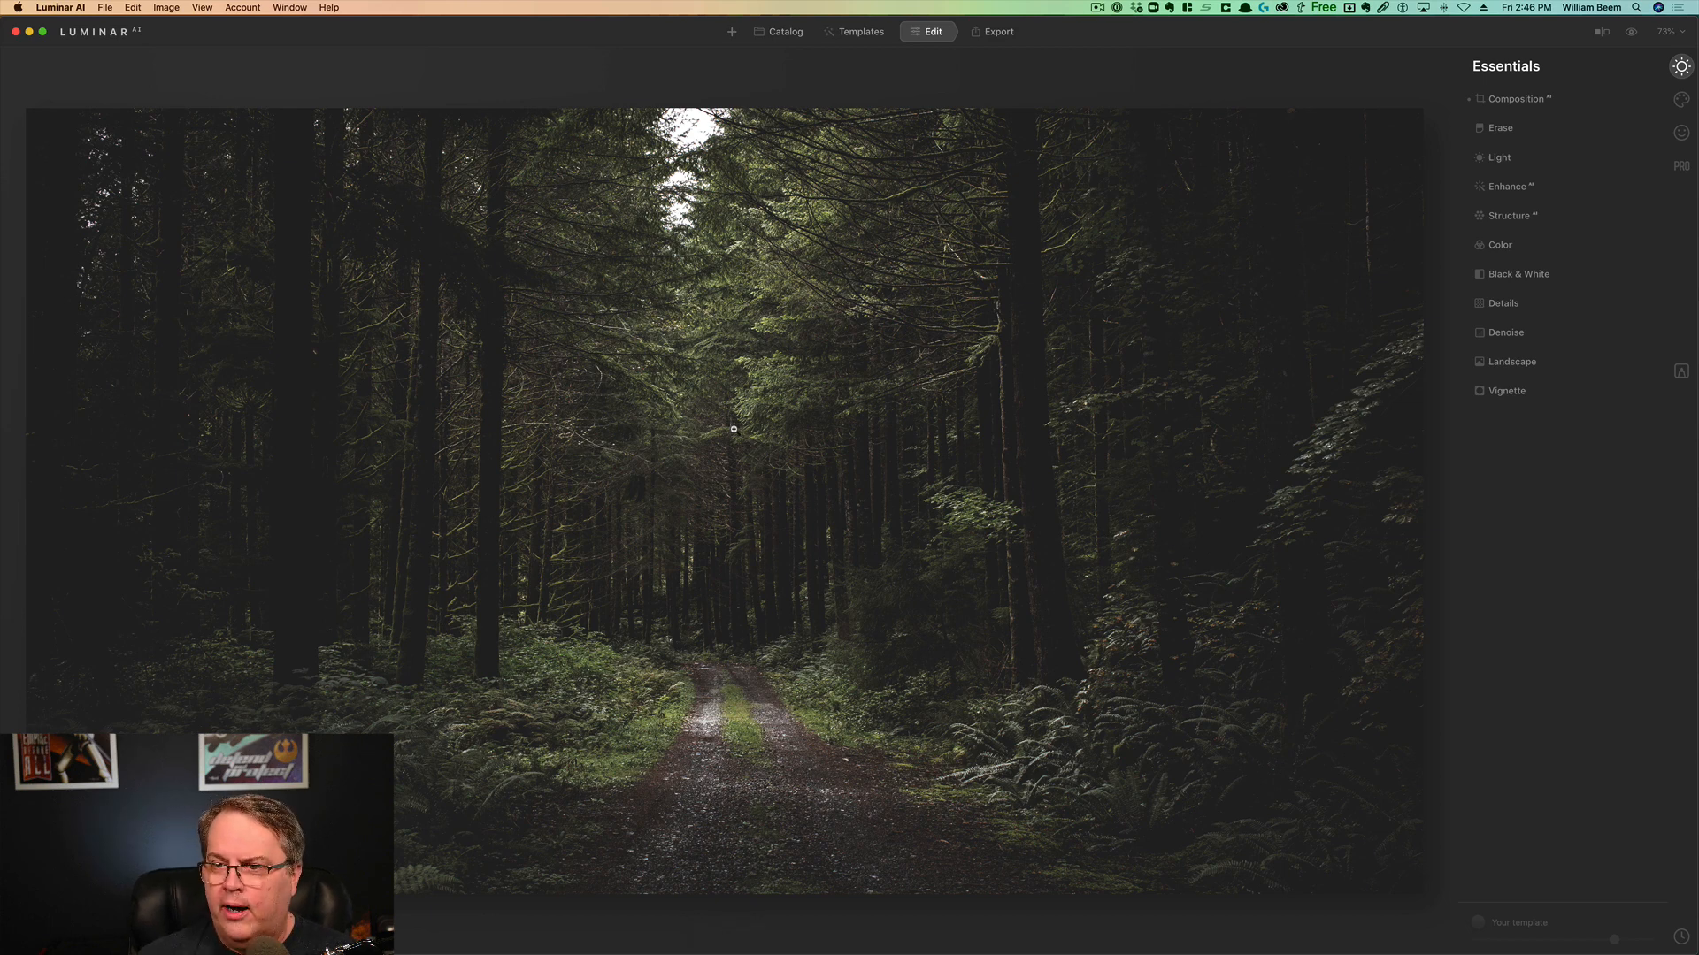
click(1541, 186)
click(1564, 232)
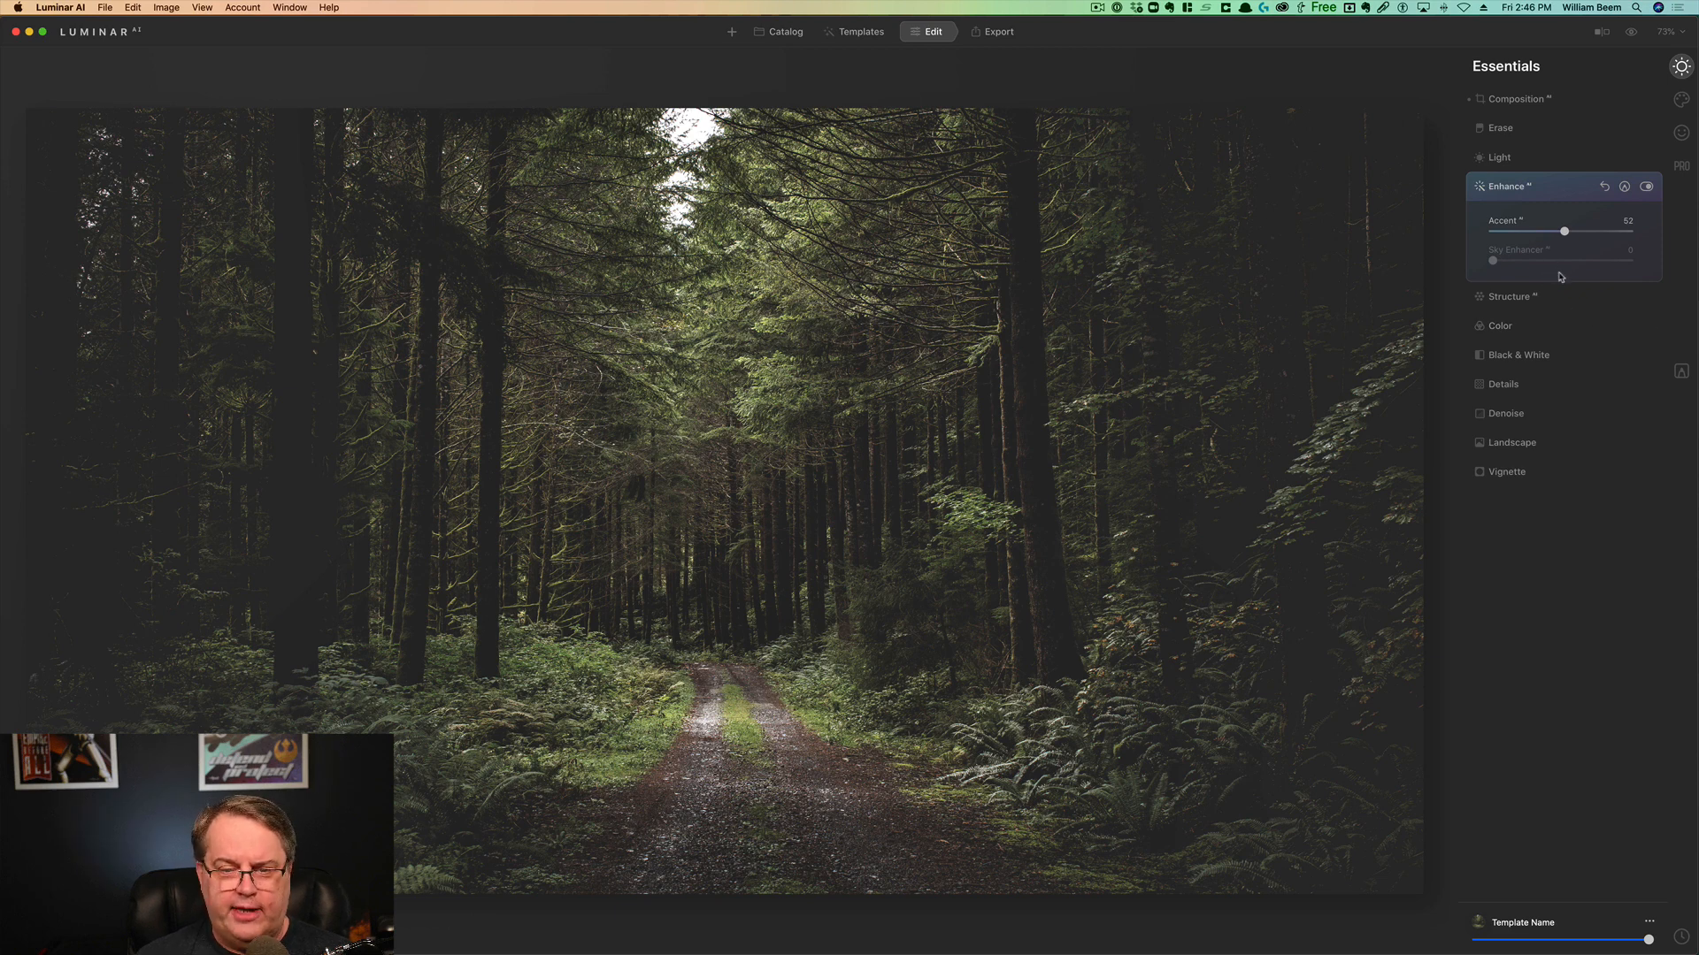
drag(1565, 231, 1633, 233)
double_click(1631, 231)
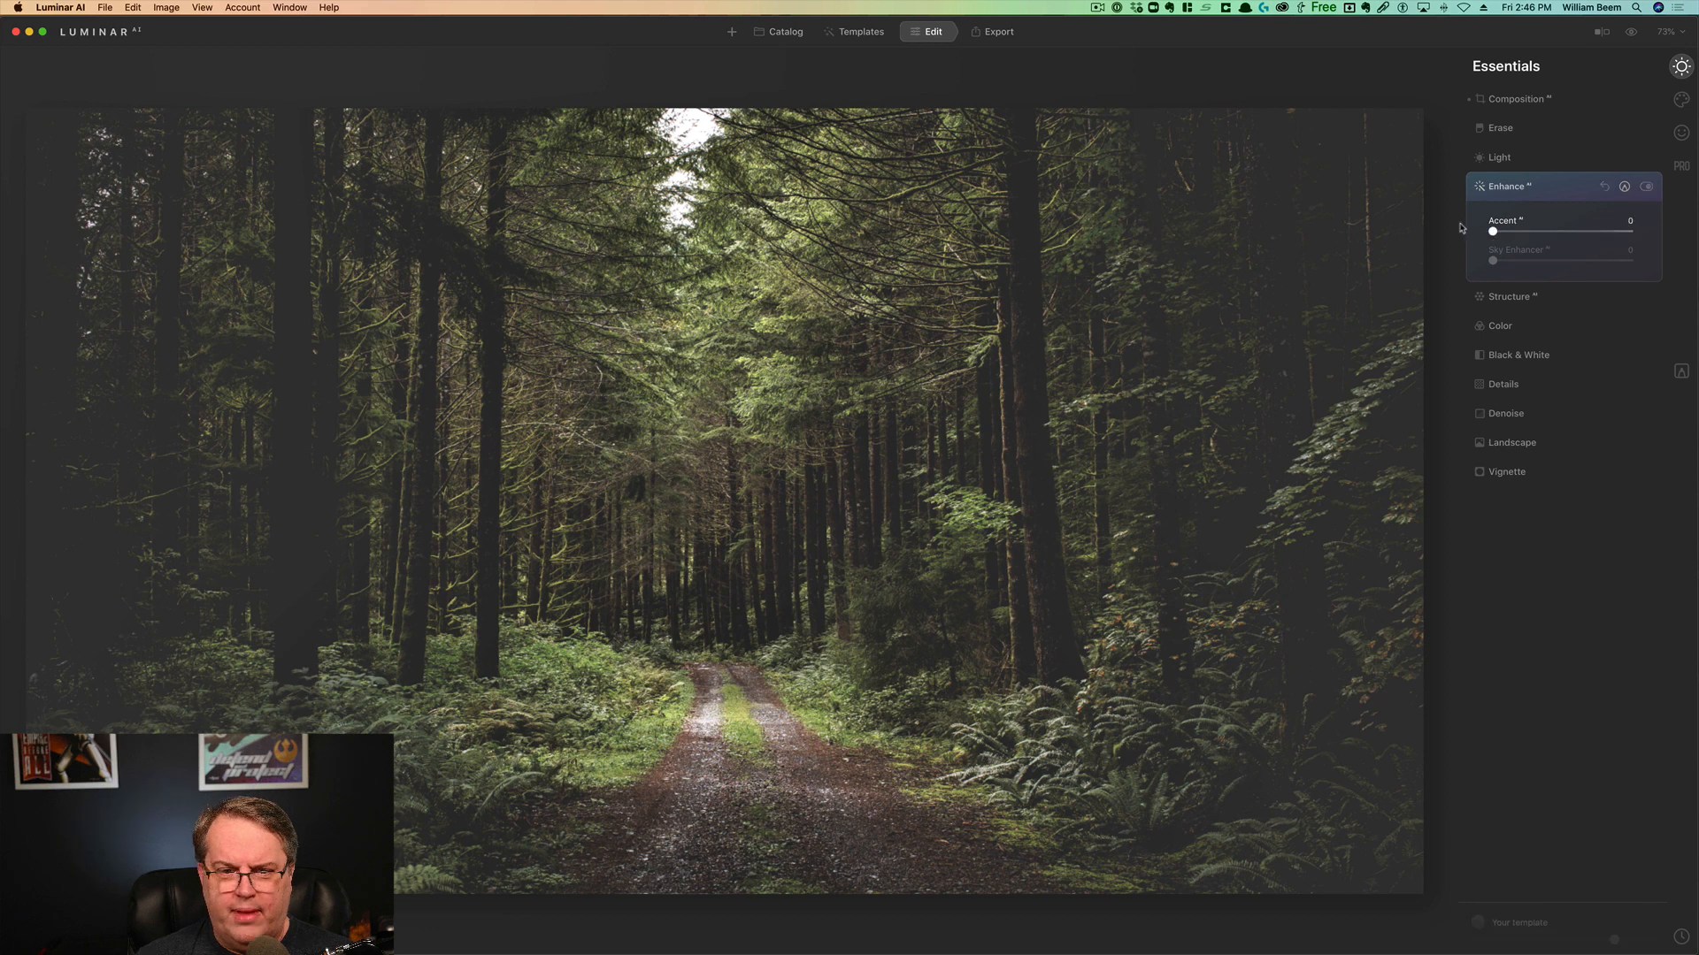
click(1505, 188)
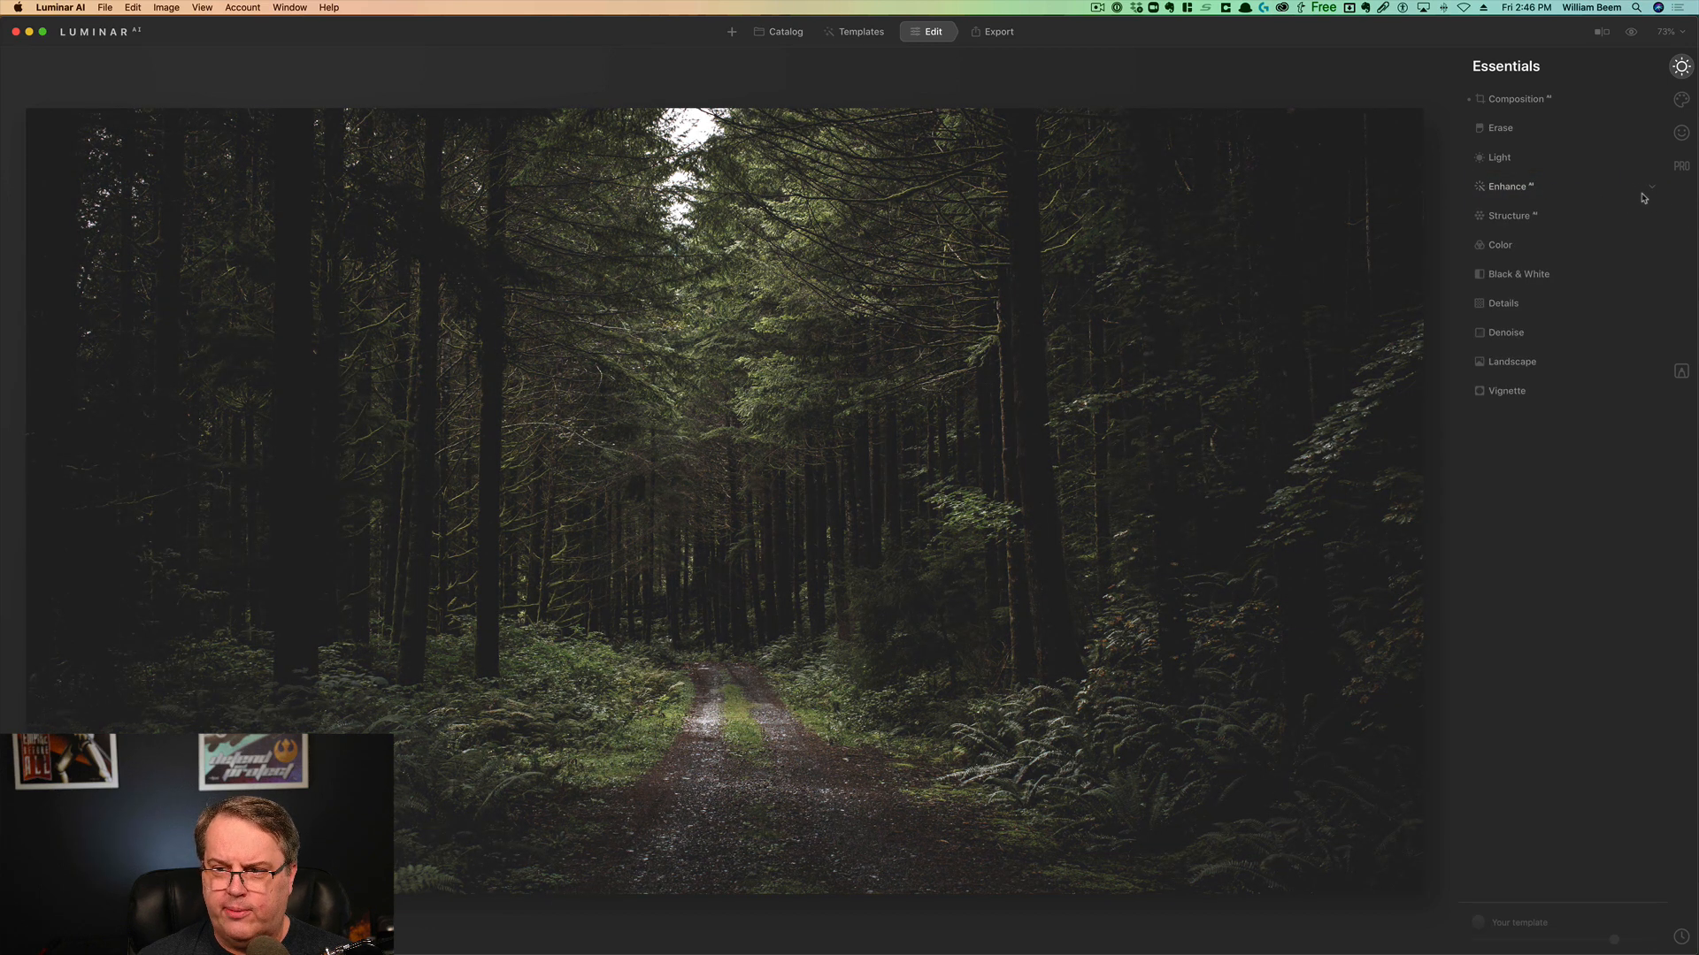
Set the Landscape tool's Dehaze to 43 on the forest photo
click(1517, 363)
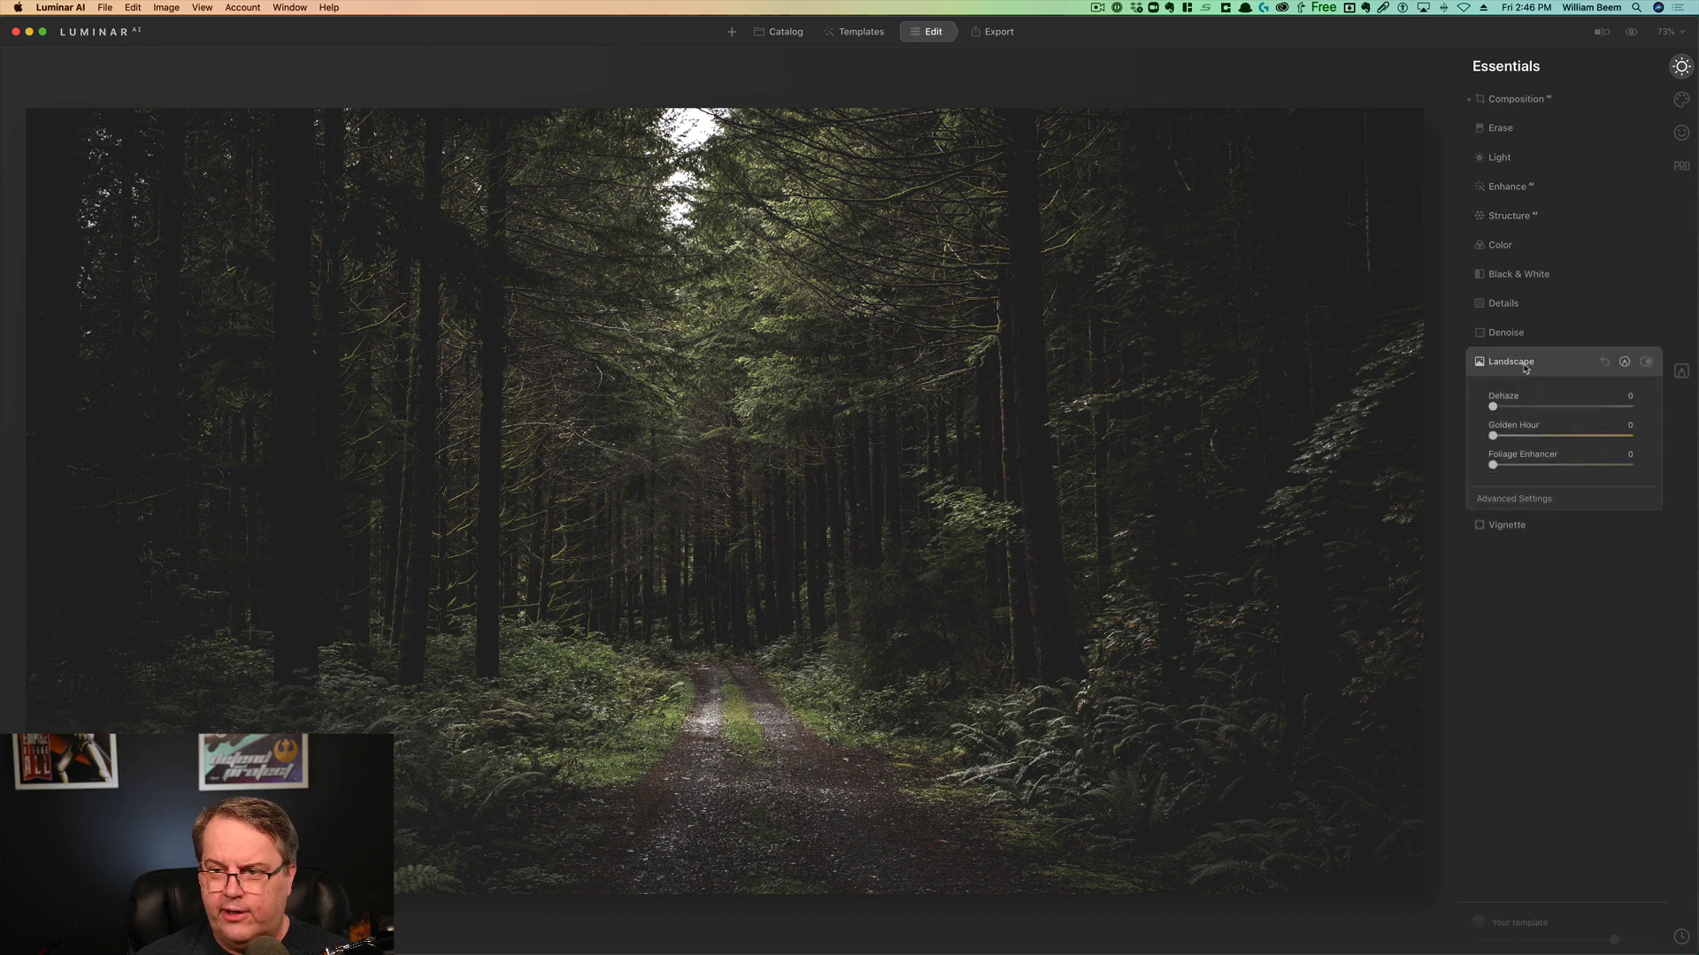
click(1551, 407)
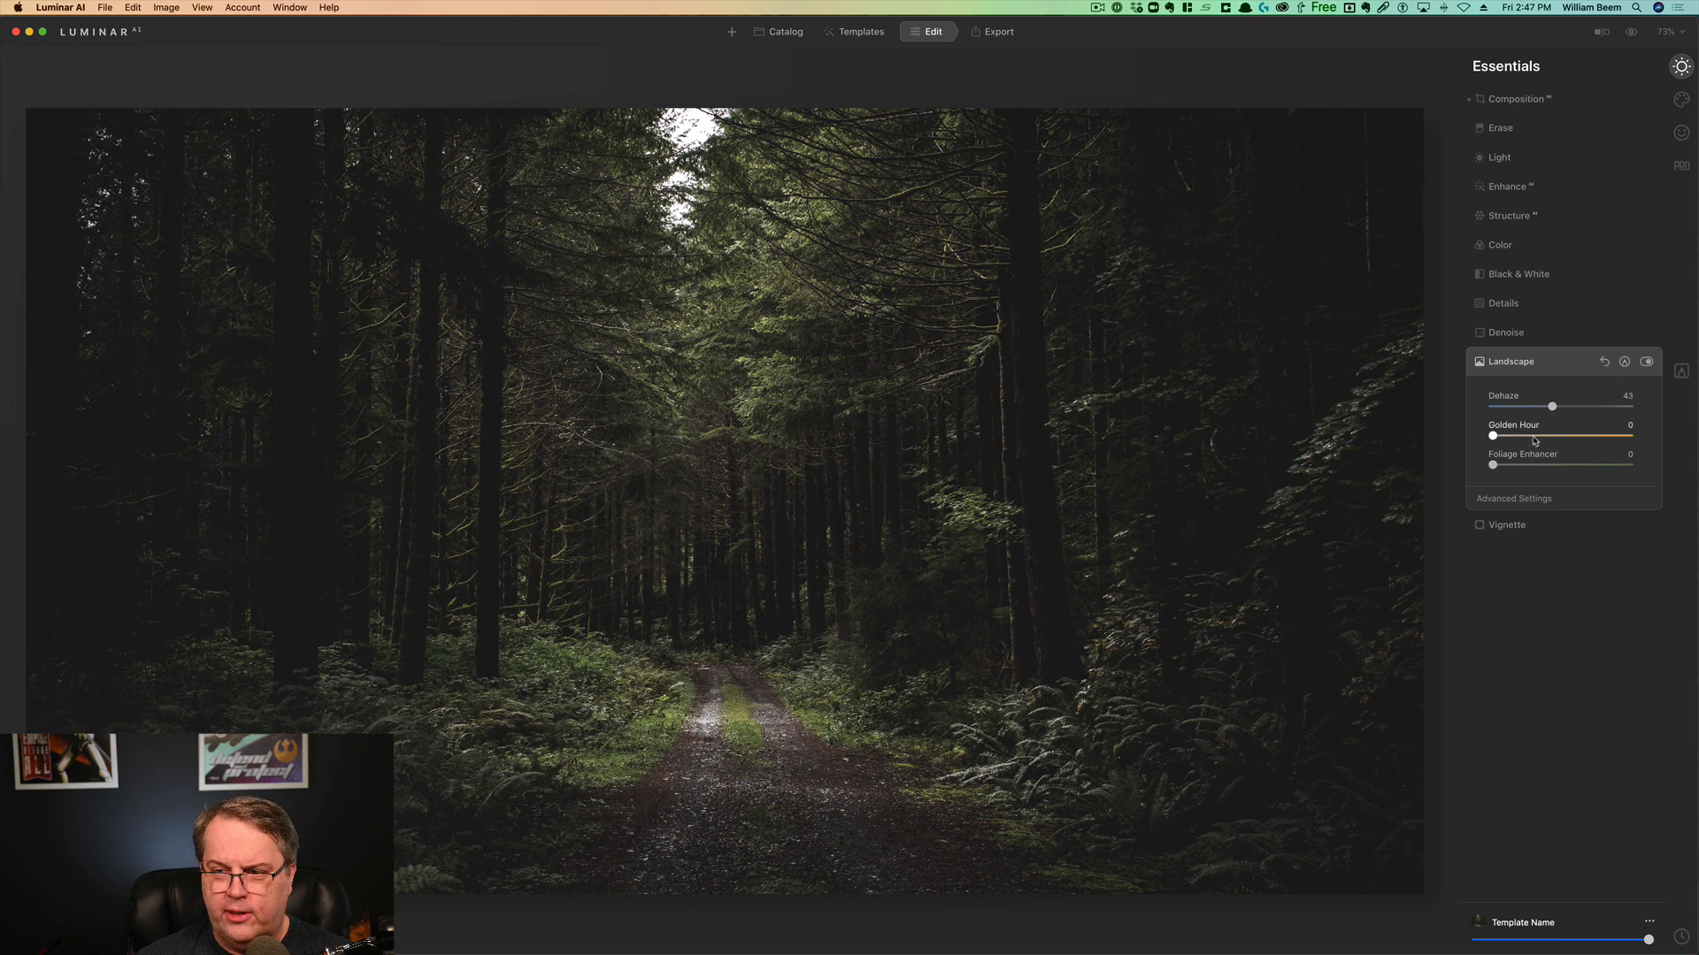
Set the Landscape tool's Golden Hour to 55 and Foliage Enhancer to 22, and reveal its Foliage Hue setting
click(1545, 436)
drag(1545, 437, 1568, 436)
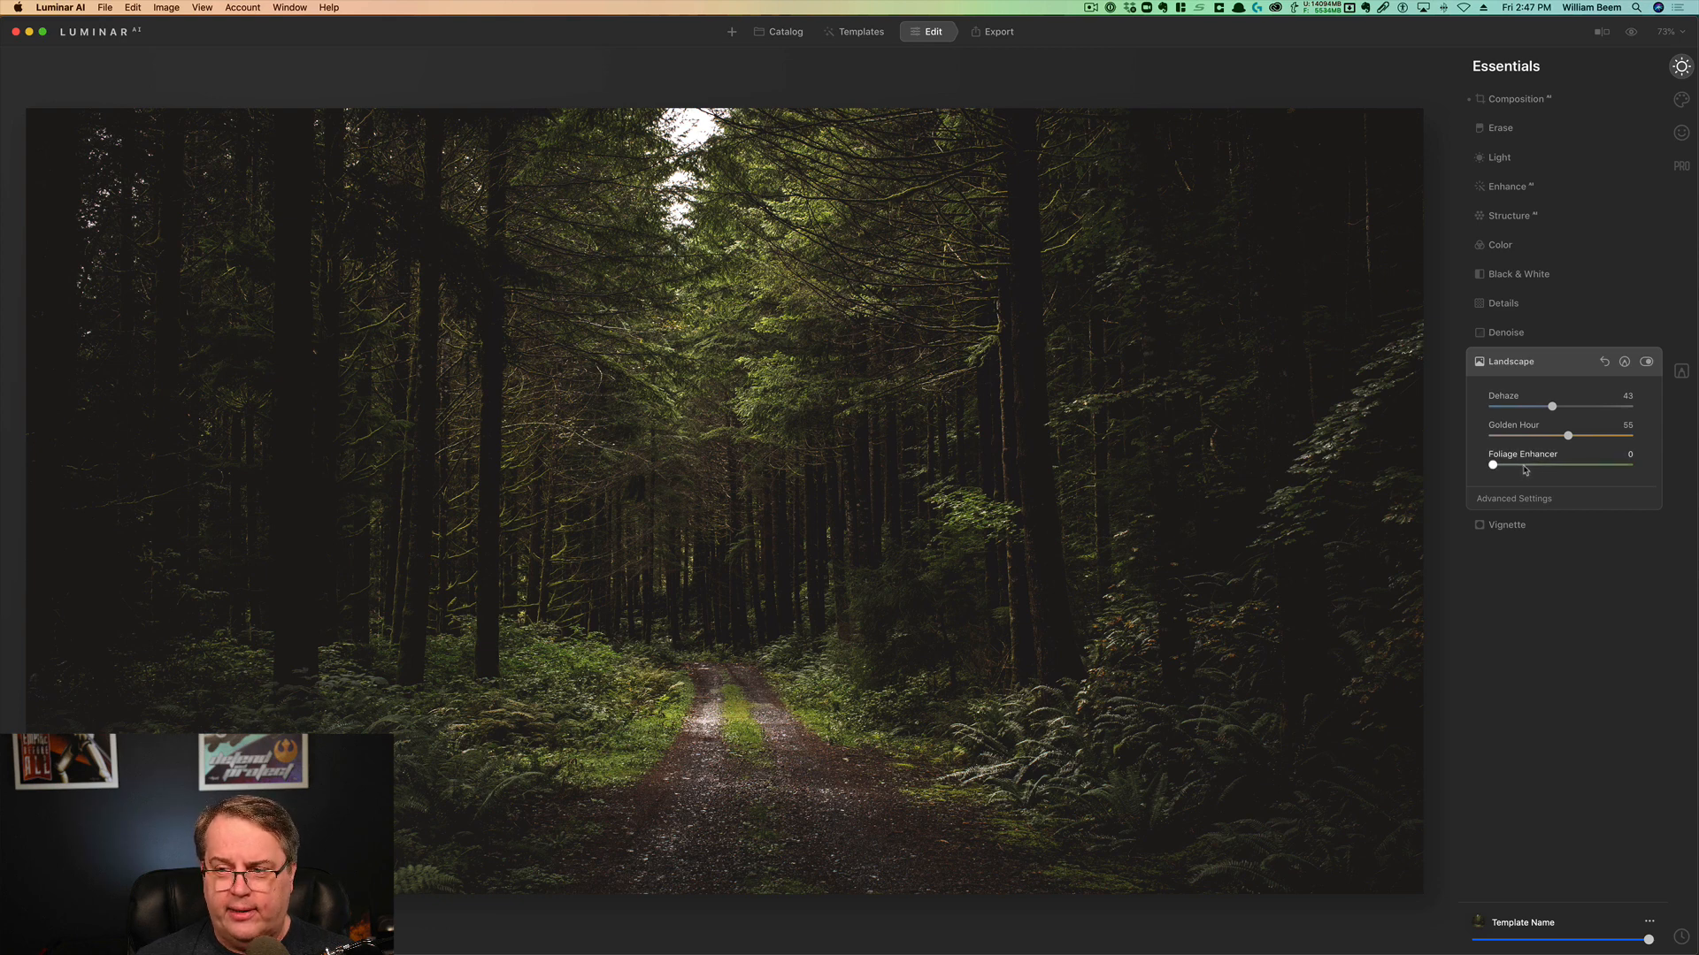
drag(1493, 465, 1518, 467)
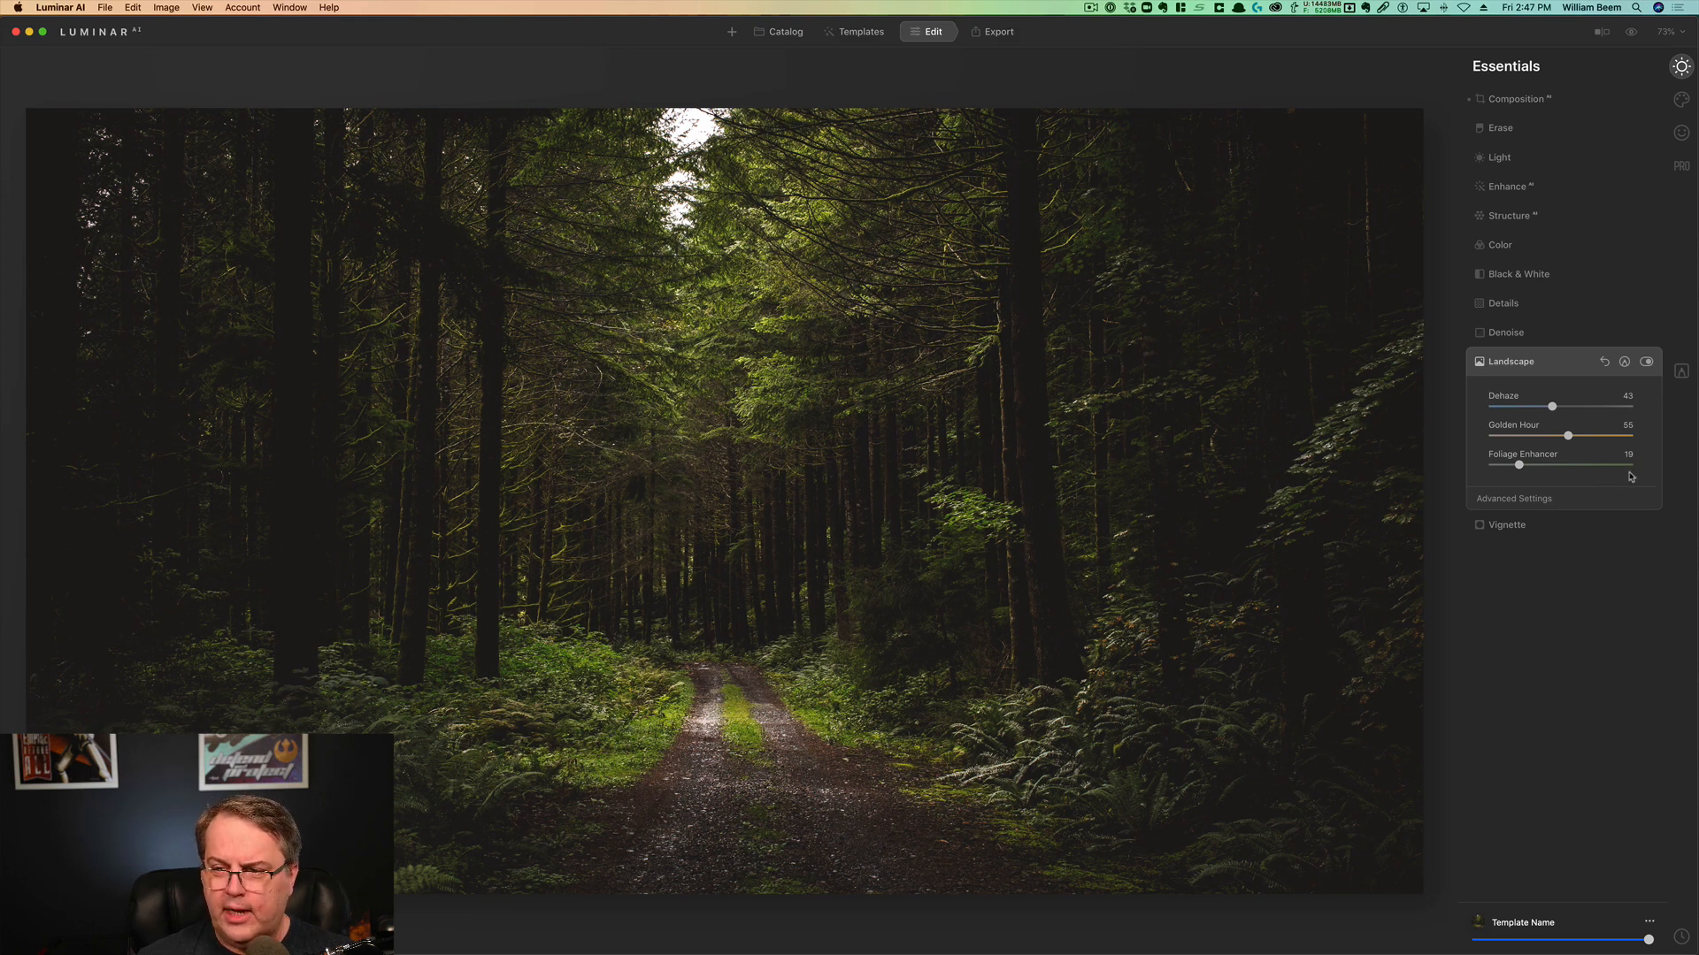
mouse_move(1520, 468)
mouse_down()
mouse_move(1642, 475)
mouse_move(1519, 482)
mouse_up()
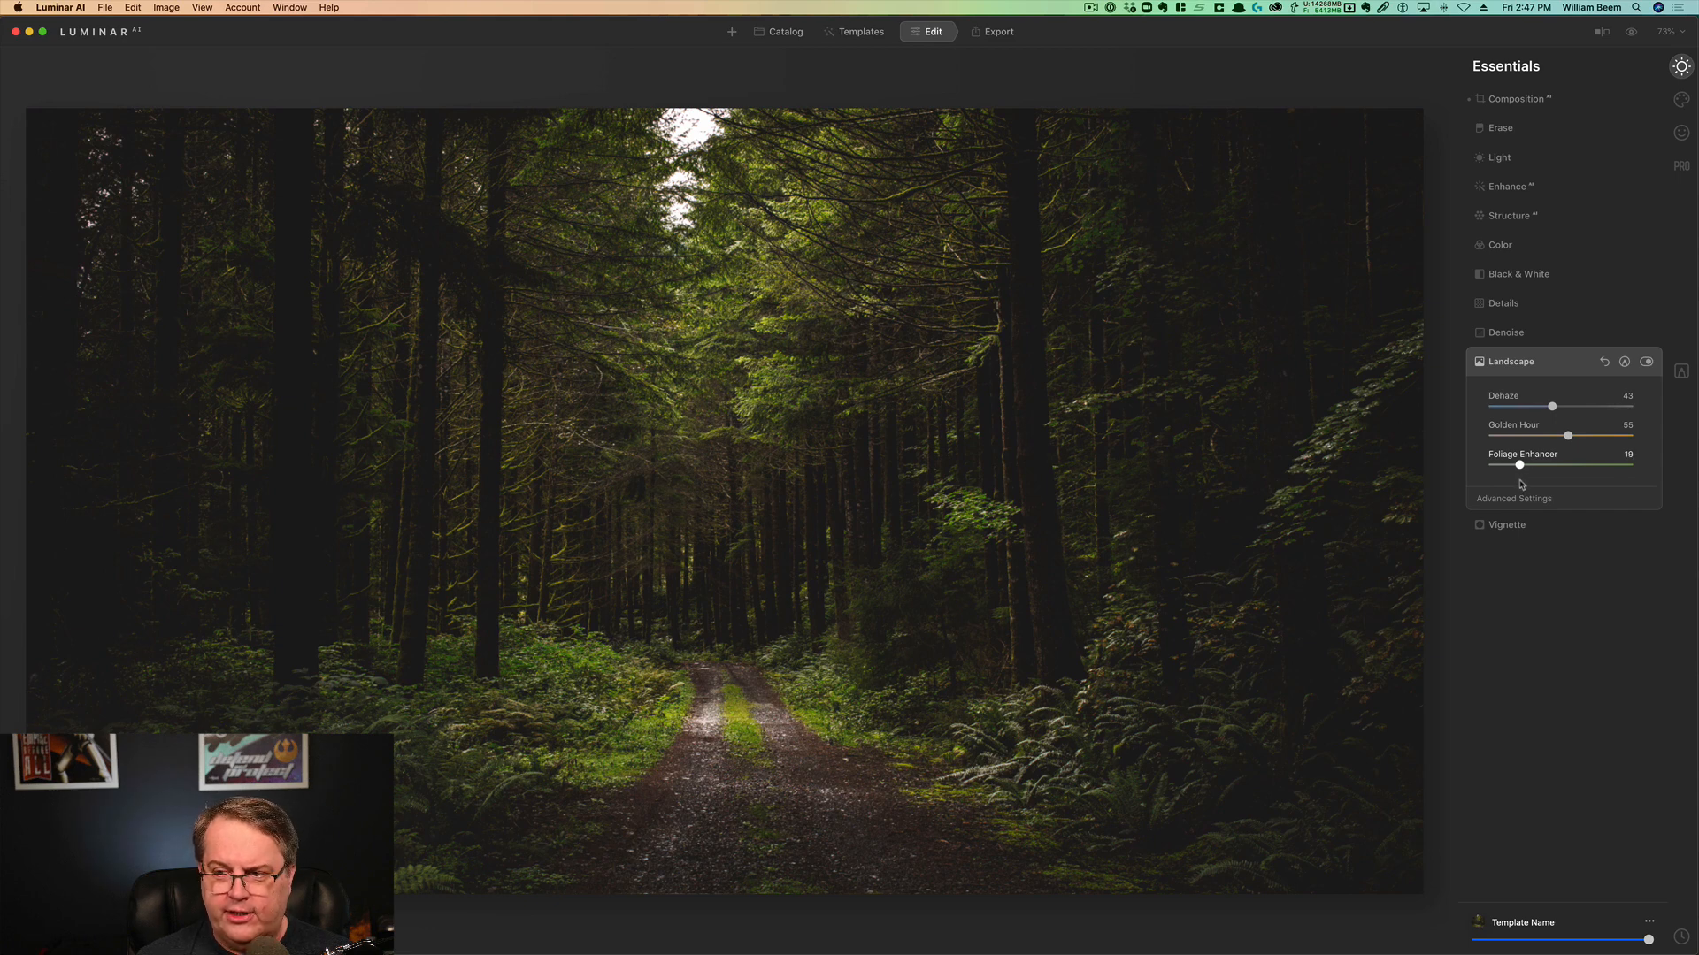
drag(1520, 467, 1526, 473)
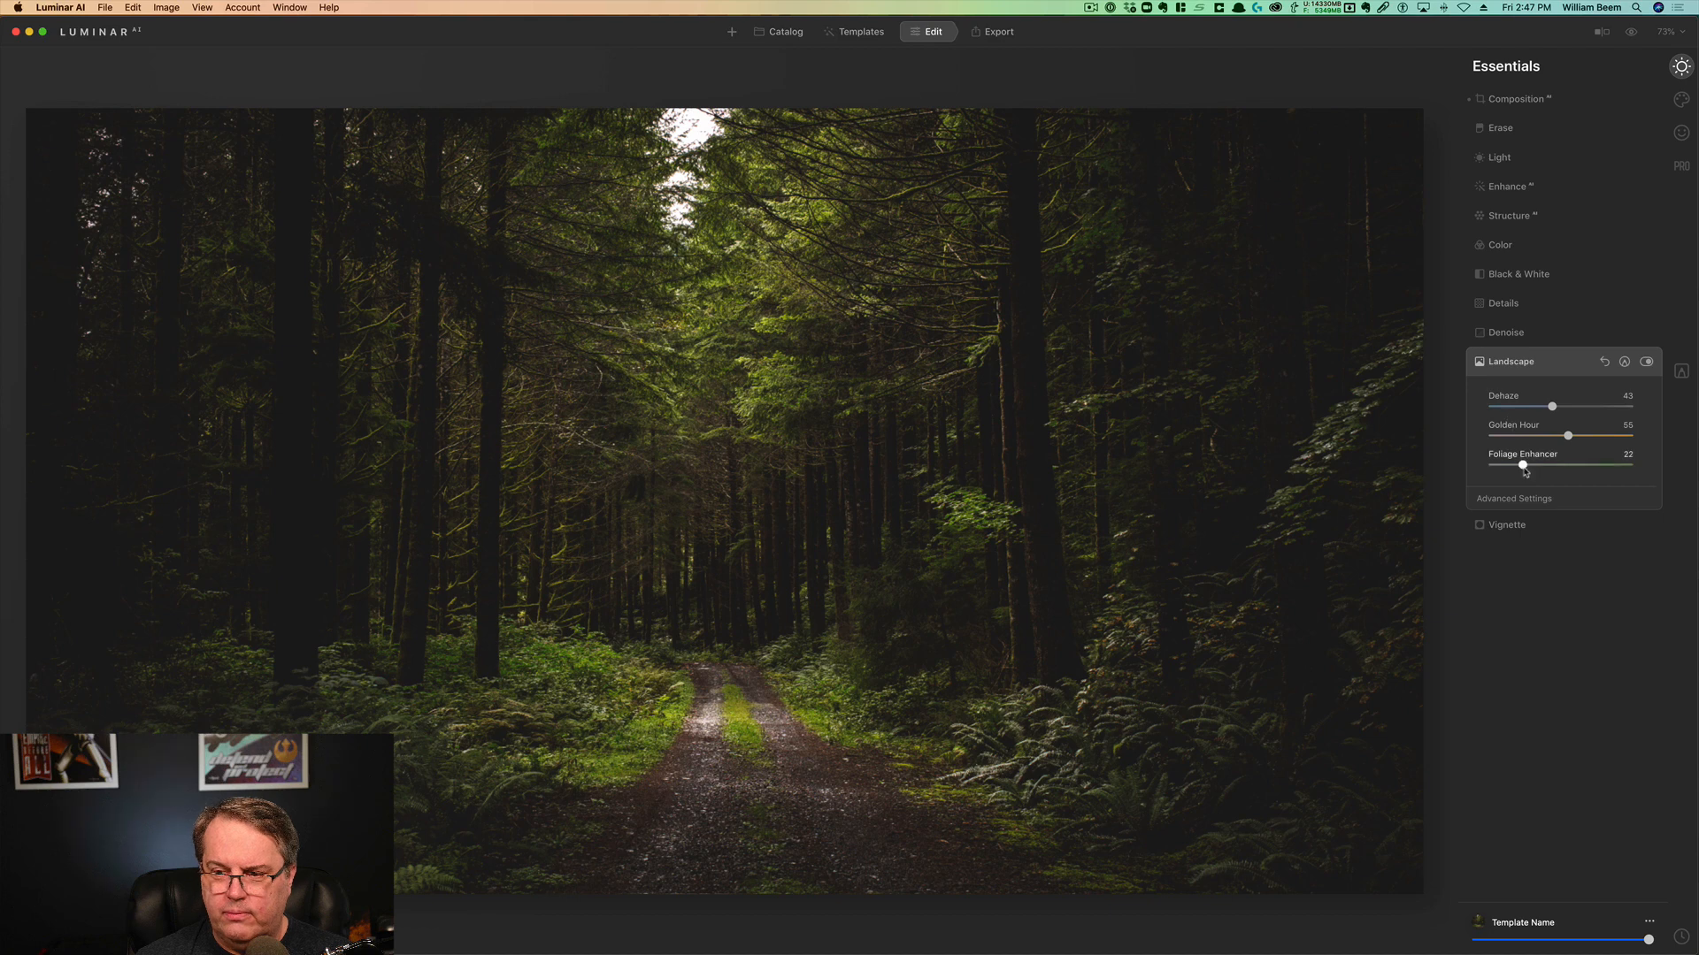
click(1515, 498)
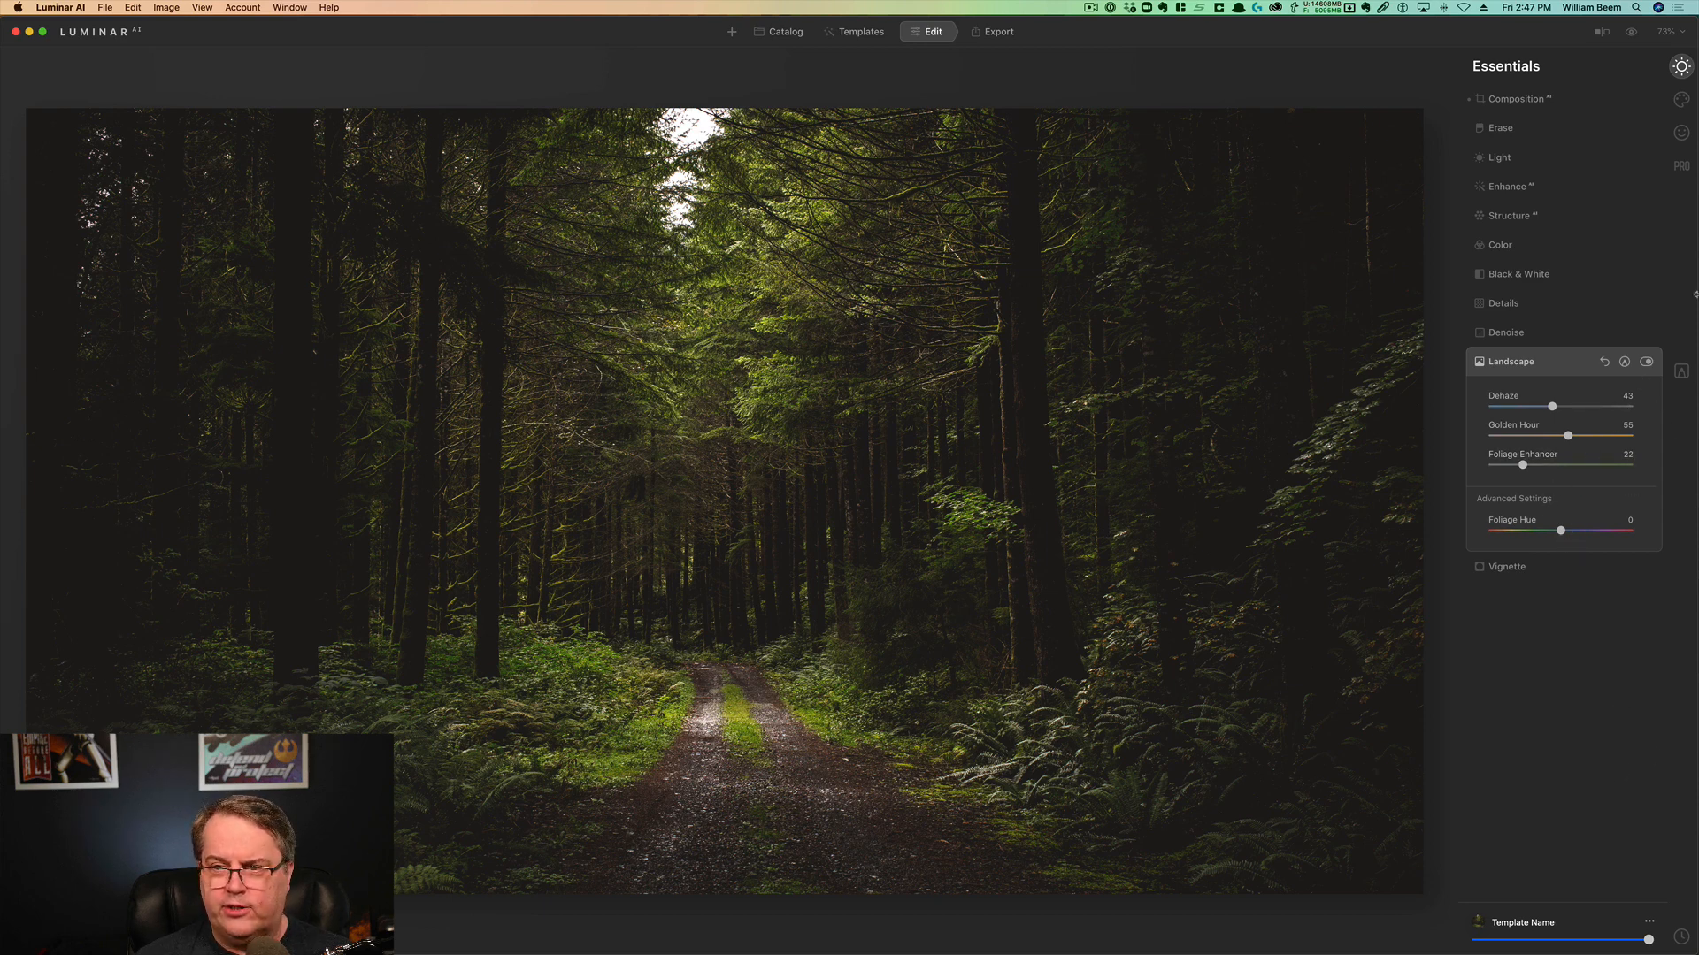
Add Sunrays with the sun center in the bright gap between the treetops and set their Amount to 34
click(1680, 101)
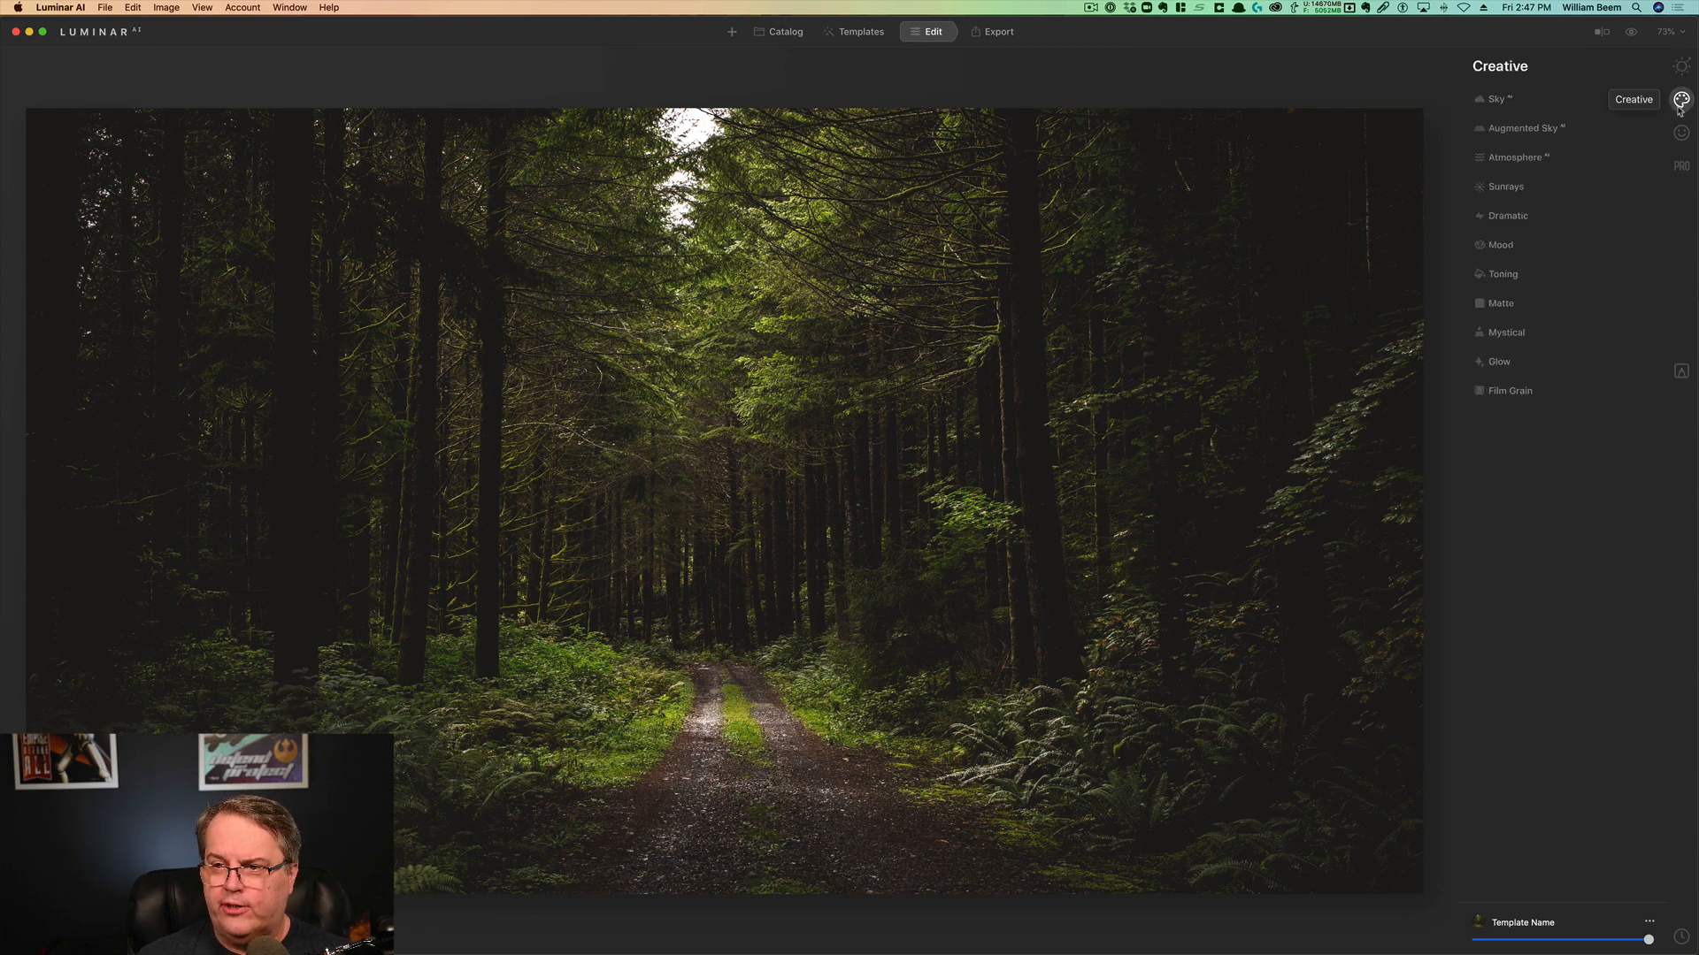
click(1514, 189)
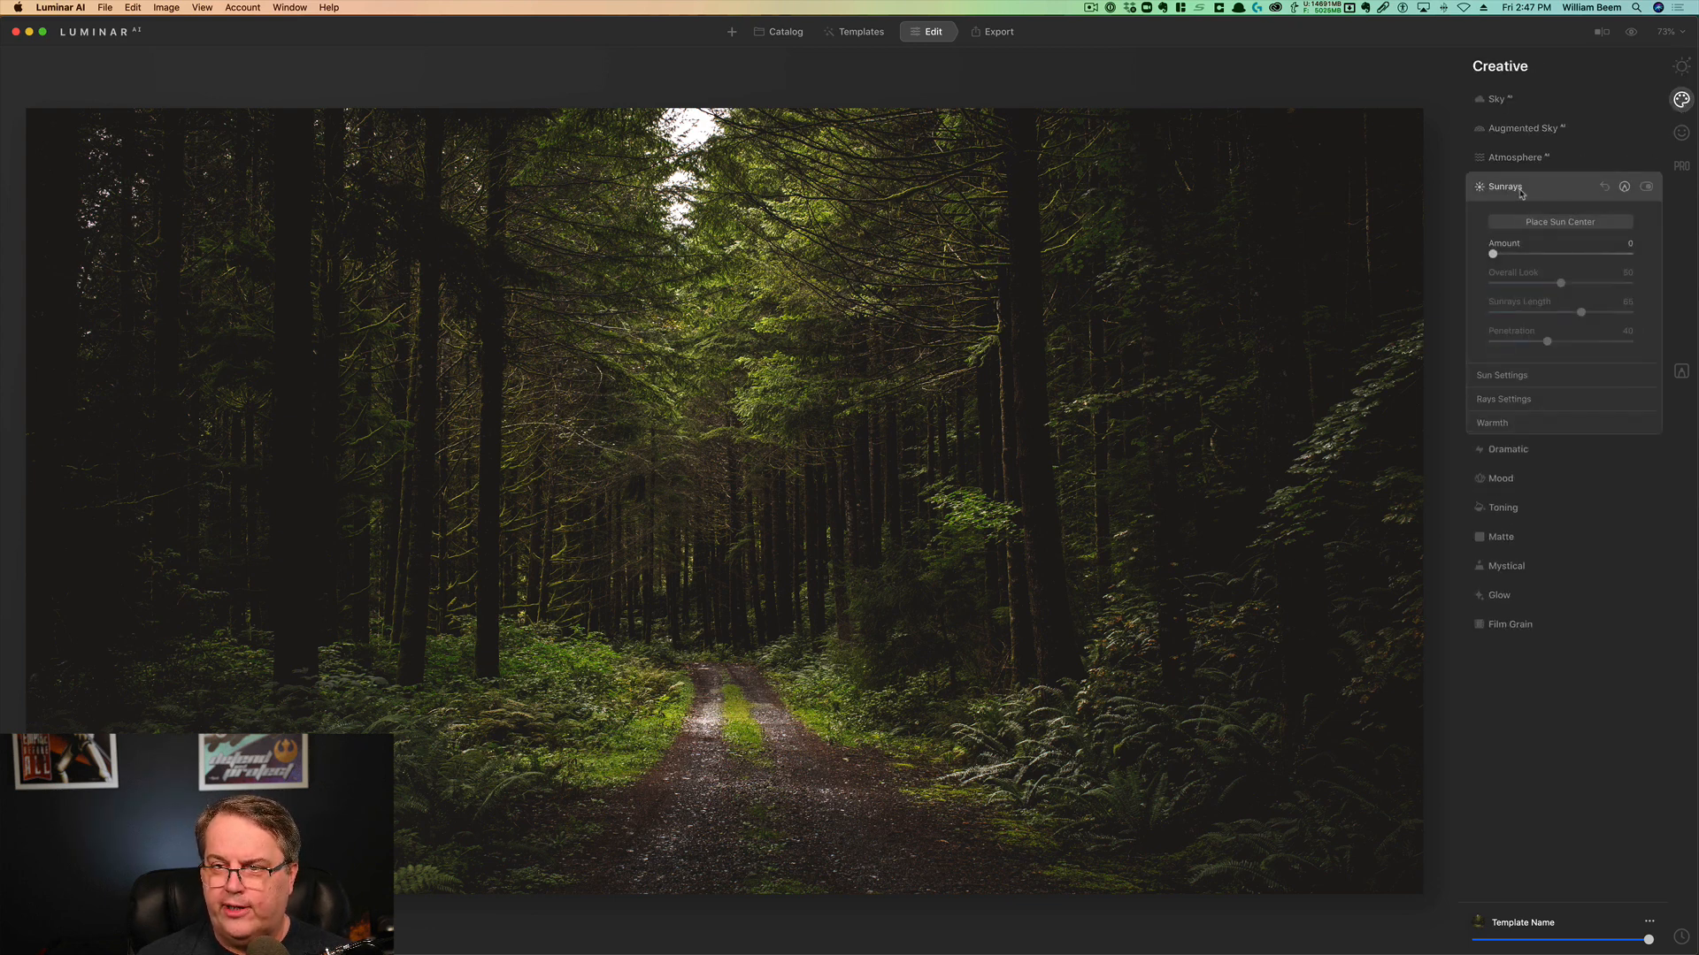
click(1558, 223)
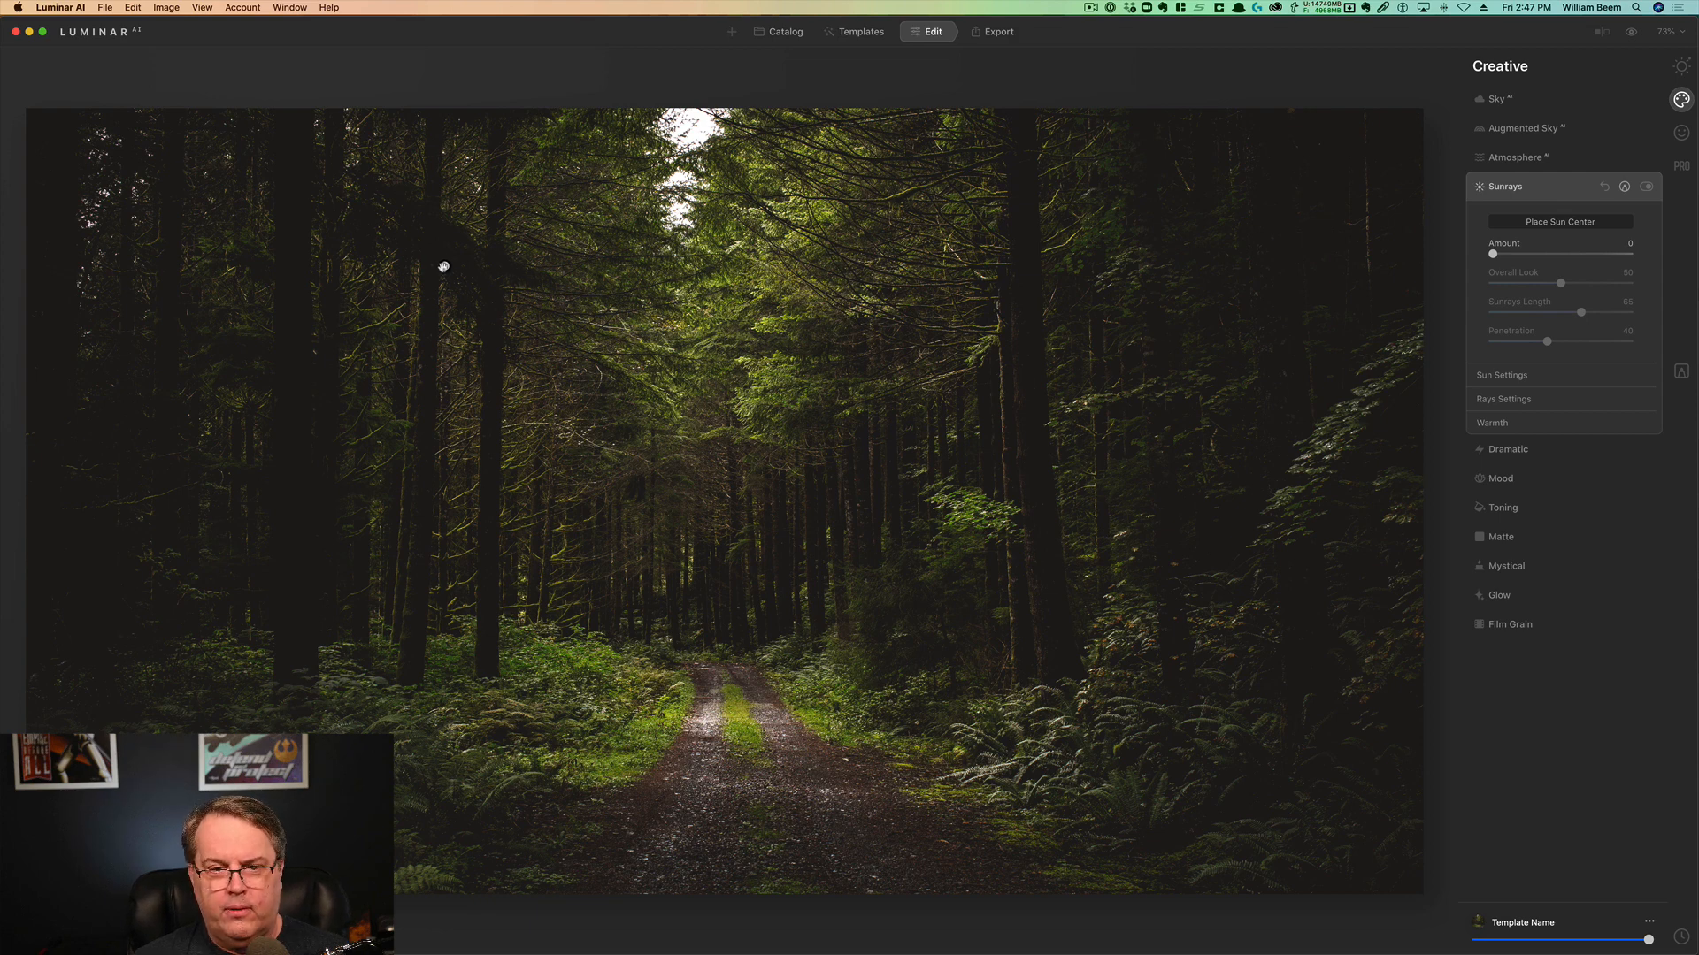
drag(444, 266, 694, 223)
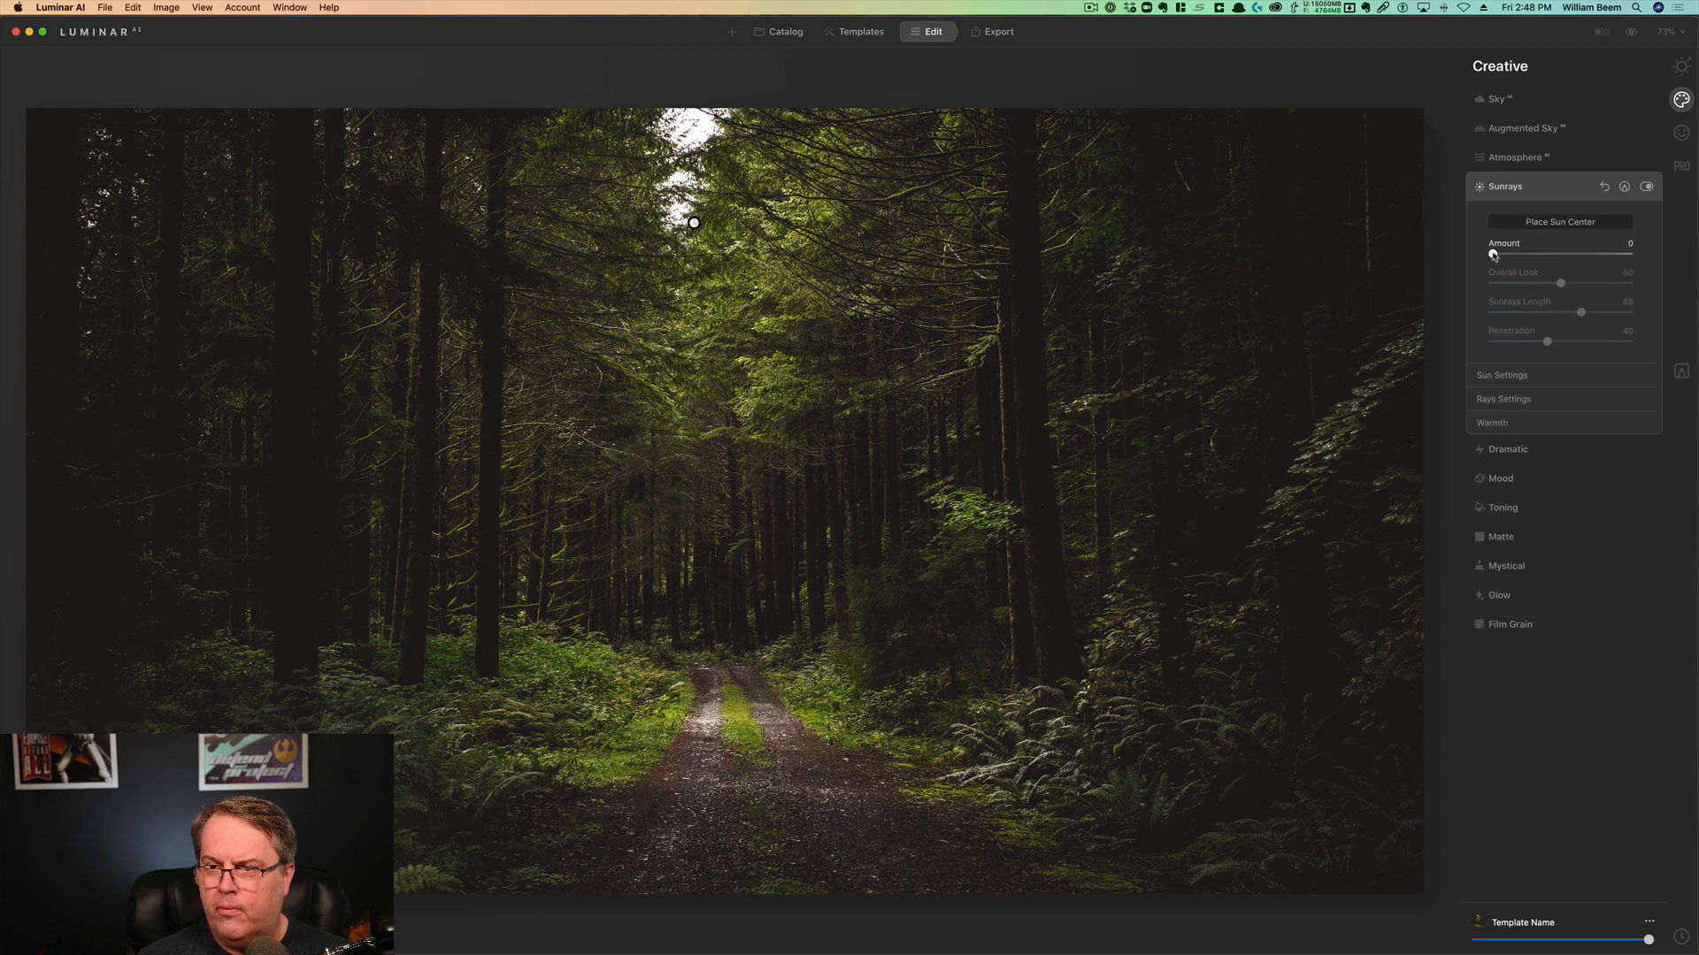
drag(1494, 254, 1538, 261)
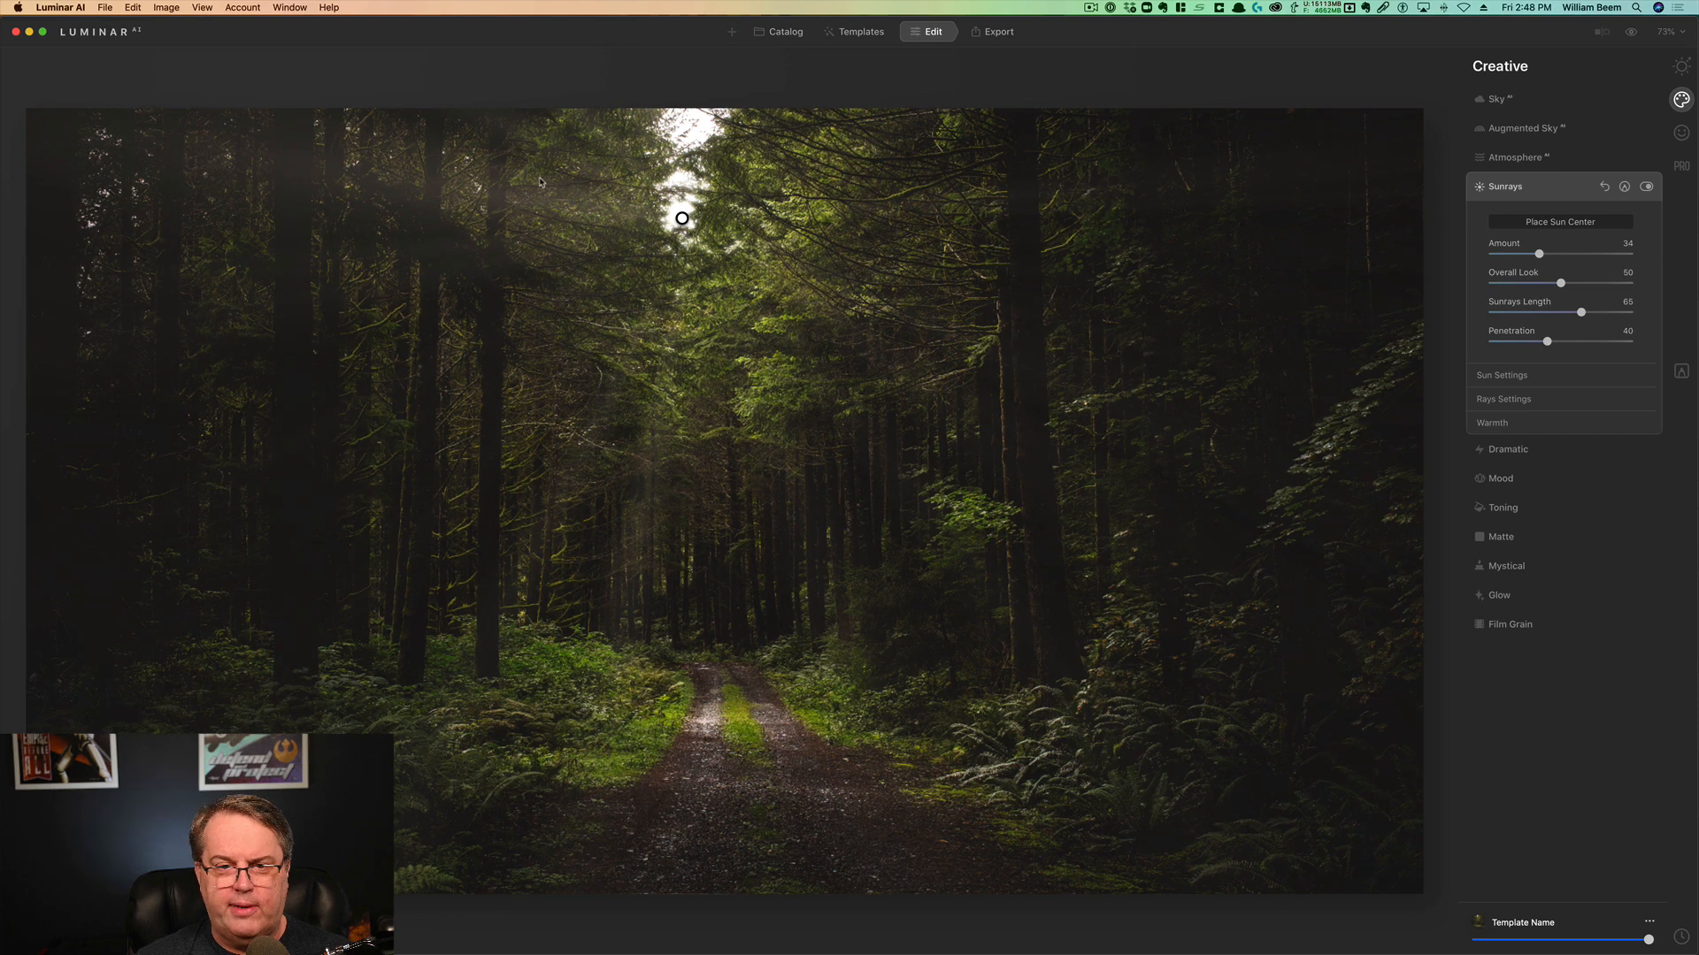
Set Randomize to 82 in the Sunrays effect's rays settings
click(1495, 399)
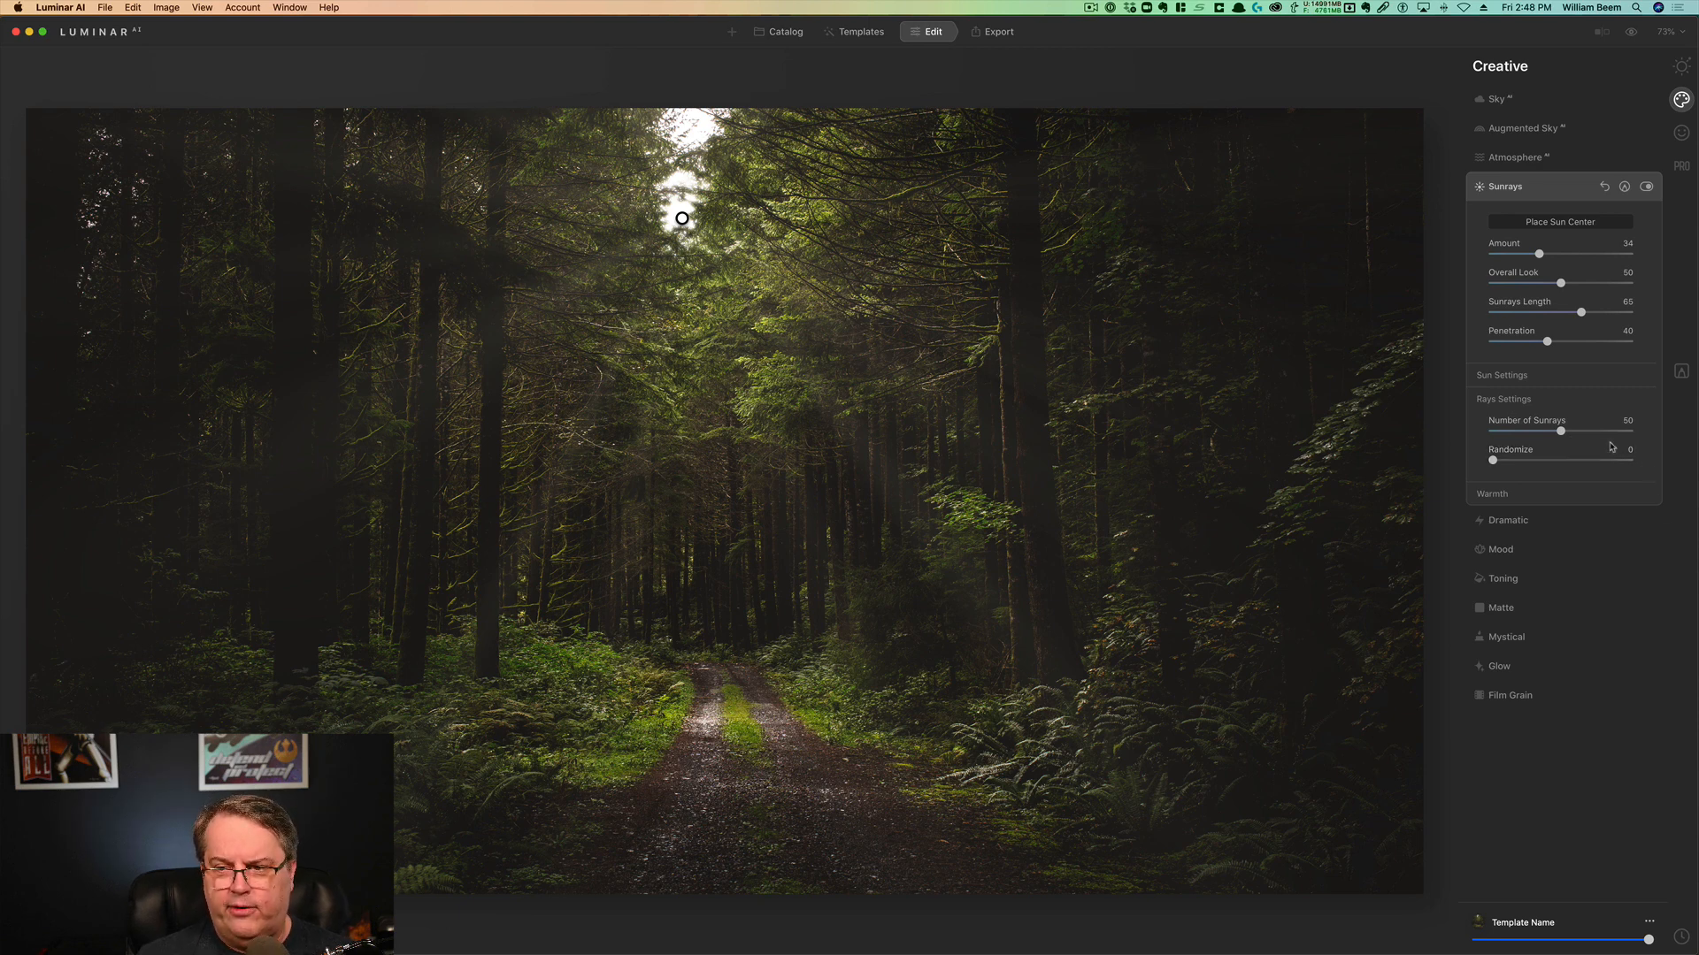
click(1546, 460)
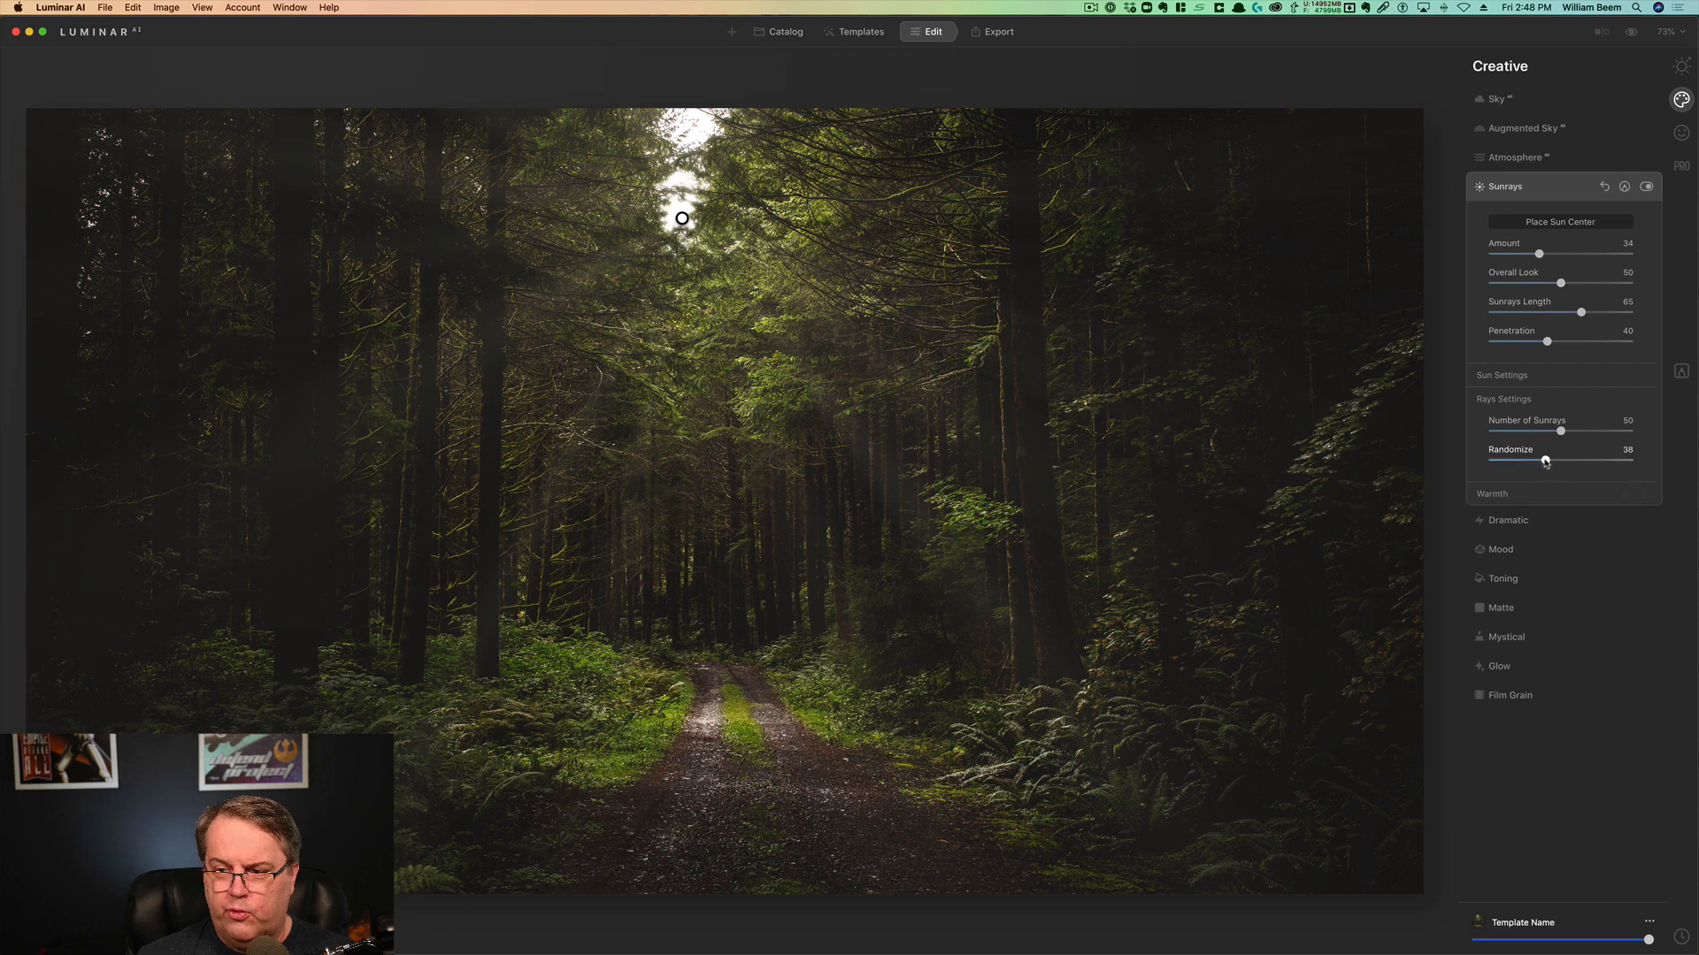
click(1580, 461)
click(1604, 460)
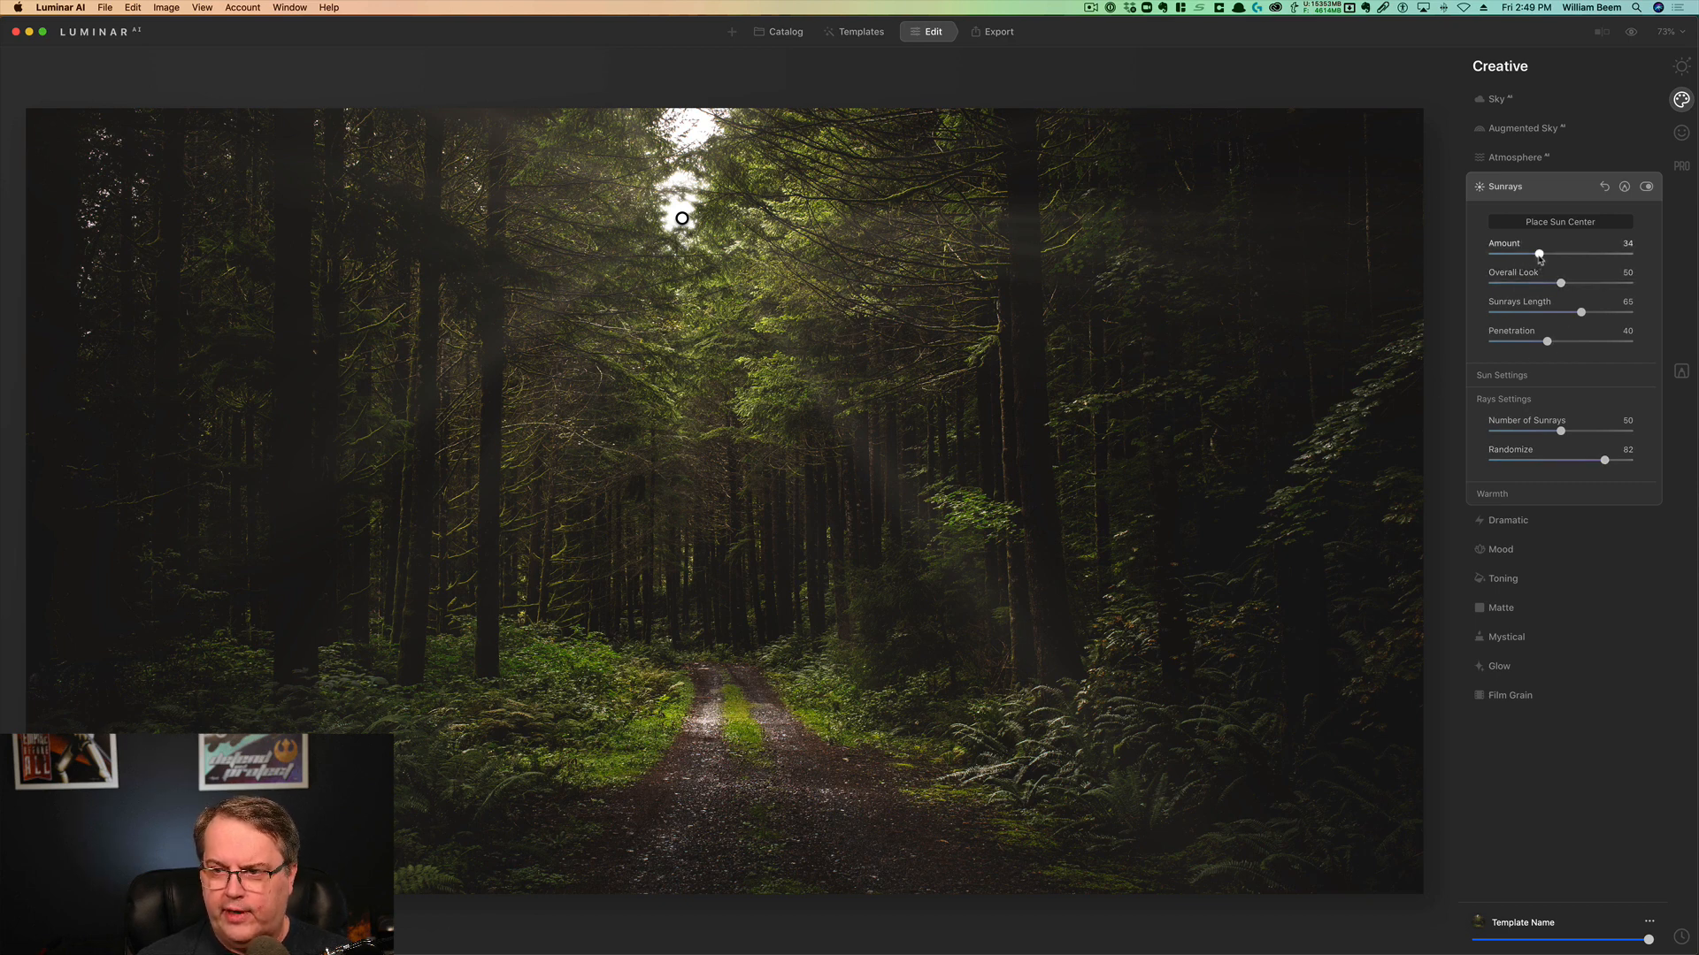
Try the Sunrays Amount at 69 and reduce it to 26 for a subtler effect
drag(1535, 258, 1588, 257)
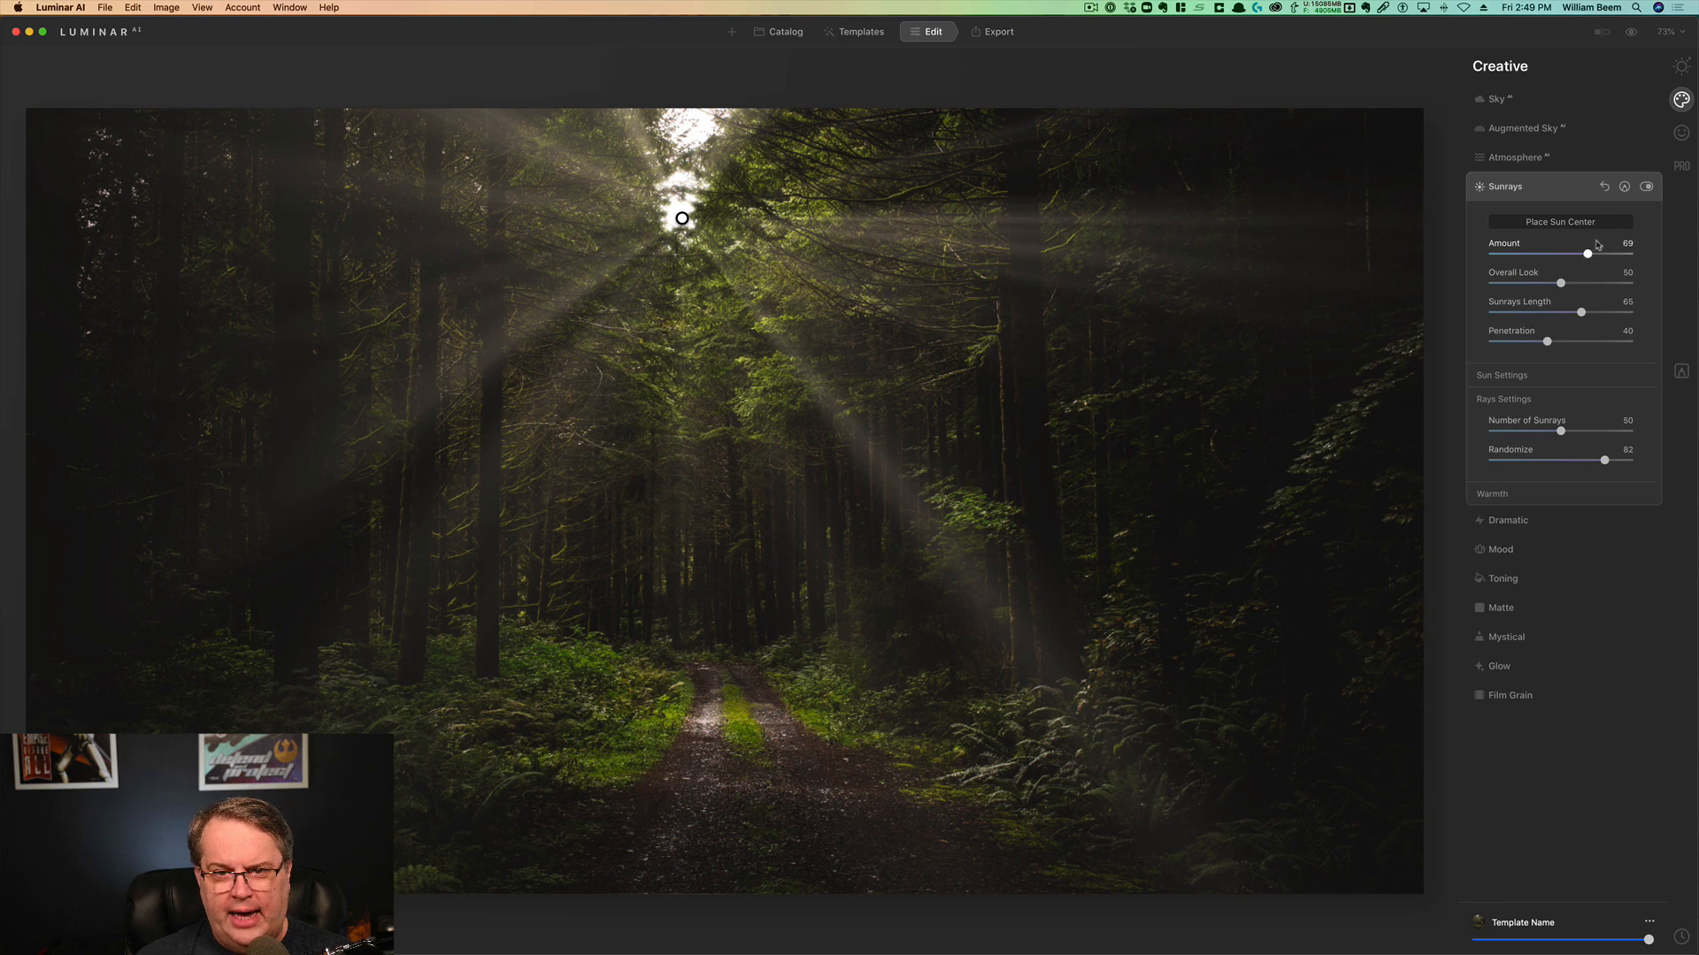
click(1540, 255)
drag(1540, 258, 1529, 258)
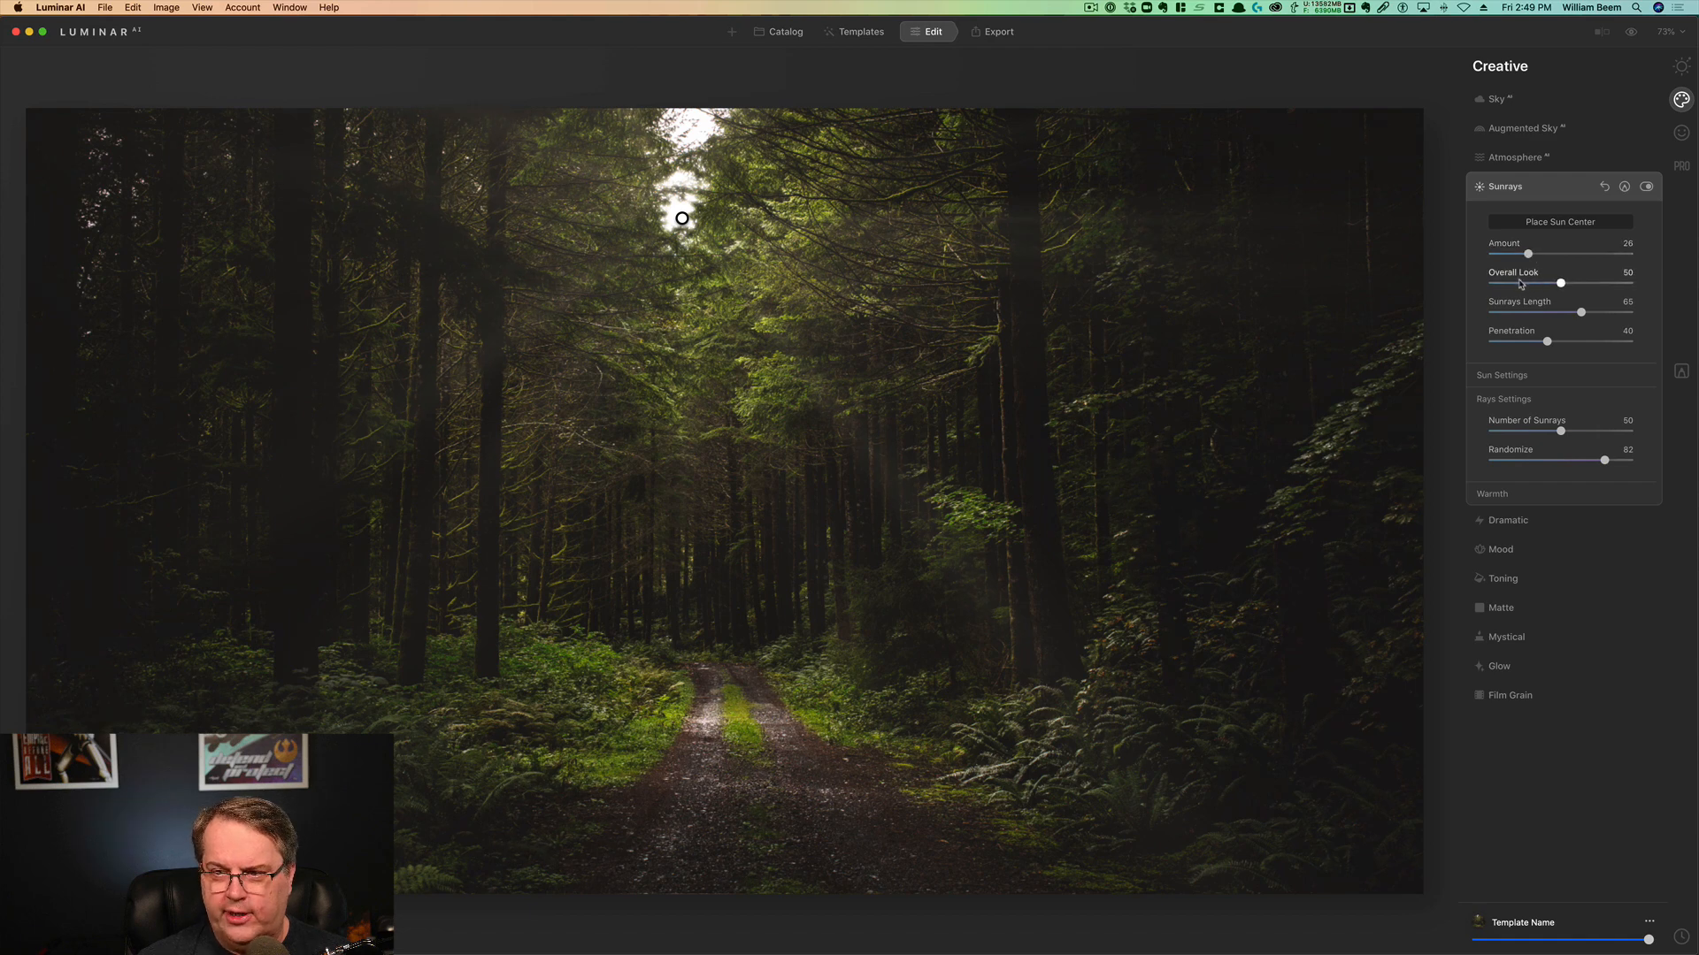
Set the Sunrays Overall Look to 23 and compare the edited forest photo with its original
click(1522, 284)
click(1582, 284)
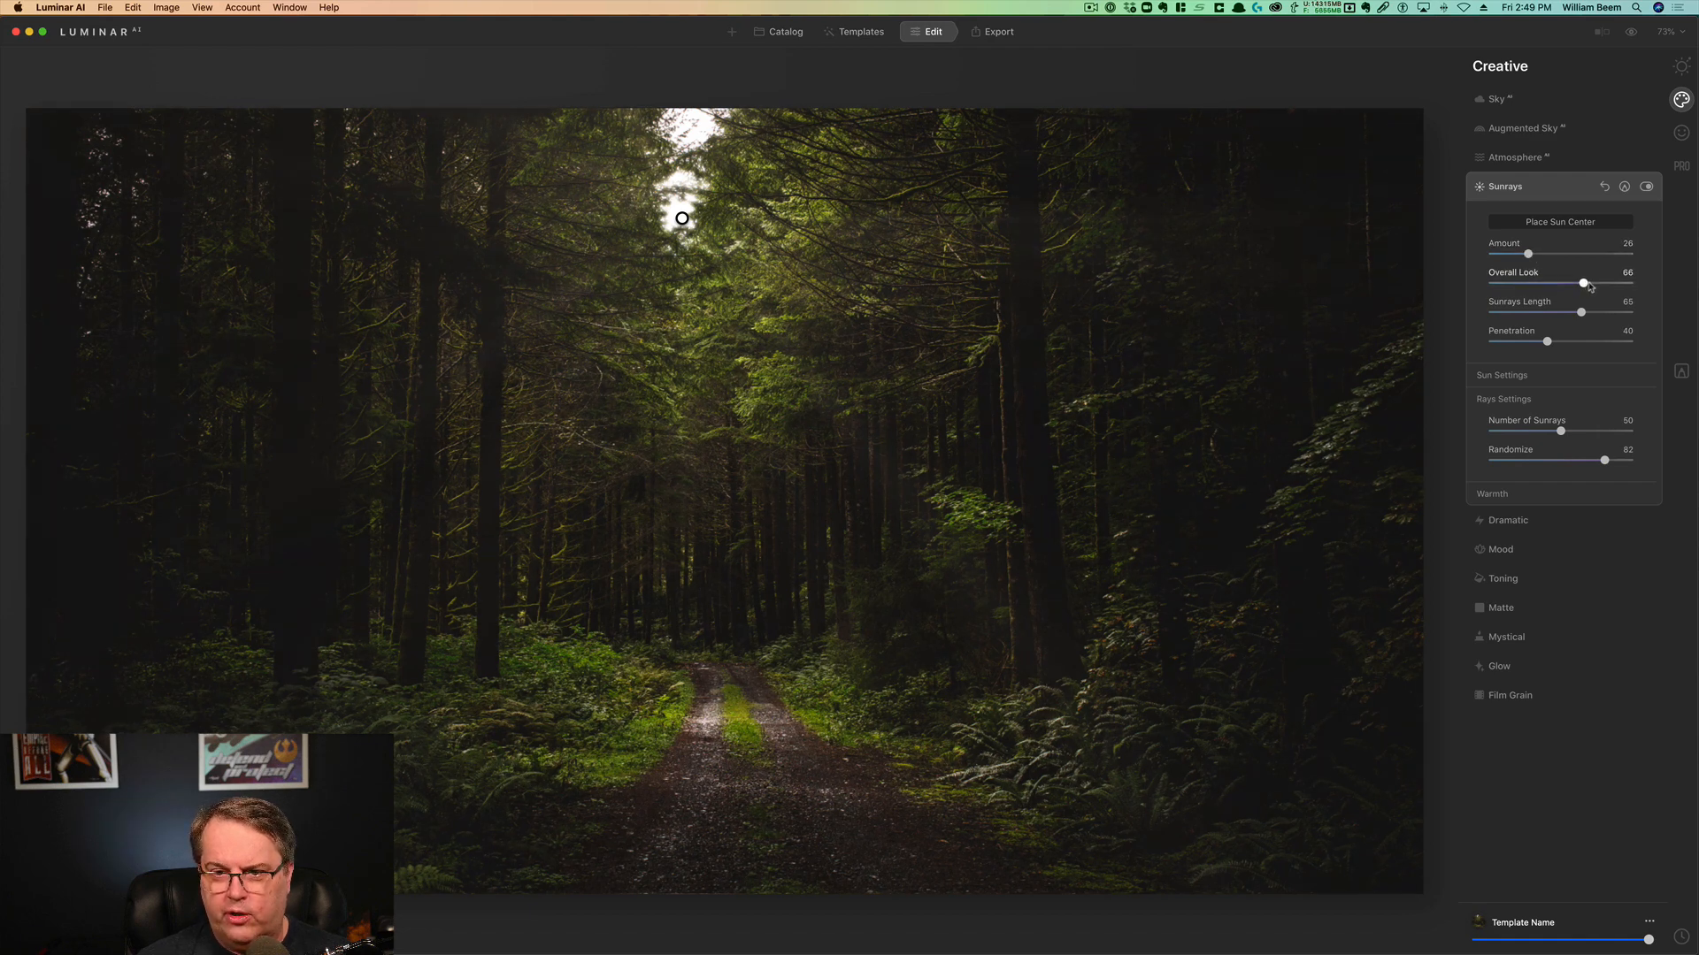
click(1523, 284)
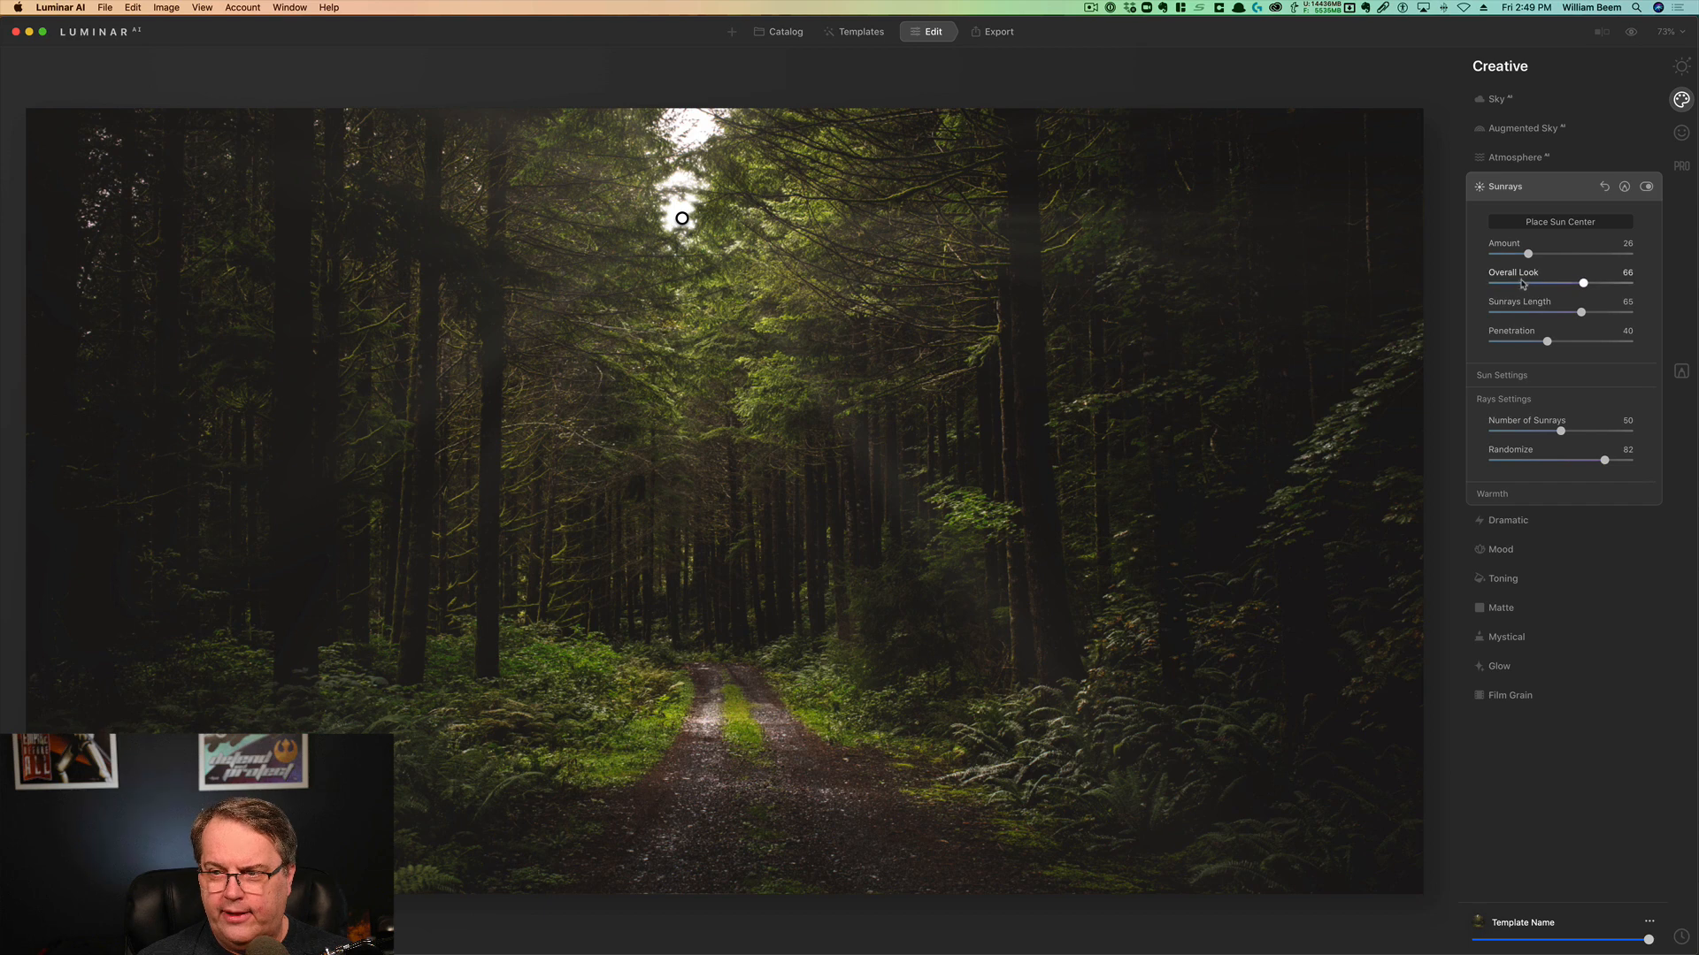
drag(1522, 284, 1524, 285)
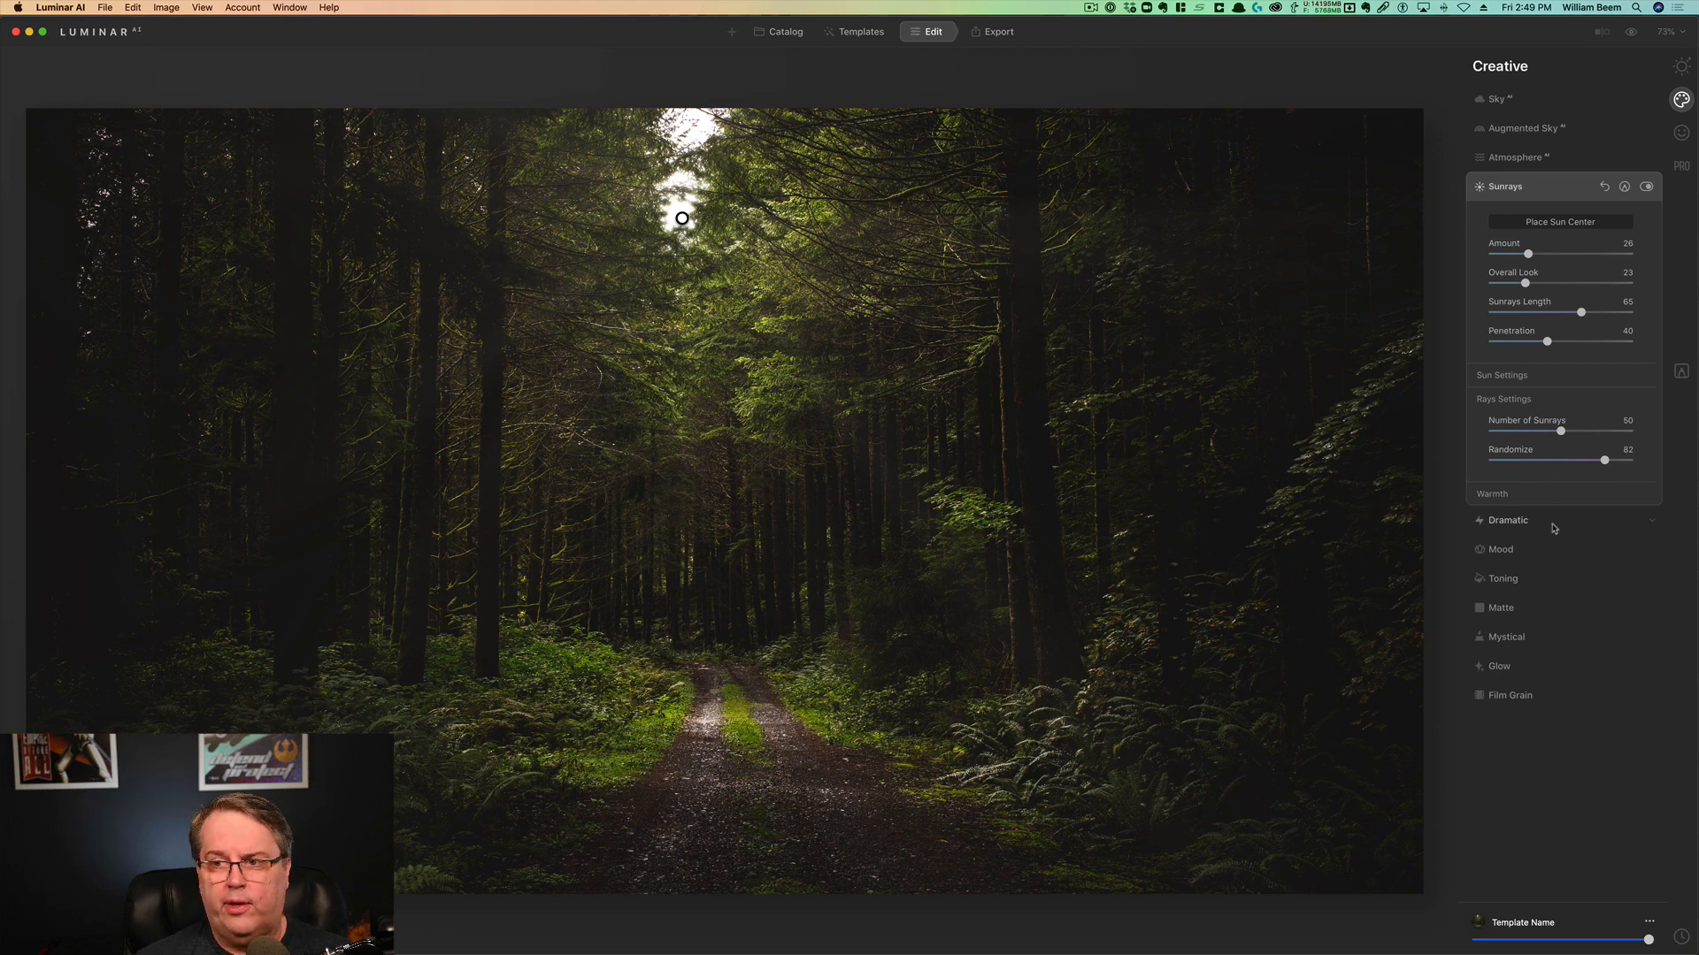
click(1631, 34)
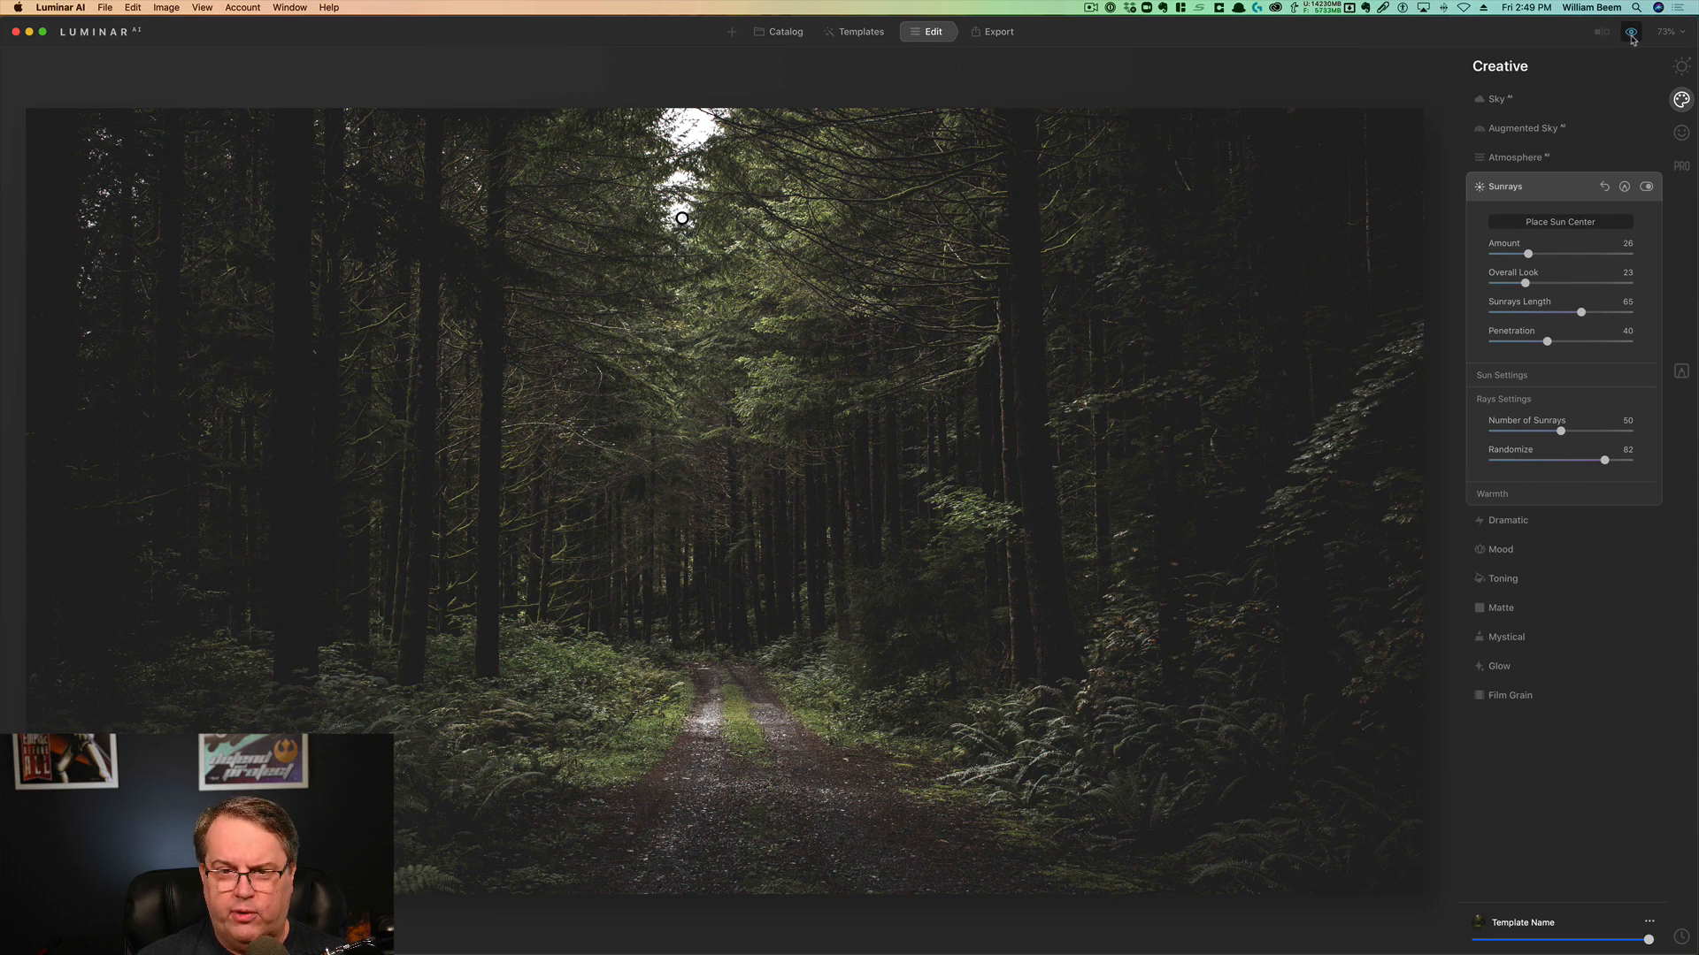
click(1633, 36)
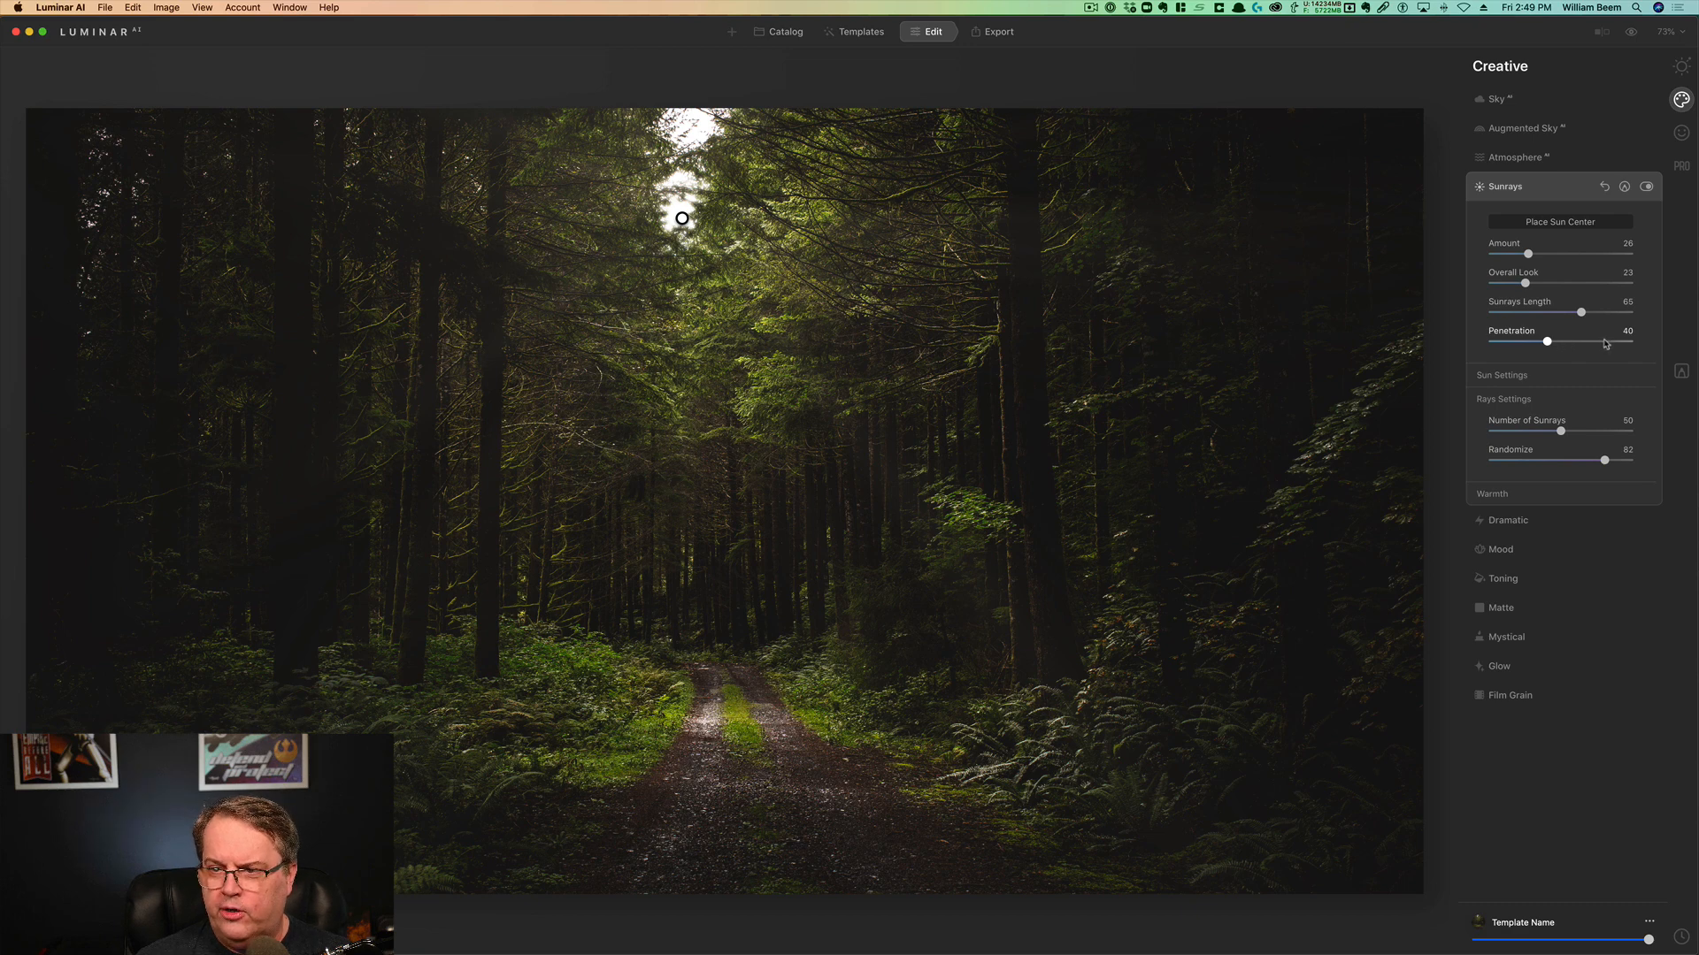
Try the Sunrays Penetration at 79 and return it to 40
click(1599, 343)
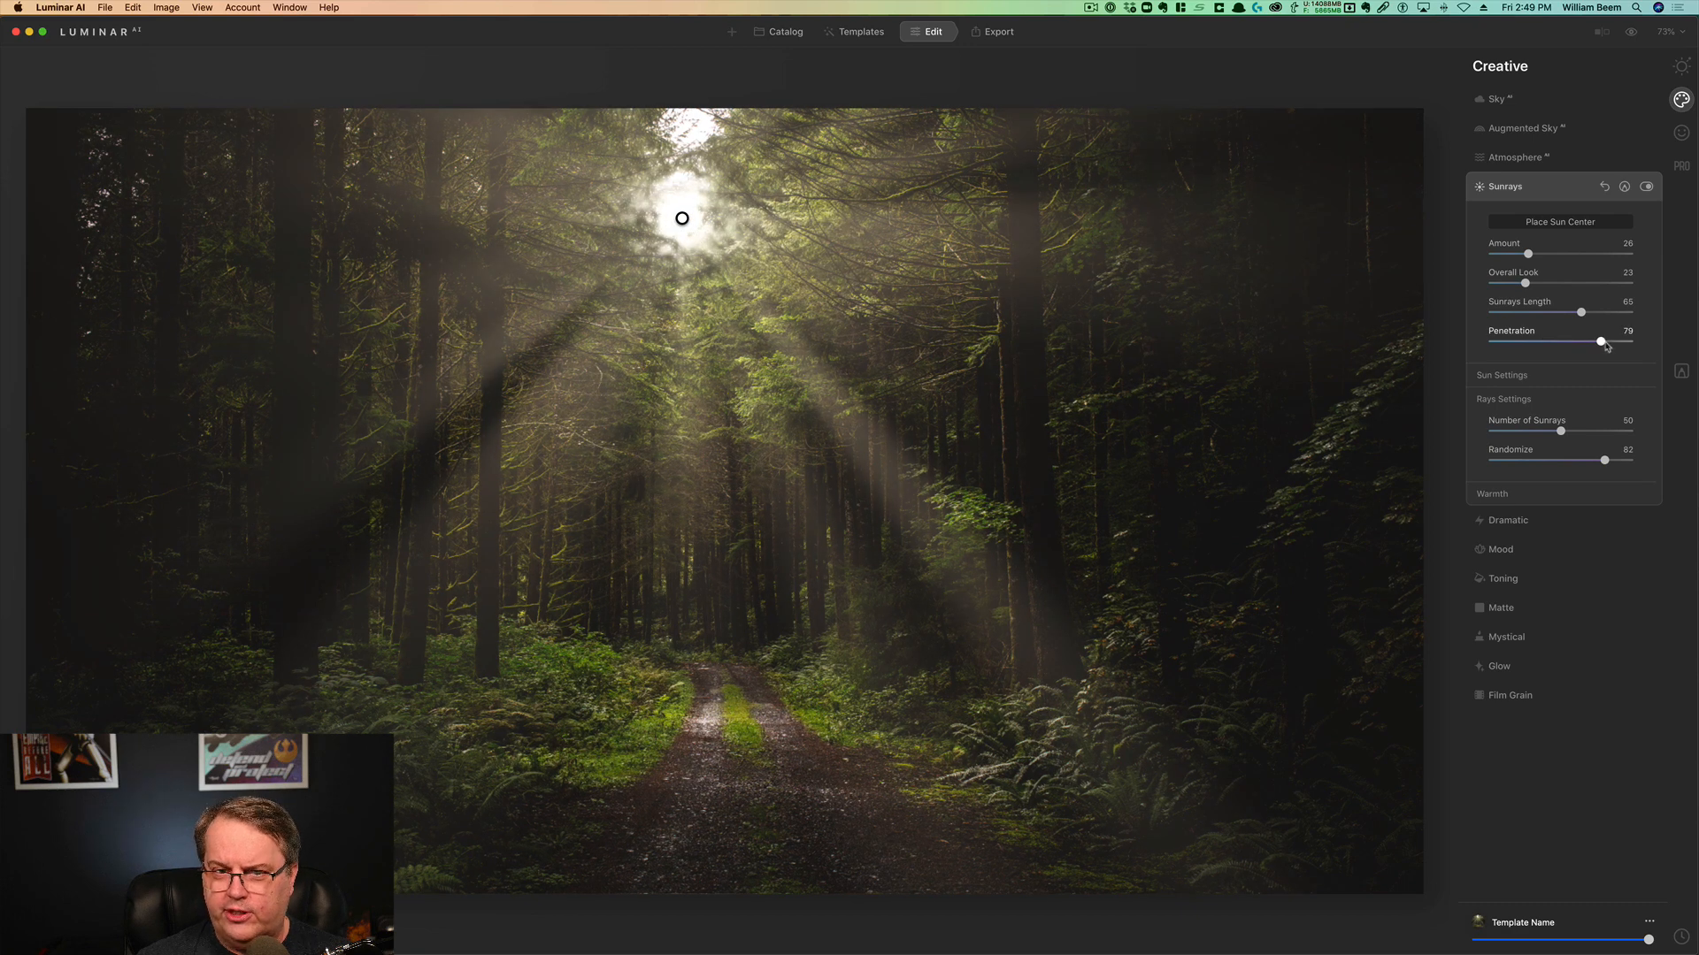
click(1539, 342)
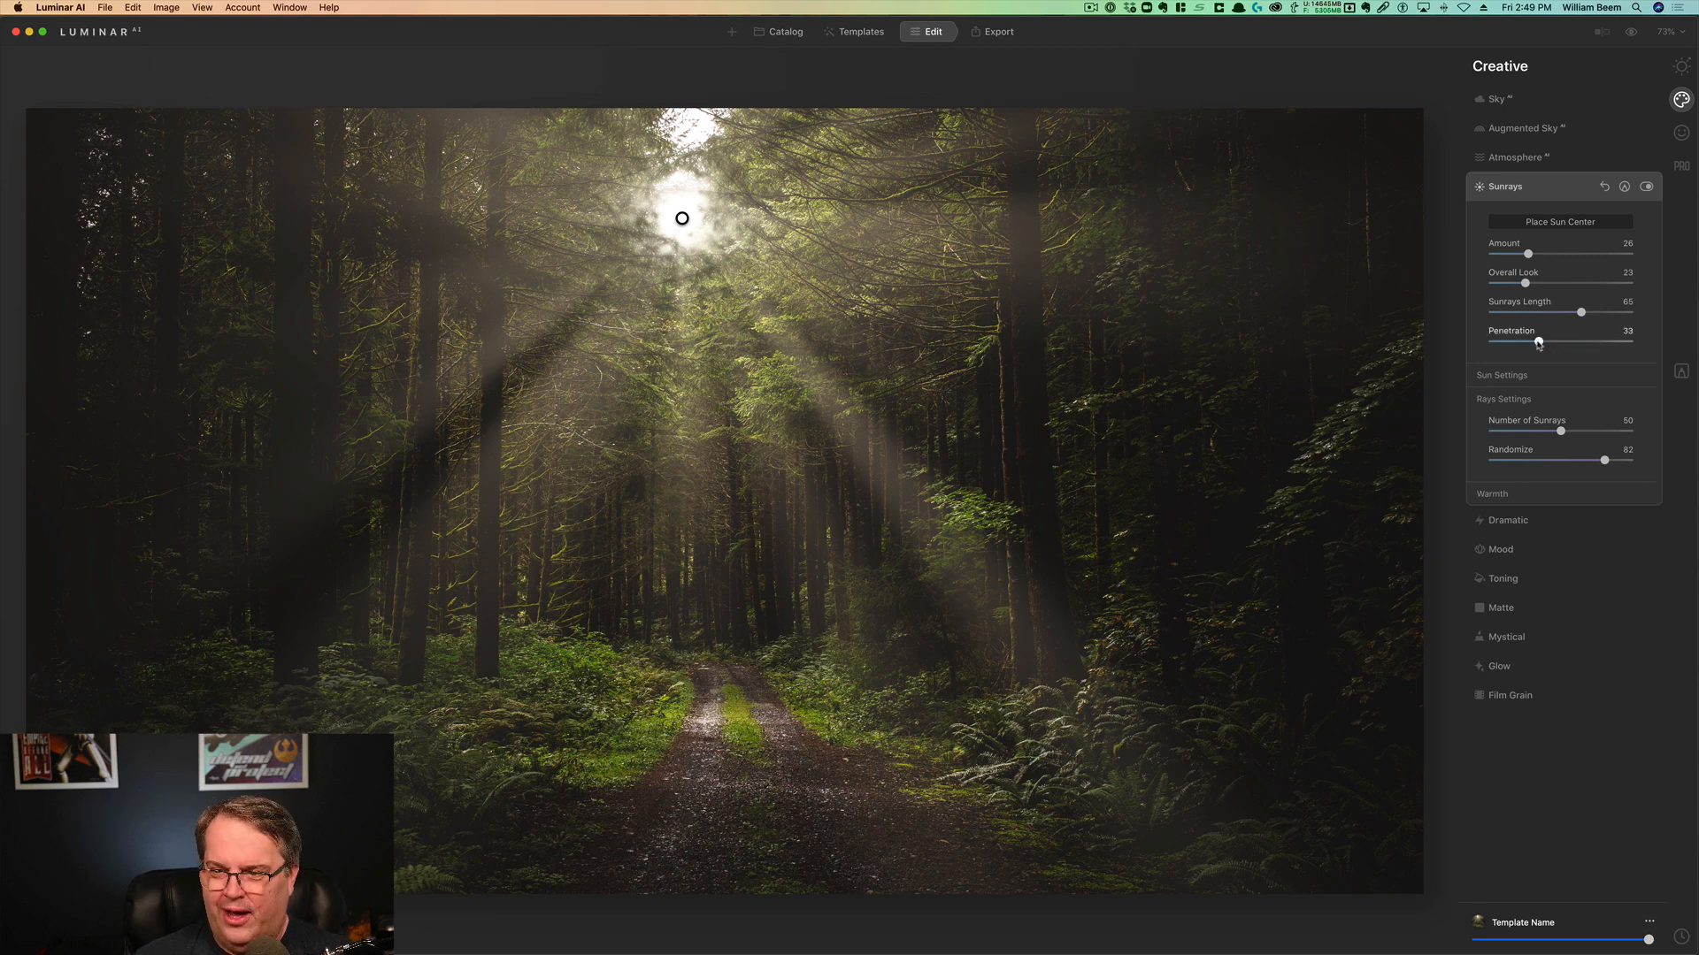
drag(1537, 344, 1547, 343)
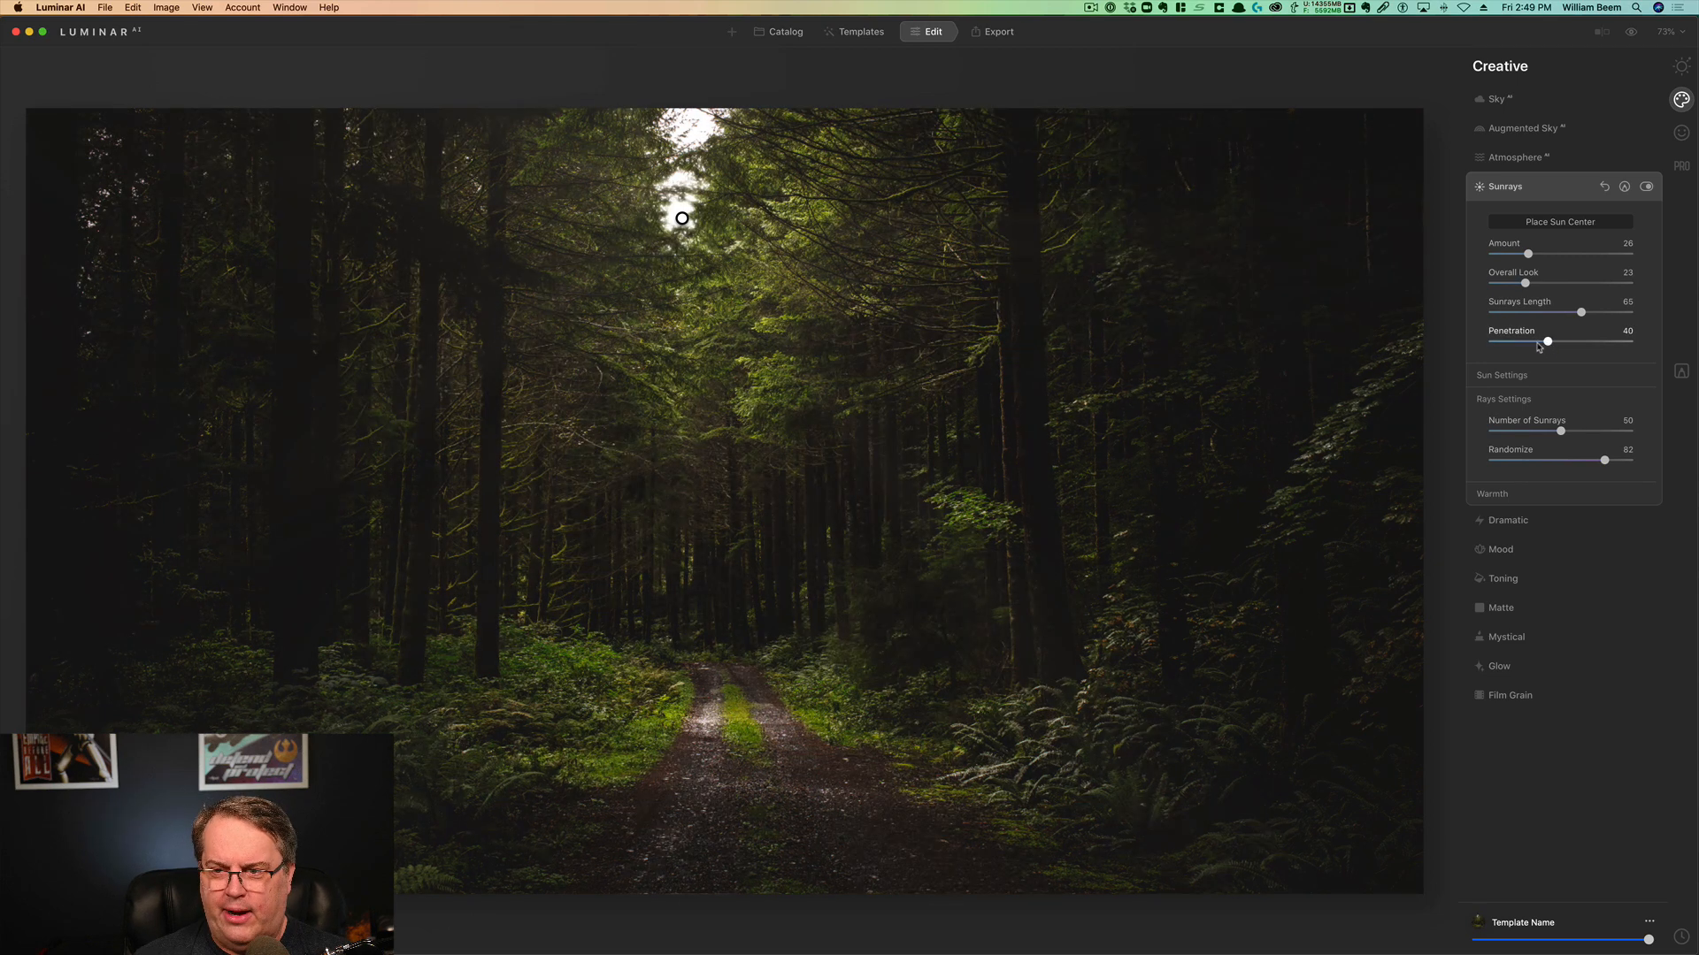
Set the Sunrays Sun Radius to 34, Sun Glow Radius to 66 and Sun Glow Amount to 63, and close the tool
click(1512, 377)
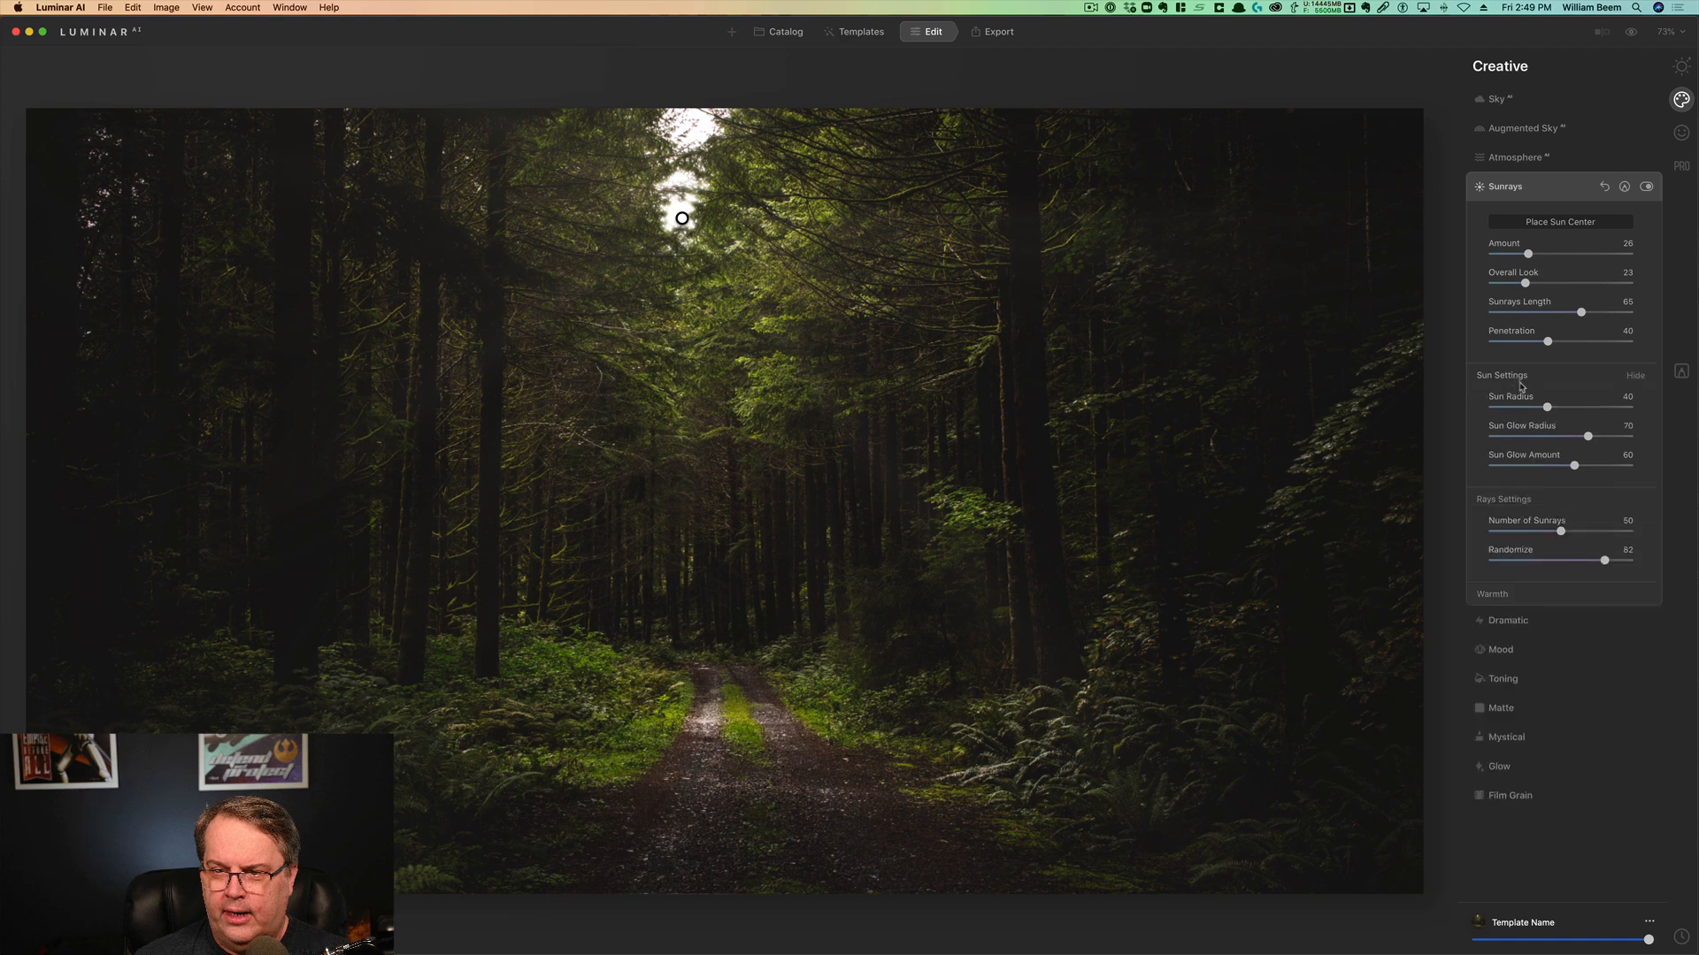
click(1600, 409)
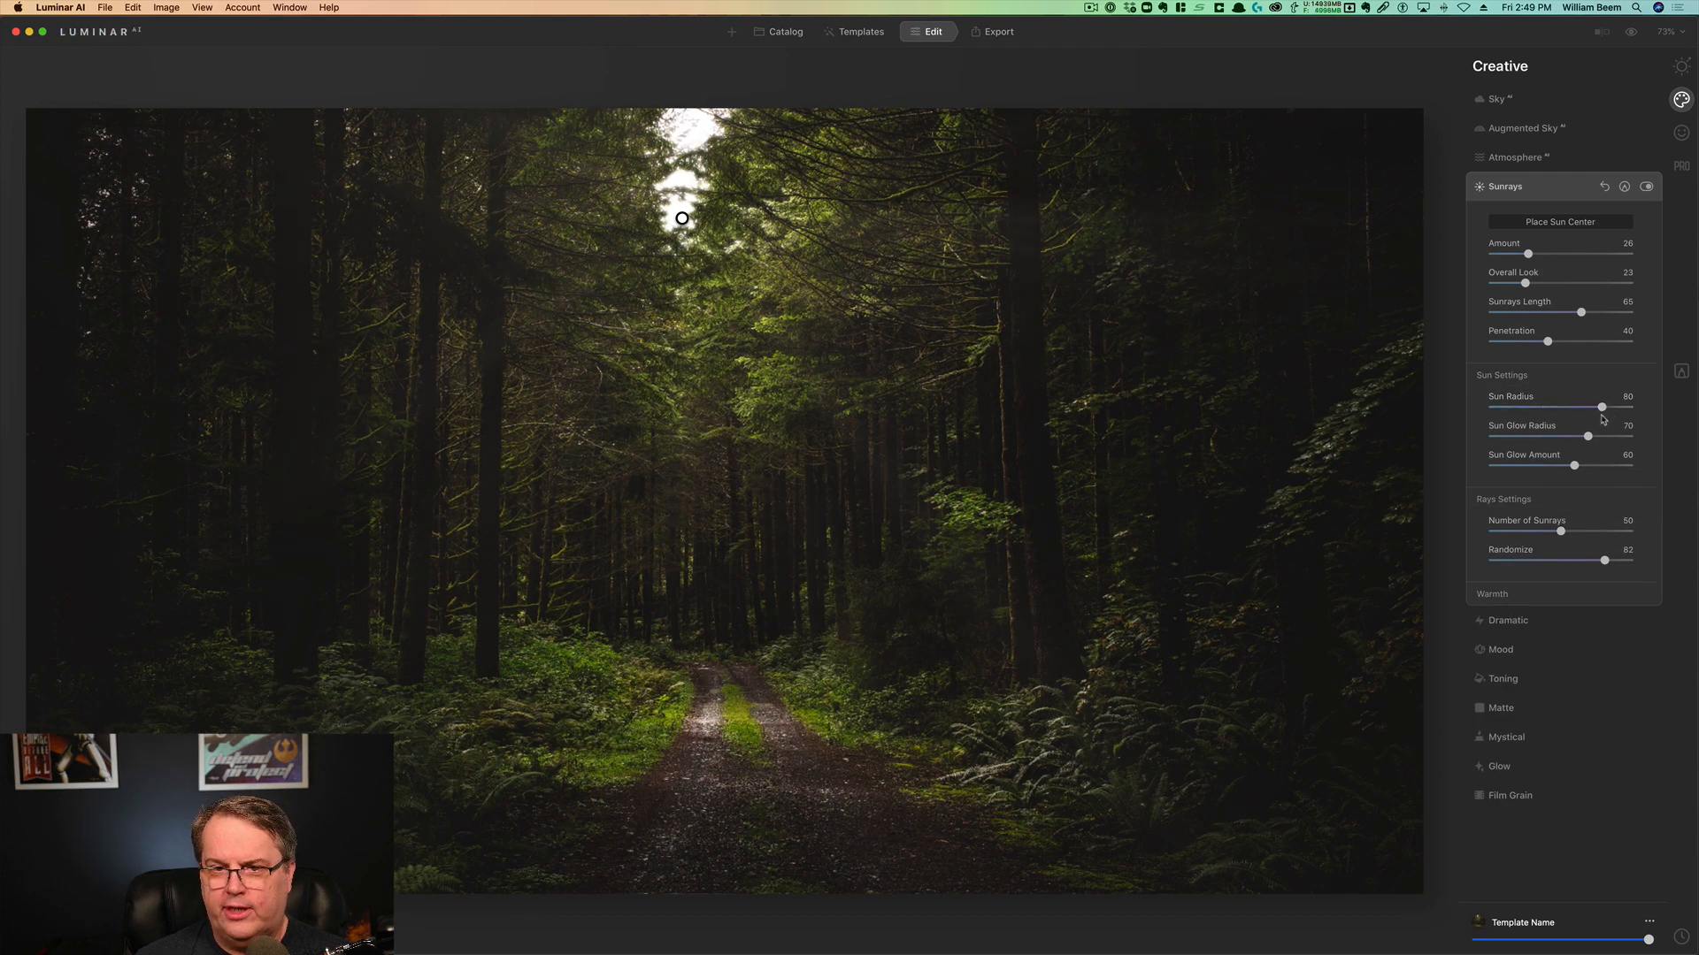
click(1540, 409)
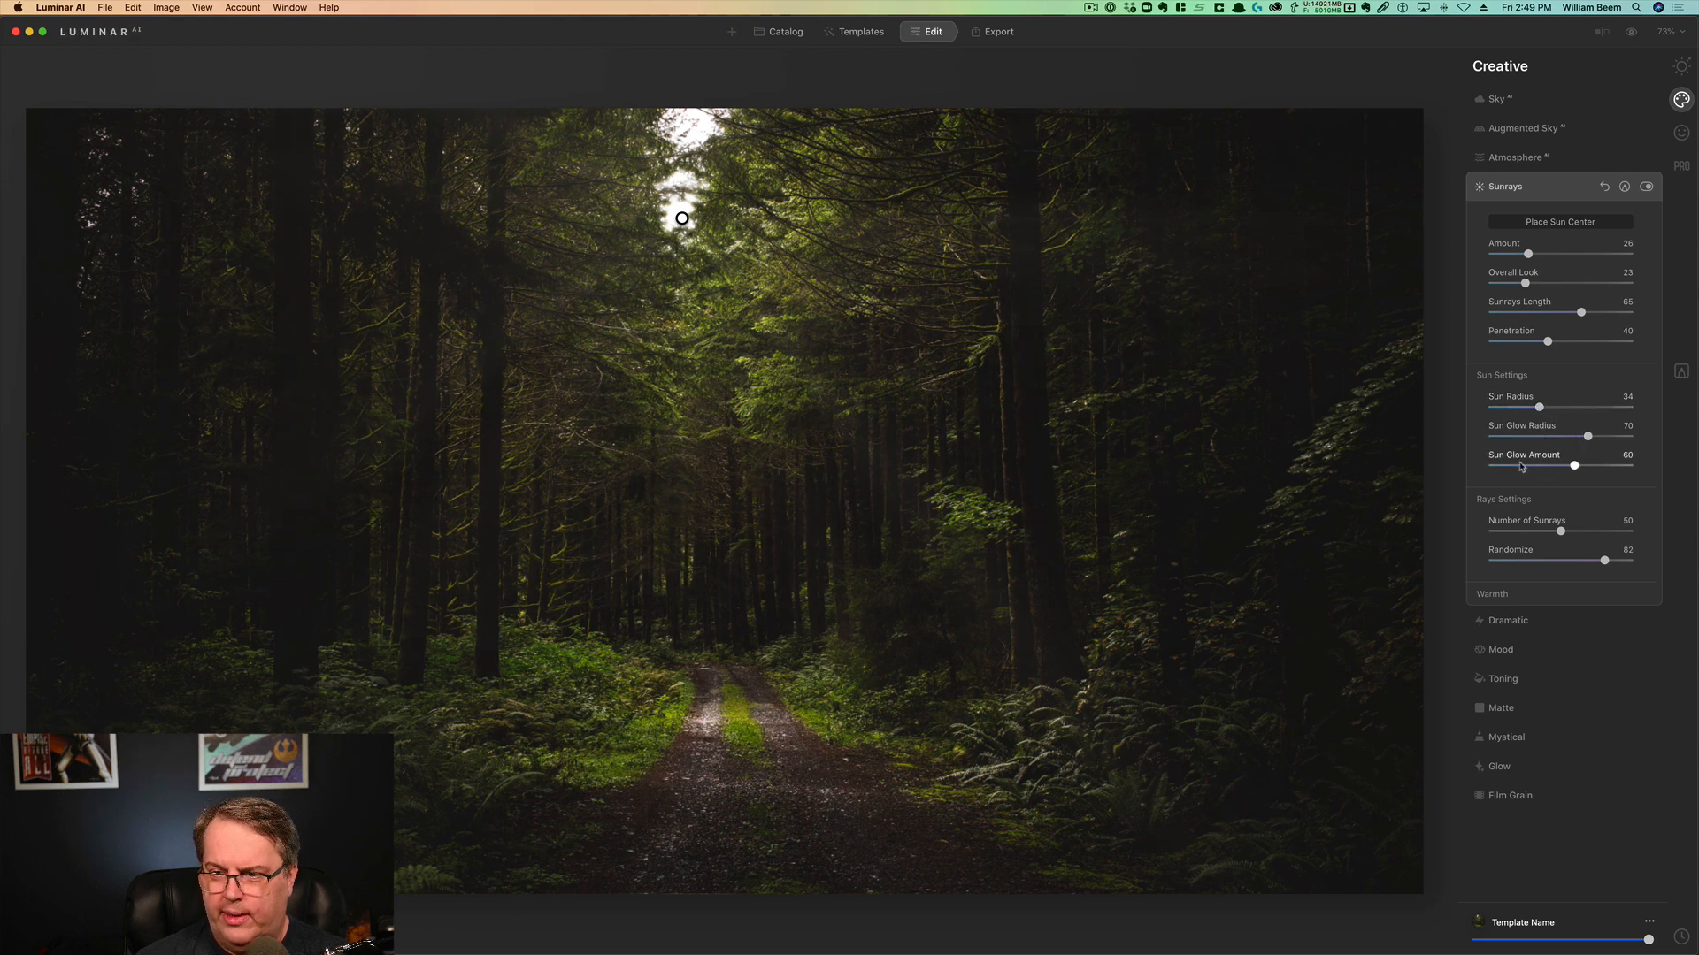
click(1581, 466)
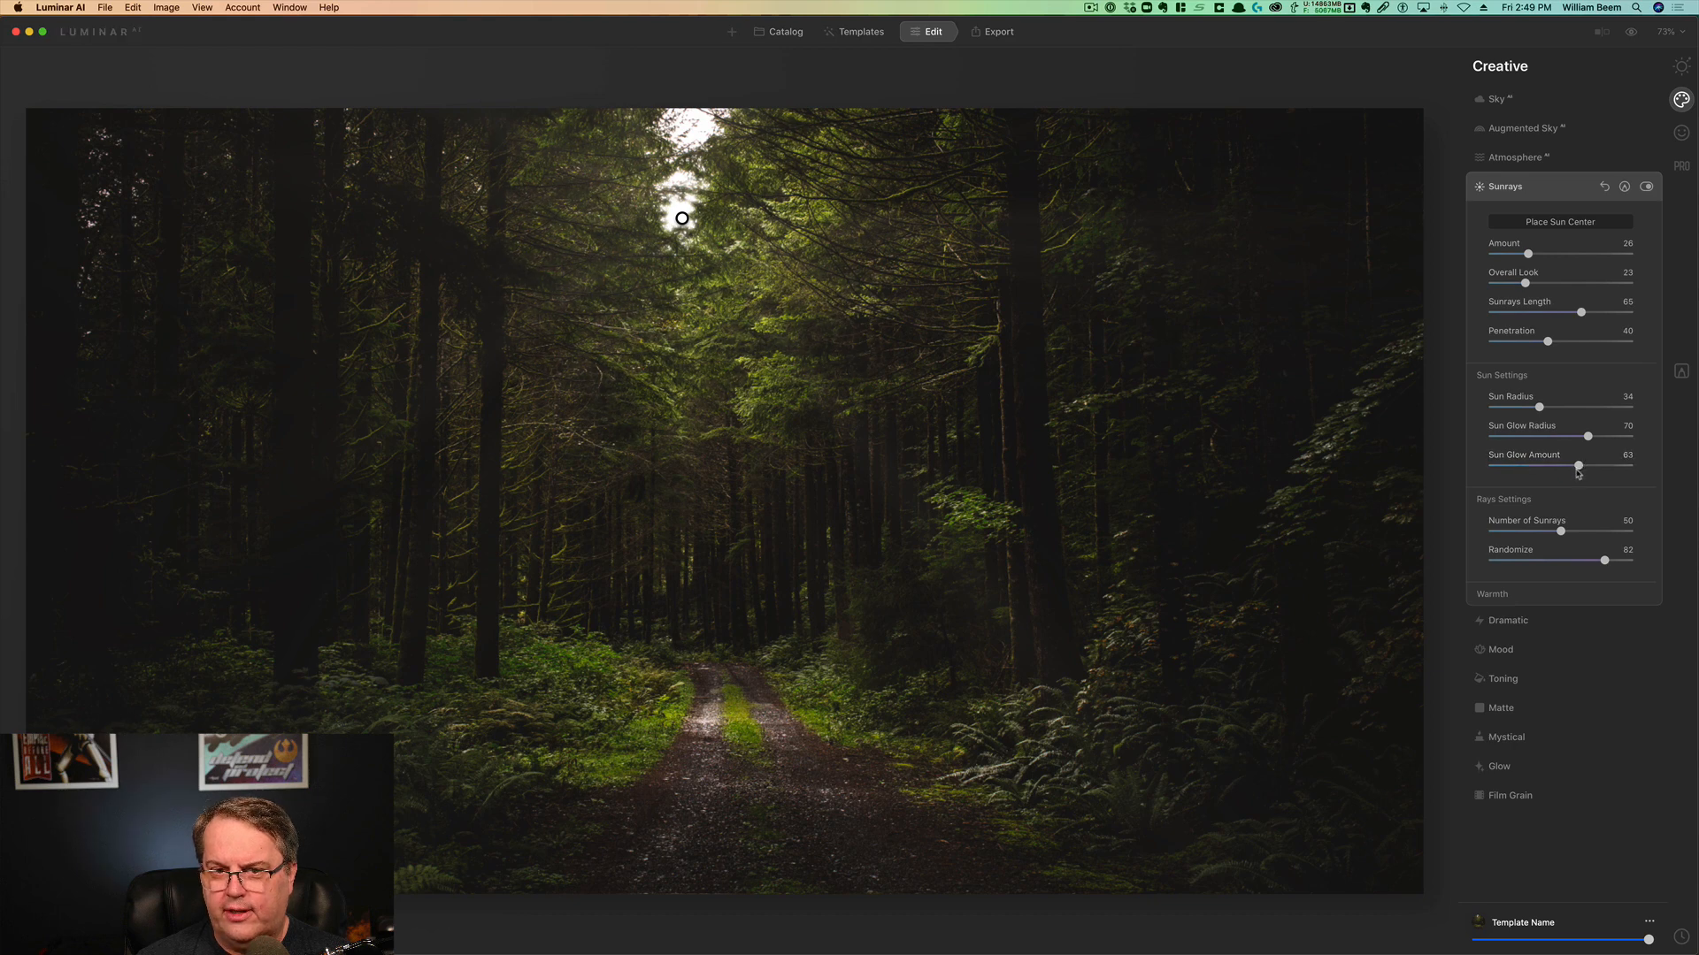
click(1530, 436)
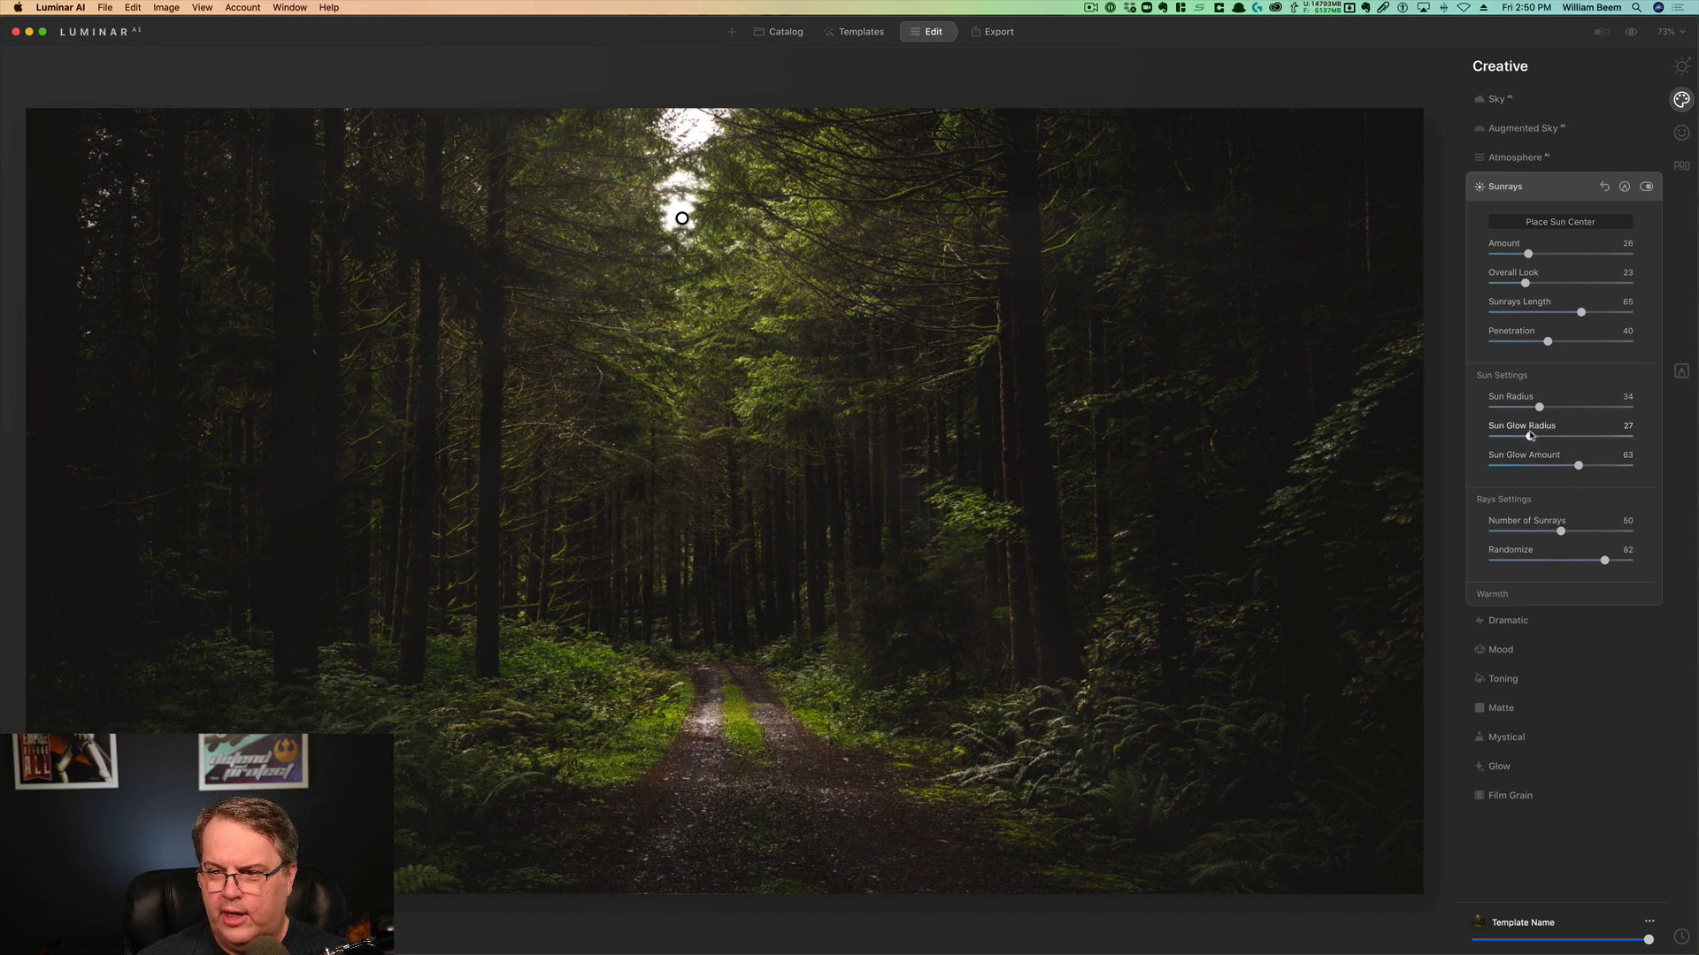
click(1584, 437)
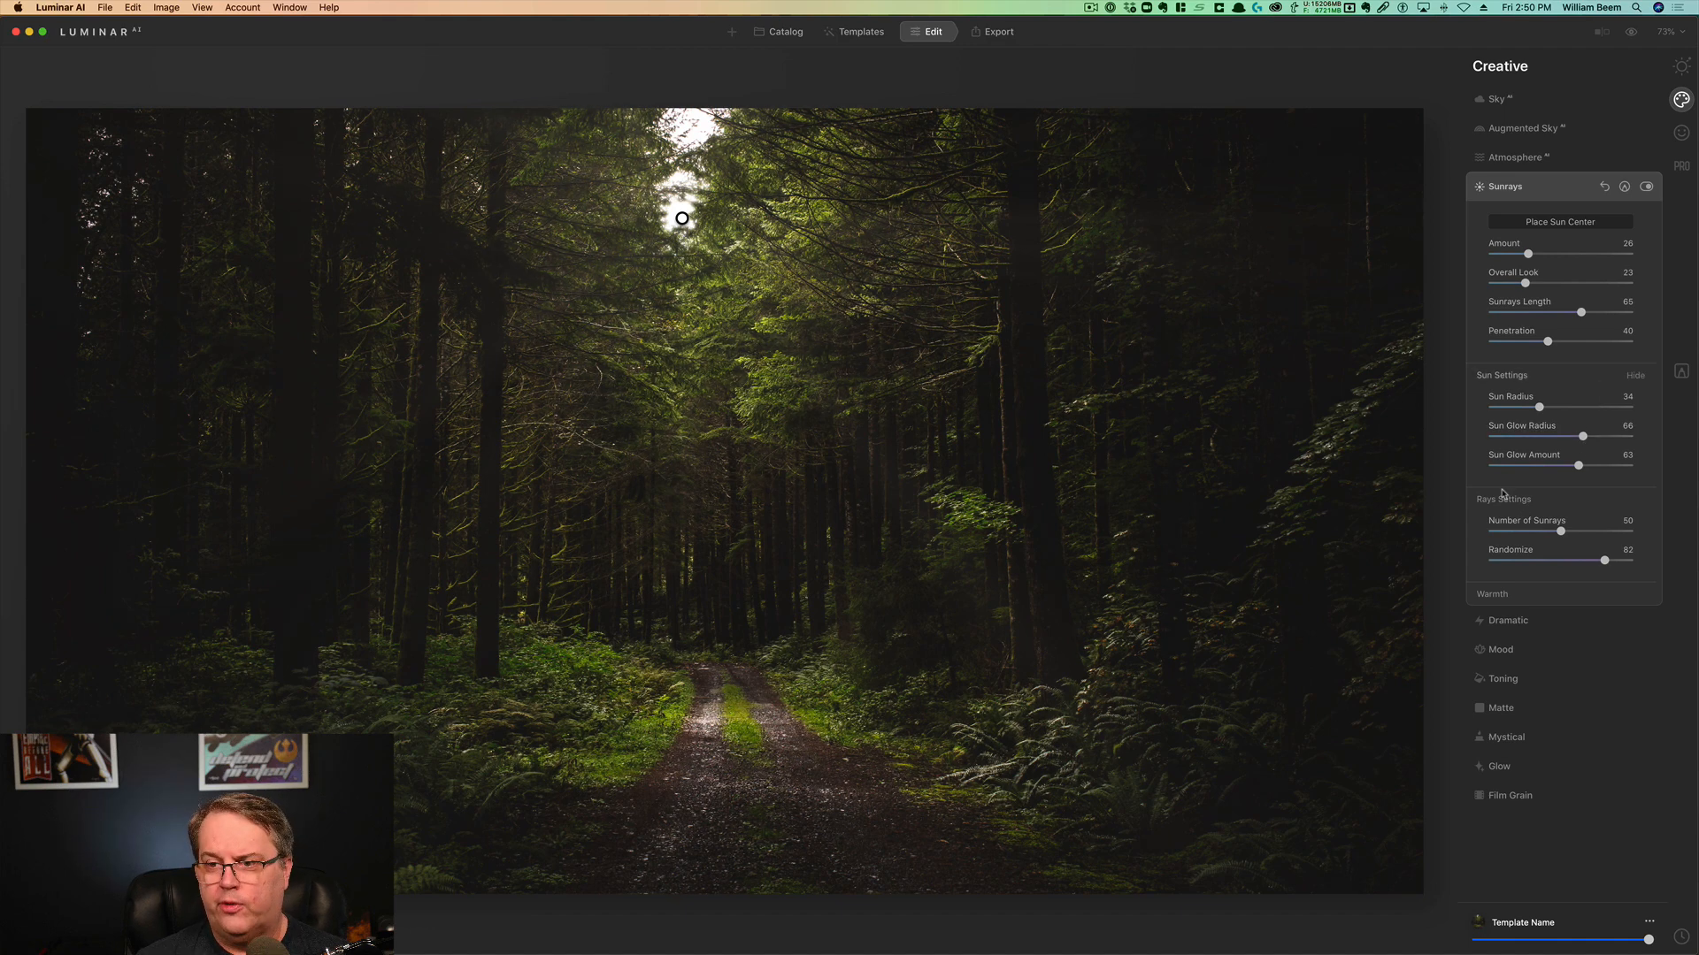
click(1548, 187)
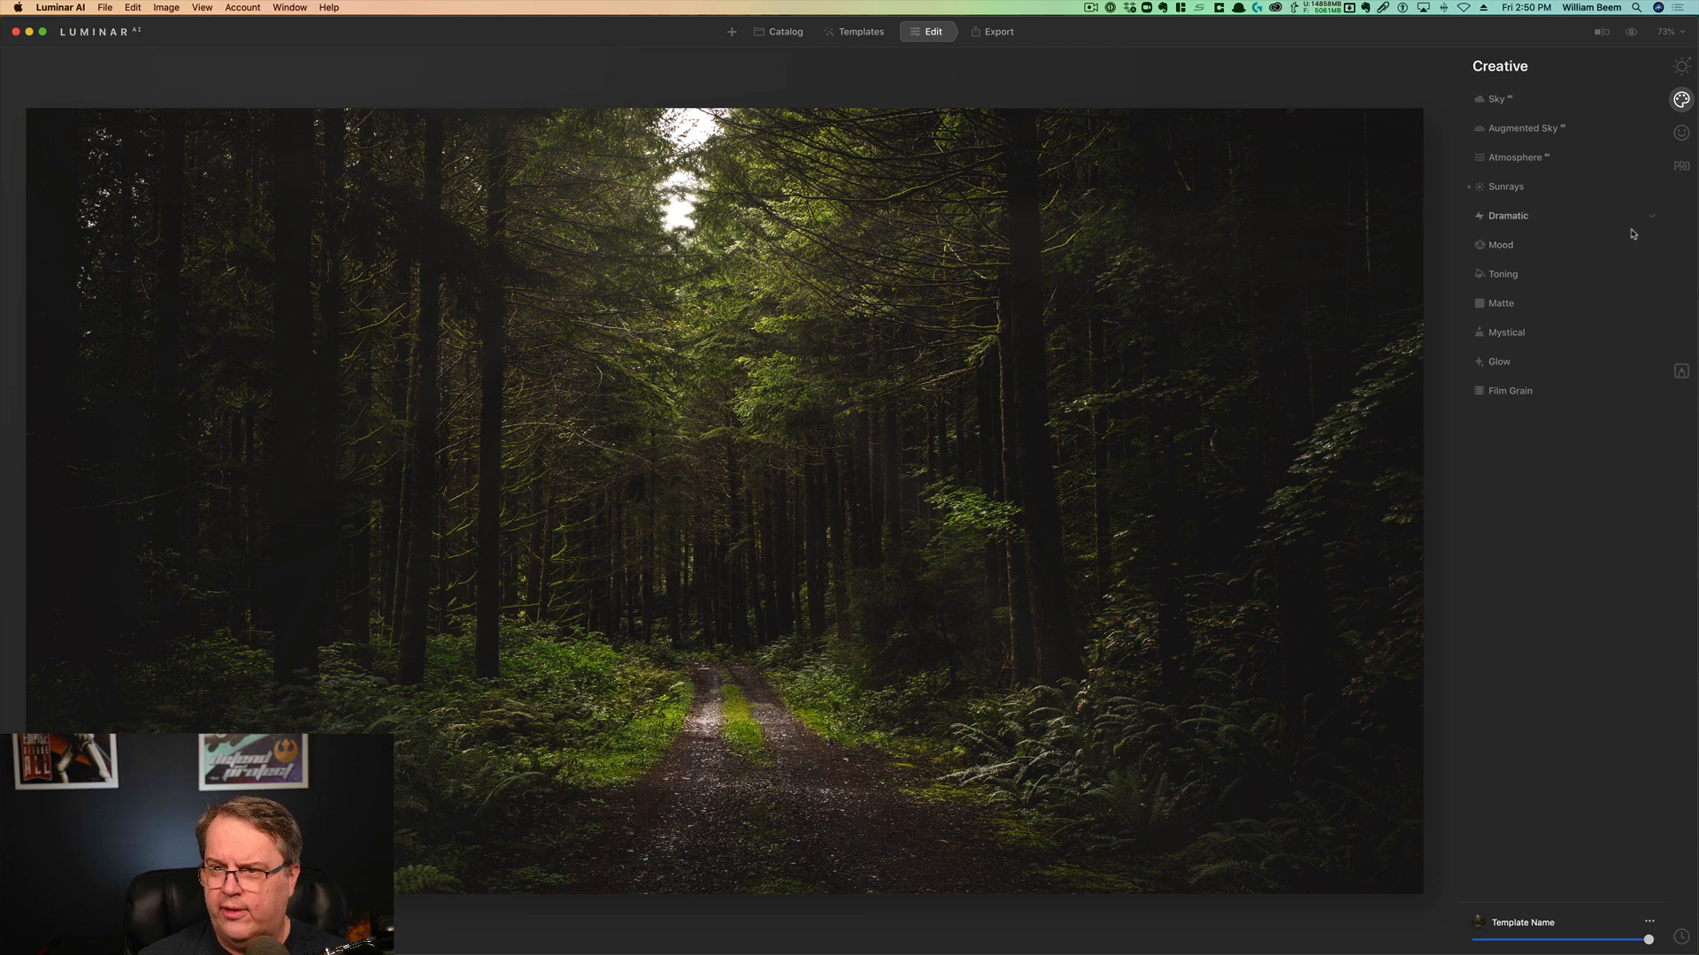
Add a Basic local mask to the forest photo and choose Radial Brush as its mask type
click(1682, 373)
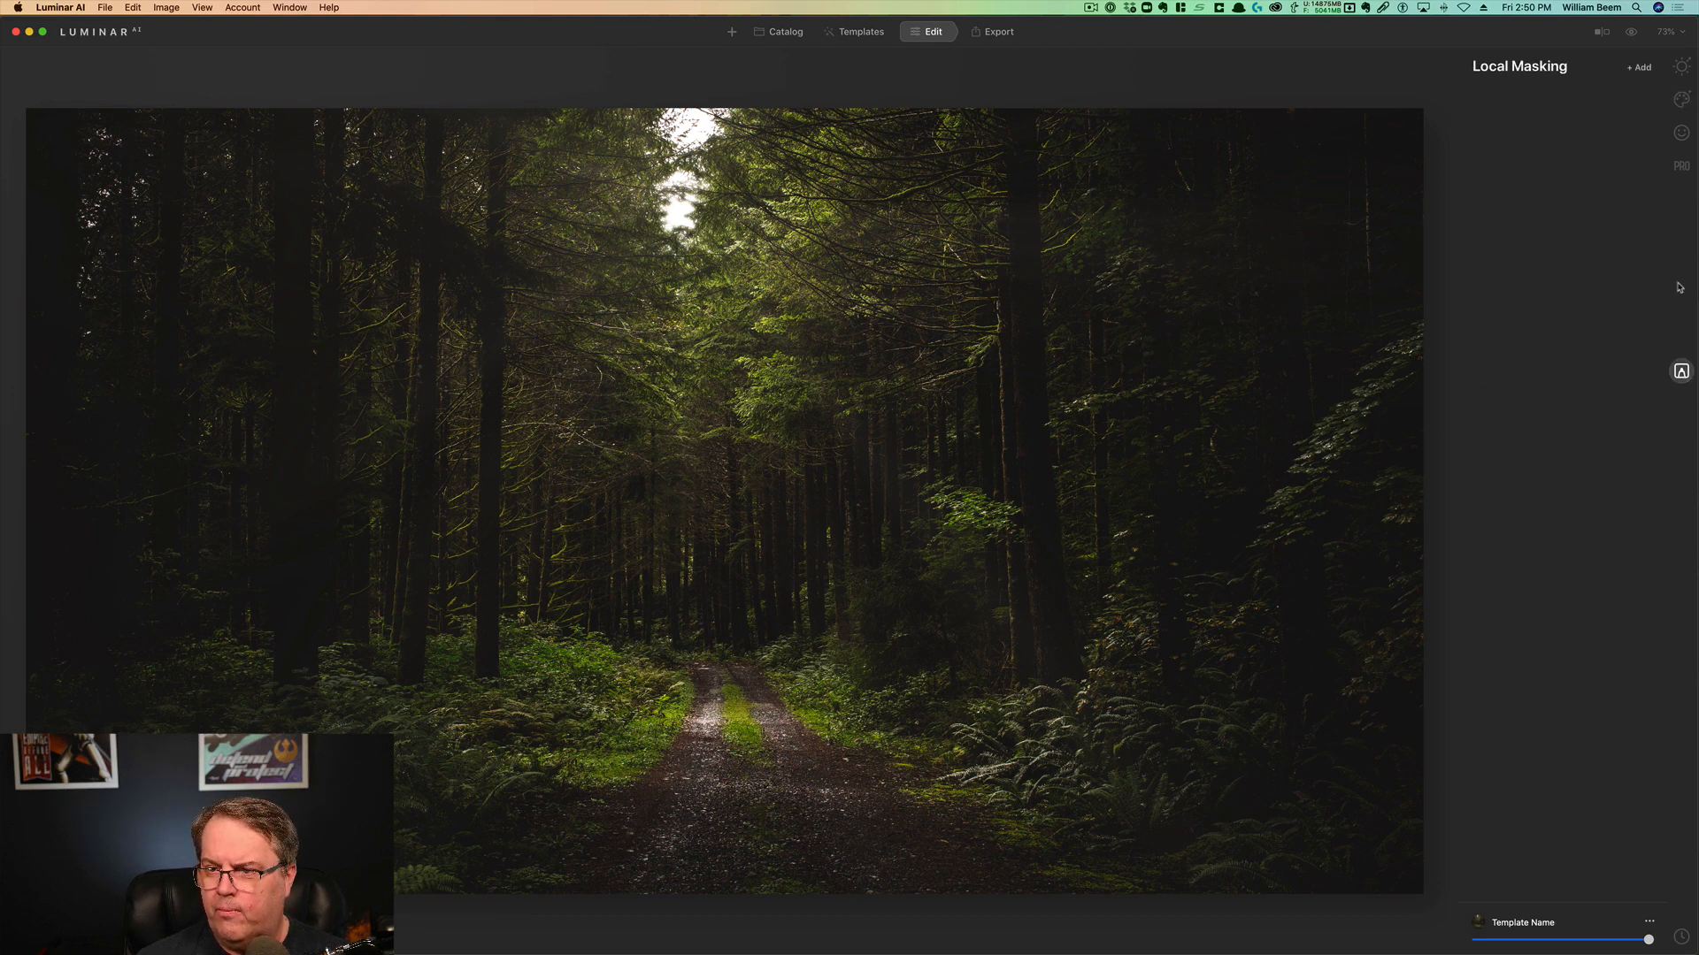
click(1640, 69)
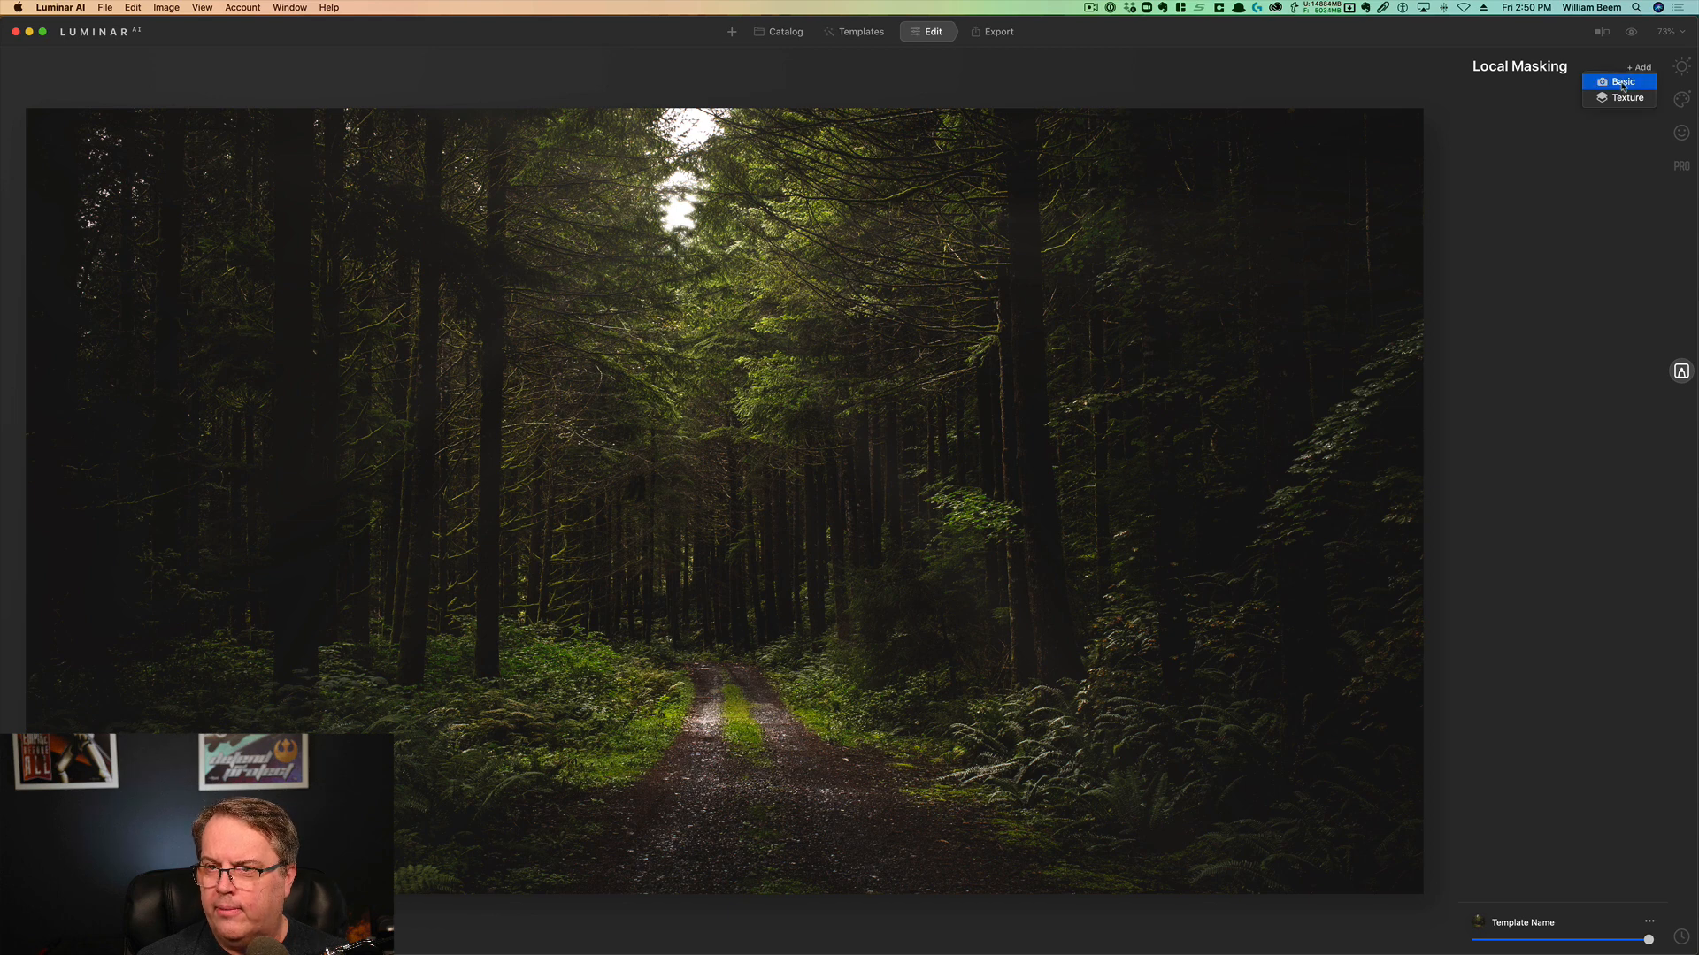
click(1622, 84)
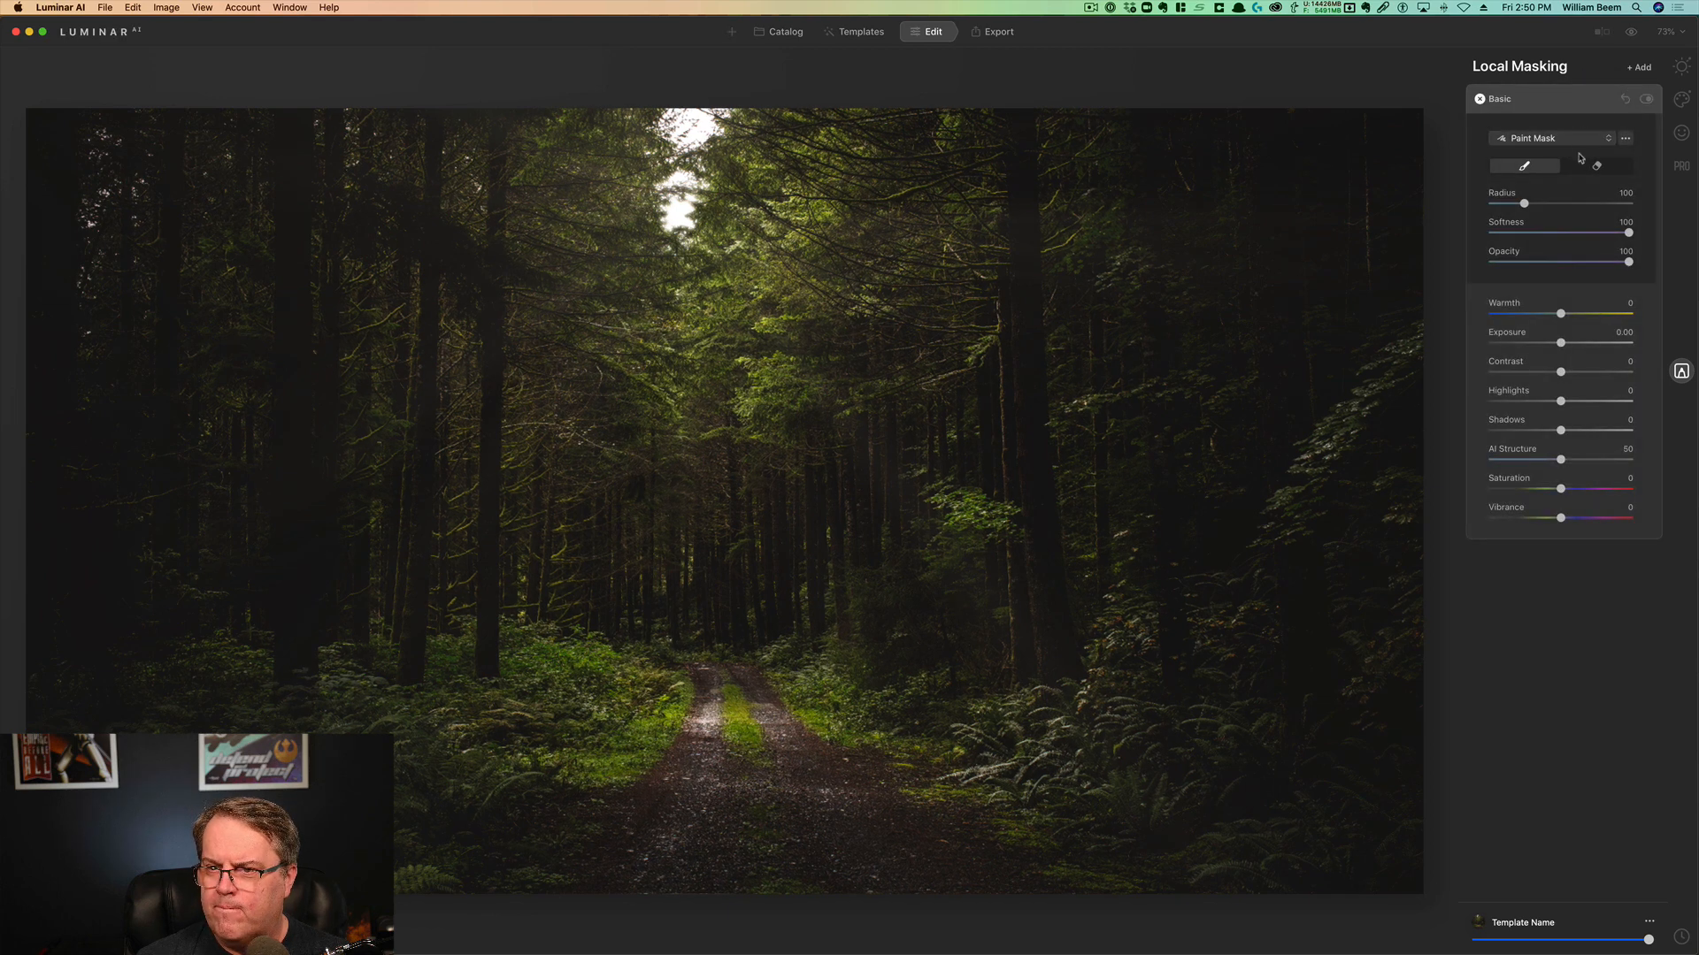
click(1573, 139)
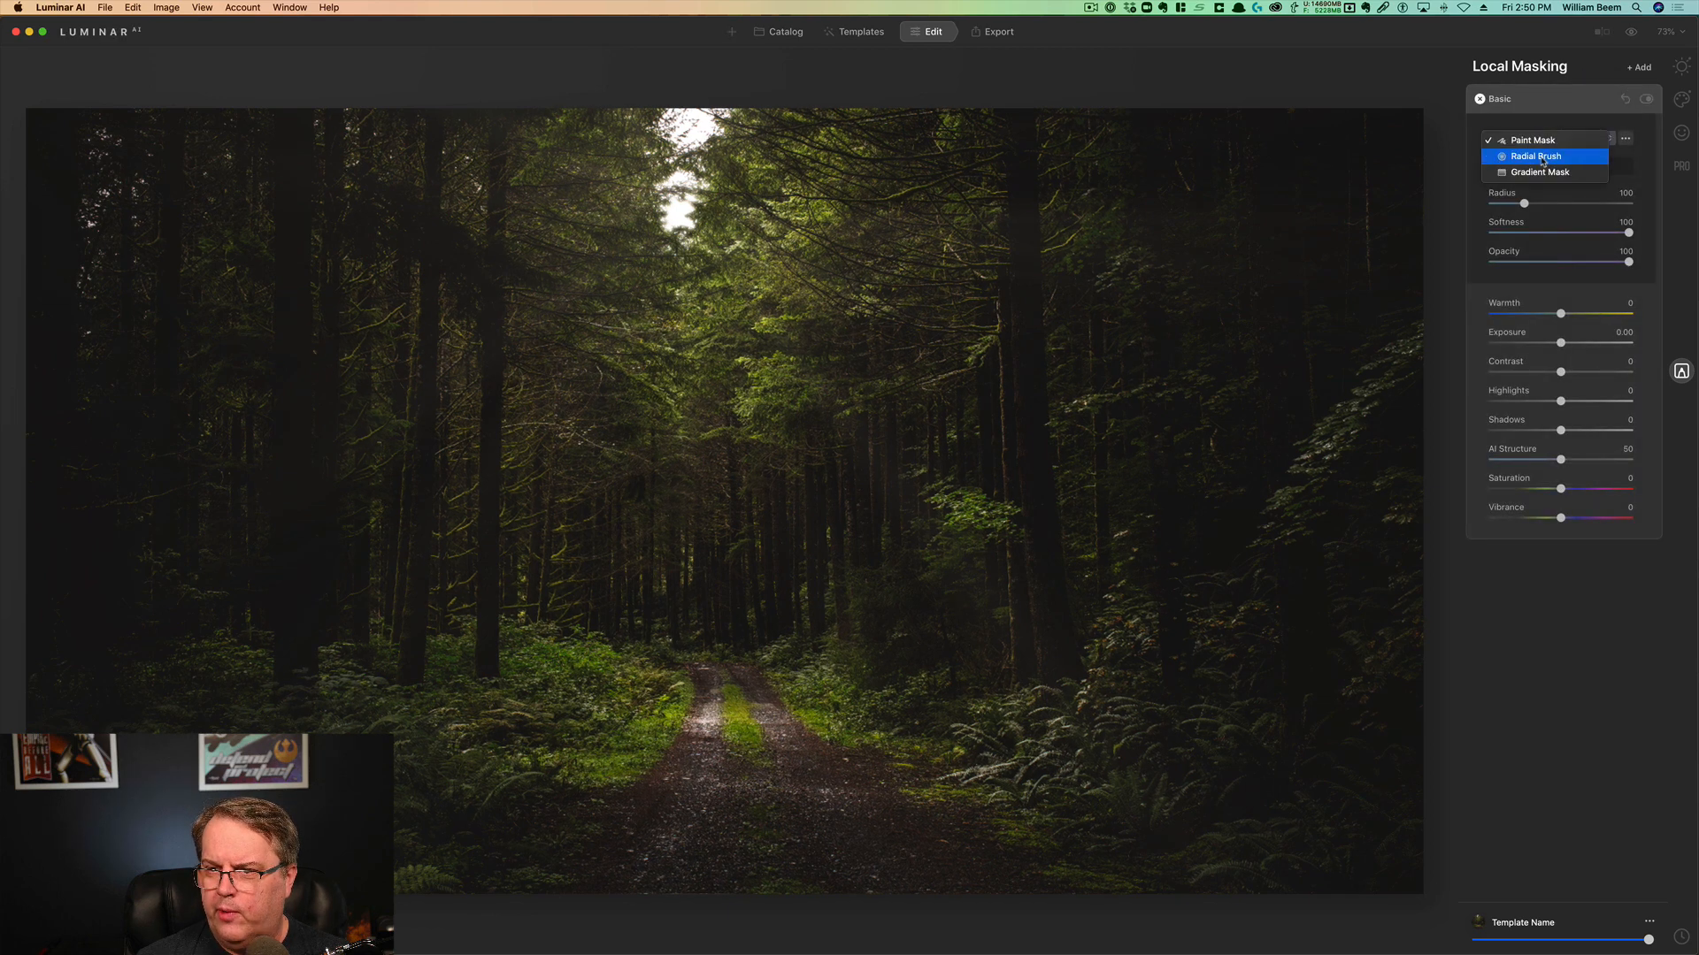
click(1541, 160)
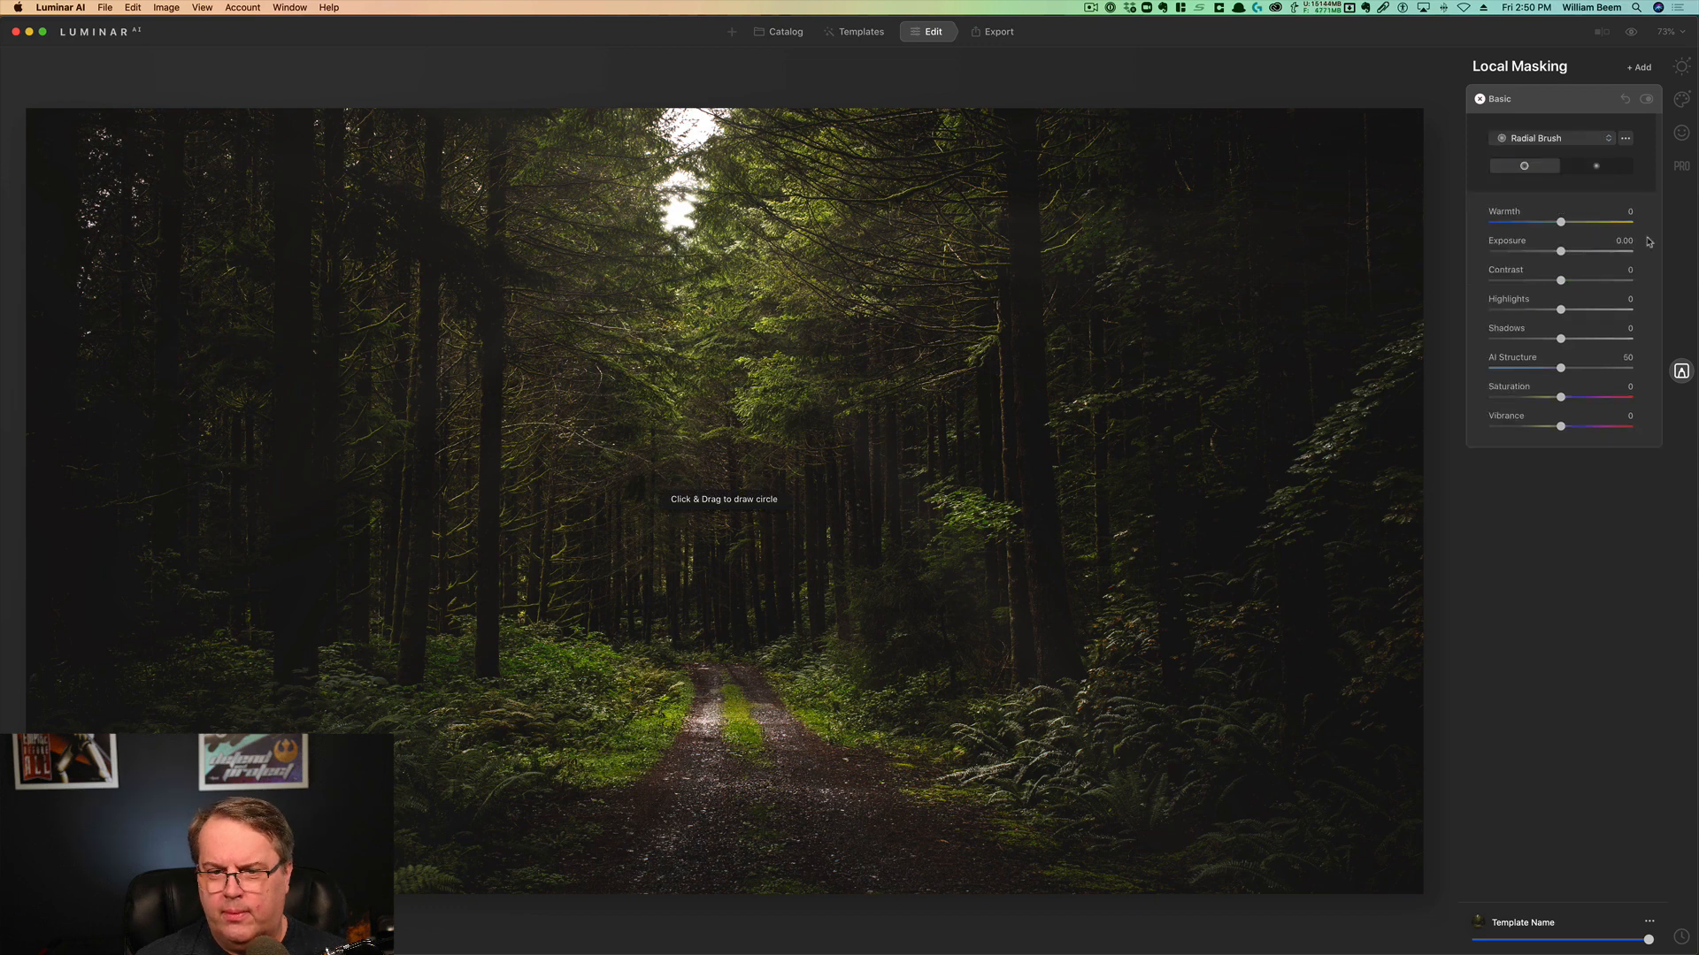
Draw a radial mask over the trees at the road's far end, set Exposure to 1.34, and enlarge and shift the mask towards the road
mouse_move(675, 534)
mouse_down()
mouse_move(721, 566)
mouse_move(695, 556)
mouse_move(710, 535)
mouse_move(719, 546)
mouse_up()
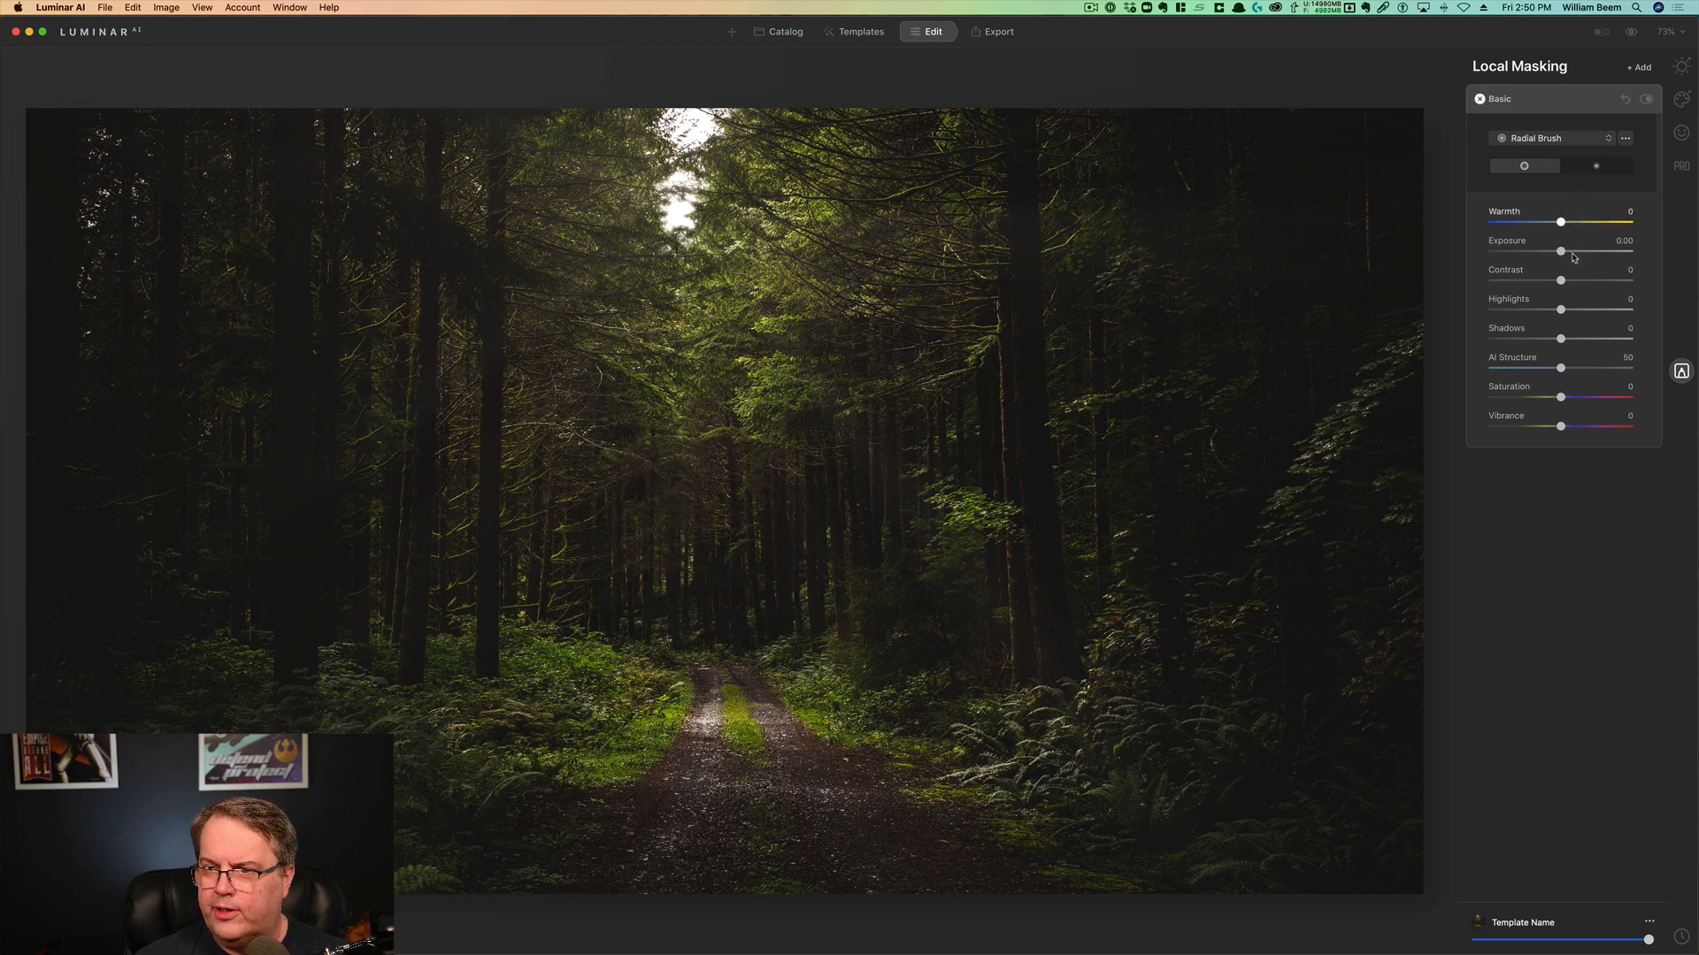
drag(1563, 254, 1580, 263)
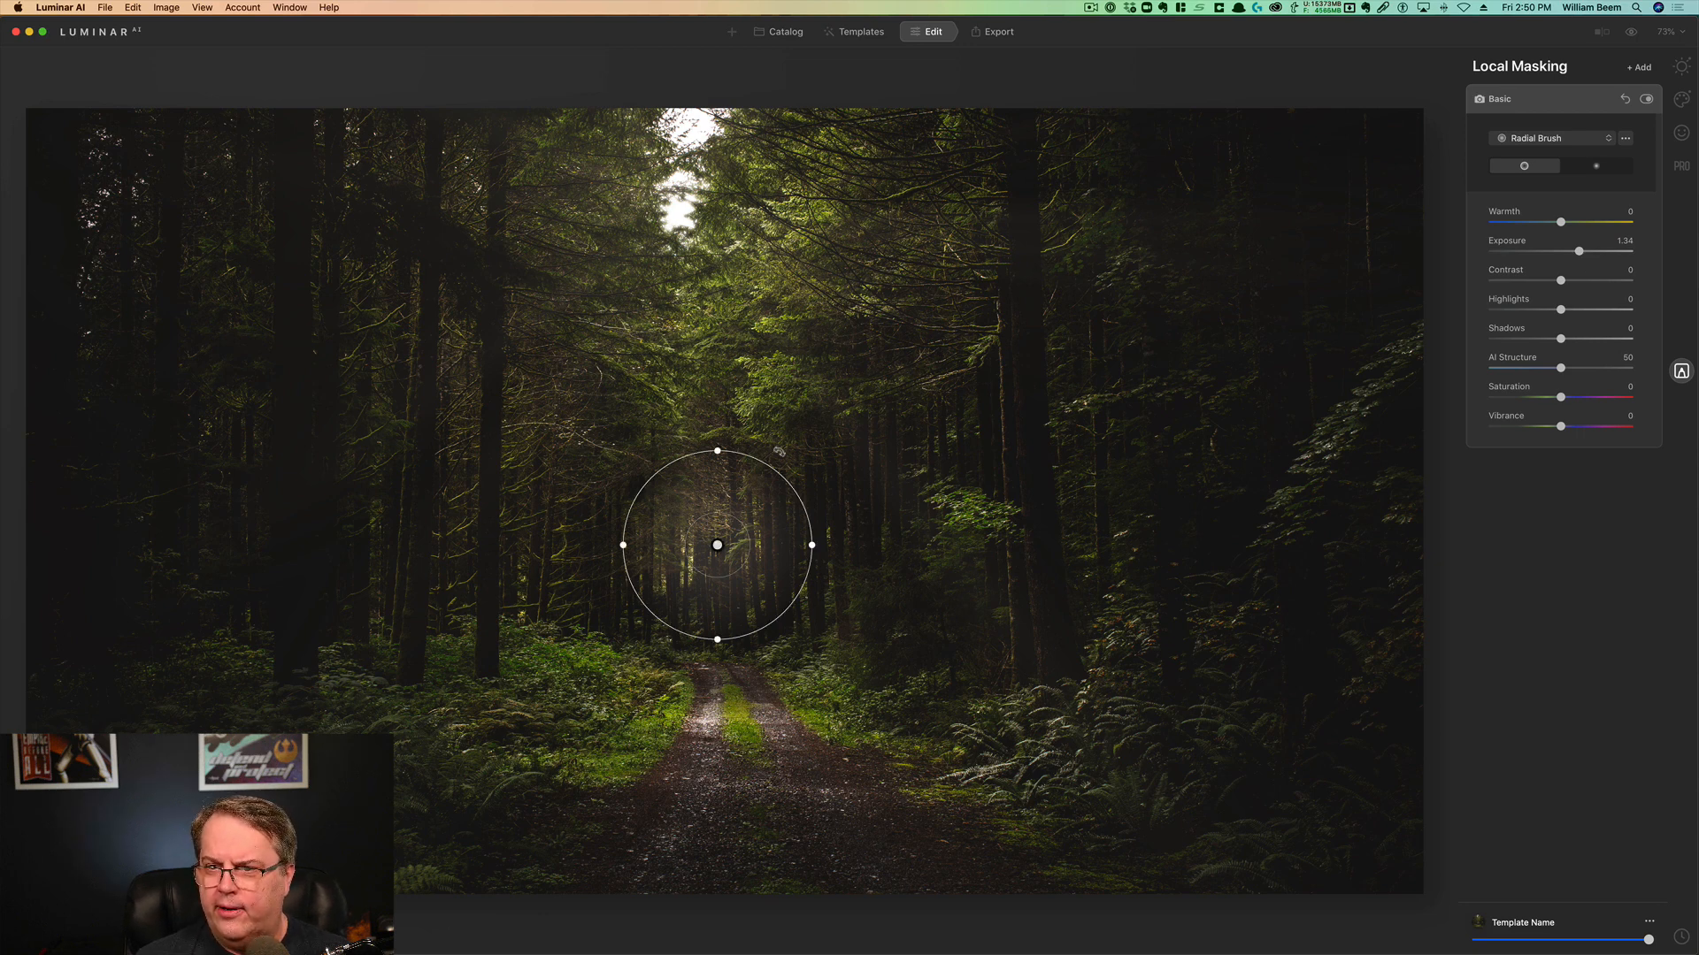
drag(618, 548, 576, 547)
drag(715, 453, 717, 388)
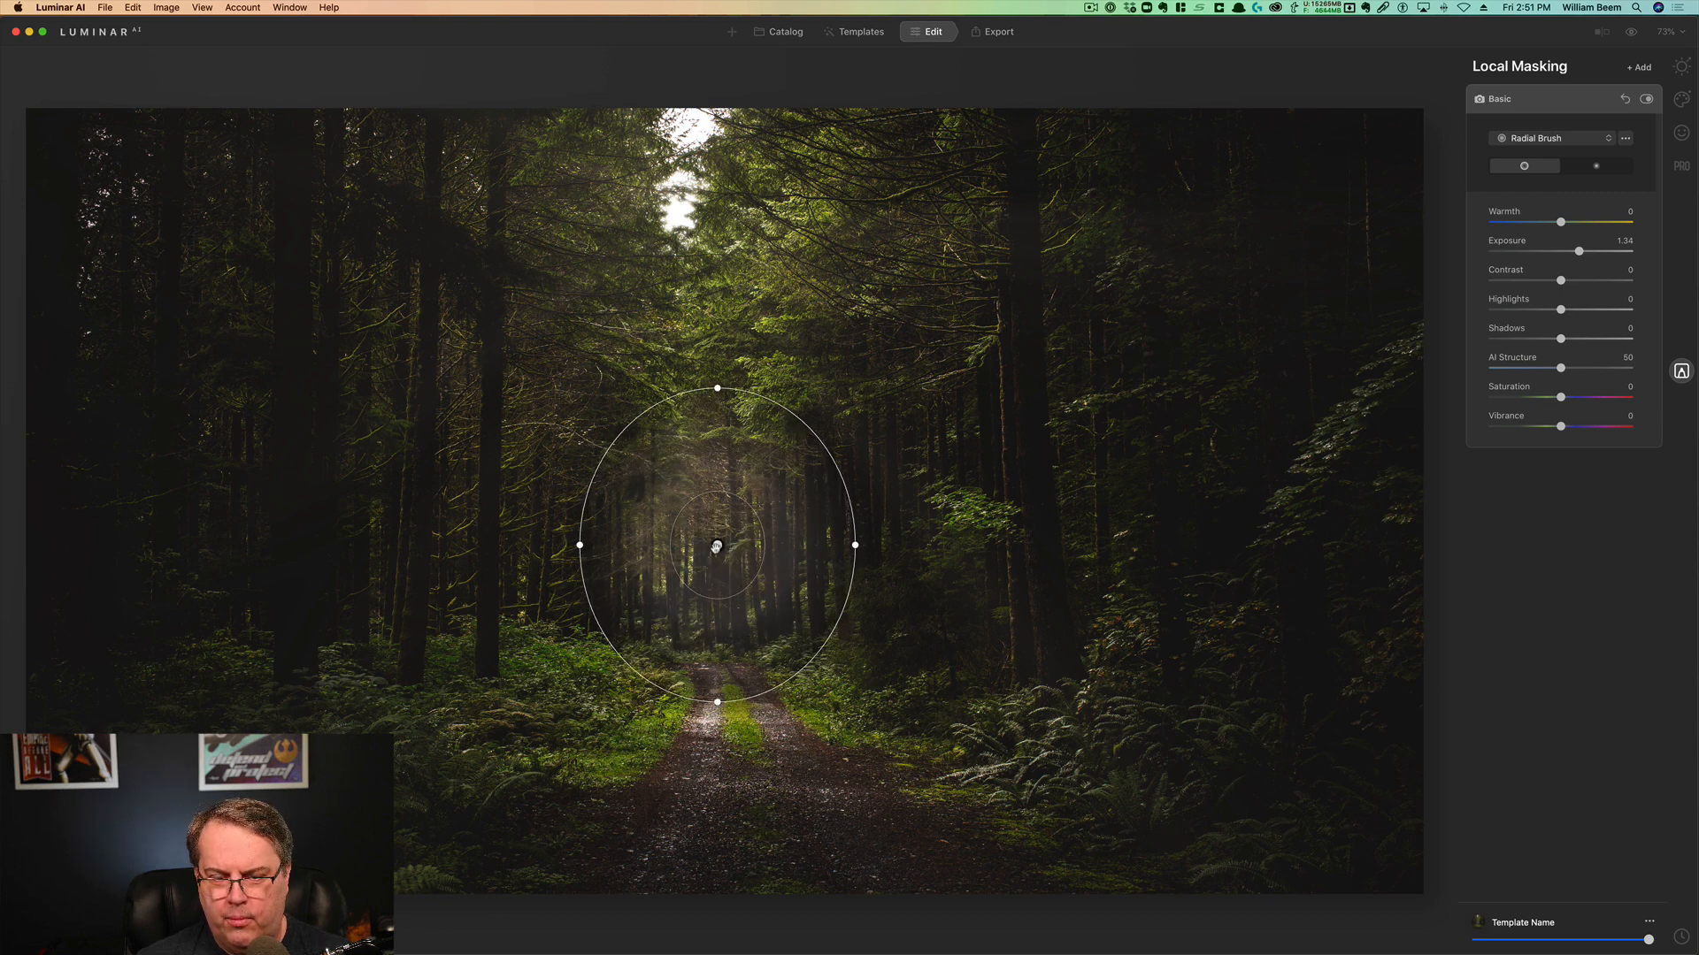
drag(717, 546, 697, 583)
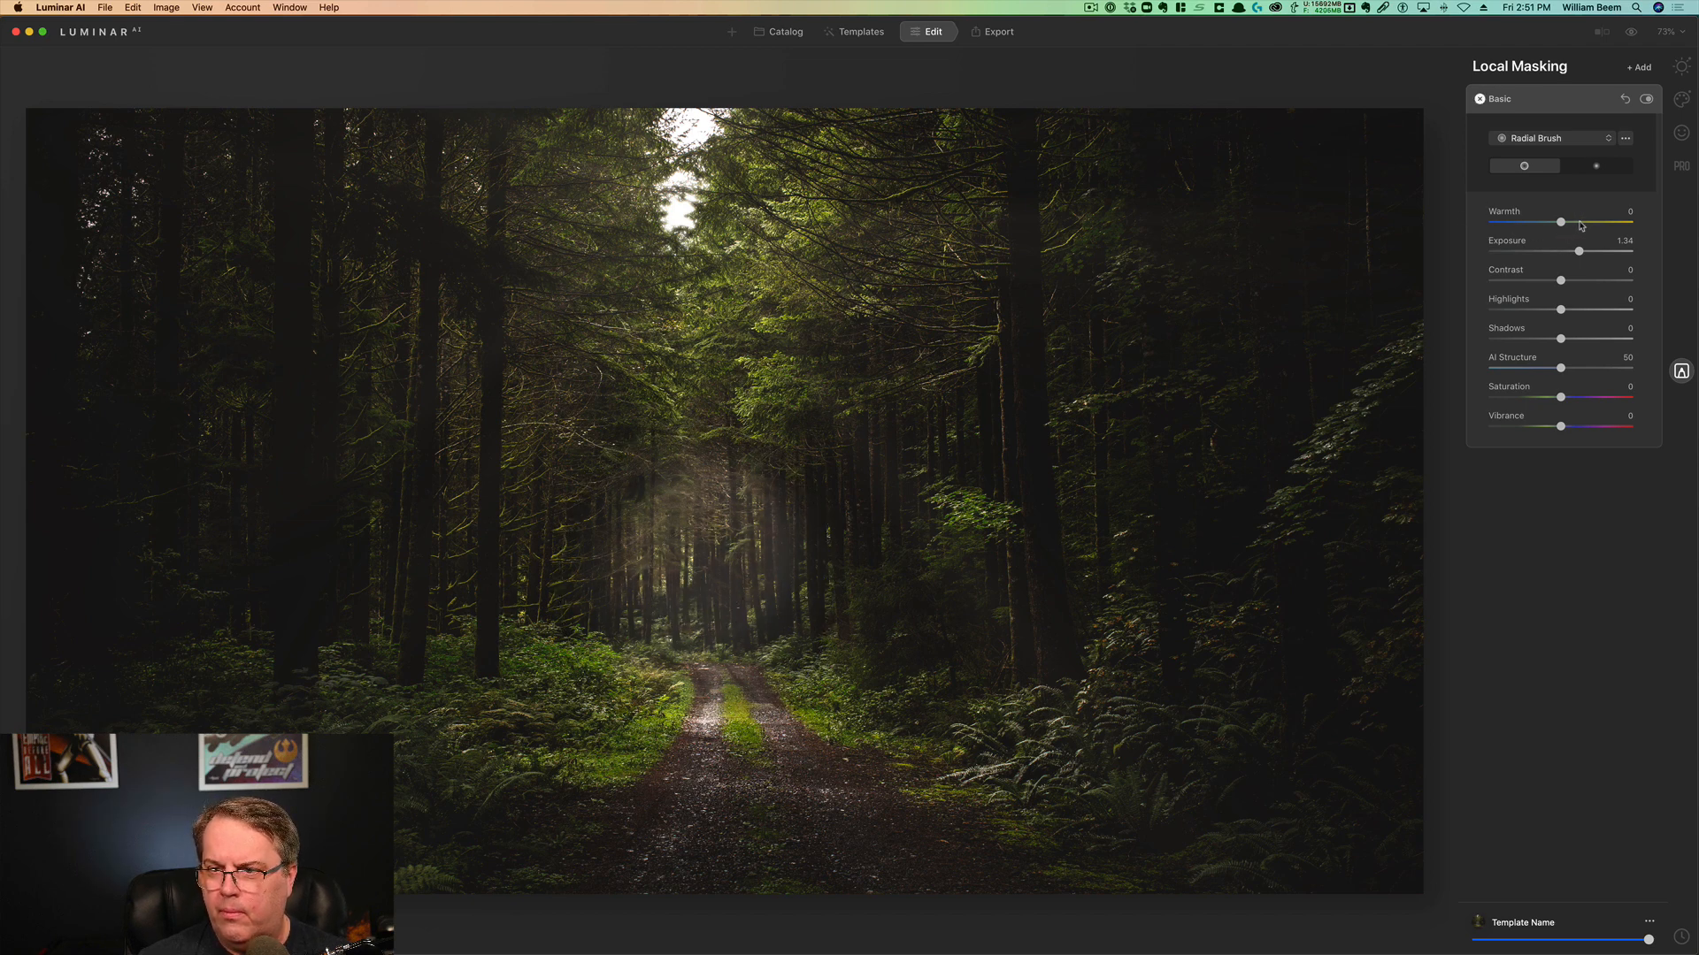
Set the radial mask's Warmth to 29 and Exposure to 0.94, and adjust the oval's outline around the road's end
drag(1561, 227, 1580, 222)
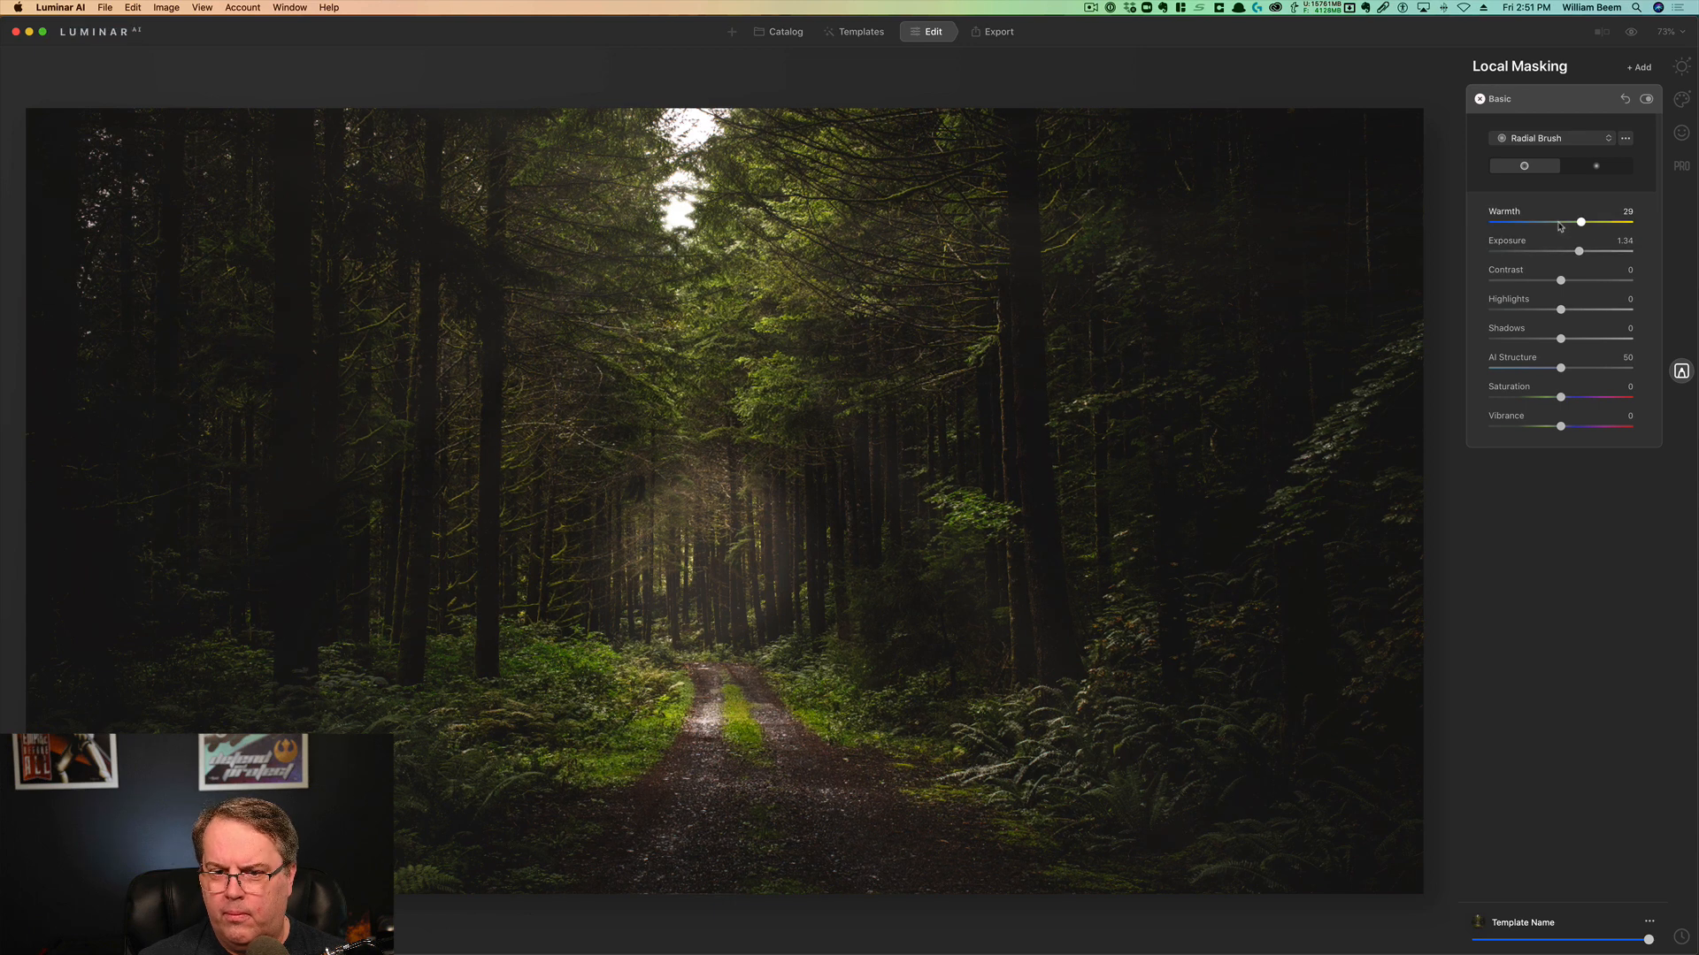
drag(1580, 254, 1574, 254)
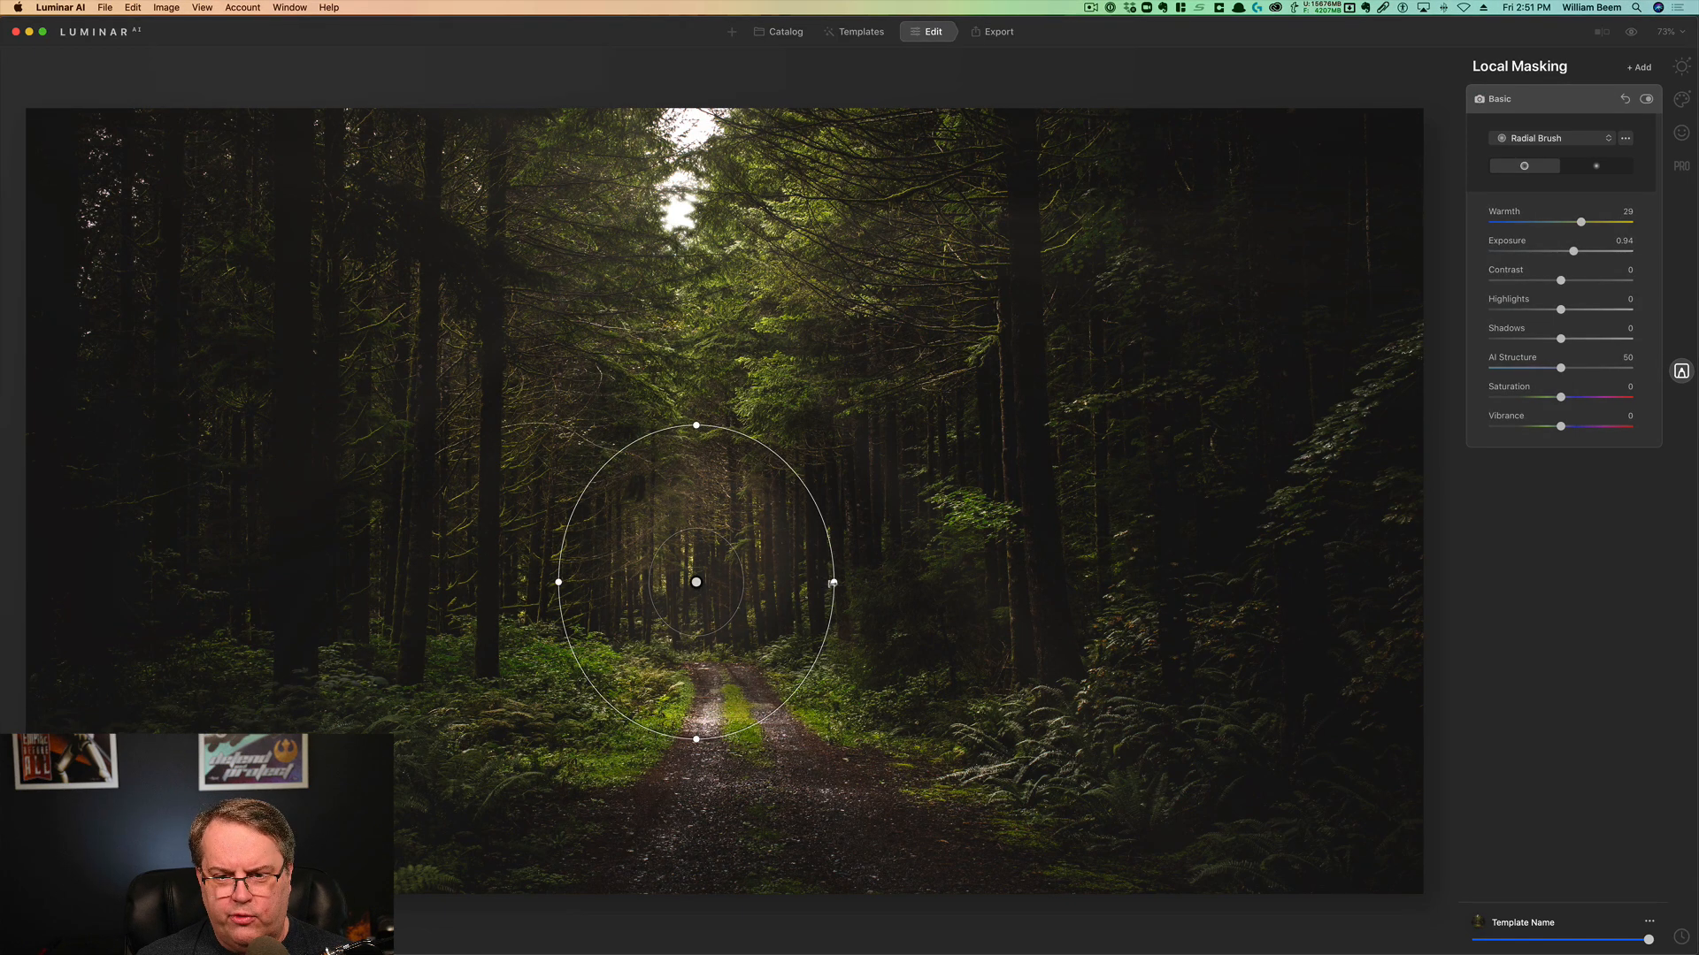
drag(834, 582, 858, 614)
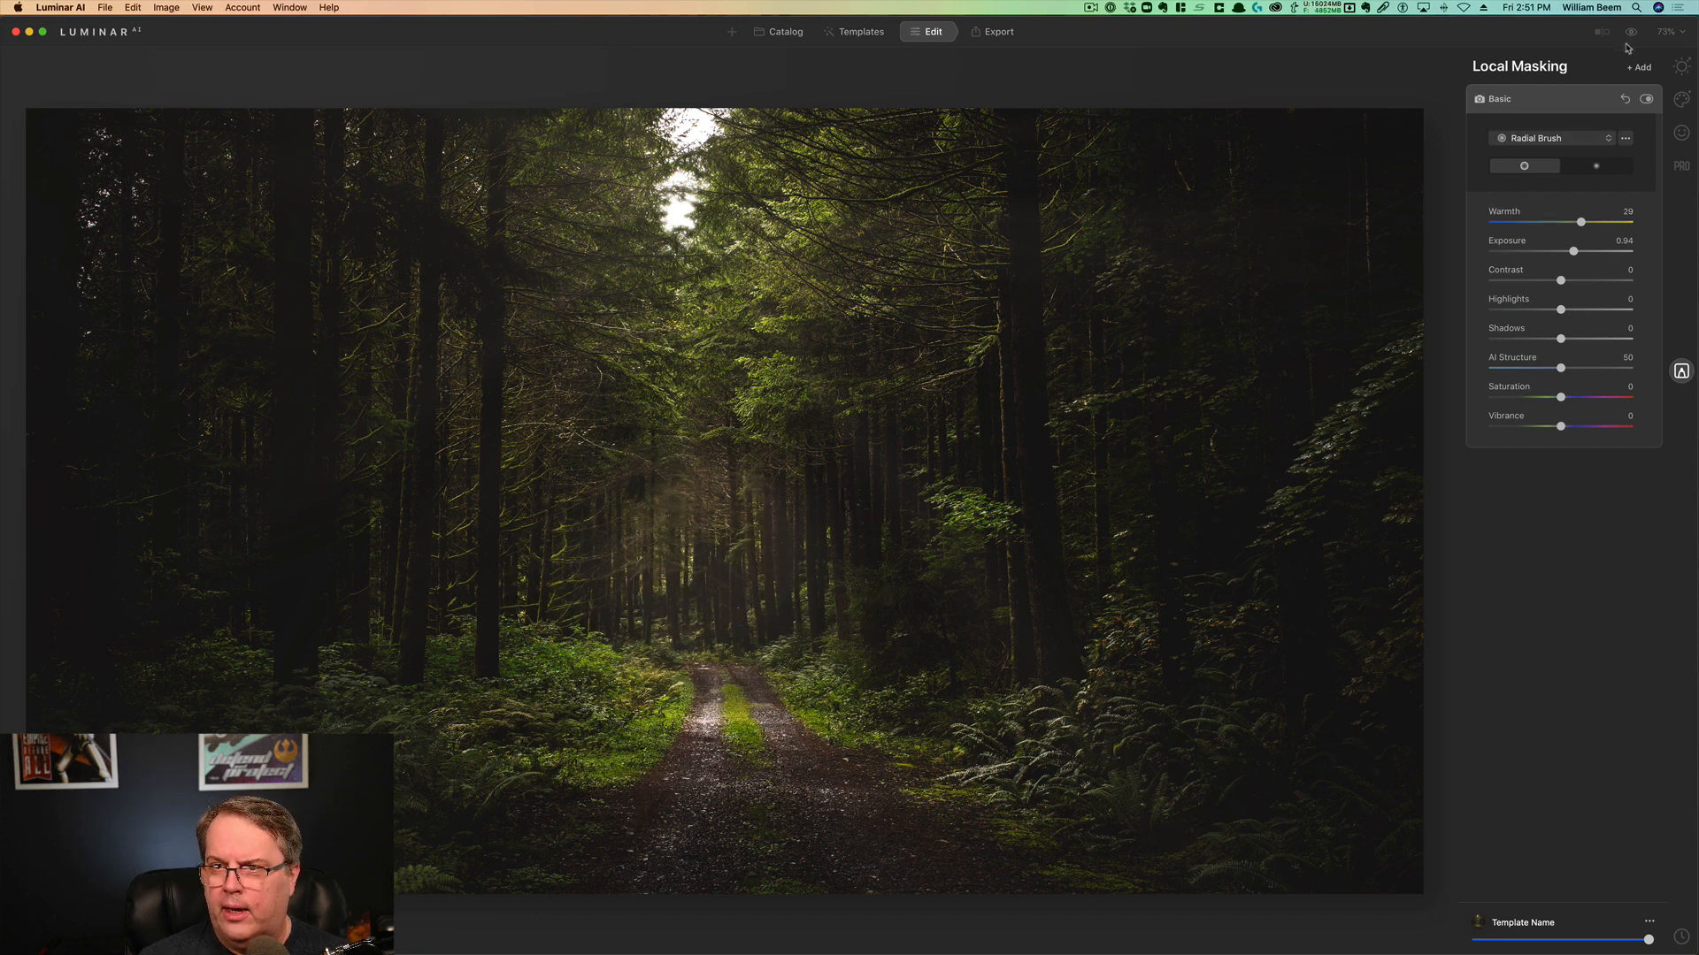
Add a second Basic mask with Exposure 1.17 and paint it over the whole road surface
click(1638, 68)
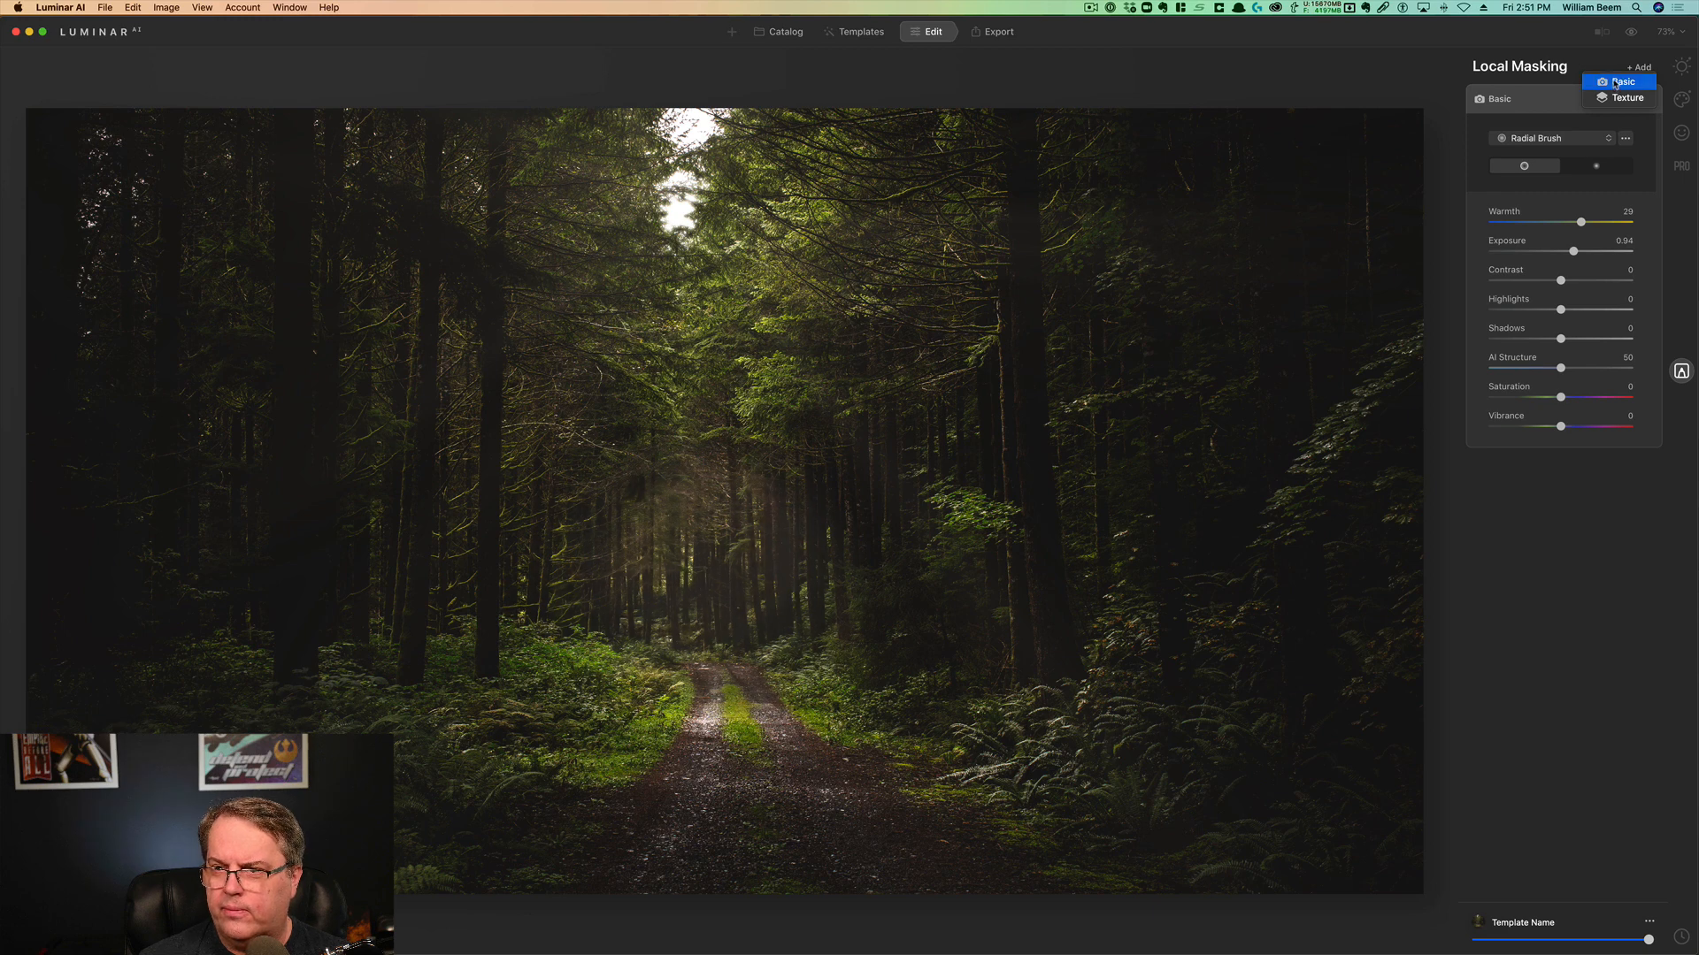
click(1615, 83)
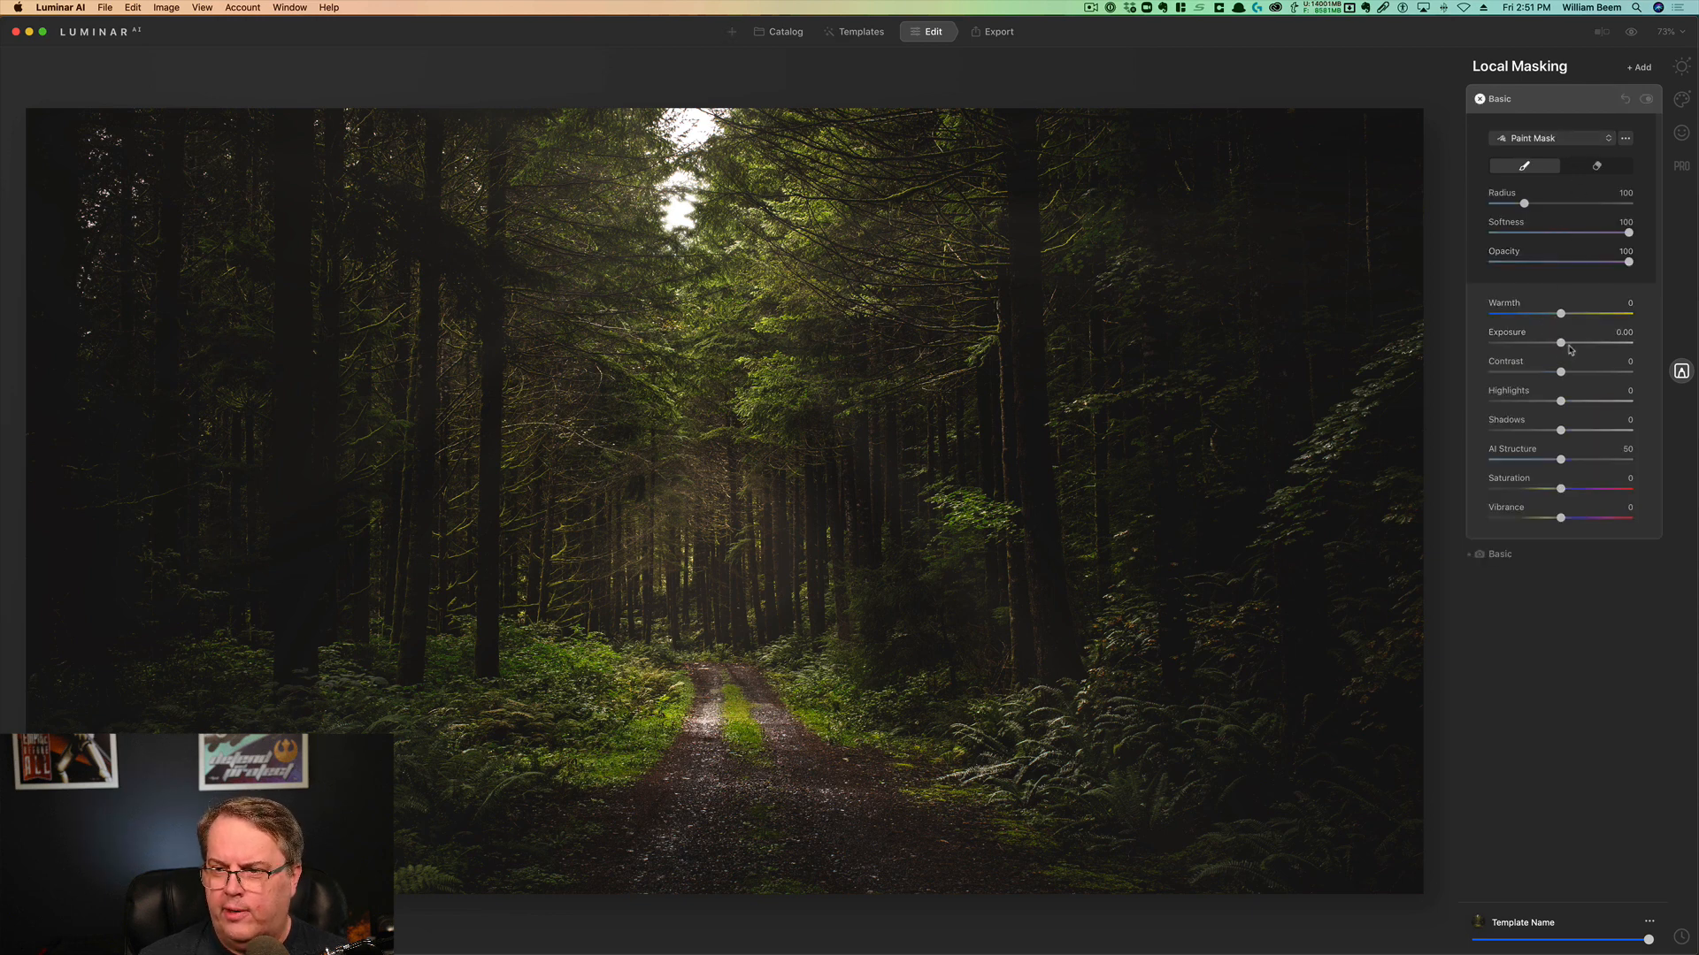
drag(1574, 347, 1583, 349)
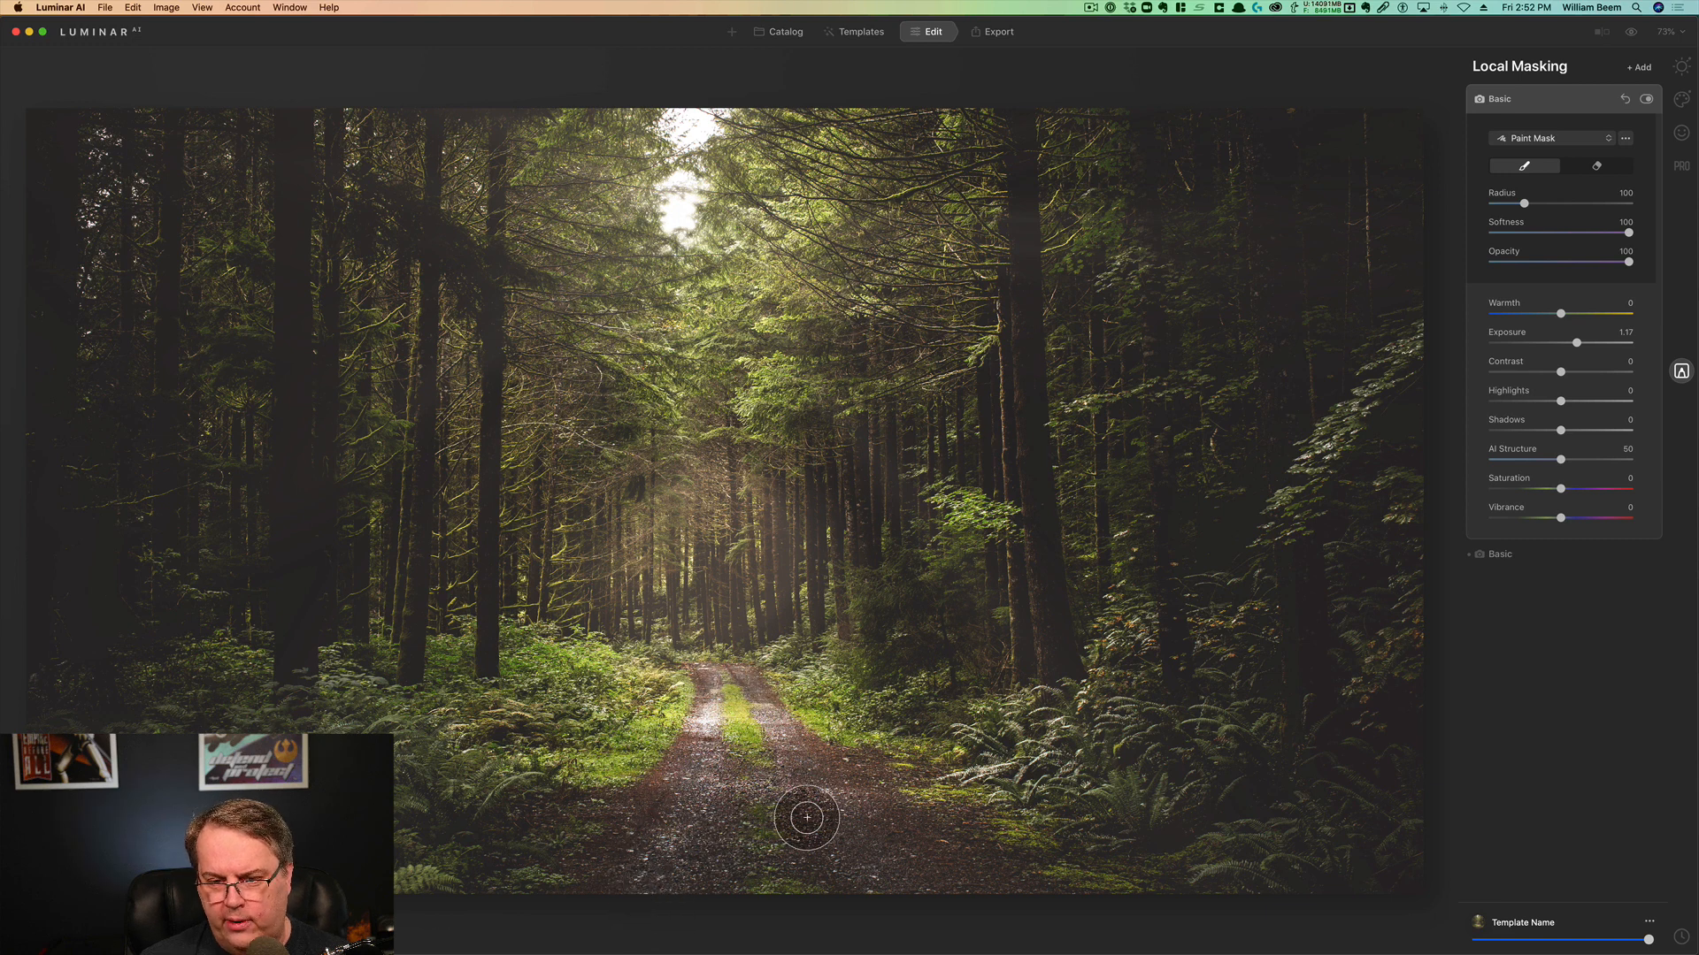
click(909, 879)
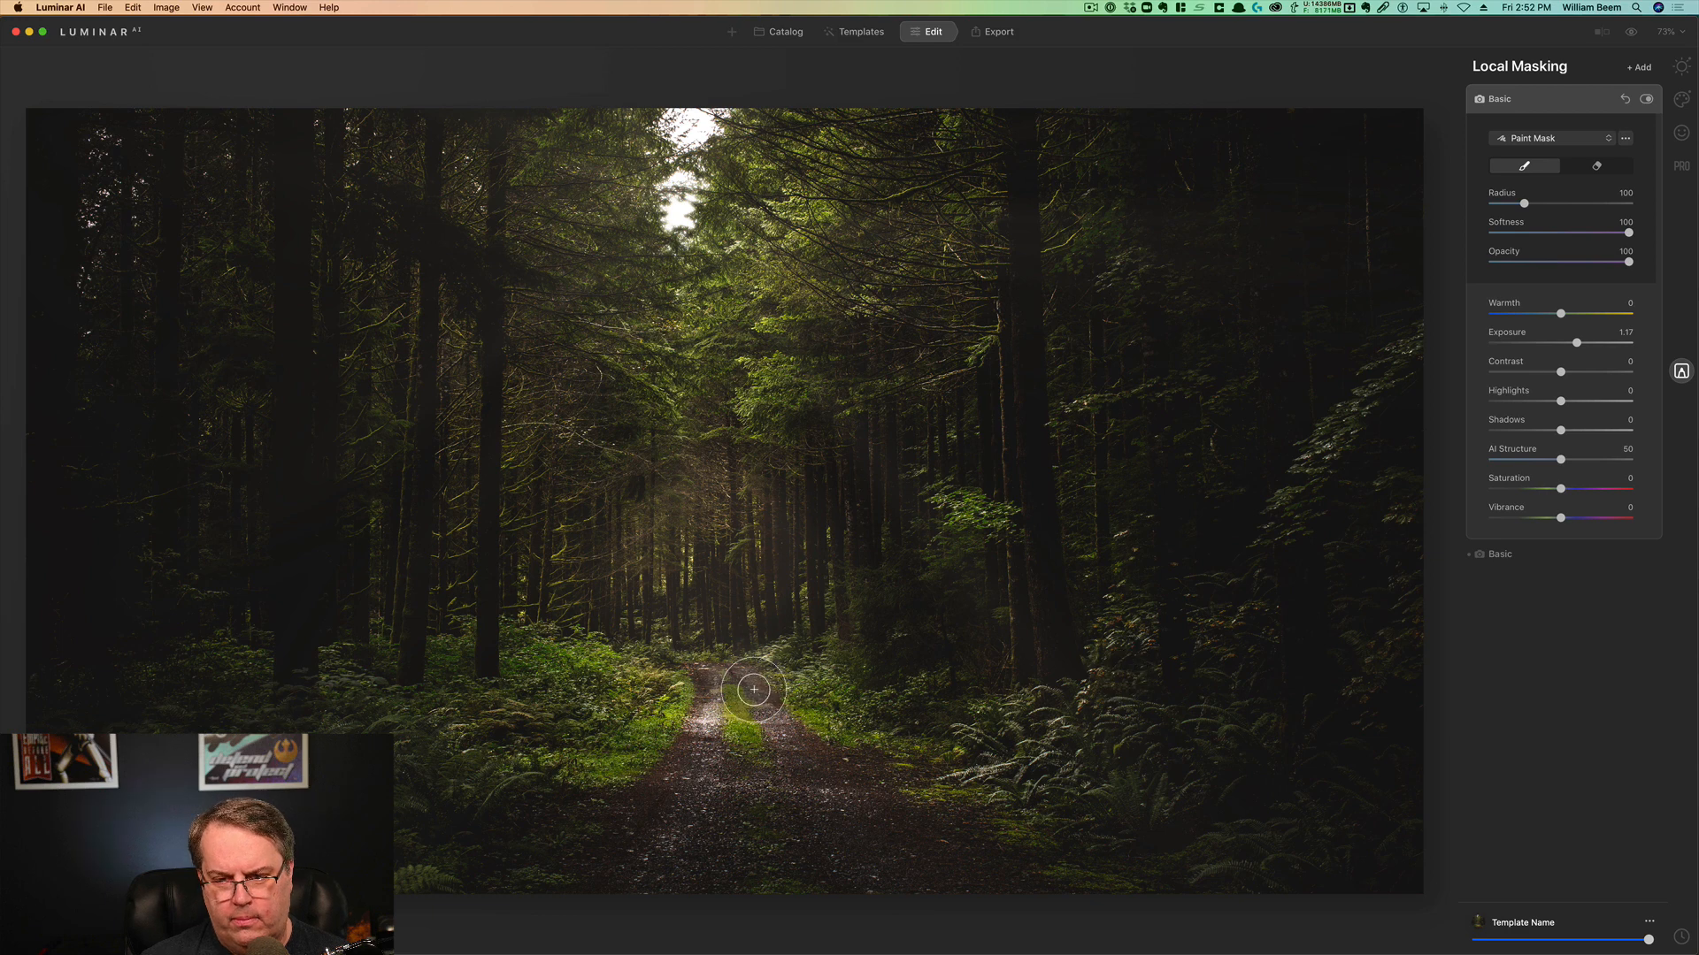
mouse_move(740, 689)
mouse_down()
mouse_move(689, 910)
mouse_move(799, 867)
mouse_move(765, 904)
mouse_up()
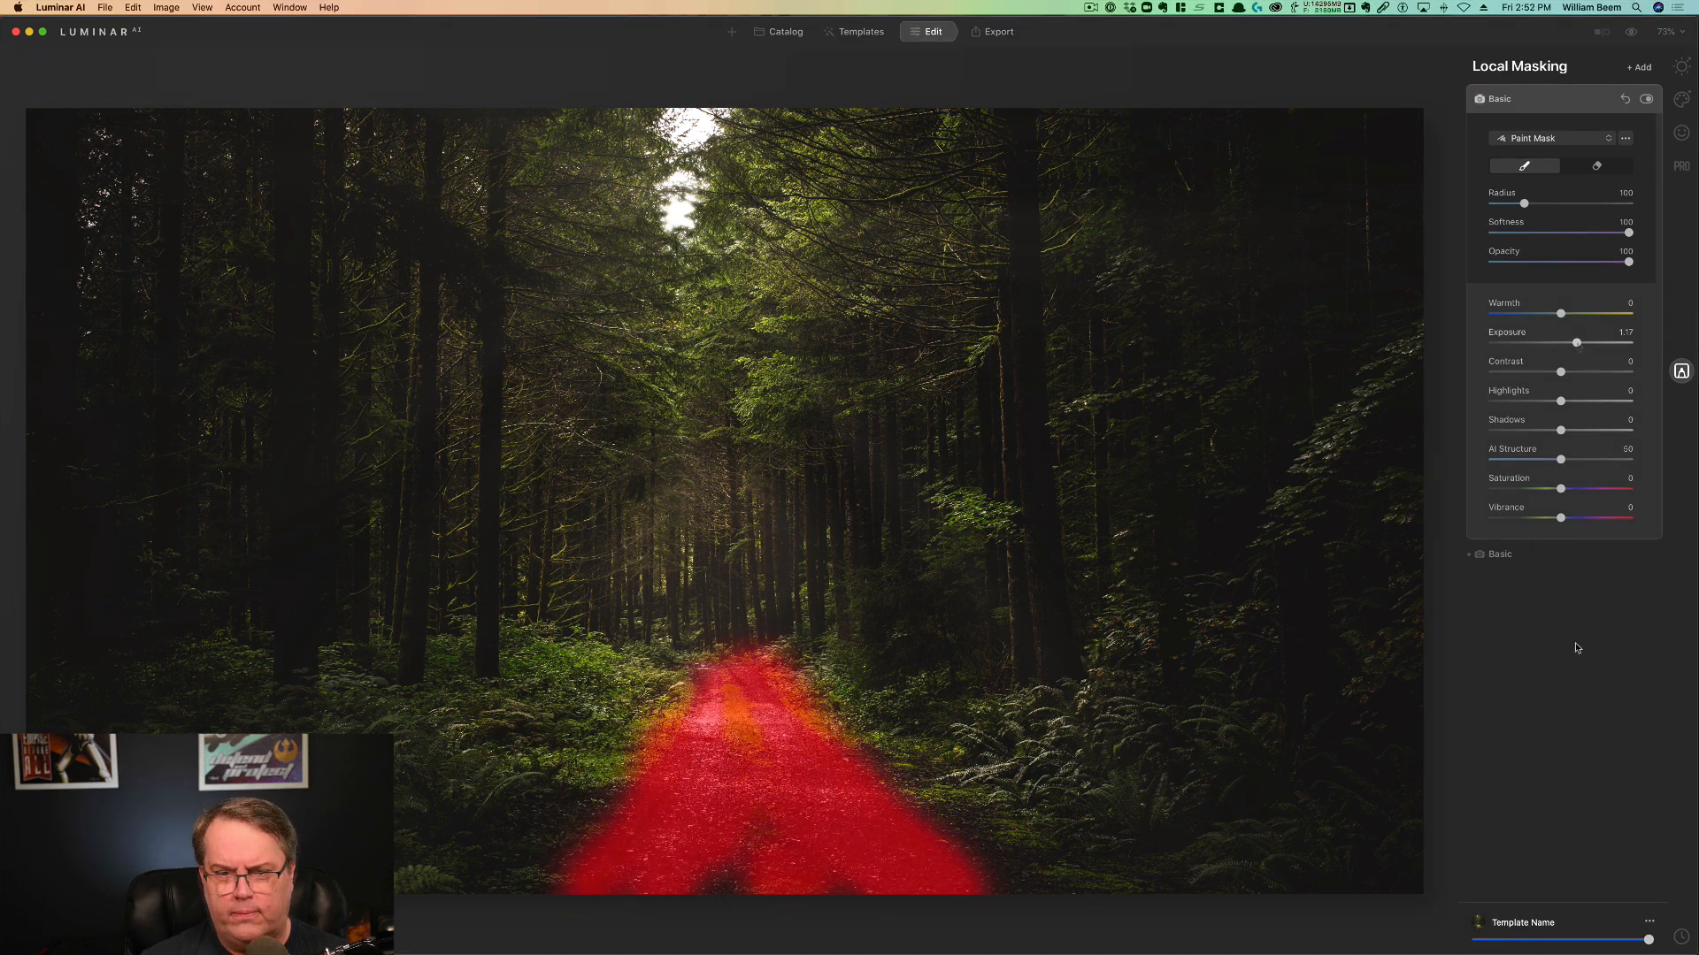
Set the Exposure to 0.69 for both the painted road mask and the earlier radial mask
drag(1577, 344, 1573, 345)
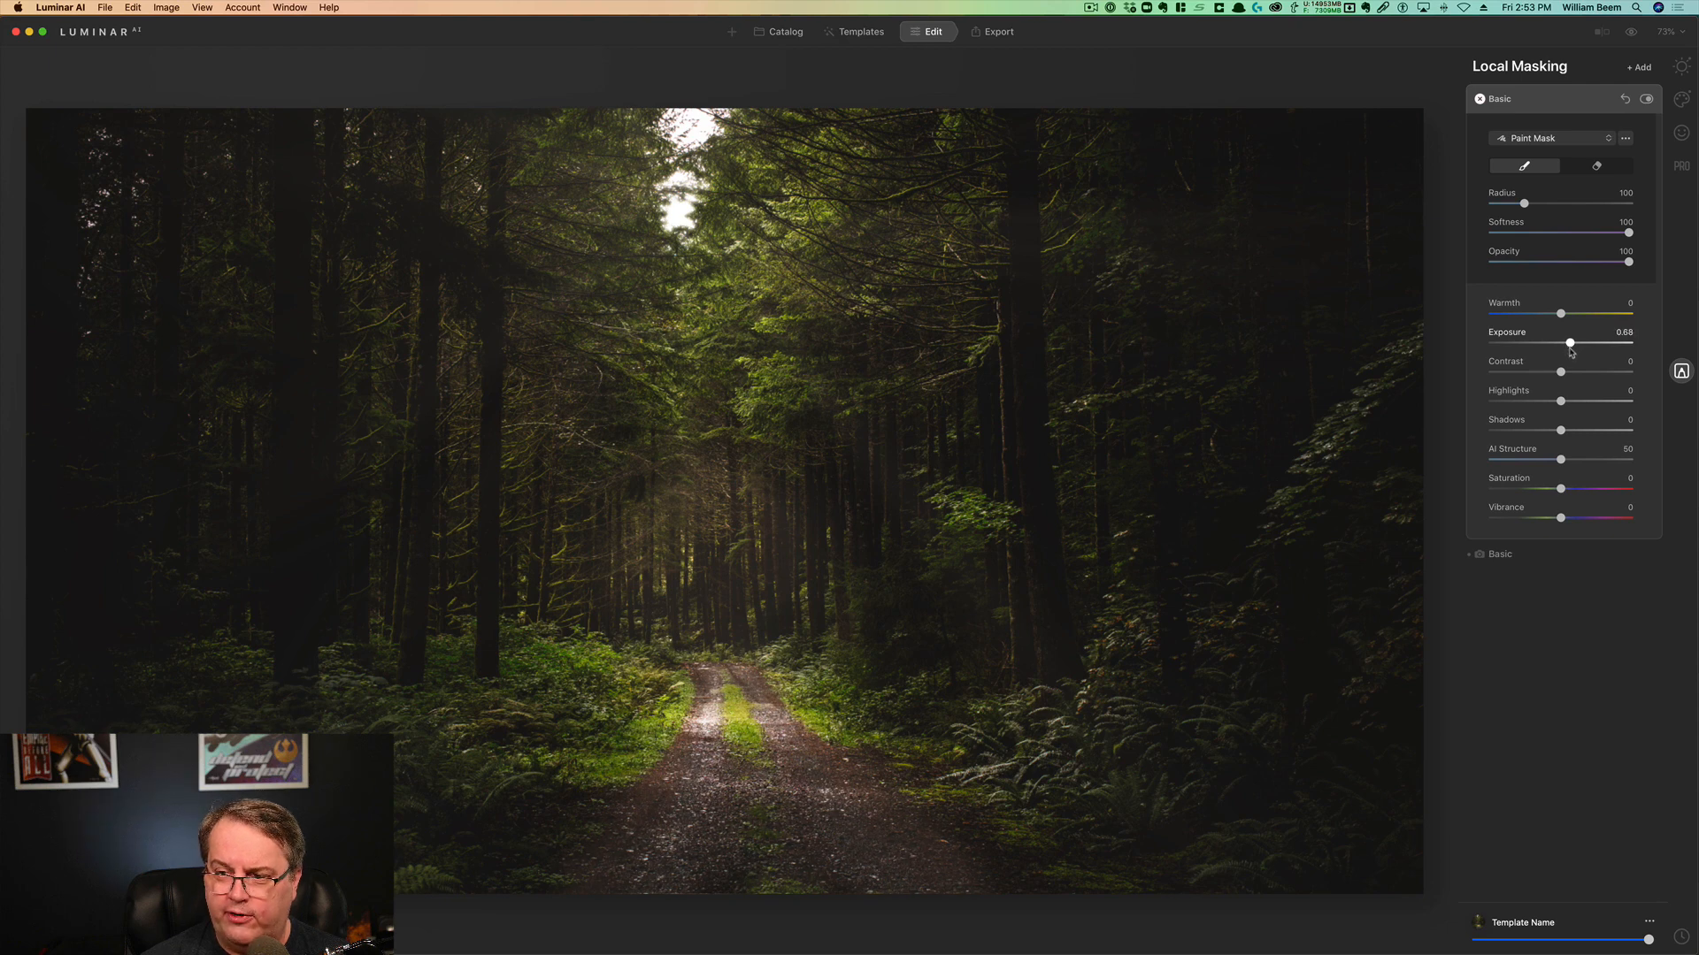
drag(1570, 350, 1570, 349)
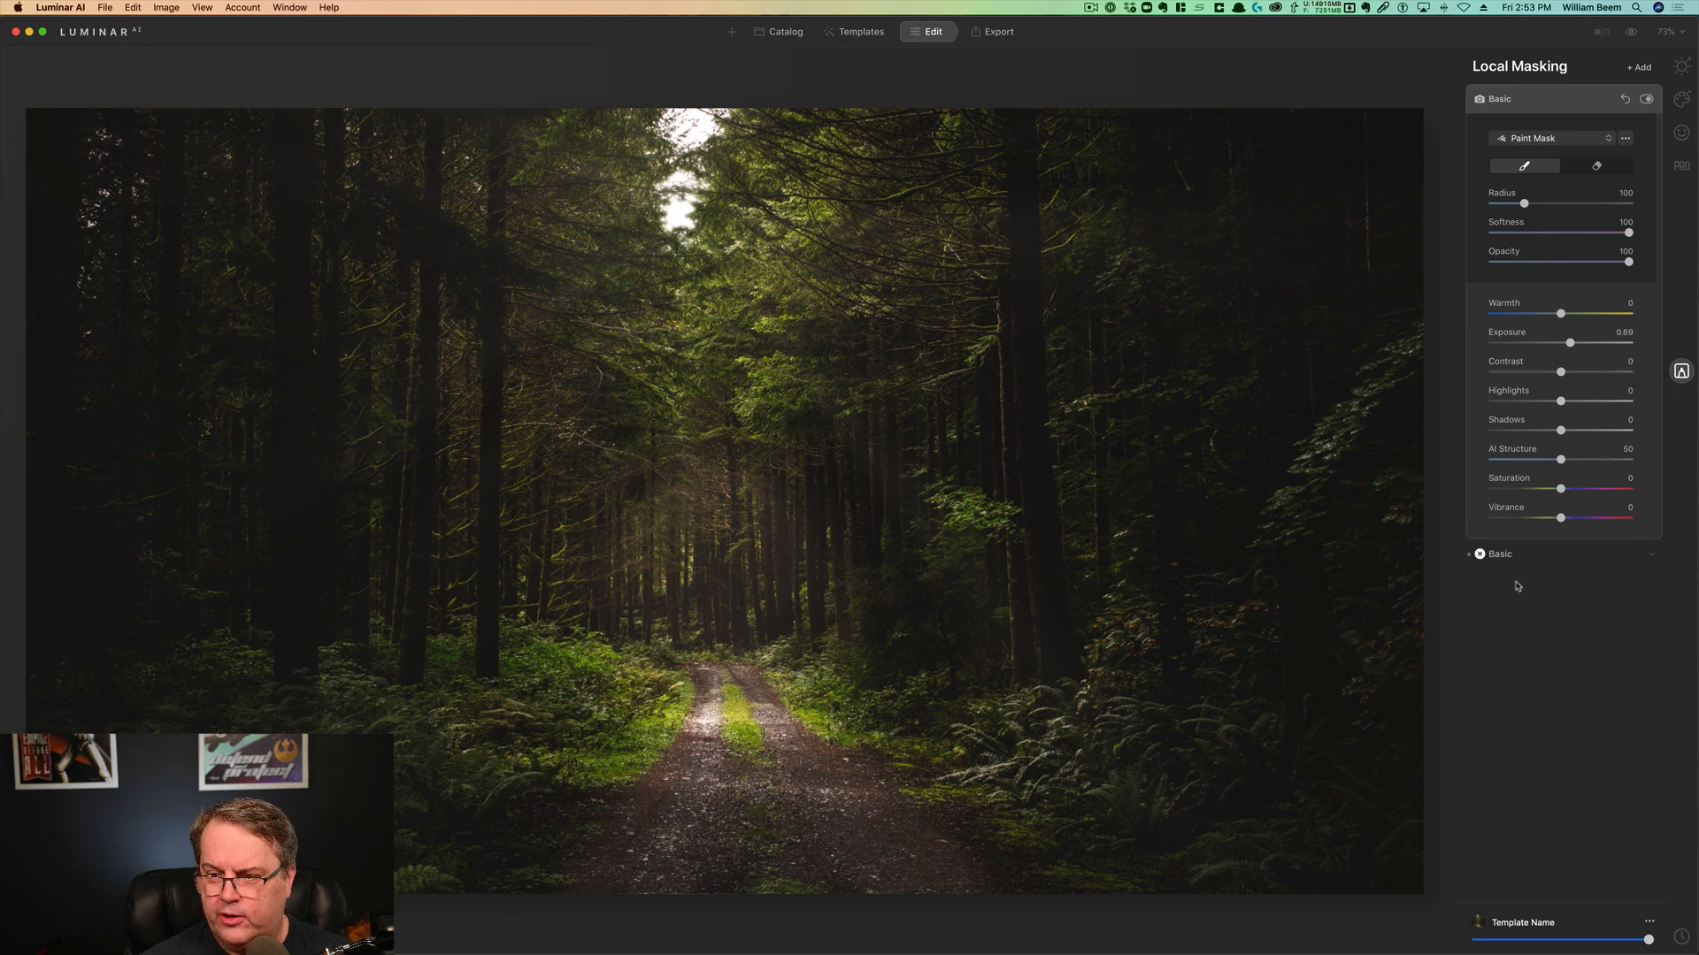
click(1623, 569)
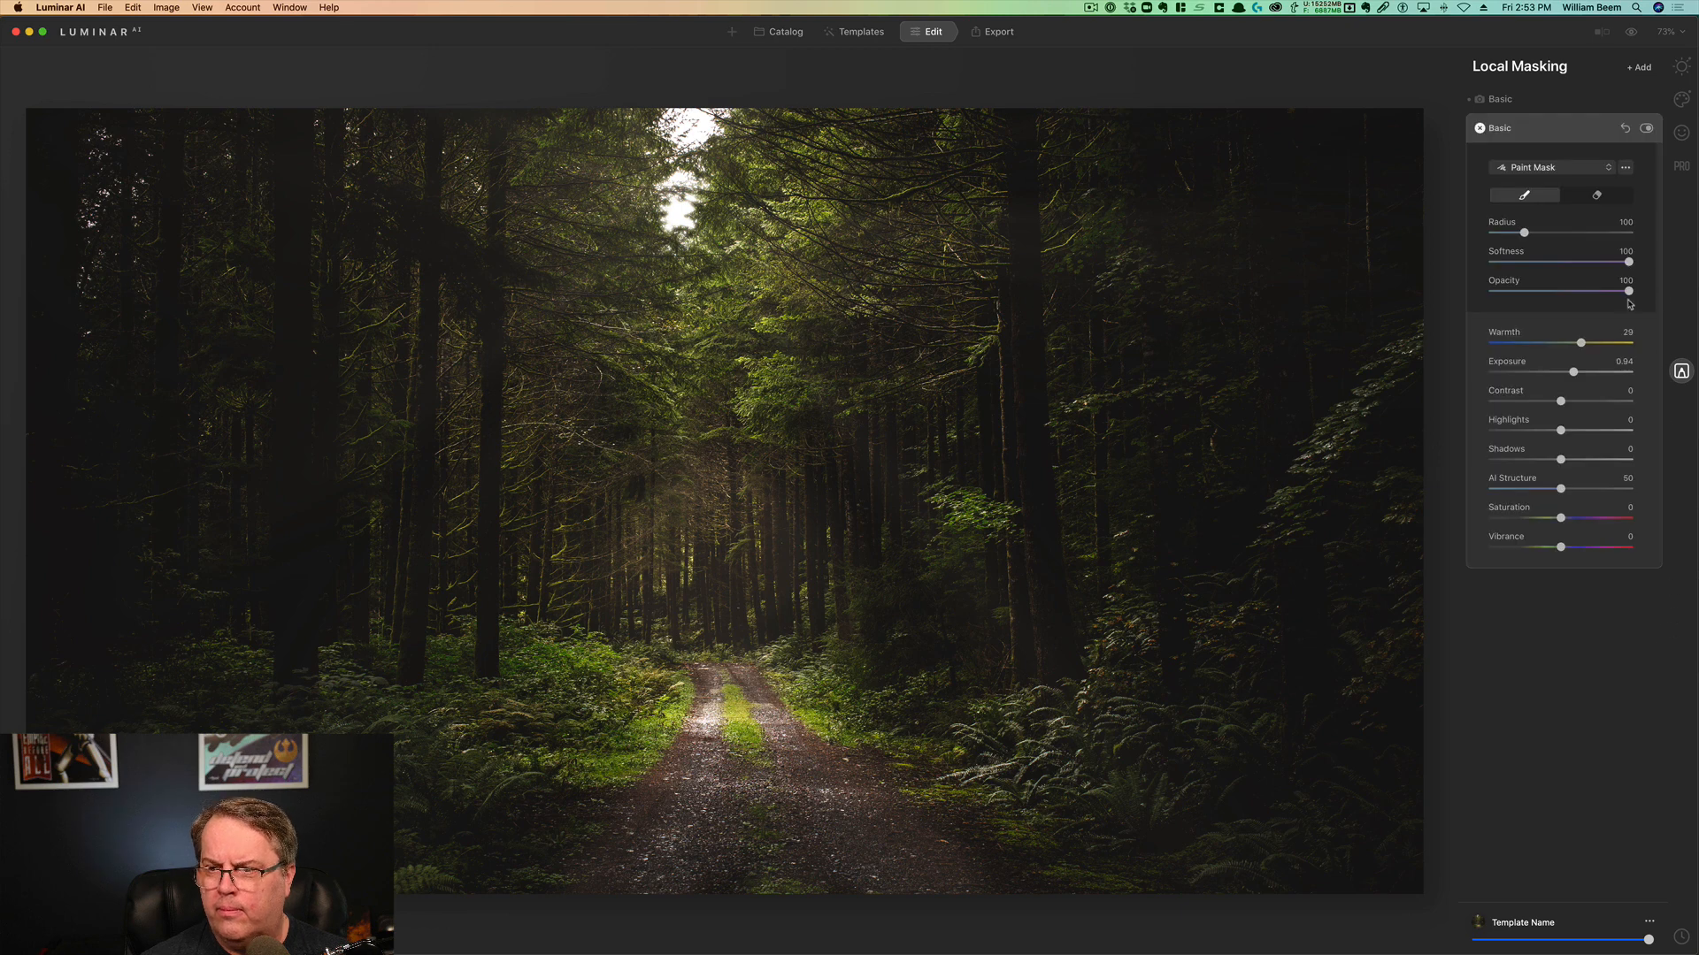
drag(1574, 373, 1572, 373)
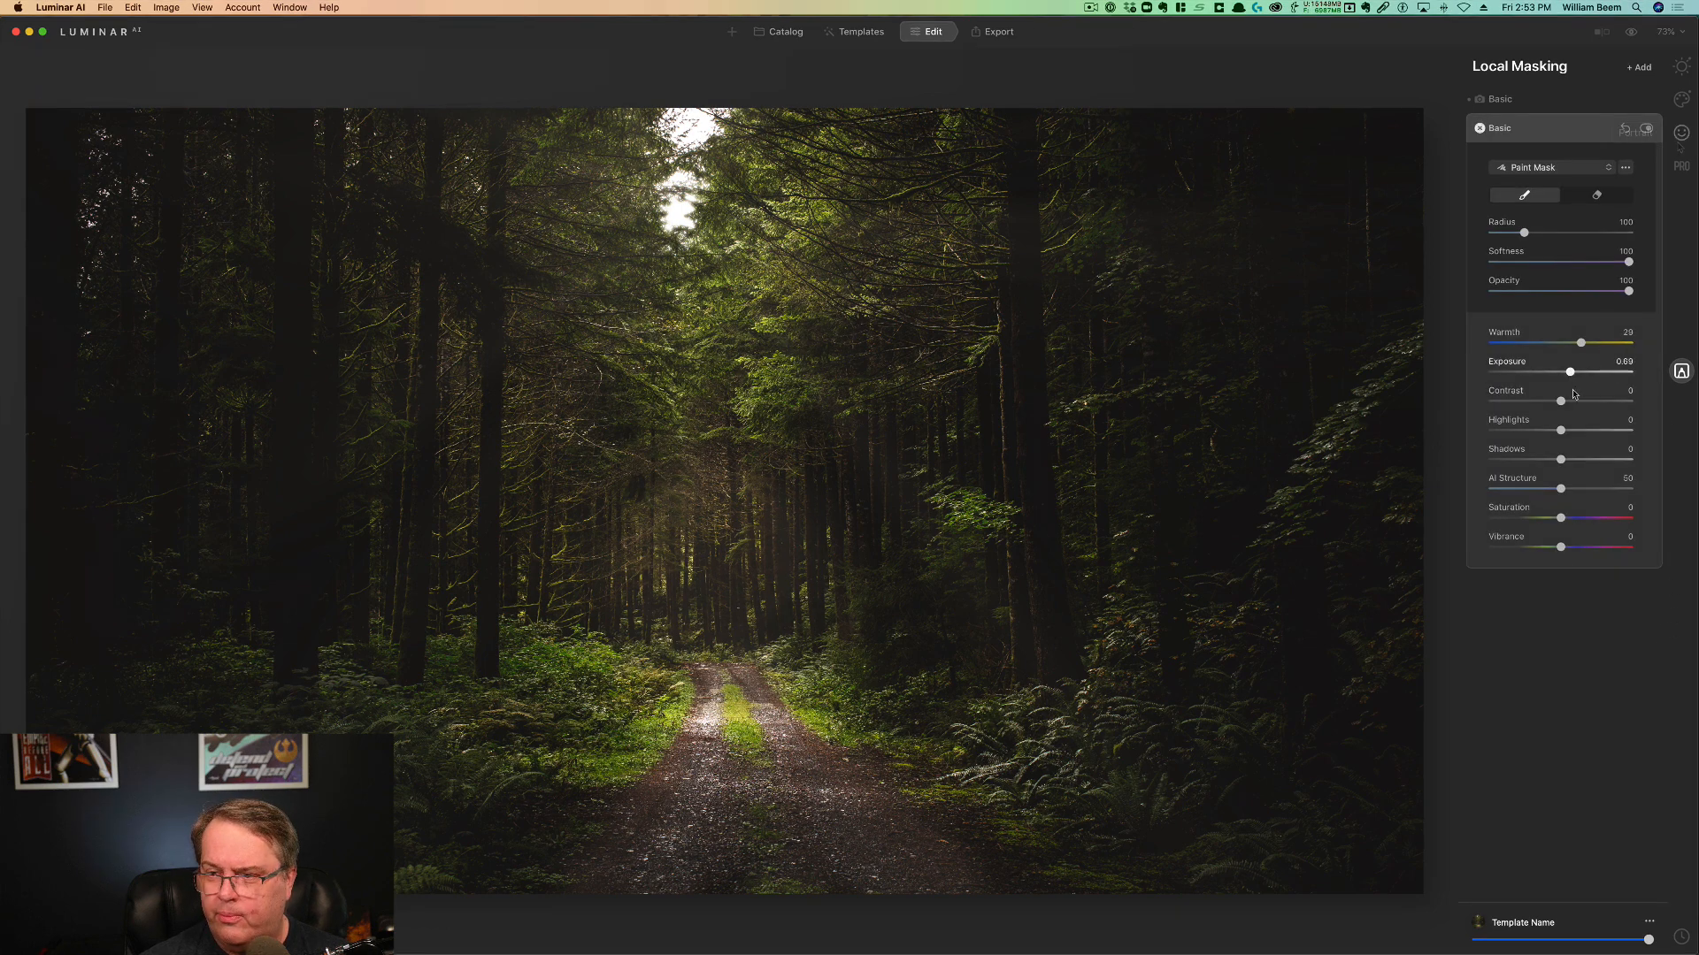
Apply the Mystical effect with Amount 22, Shadows 46 and Warmth 18, and compare the photo with its original
click(1682, 99)
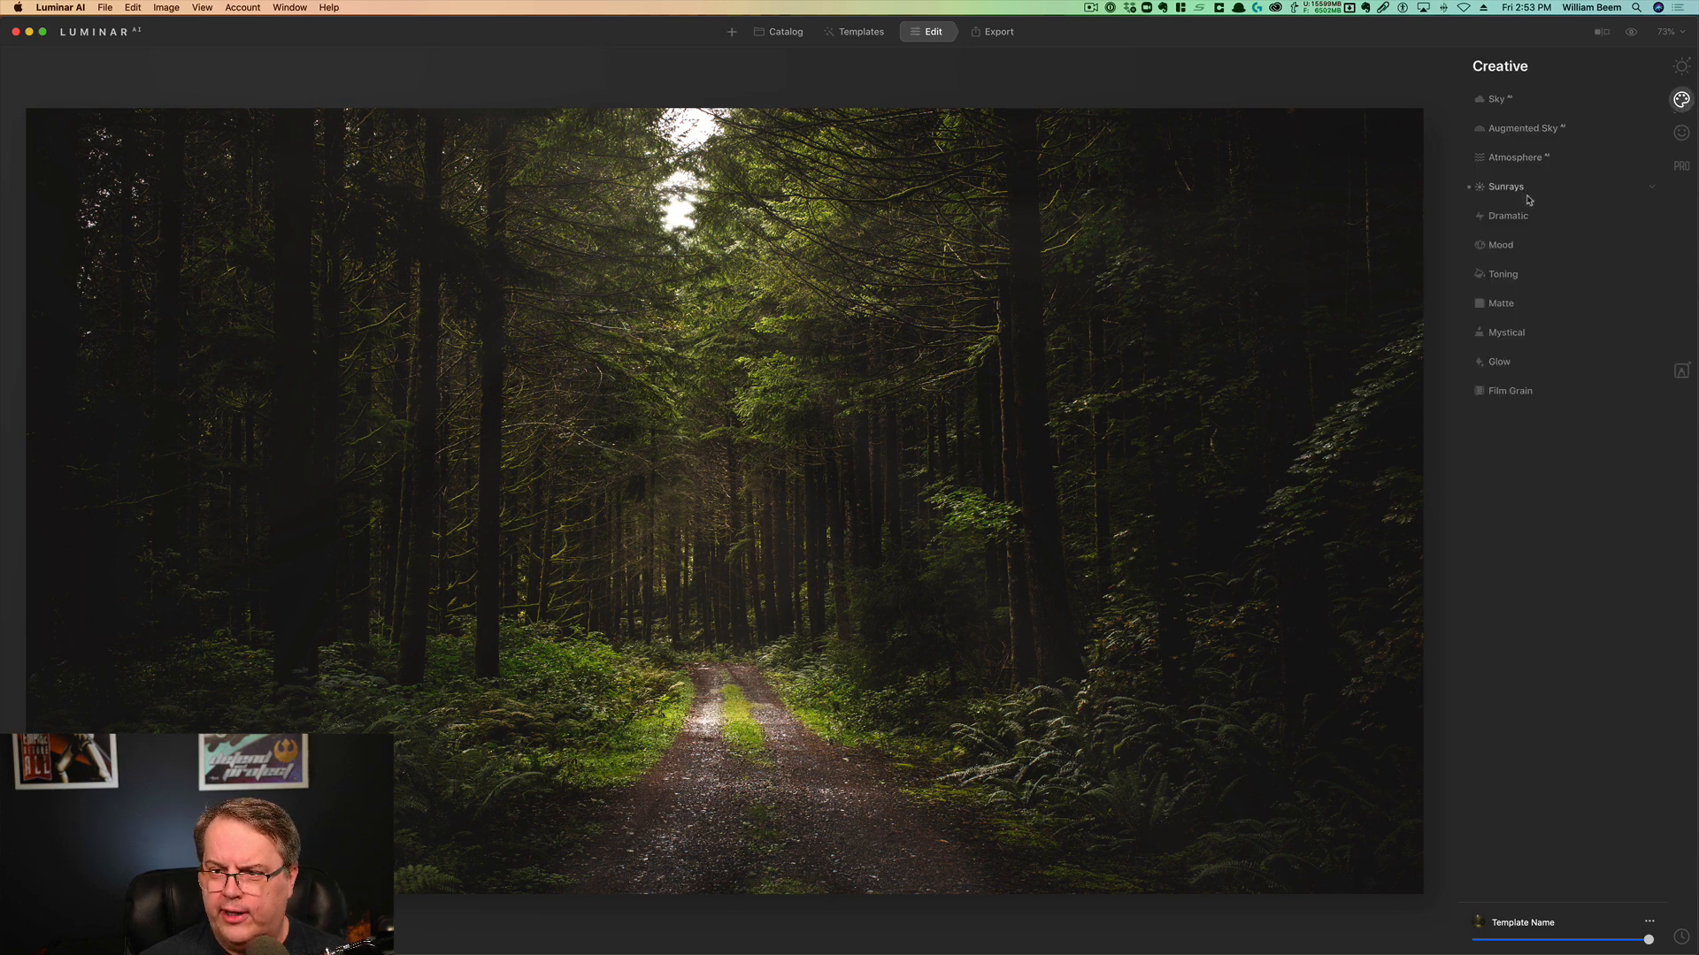
click(1515, 334)
drag(1490, 378, 1522, 380)
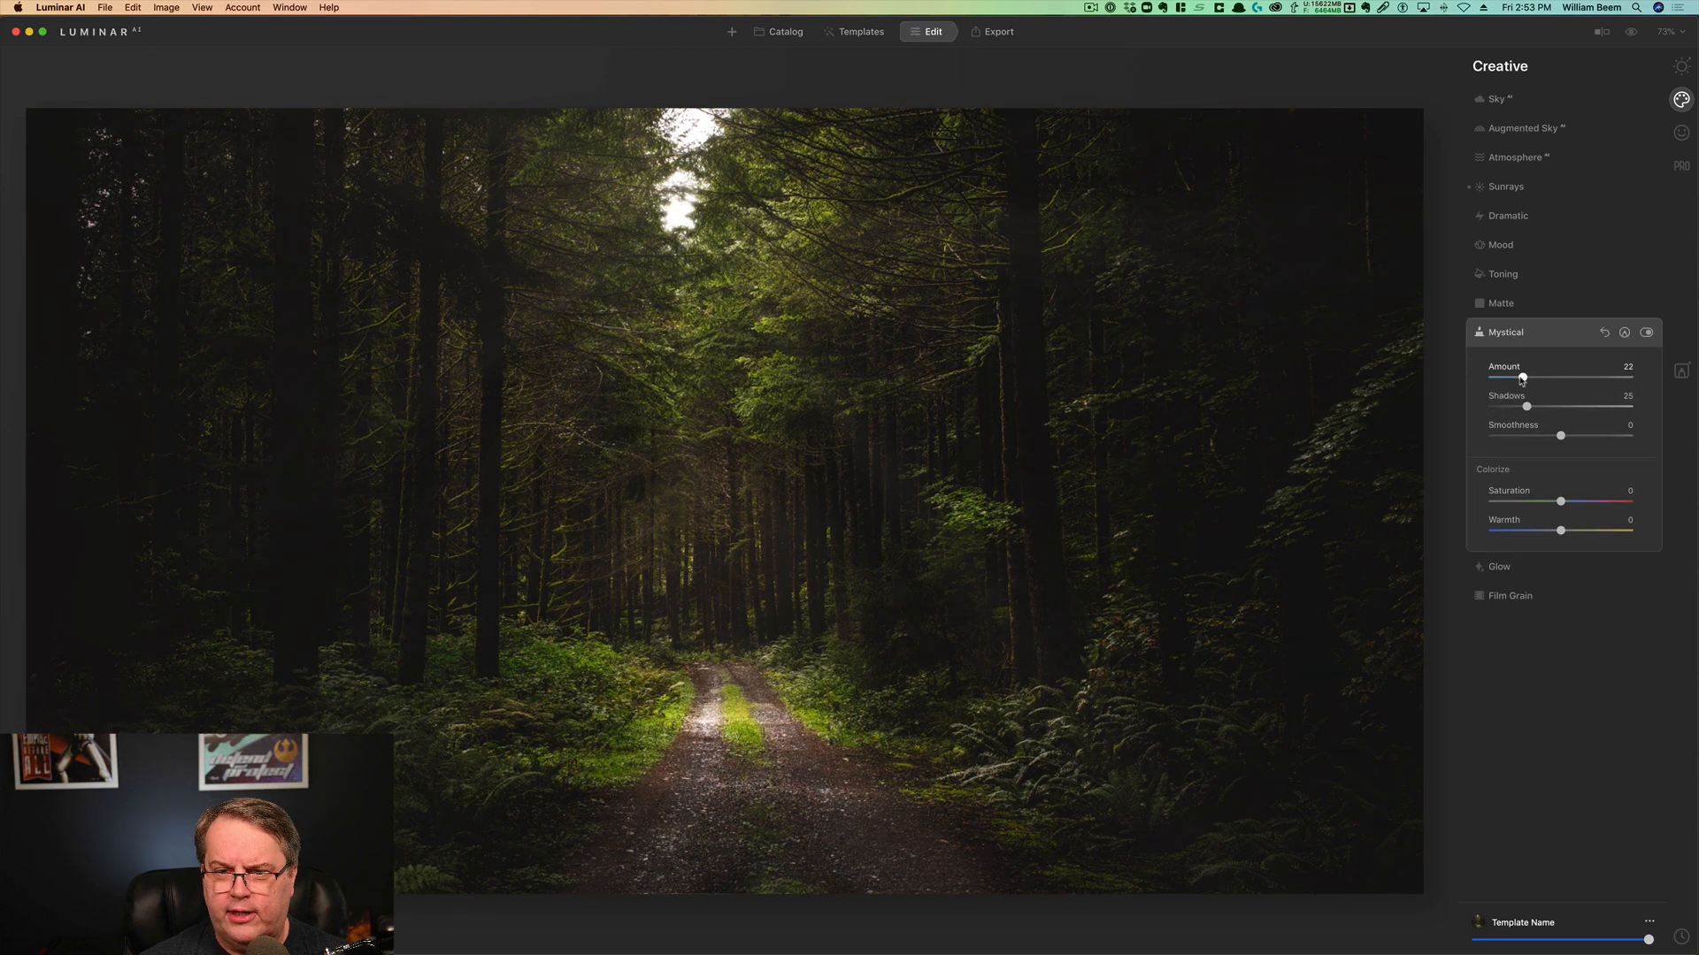
drag(1526, 407, 1557, 416)
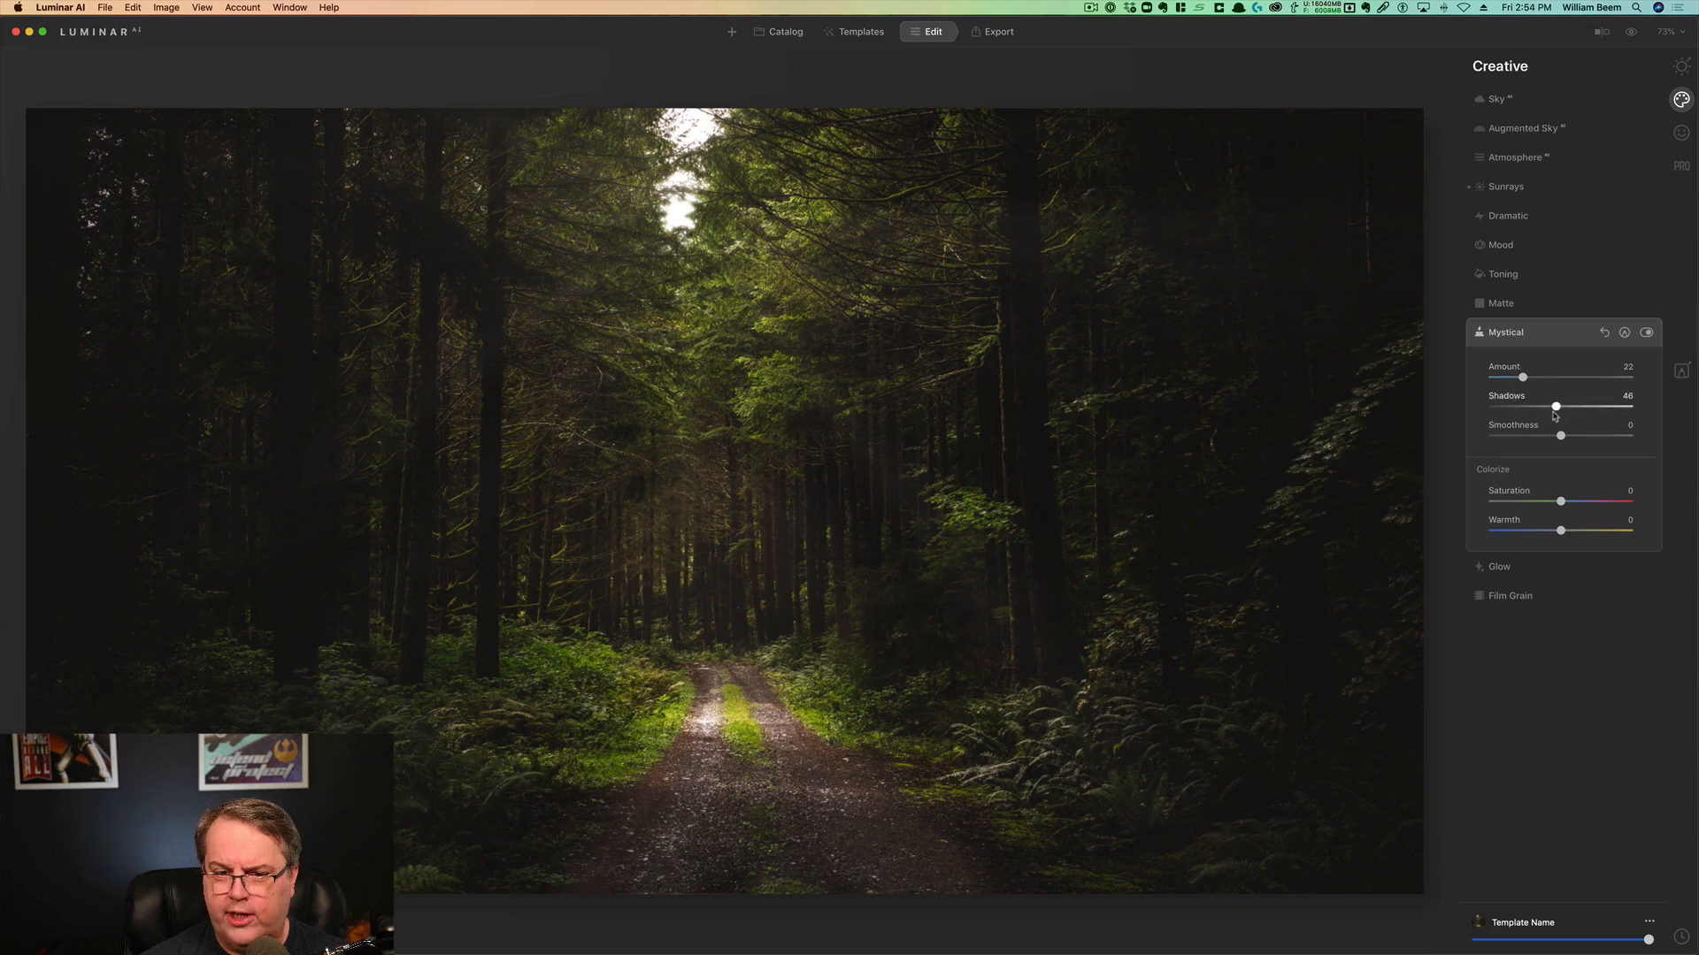
click(1574, 530)
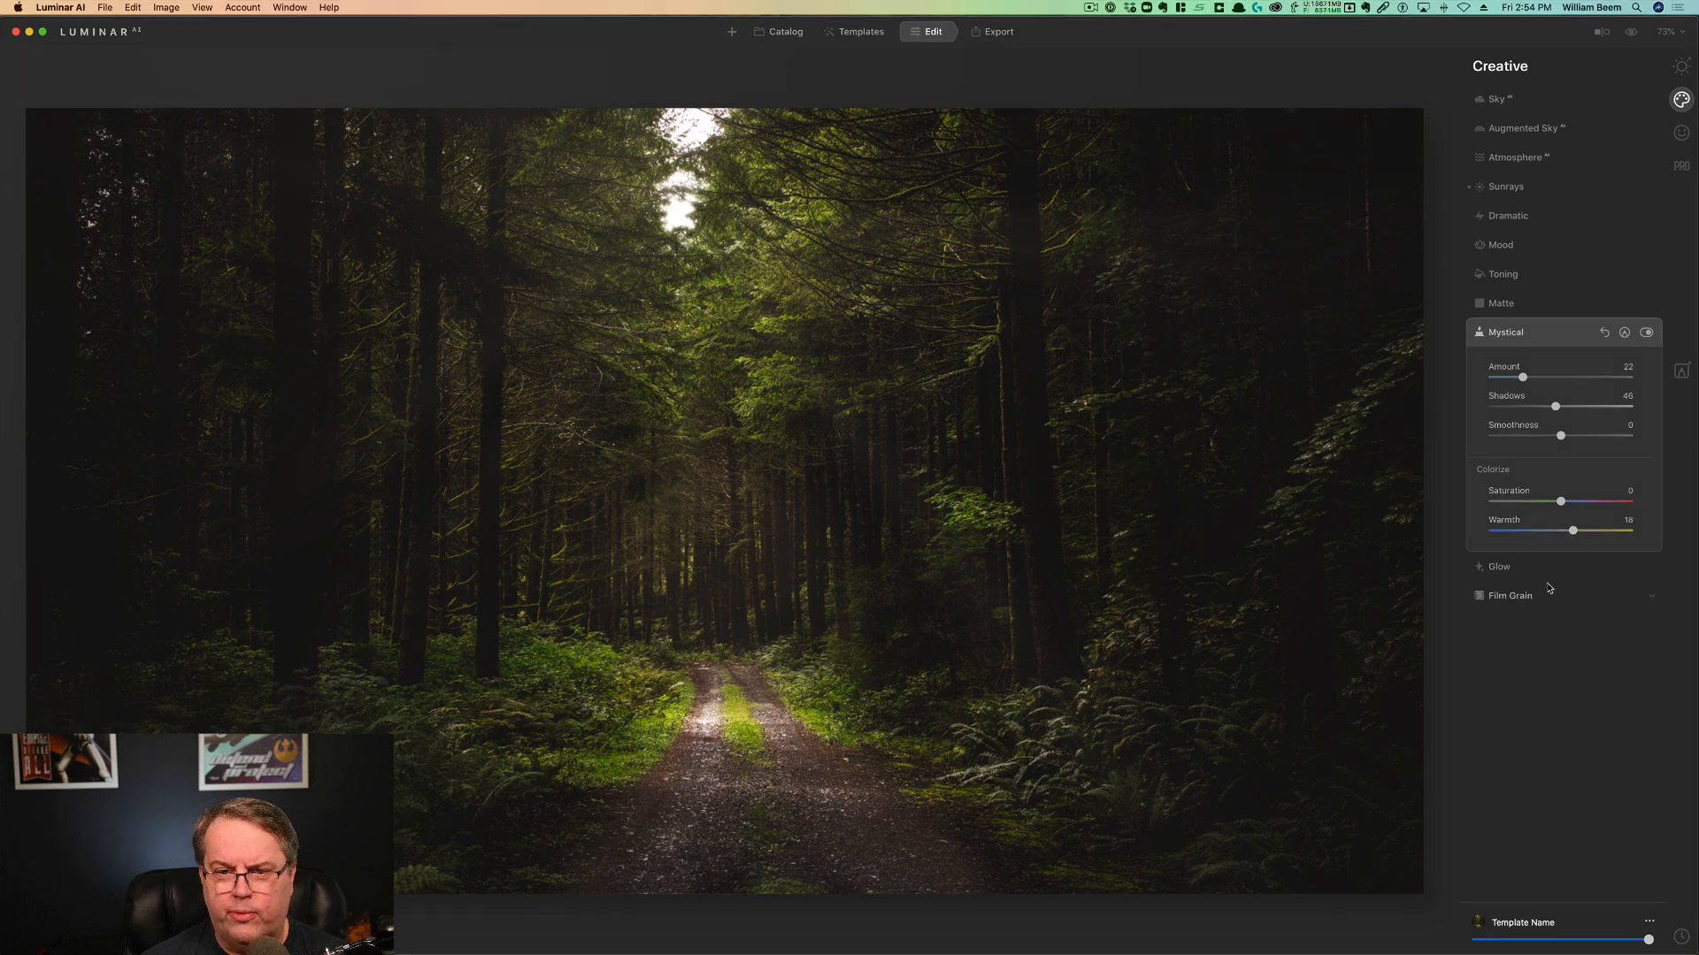
click(1630, 33)
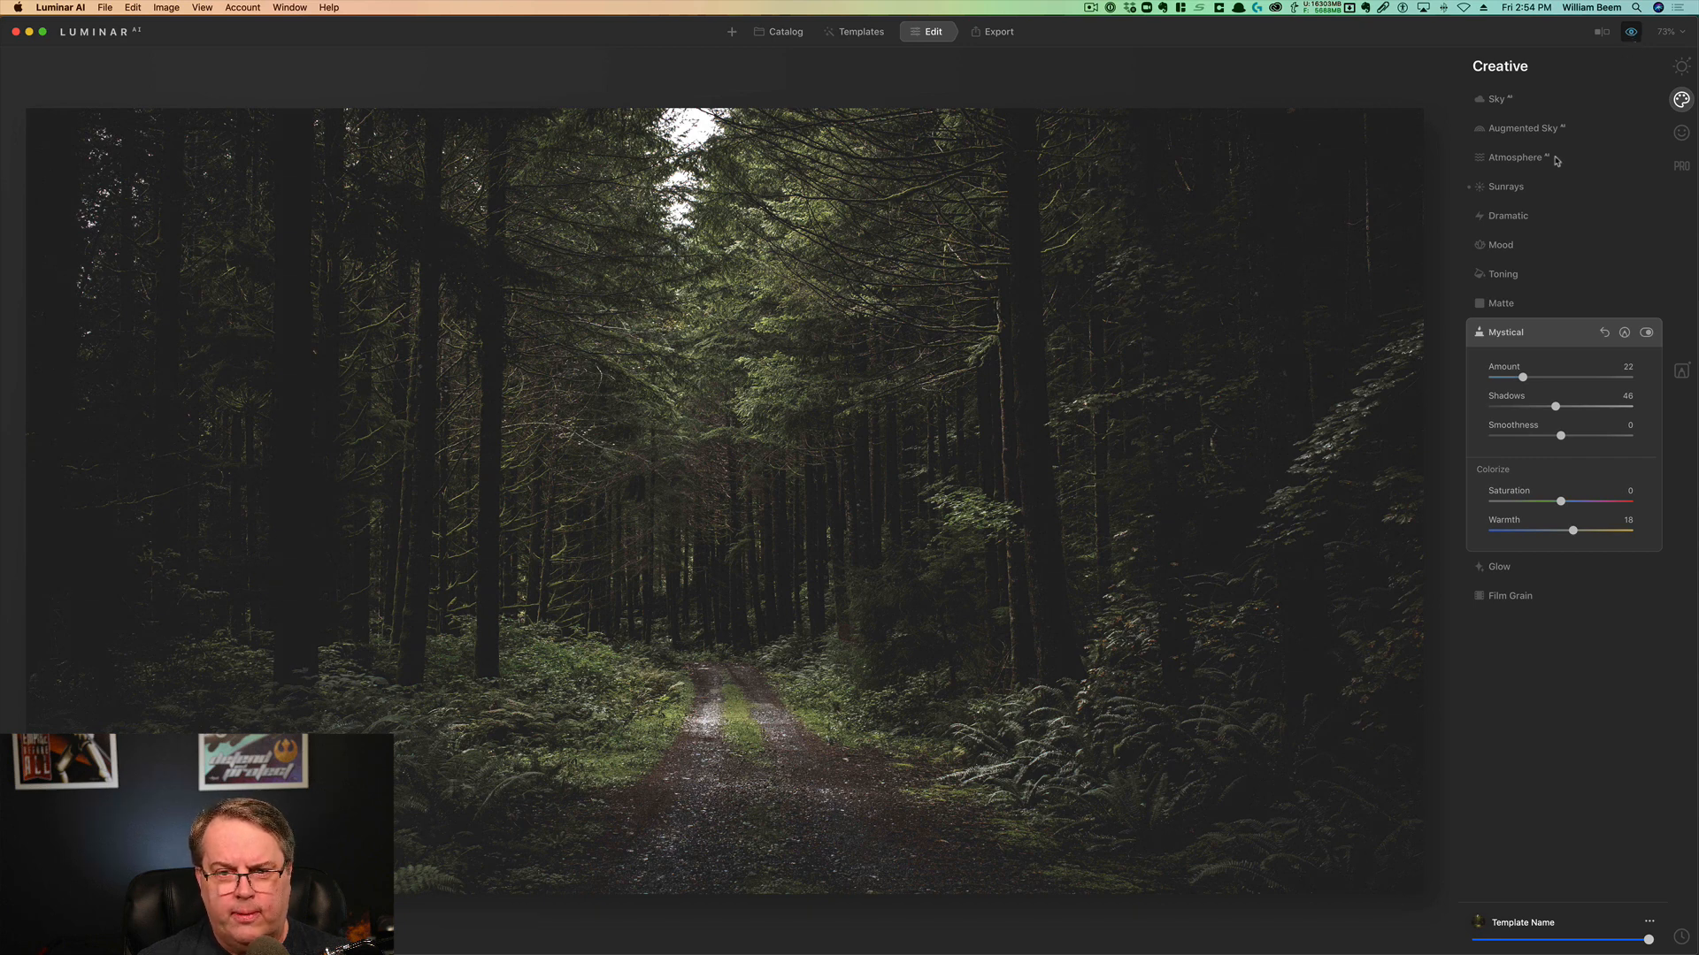
click(1631, 34)
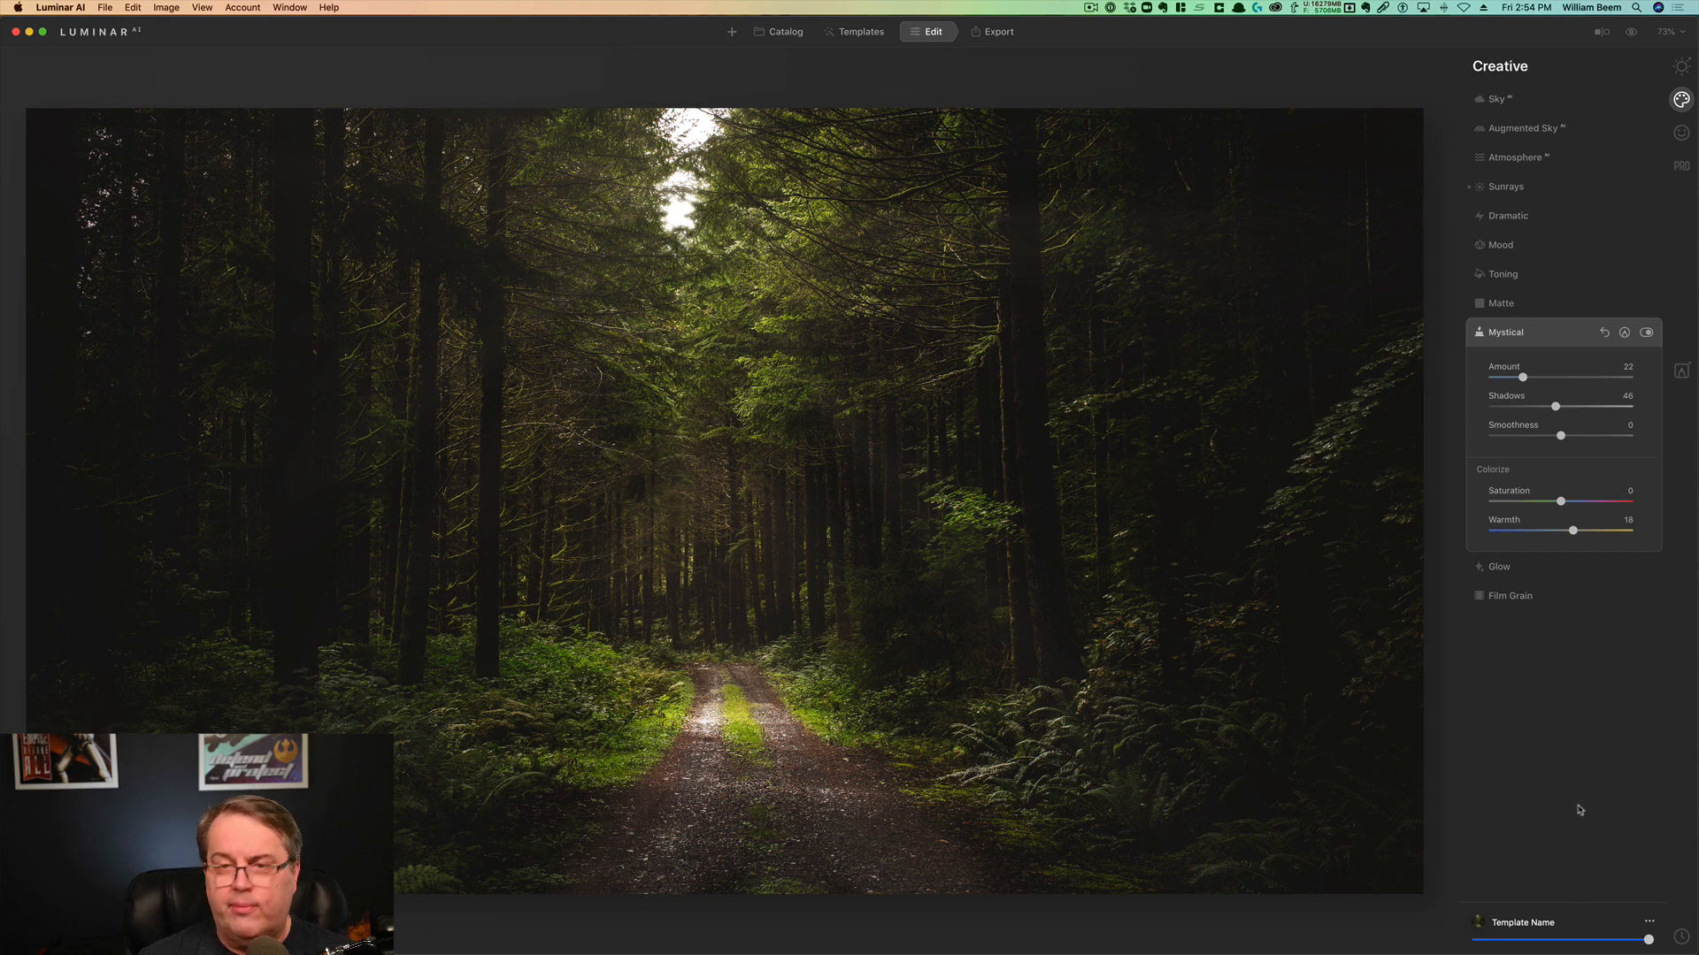
Examine the template's Save and Reset Adjustments options and its overall strength control
click(1650, 924)
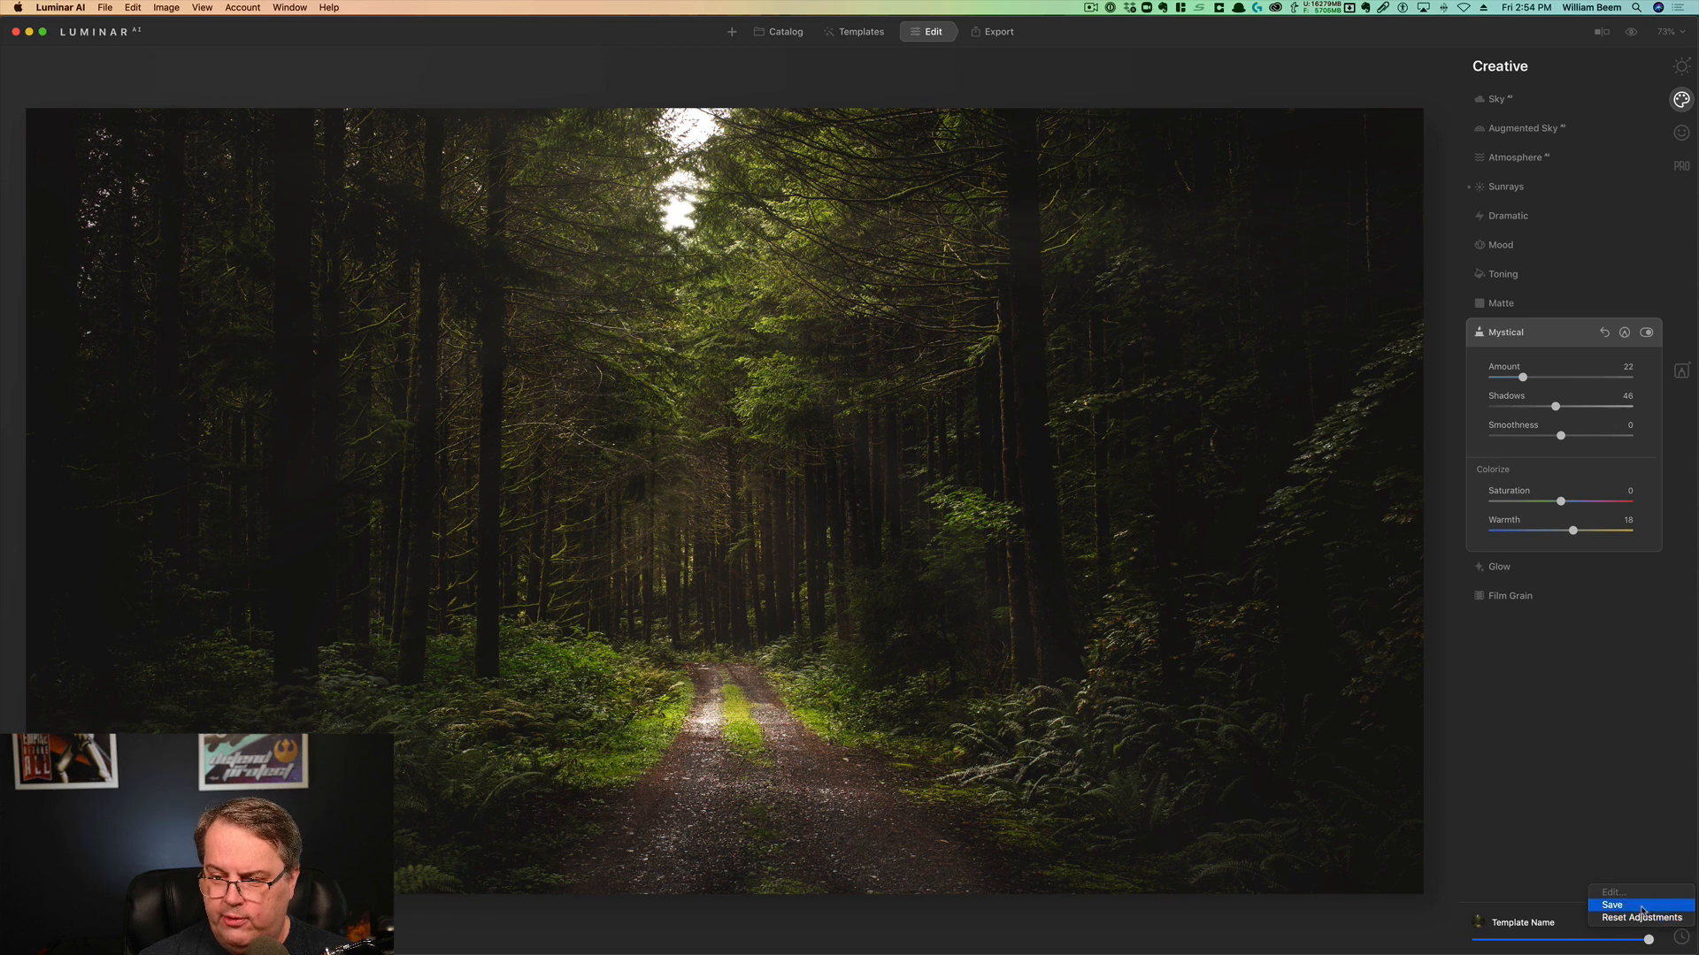
click(1641, 912)
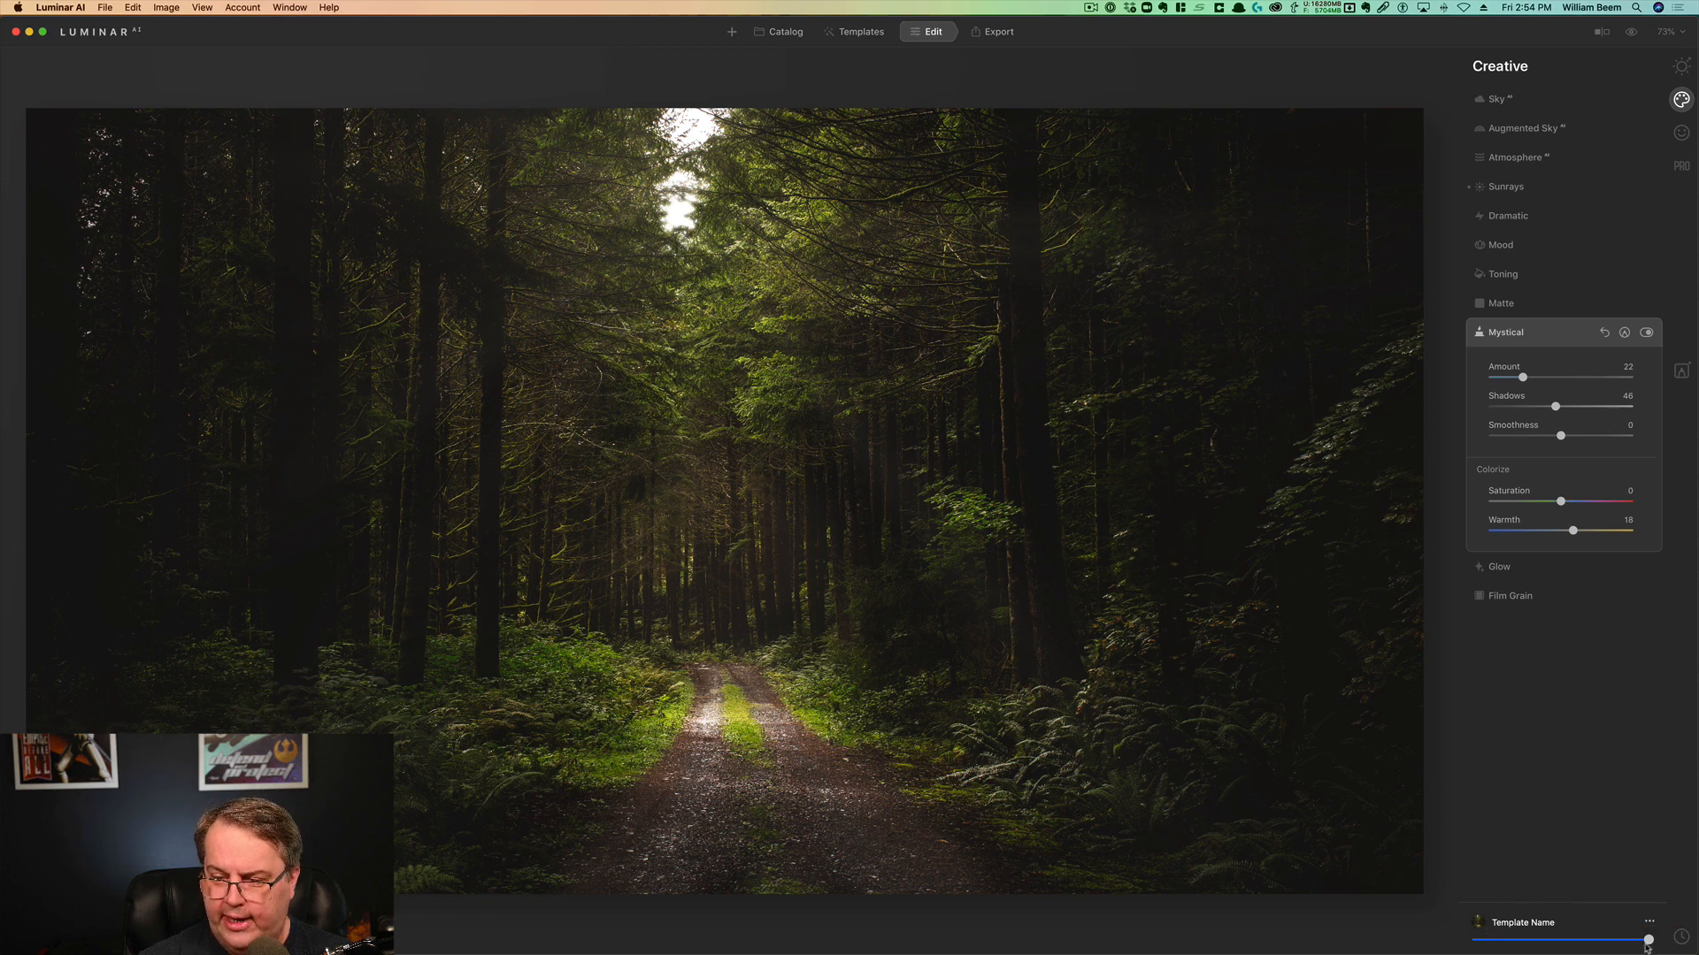
mouse_move(1646, 946)
mouse_down()
mouse_move(1542, 944)
mouse_move(1664, 951)
mouse_up()
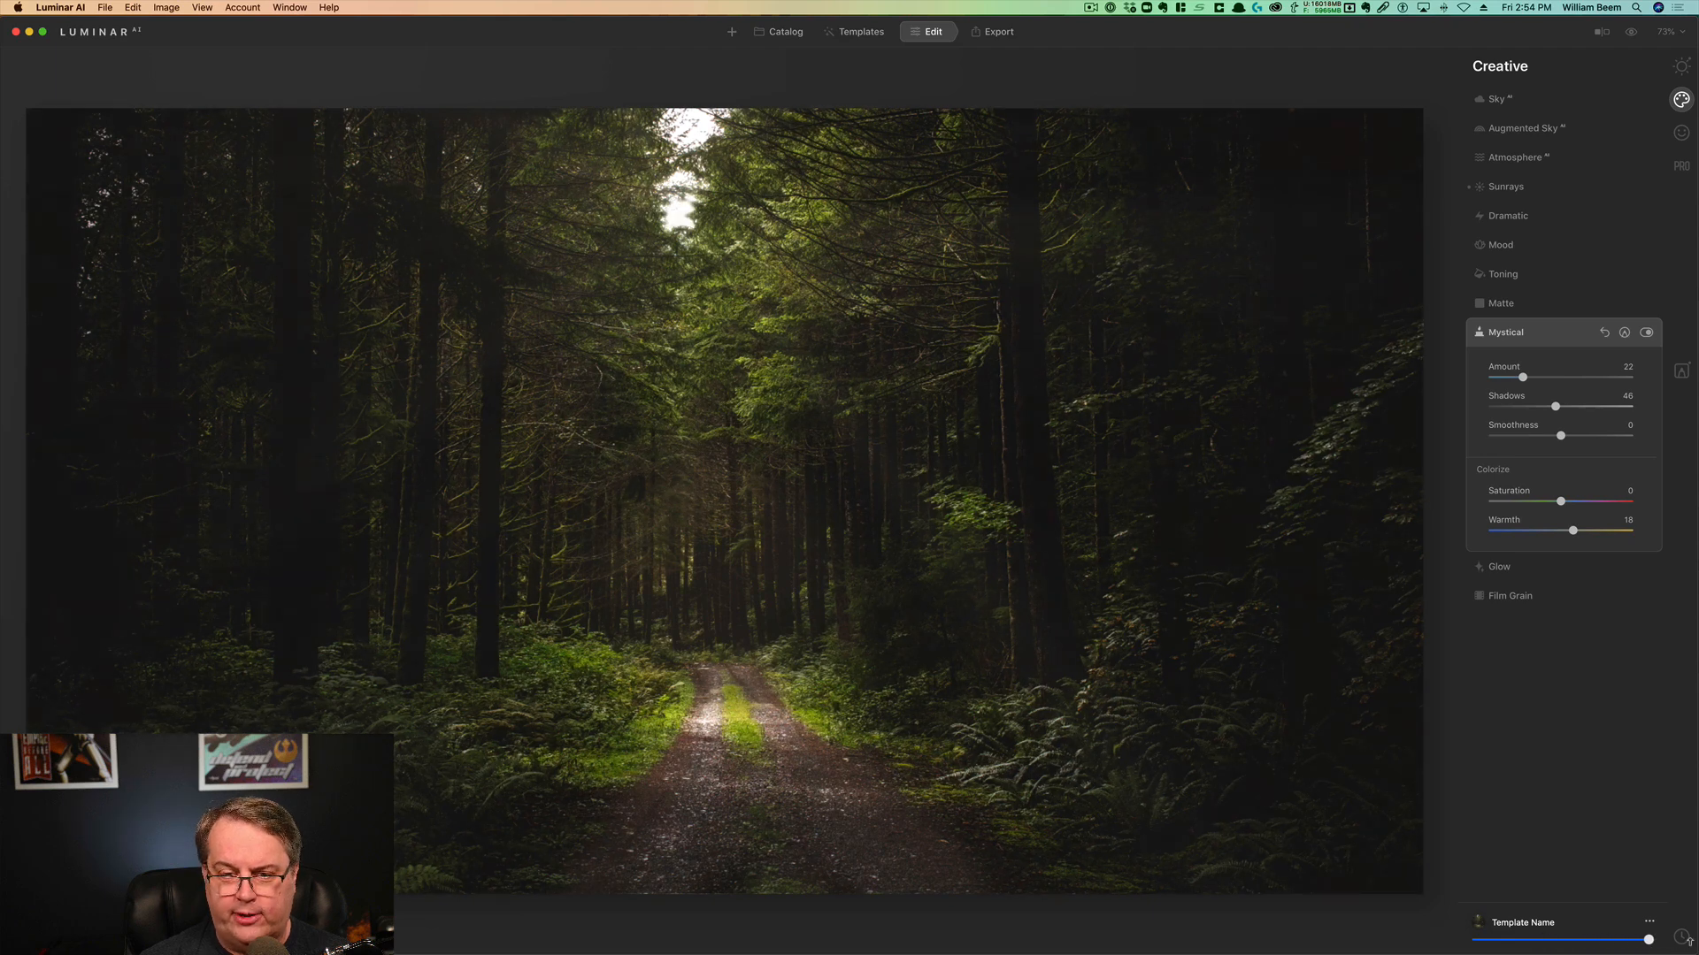